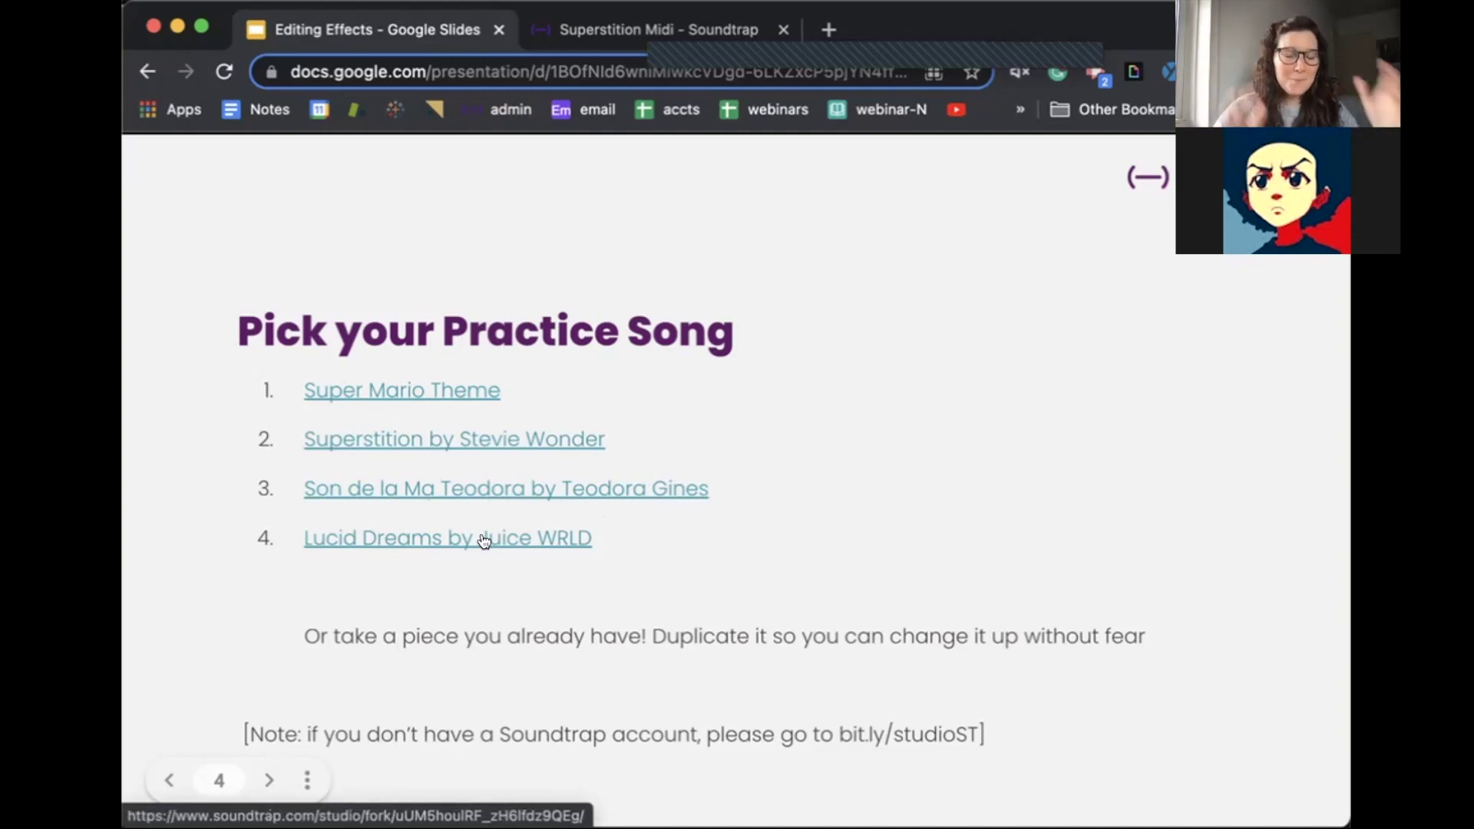
Step: Switch to the Superstition Midi project in Soundtrap to view its tracks, and return to the Editing Effects slides
click(582, 15)
drag(399, 188, 373, 191)
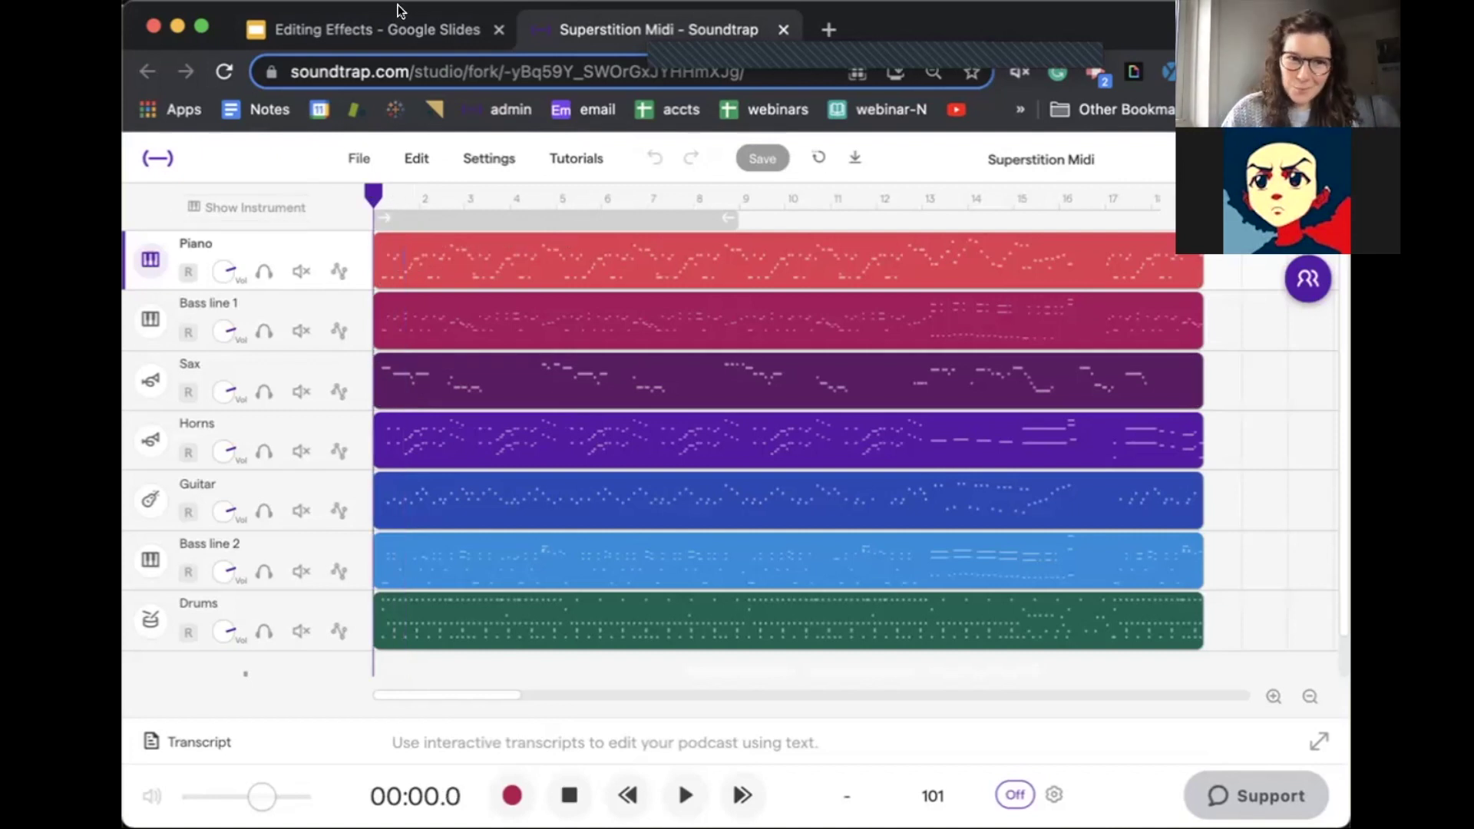
click(369, 29)
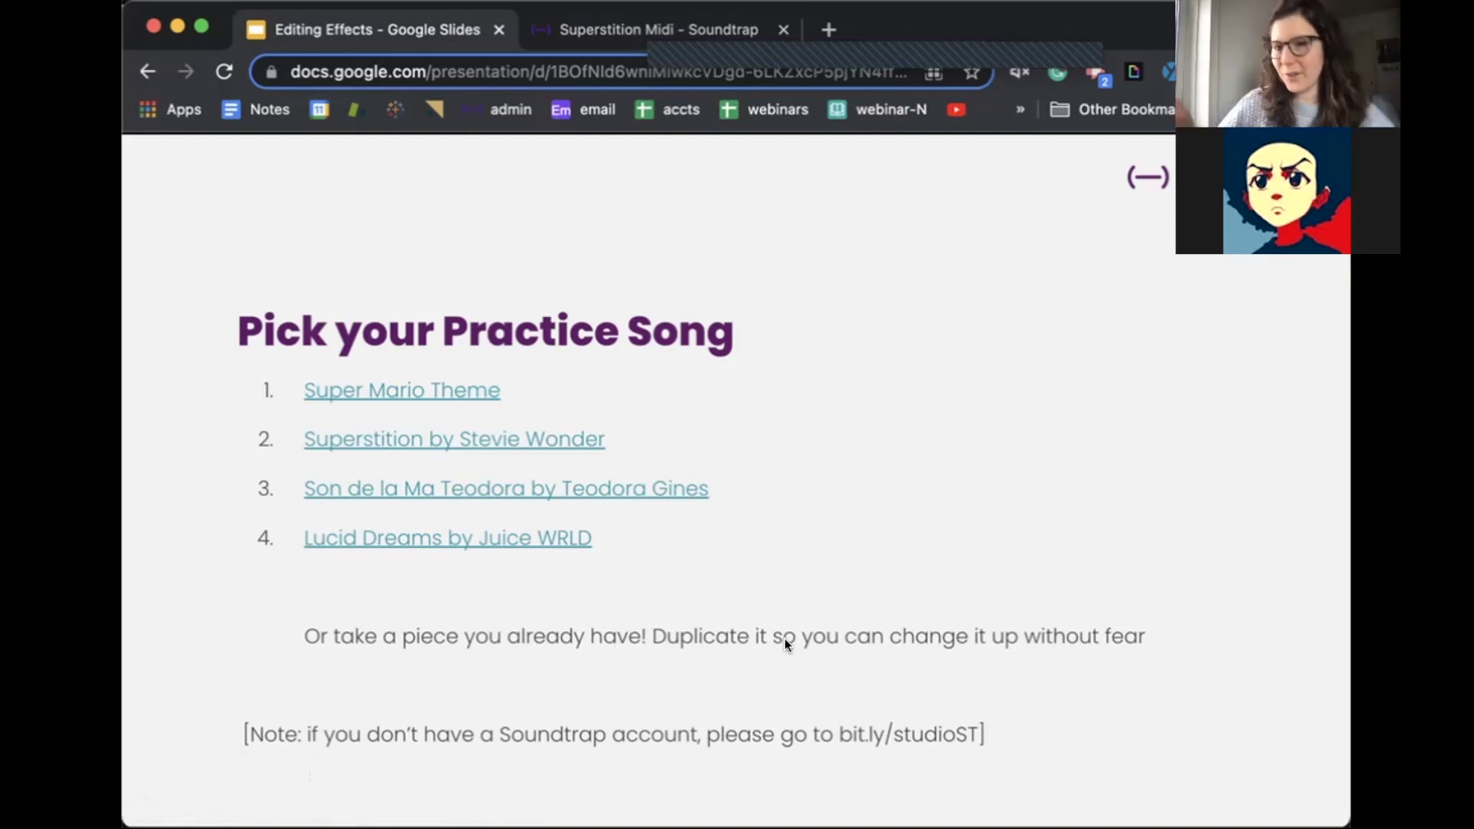
Step: Show the file commands of the Superstition Midi project in Soundtrap, and return to the slides to advance to the volume automation slide
click(570, 30)
click(338, 160)
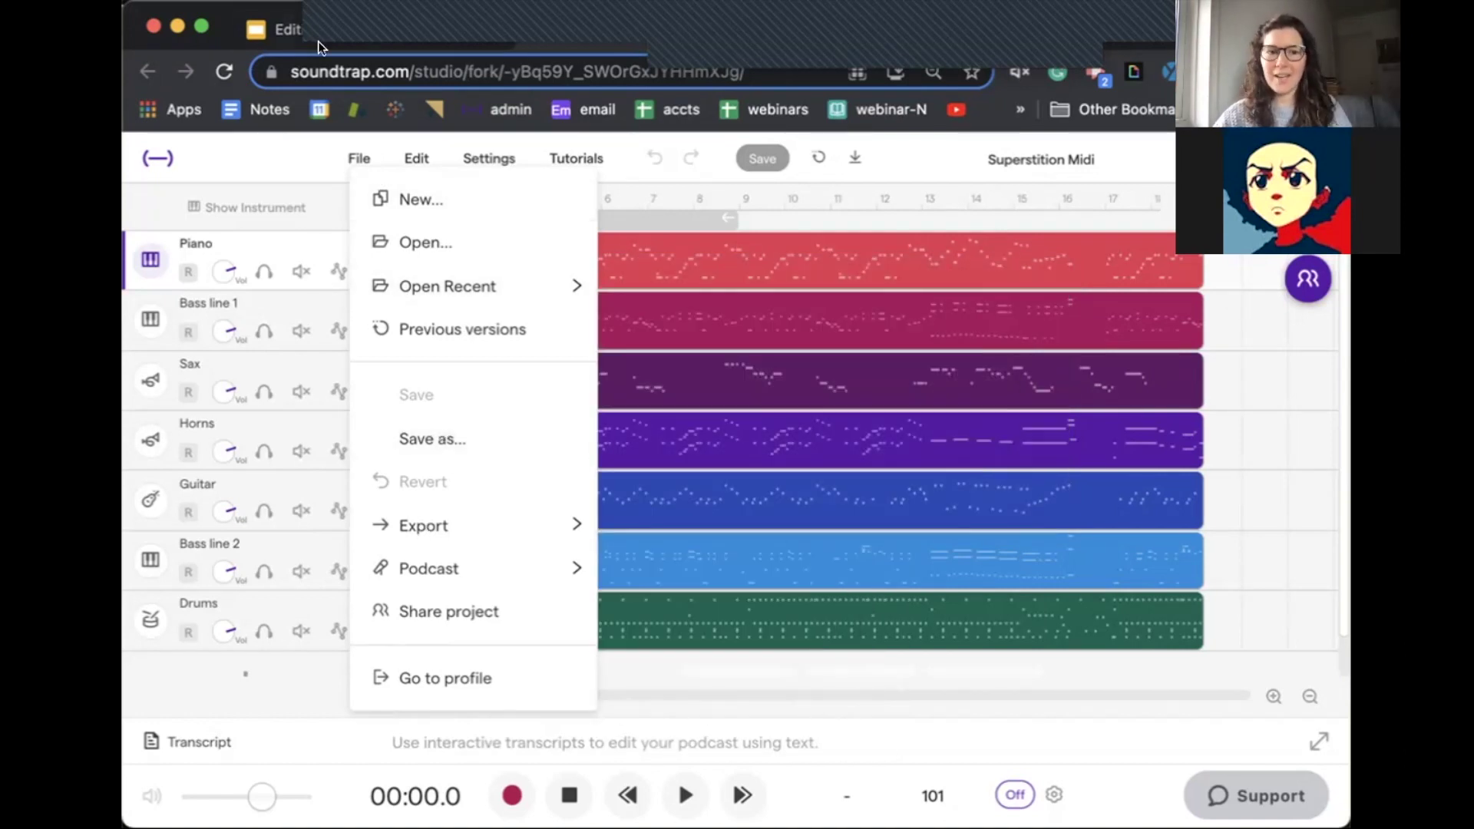
click(284, 30)
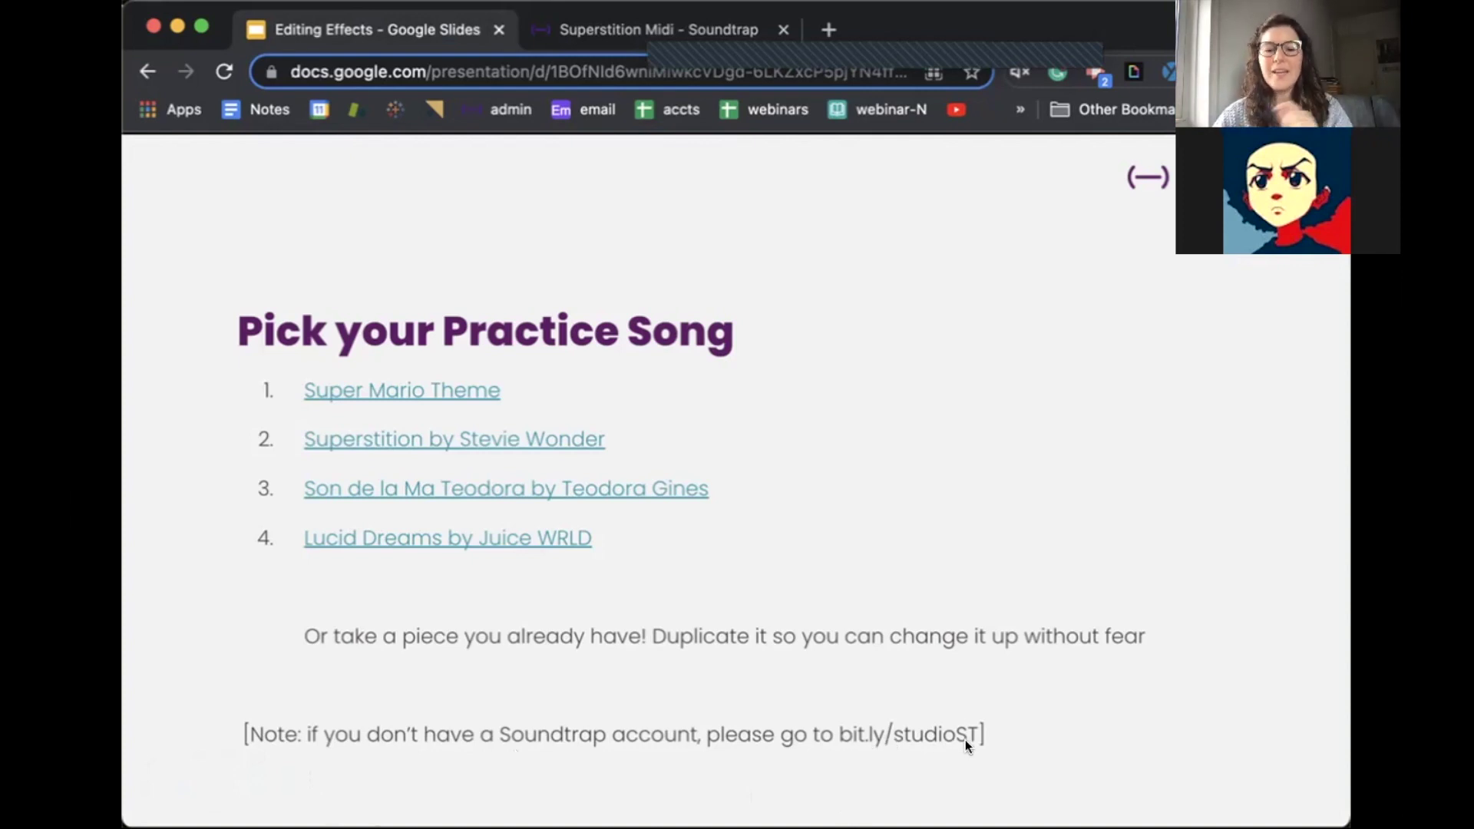
mouse_move(265, 780)
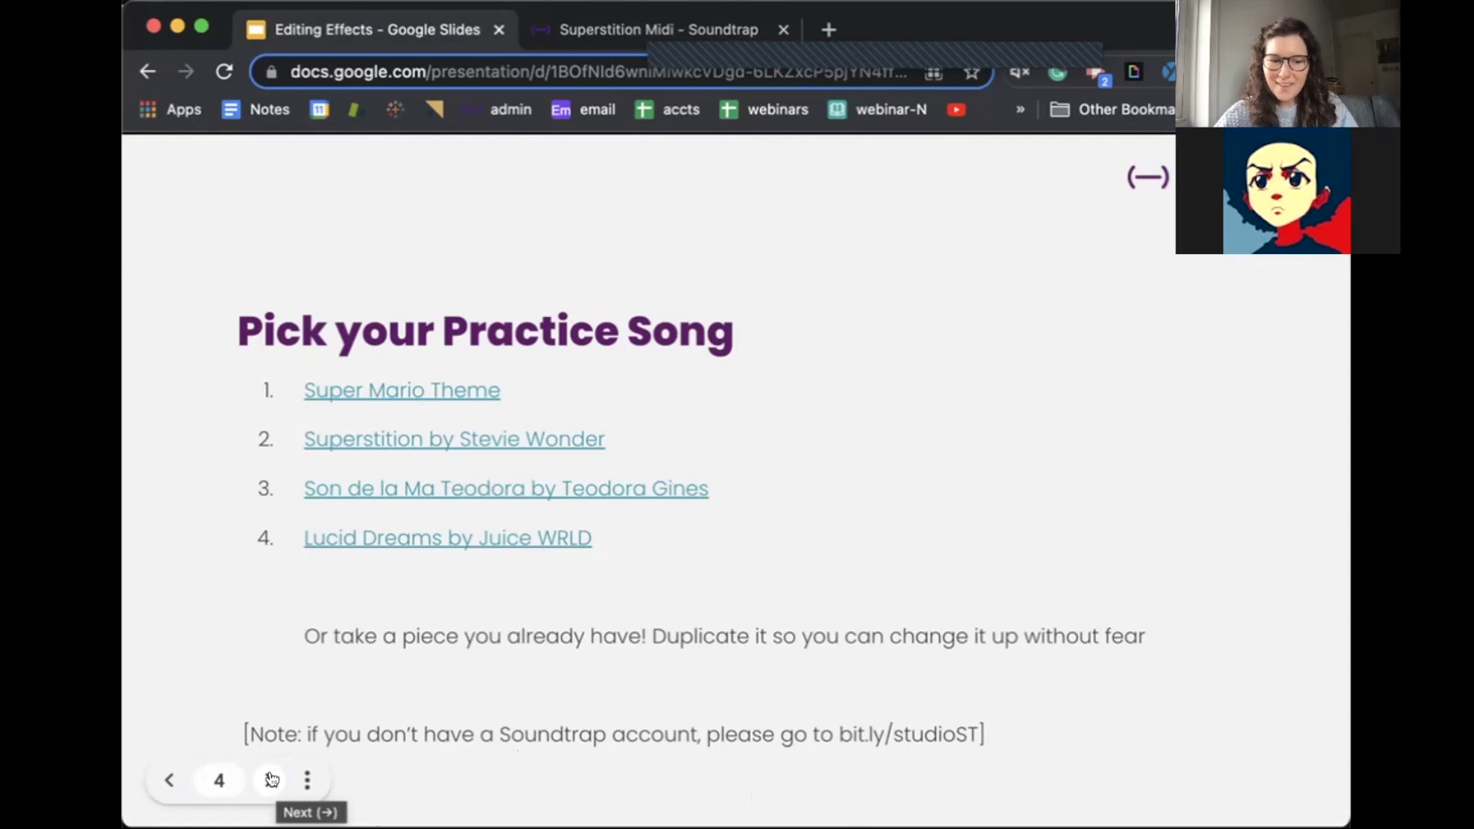
click(272, 780)
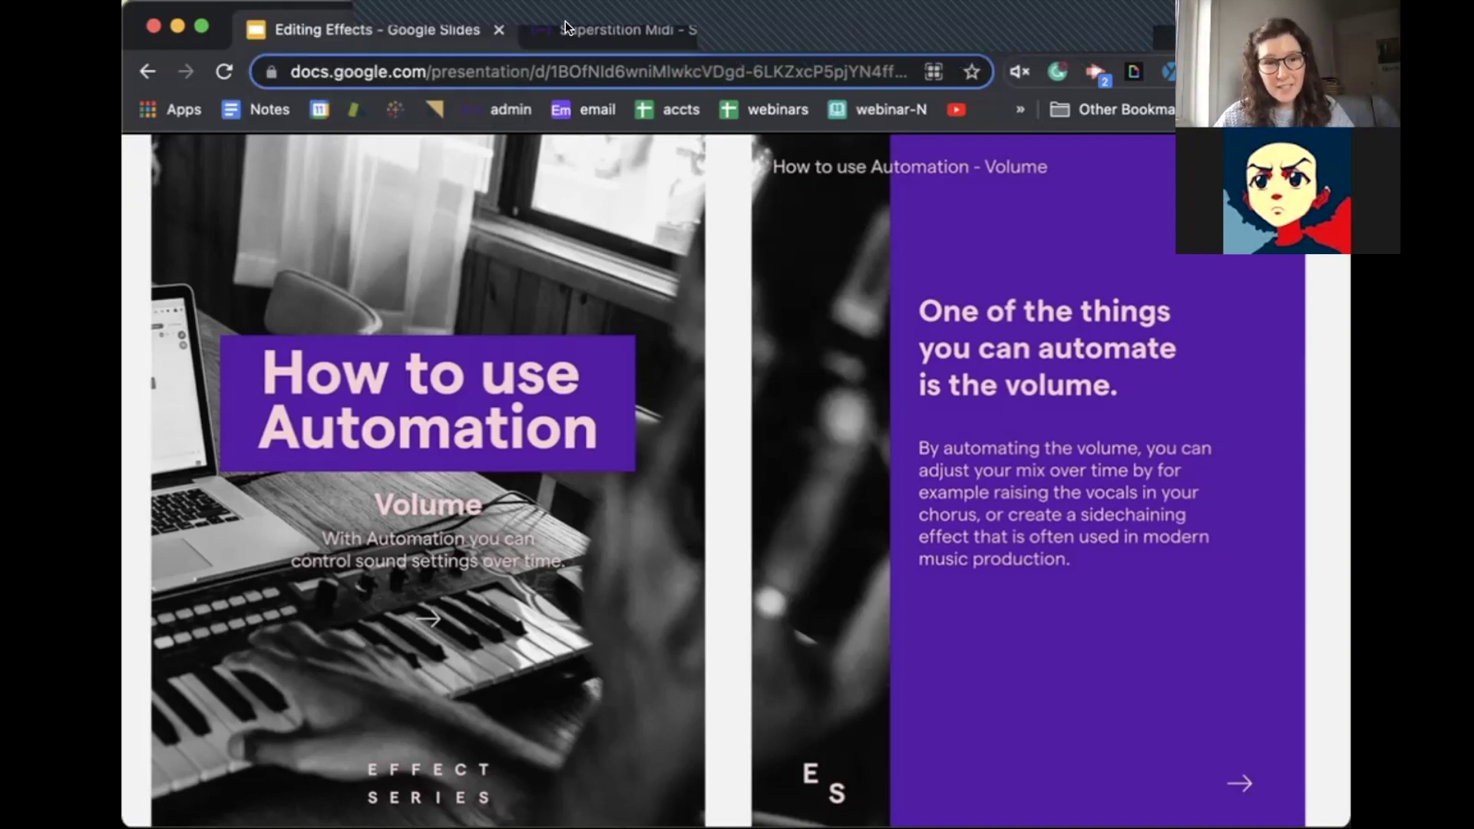
Step: Switch to the Superstition Midi project in Soundtrap and add a Volume automation lane to the Piano track
click(566, 22)
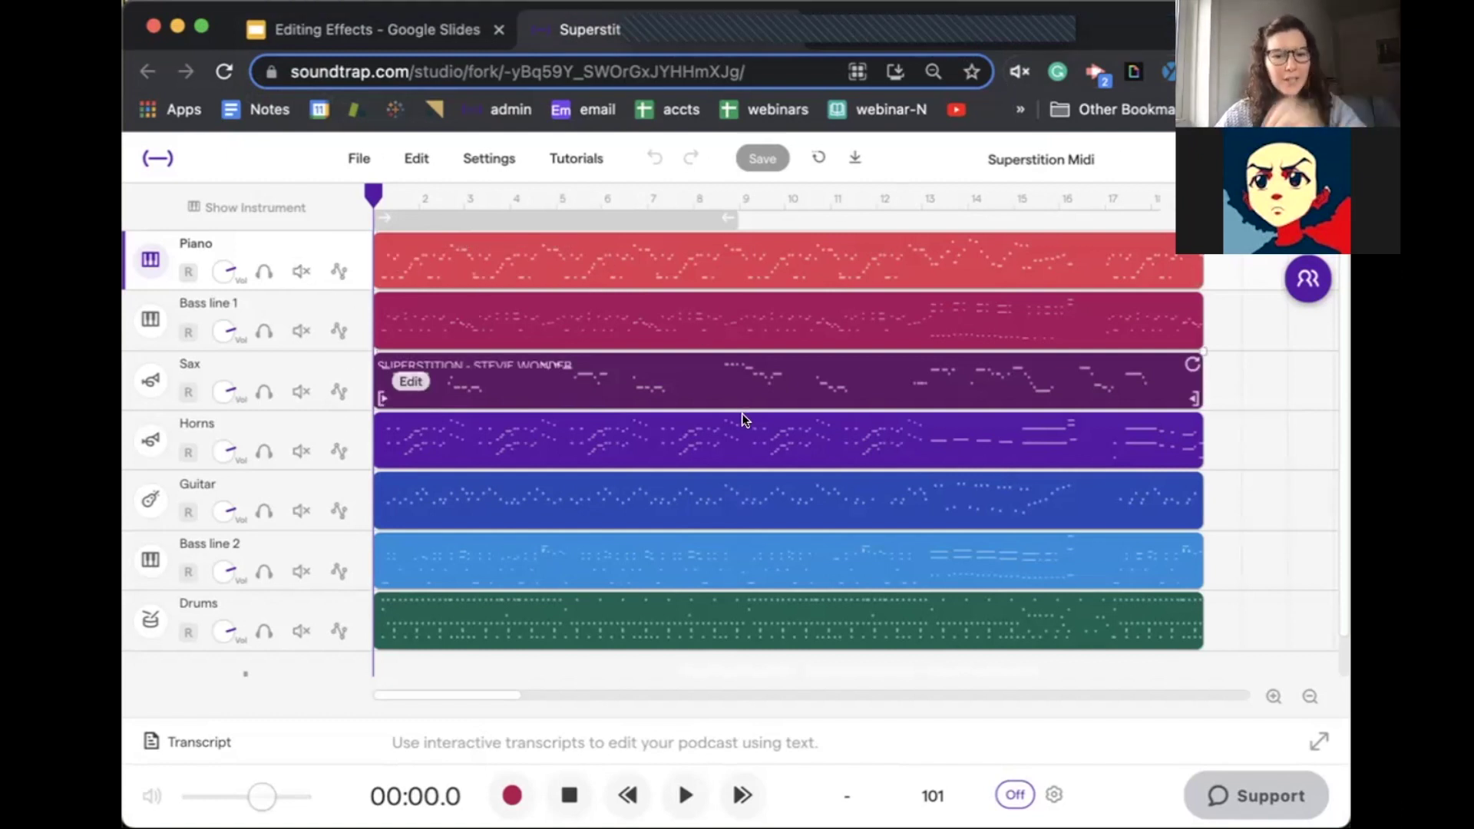
click(338, 272)
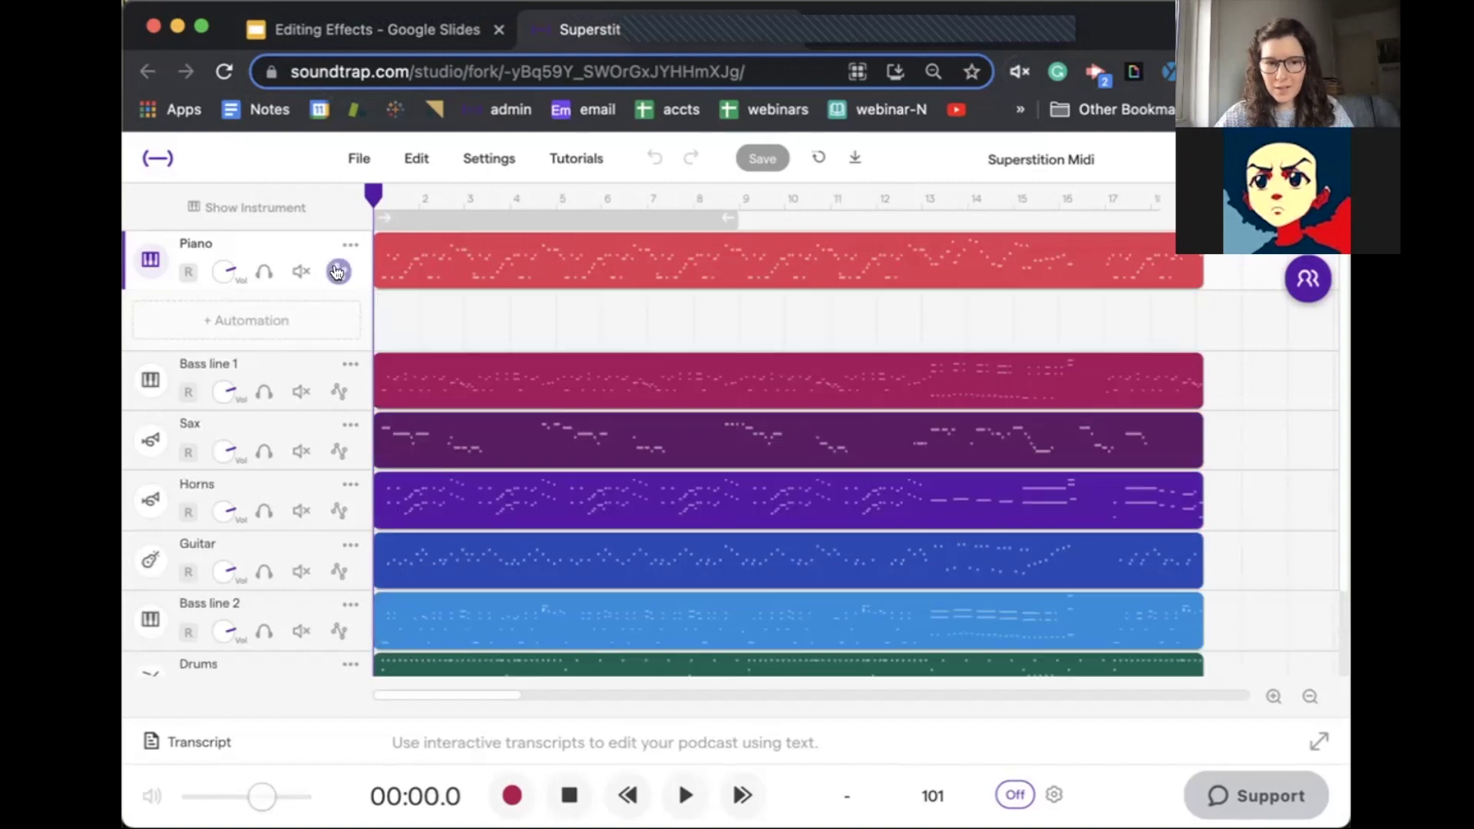
click(272, 321)
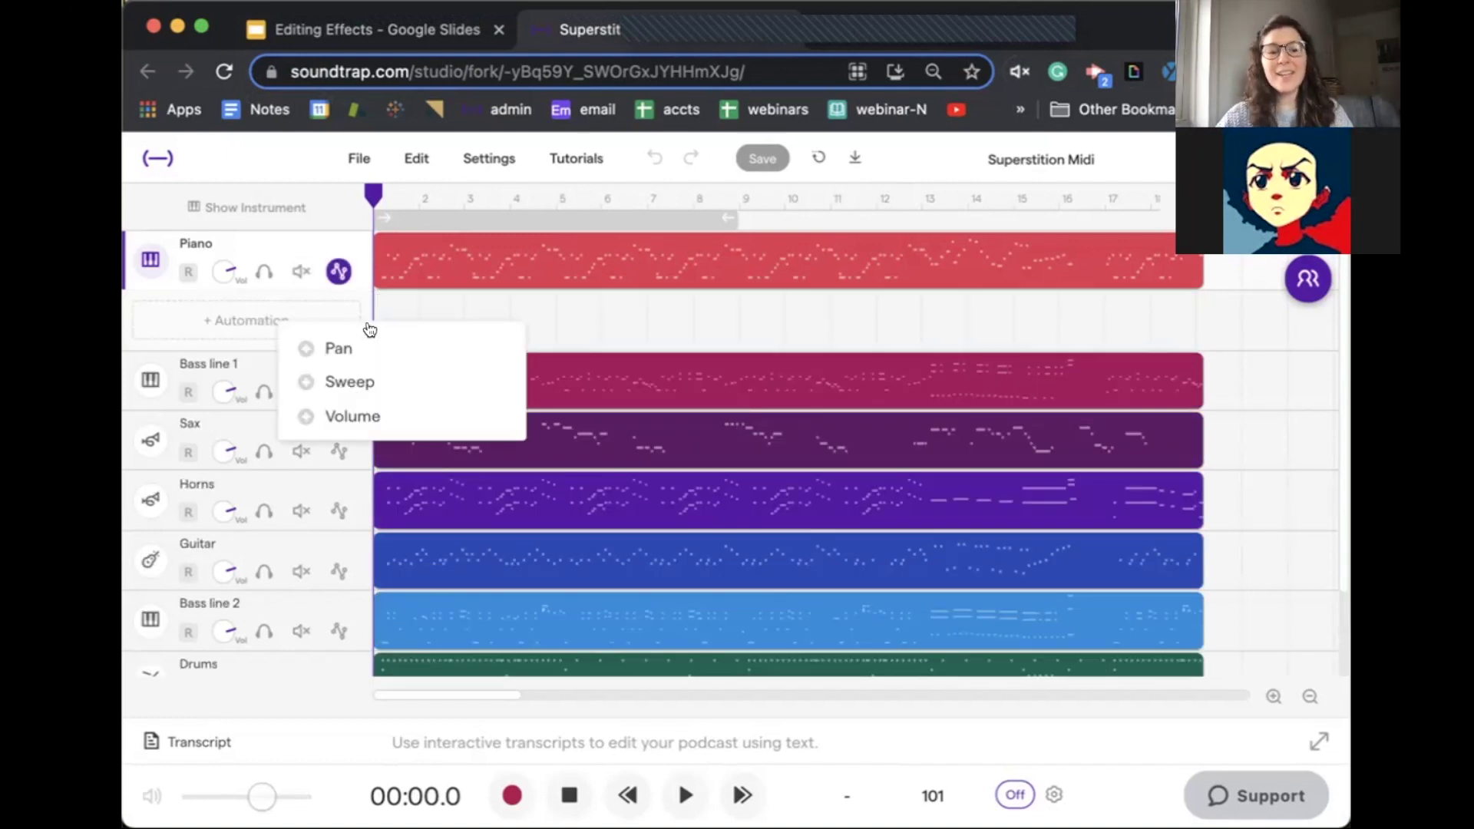
click(386, 415)
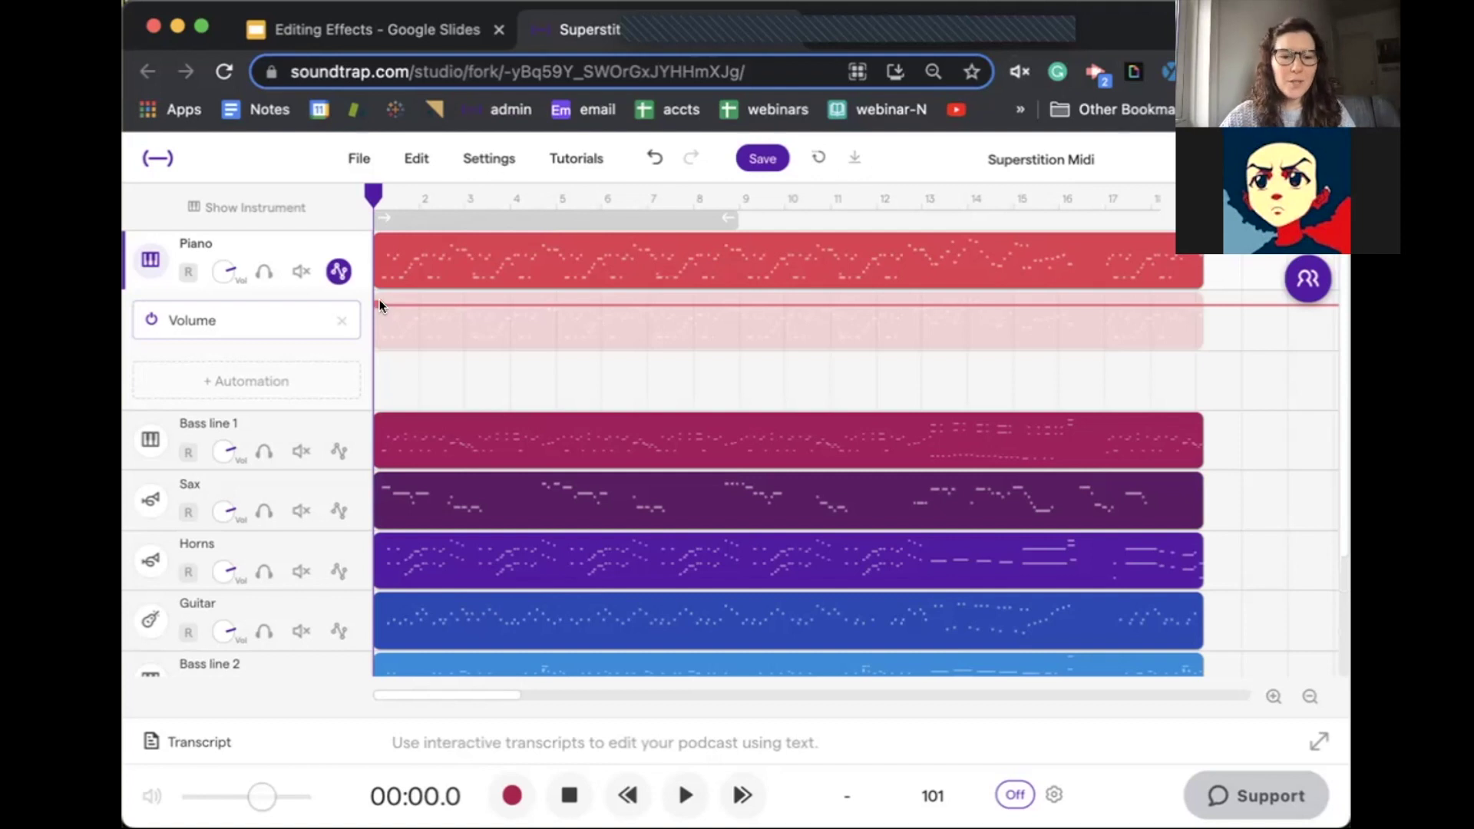
Step: Draw a volume fade-in on the Piano track from the start to about bar 2 and listen to it soloed
drag(376, 315, 412, 298)
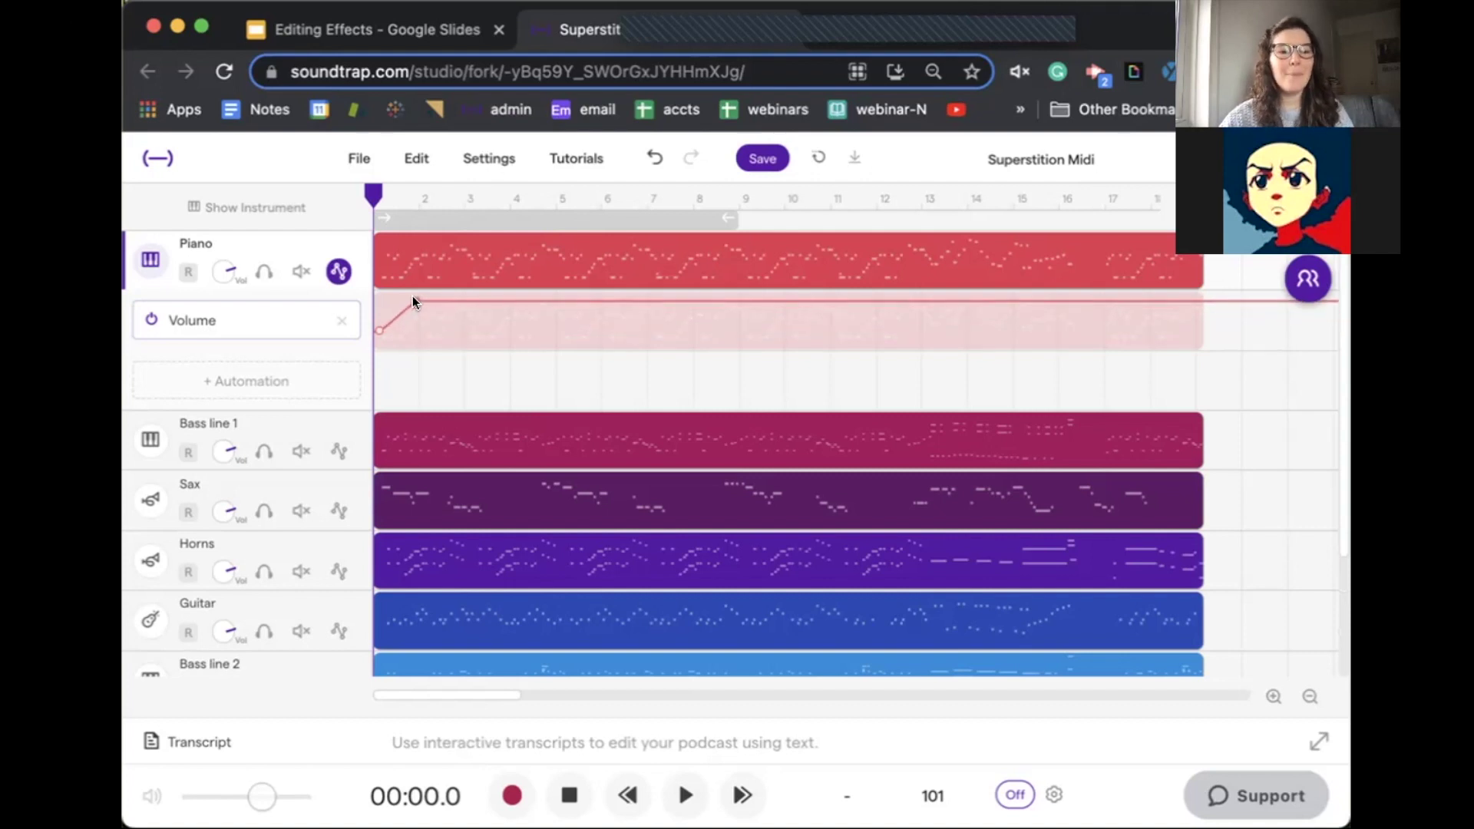
click(265, 271)
click(679, 800)
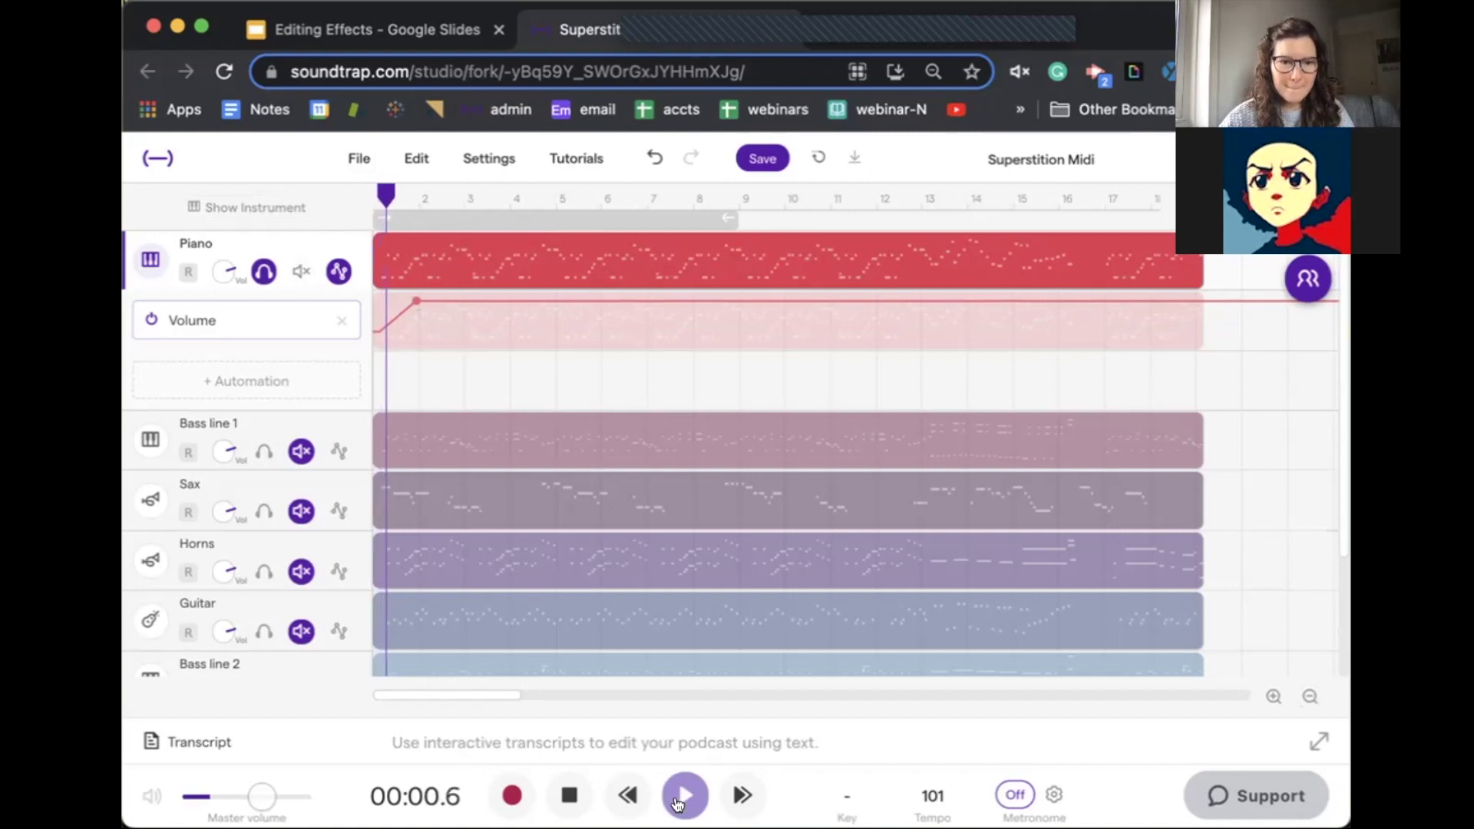
click(679, 800)
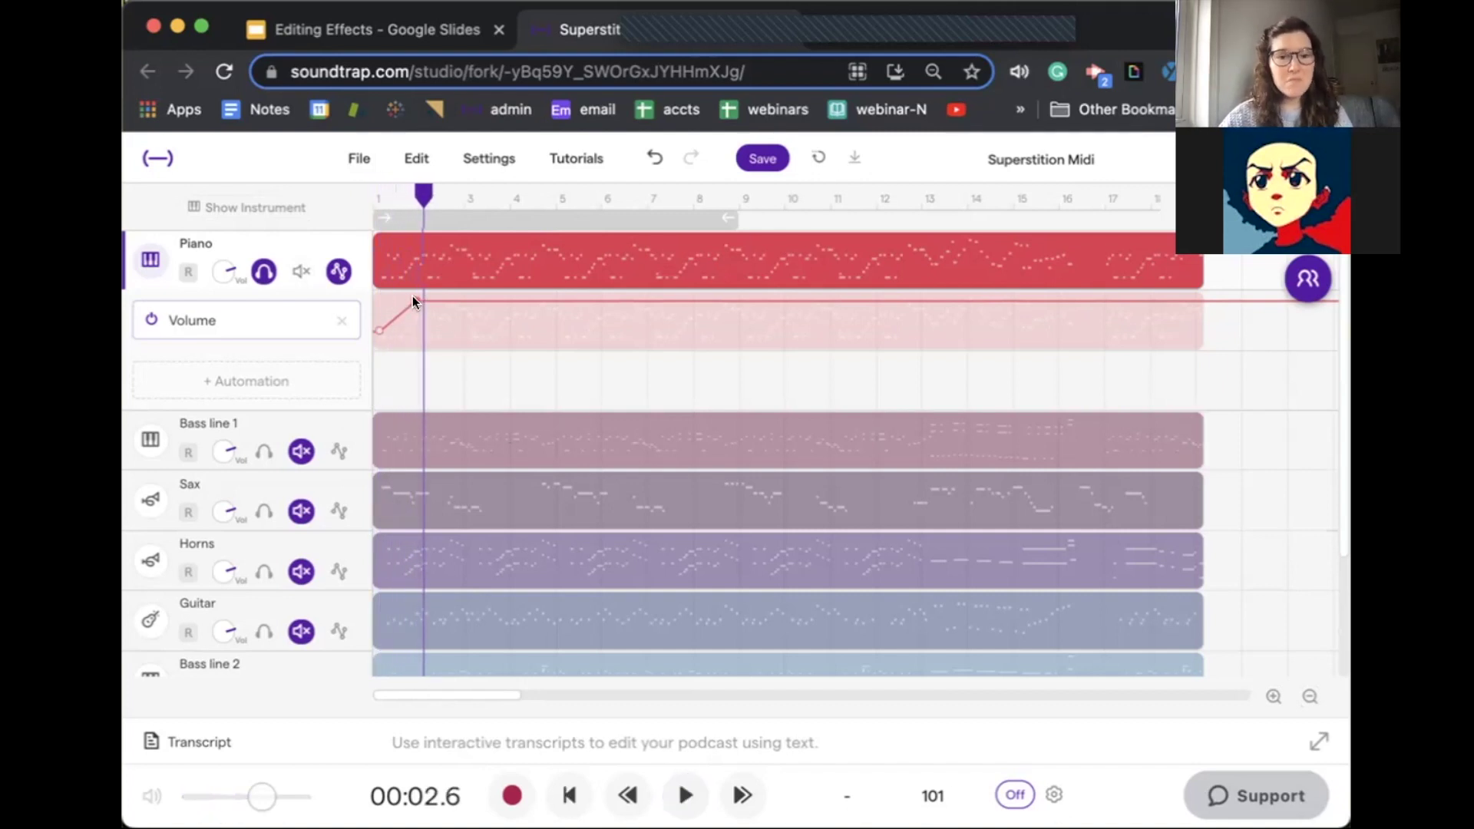
Step: Lengthen the Piano track's volume fade-in to about bar 3 and play it from the start
drag(413, 299, 463, 302)
click(379, 196)
click(376, 195)
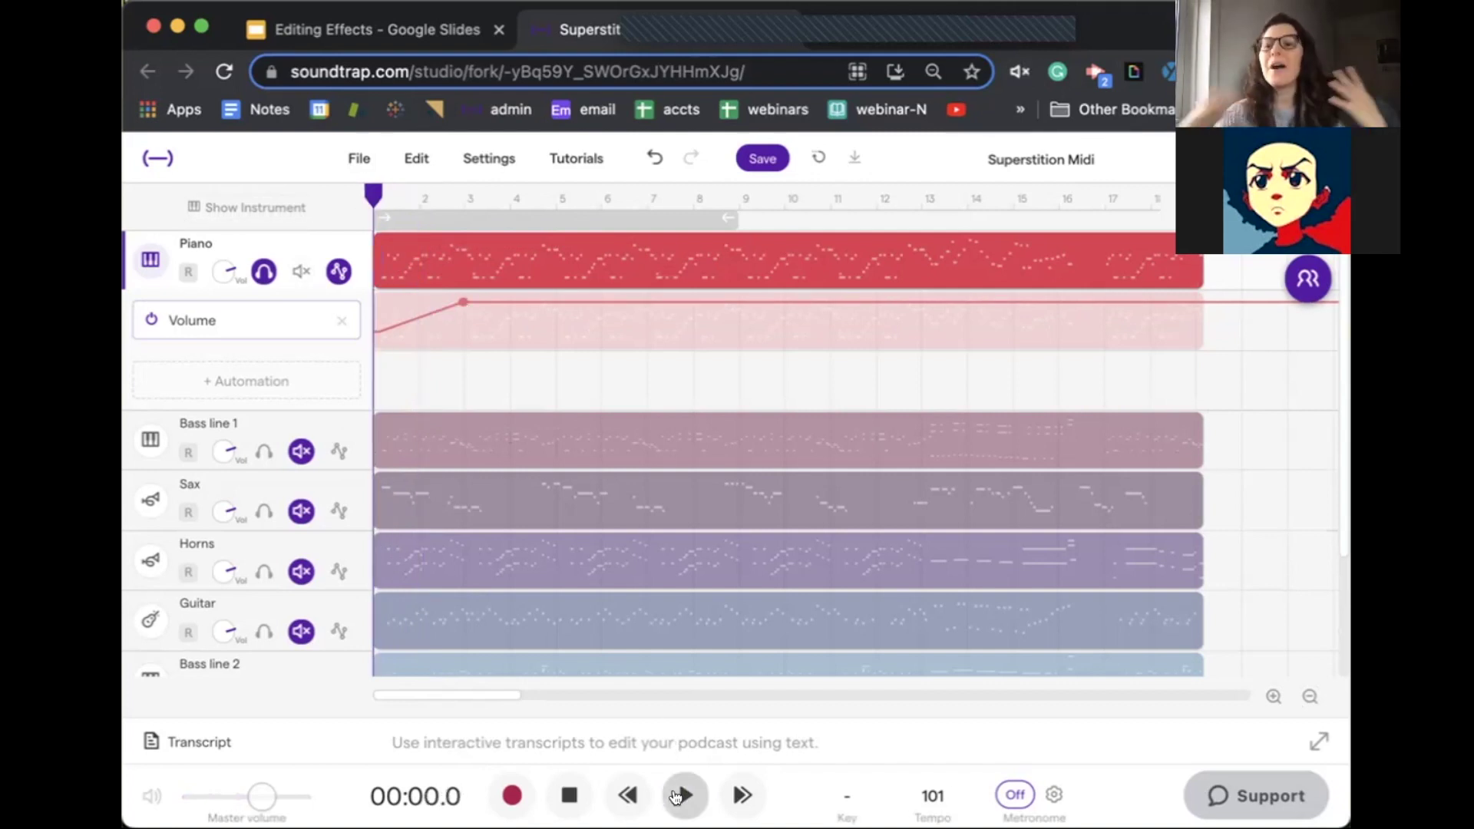
click(675, 796)
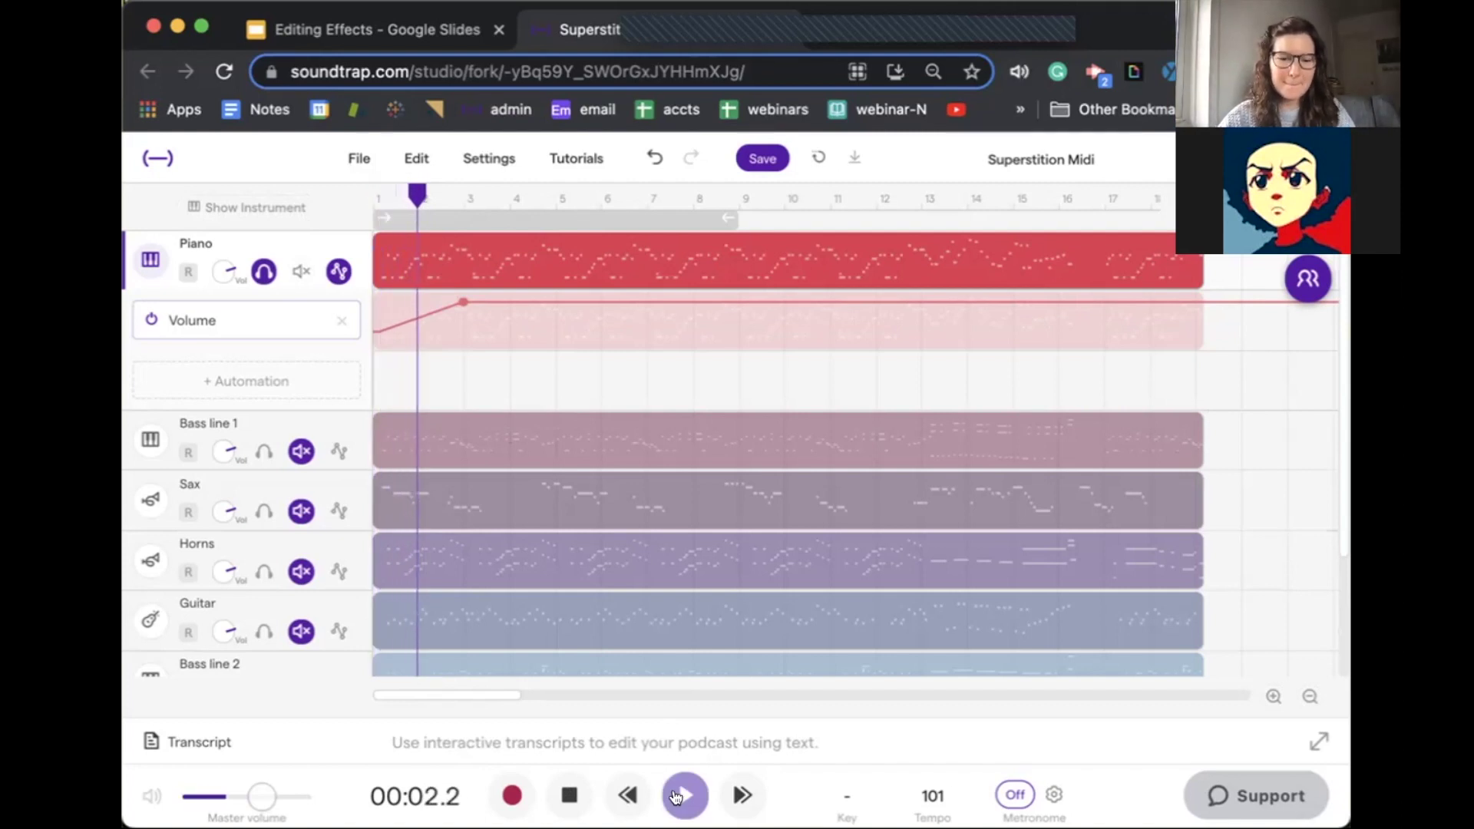
click(675, 796)
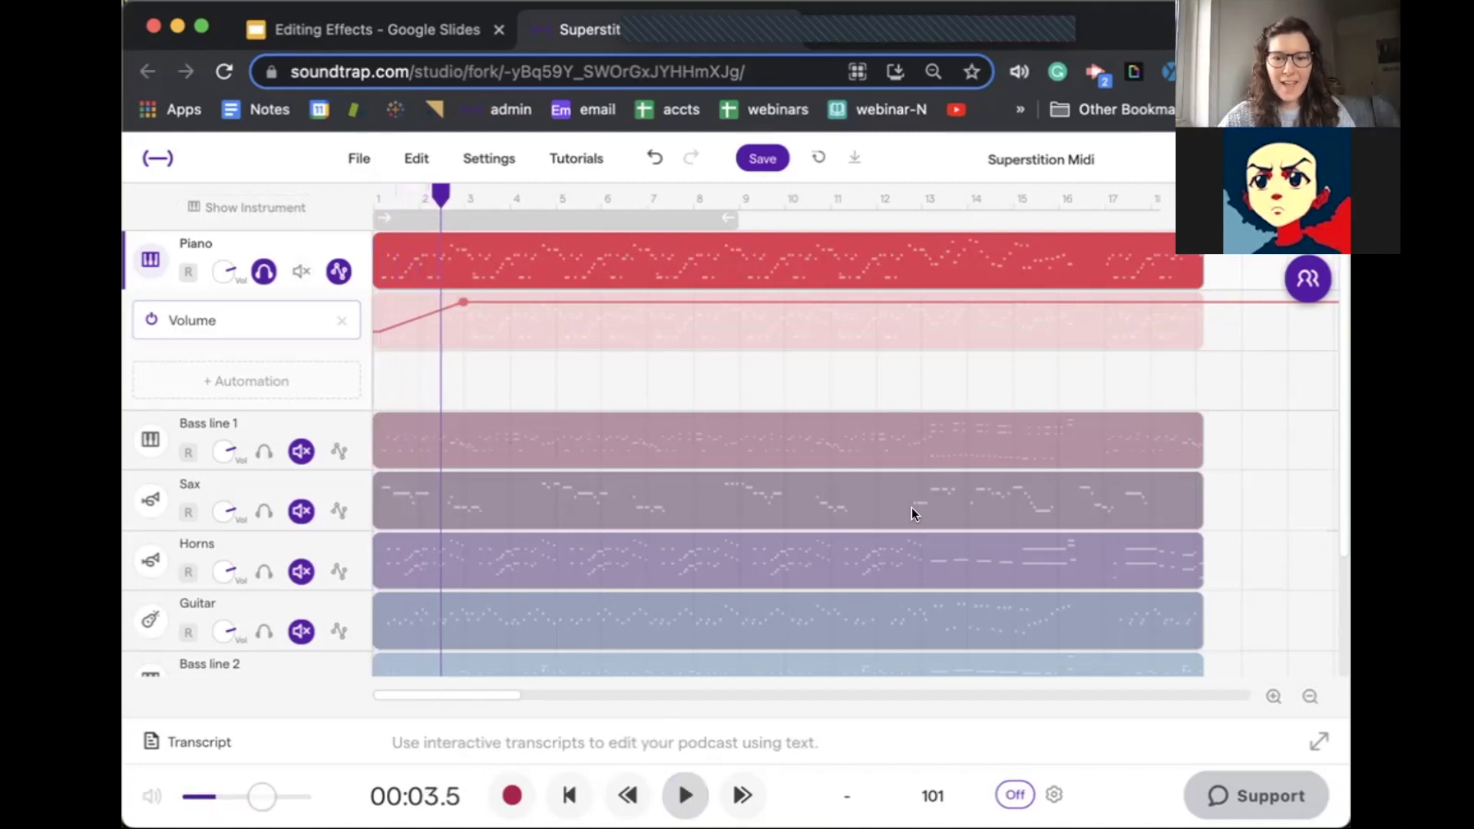
Step: Add a volume fade-out on the Piano track from about bar 17 down to the region's end and play the ending
click(1121, 302)
drag(1192, 304, 1203, 345)
click(1078, 202)
key(space)
mouse_move(1140, 256)
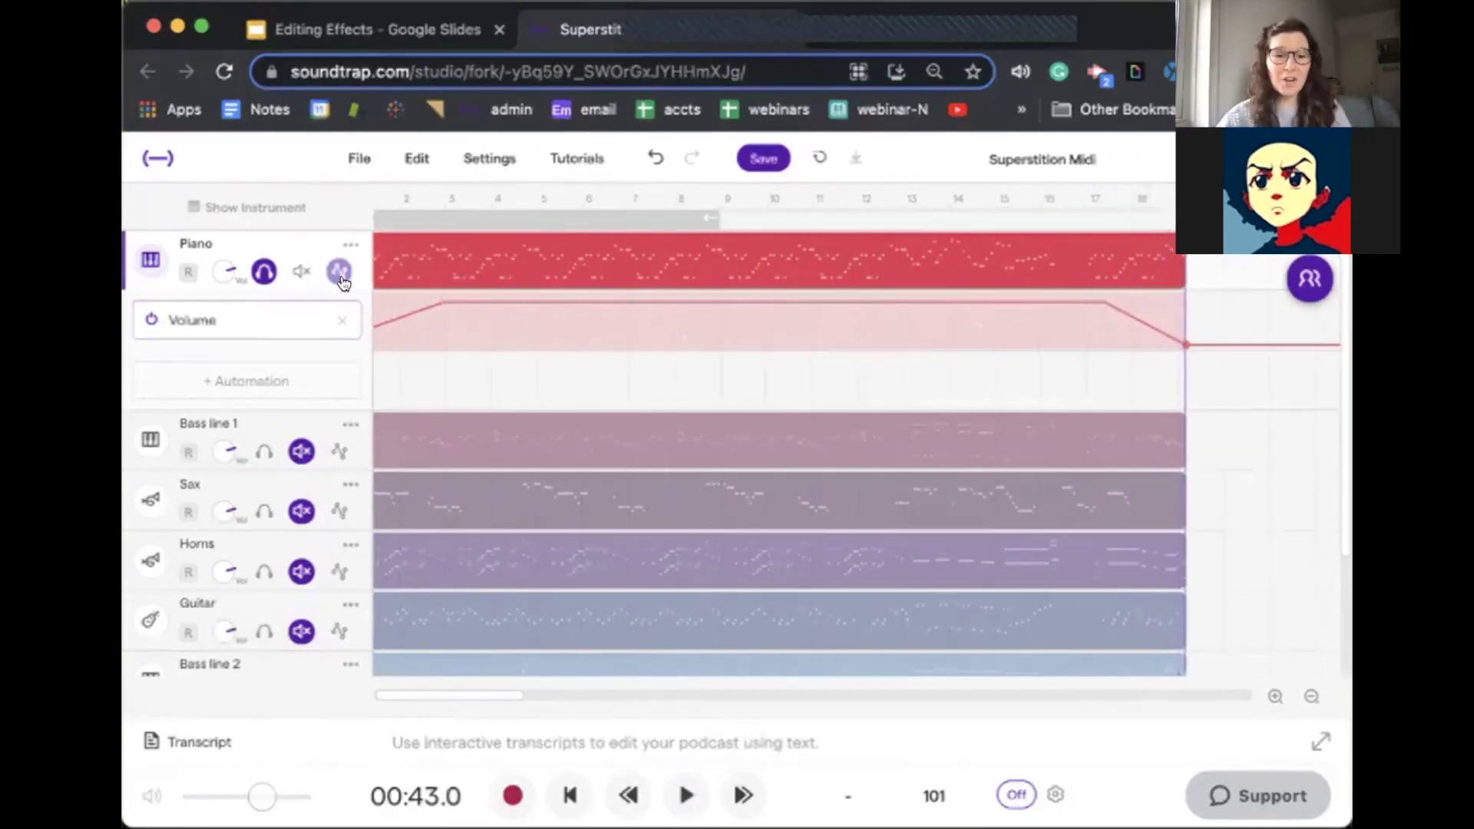
scroll(456, 386, left, 1)
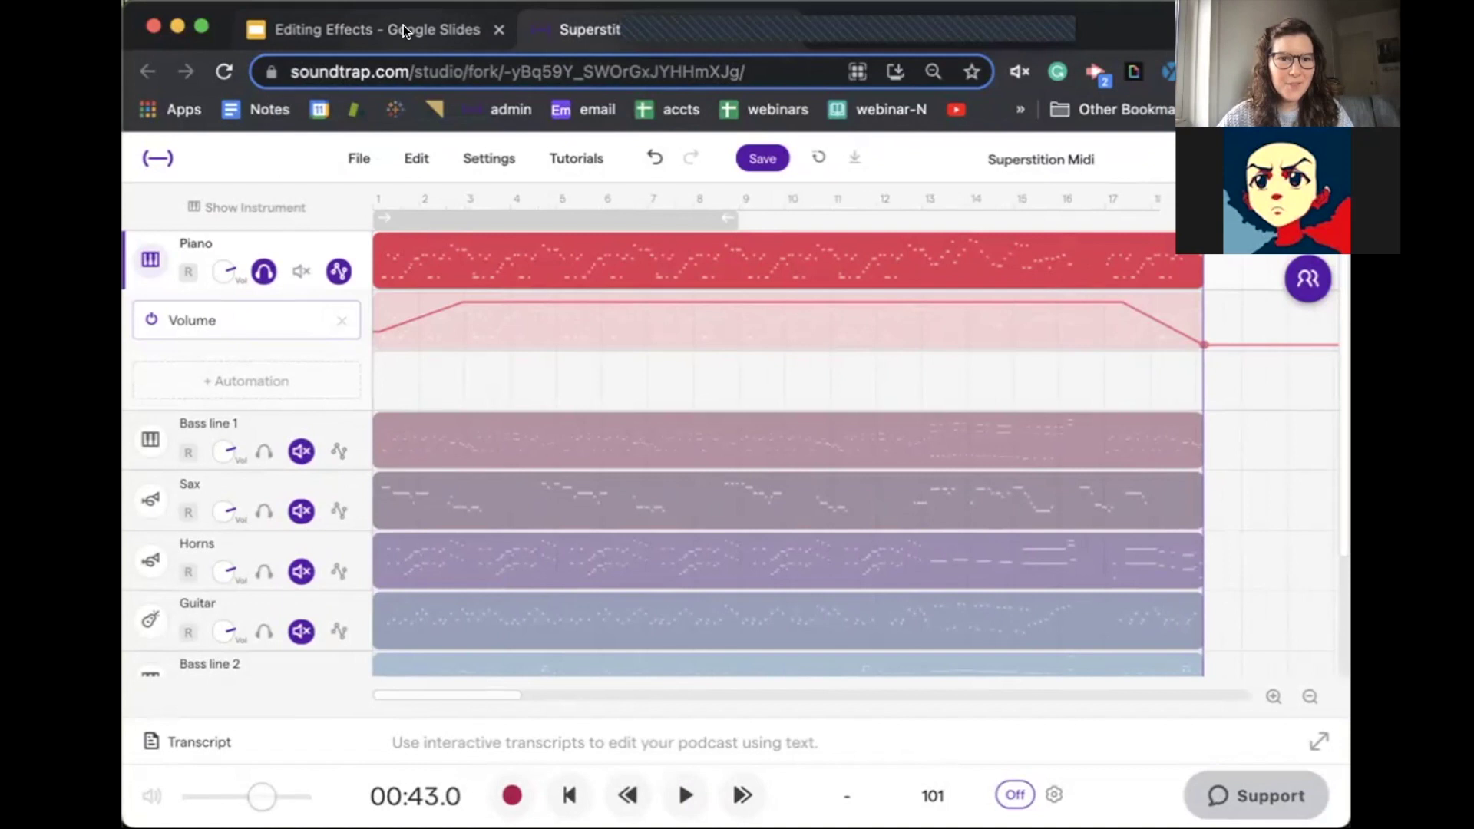
Step: Switch to the slides, advance to the sidechaining slide and play its before-and-after video
click(430, 29)
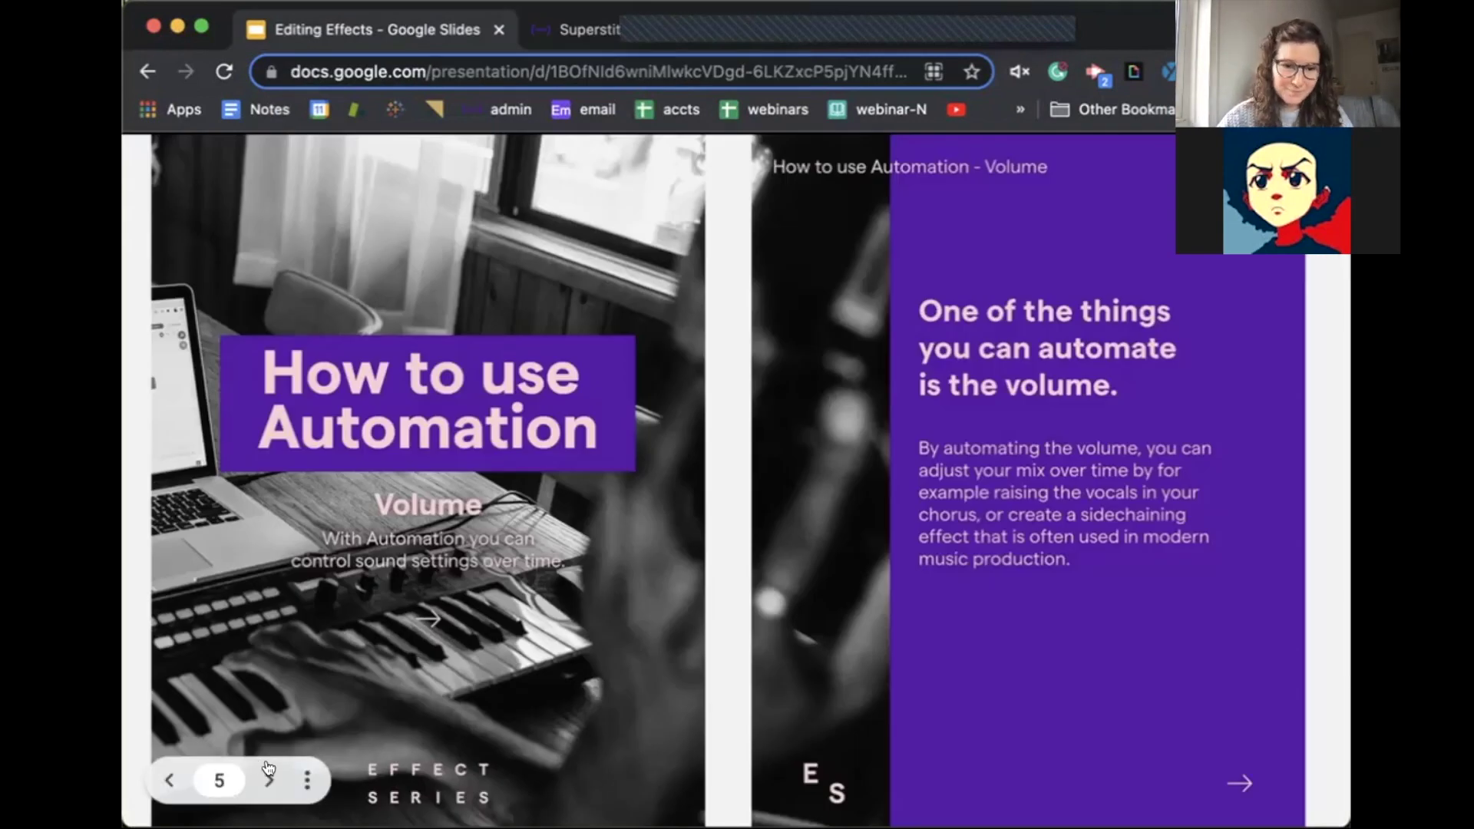
click(269, 780)
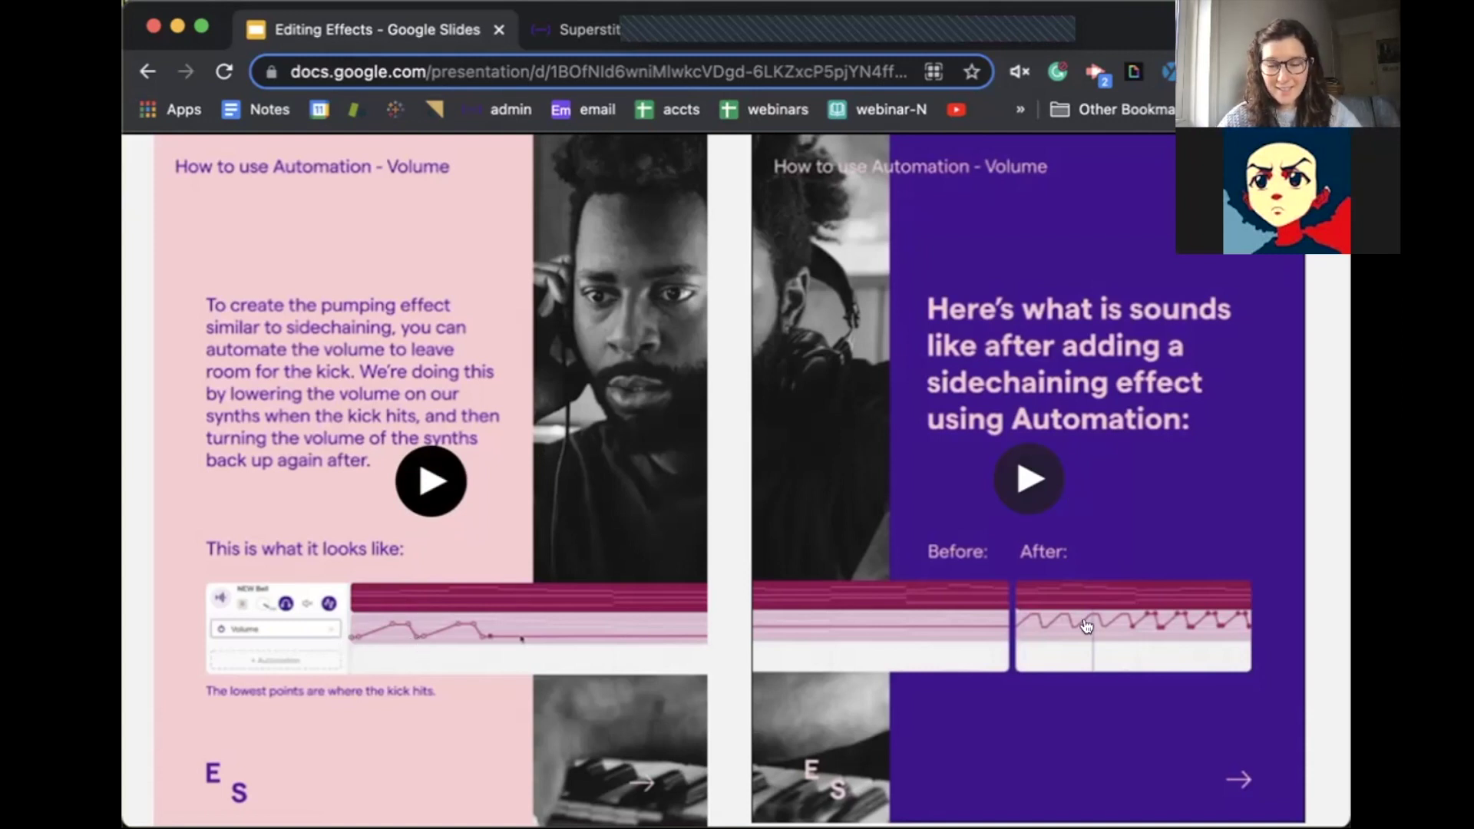
click(1014, 469)
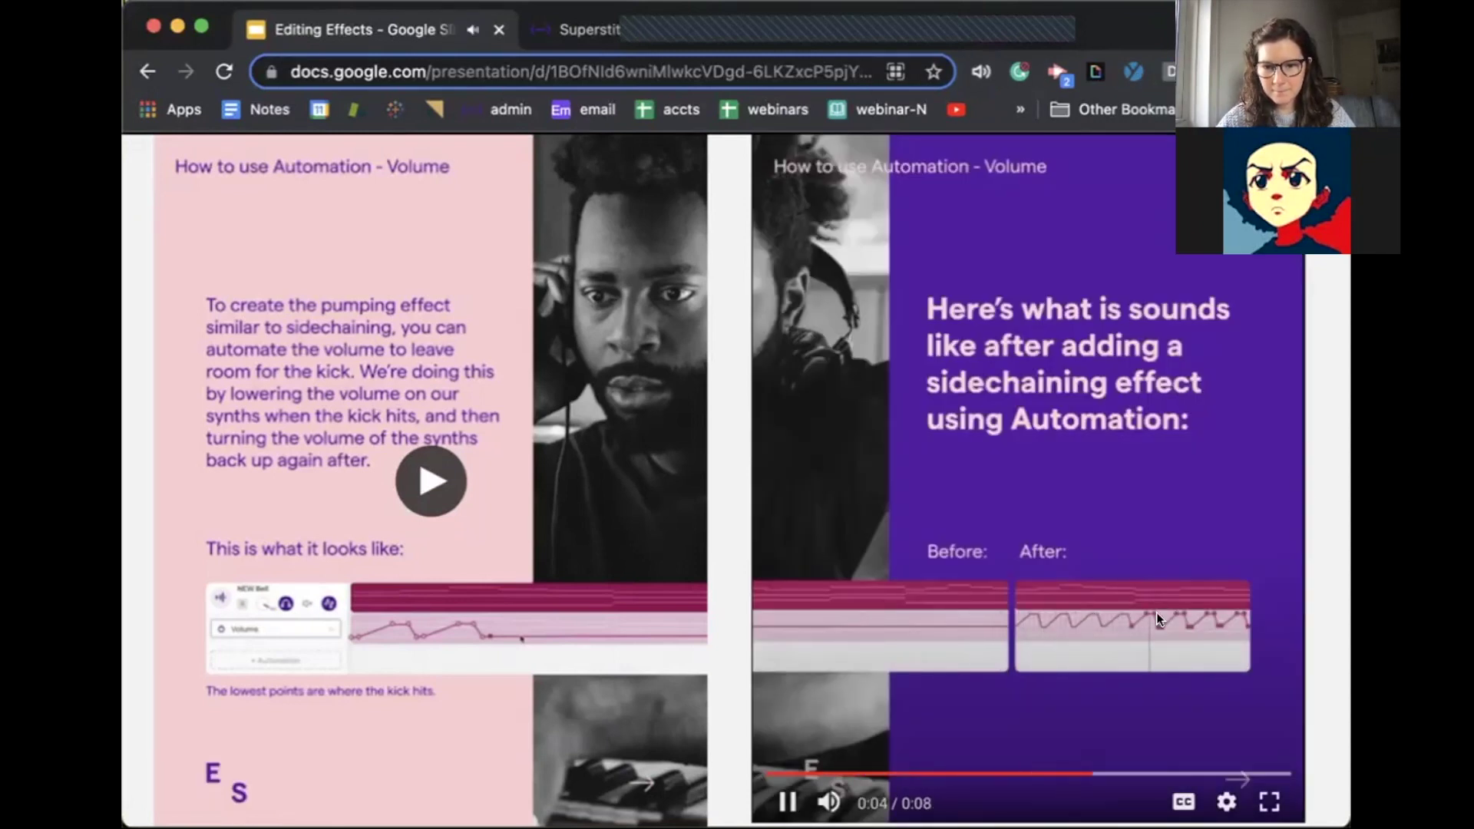
click(787, 802)
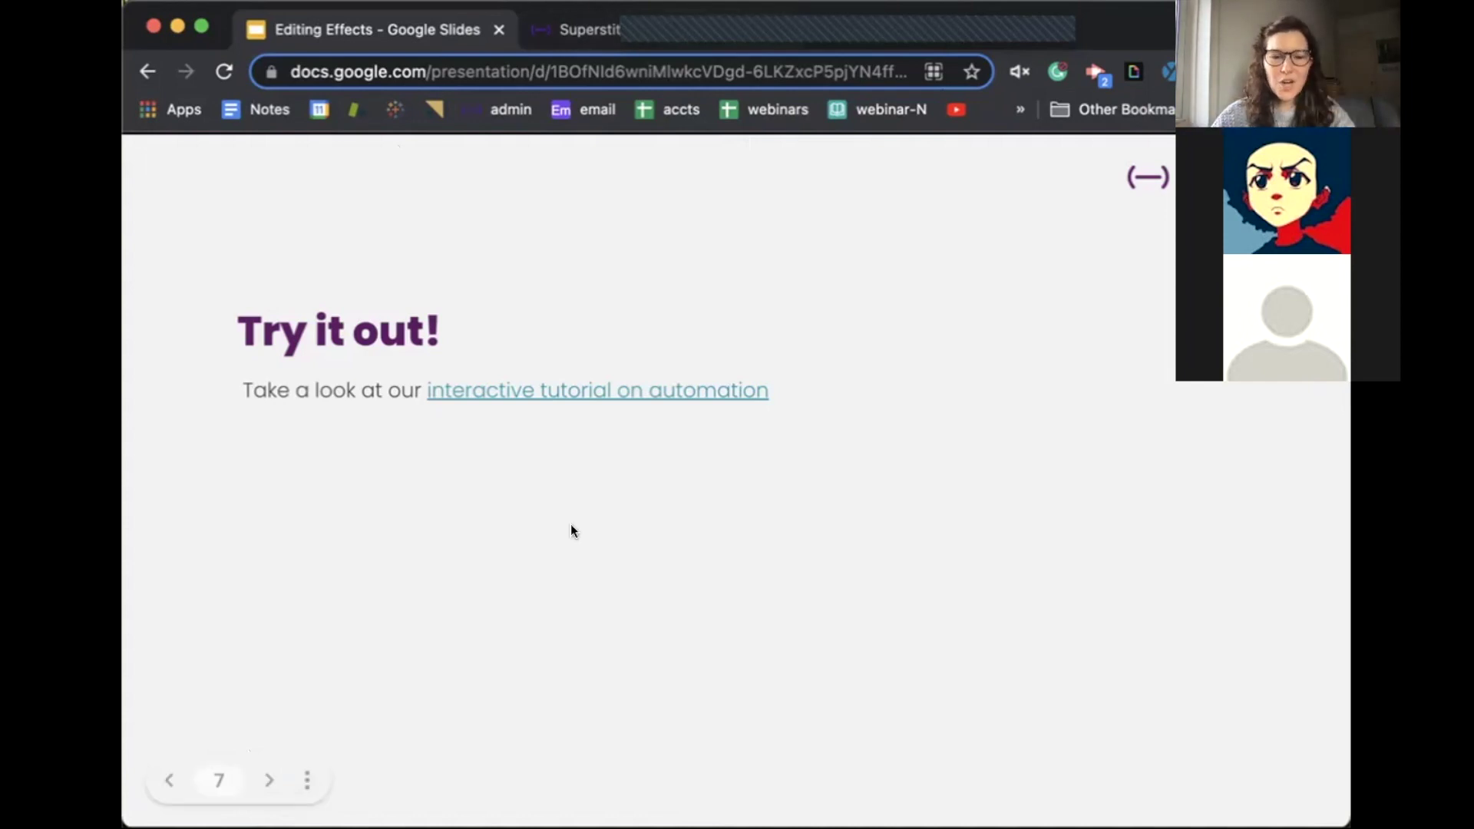
Step: Open the slide's interactive tutorial on automation and examine its volume, panning and sweep sections
click(517, 389)
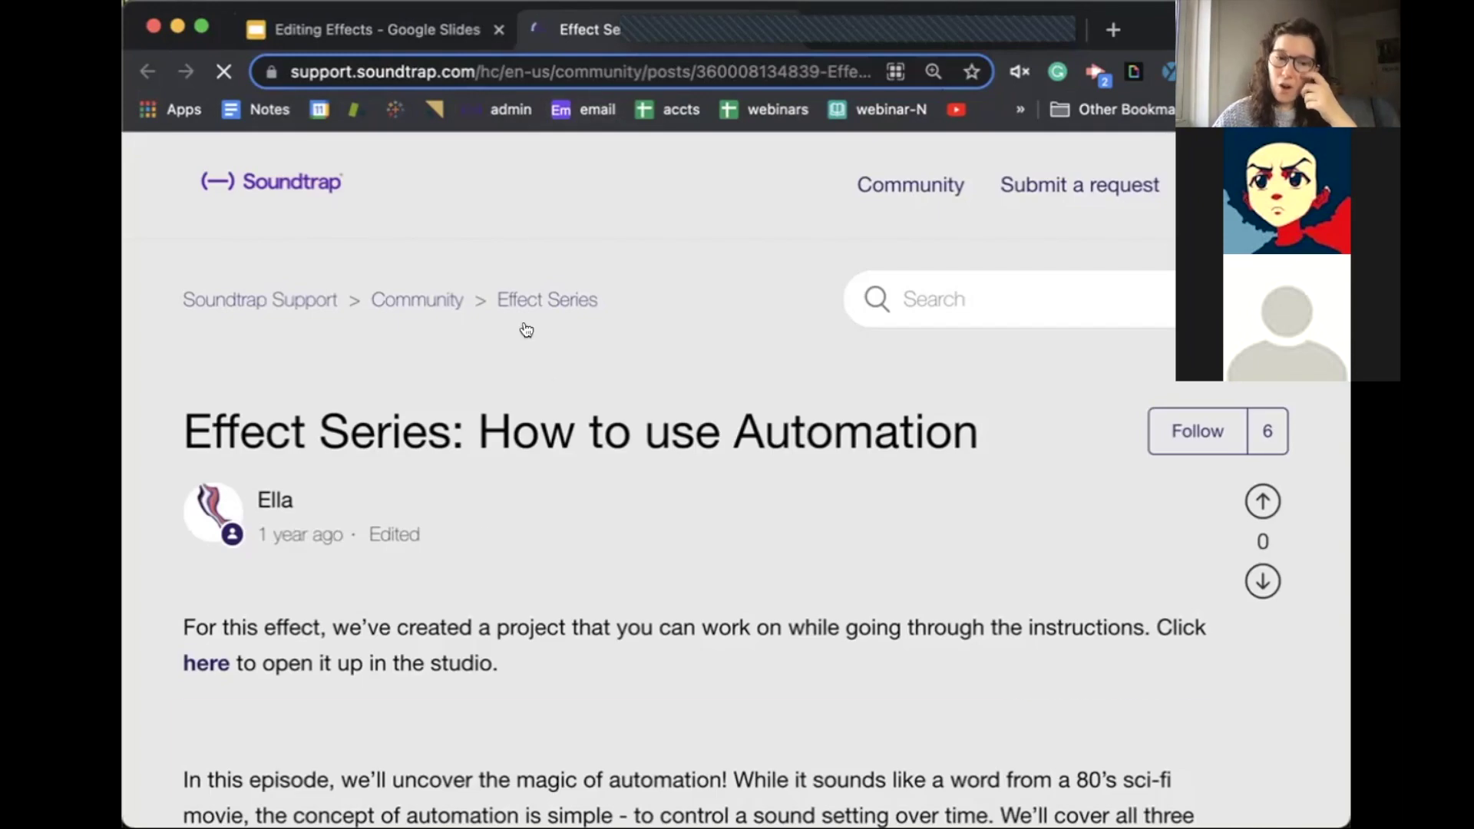
scroll(542, 371, down, 8)
drag(247, 333, 889, 656)
click(889, 659)
scroll(665, 523, down, 2)
scroll(665, 522, down, 1)
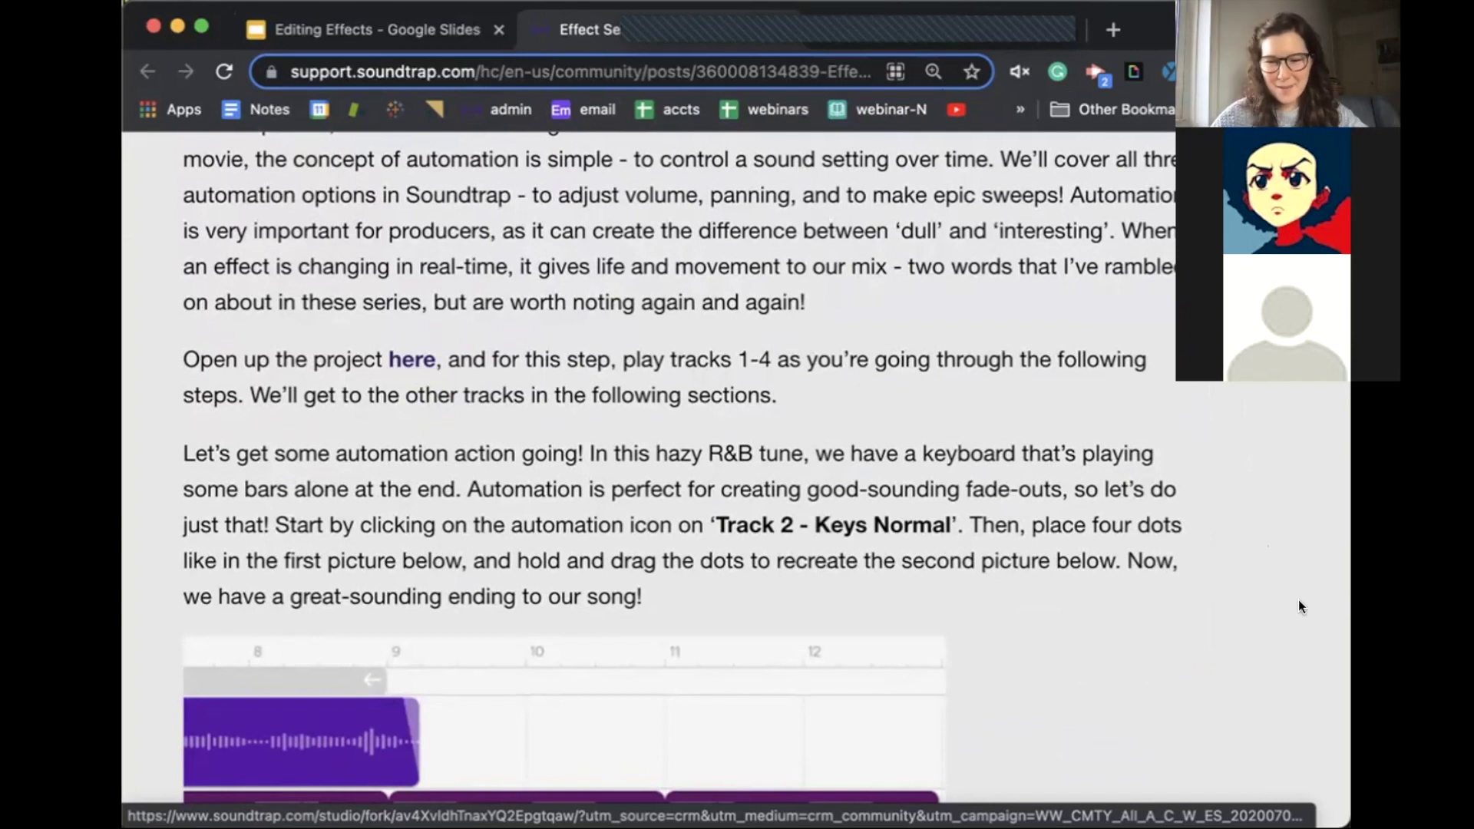
scroll(327, 540, down, 15)
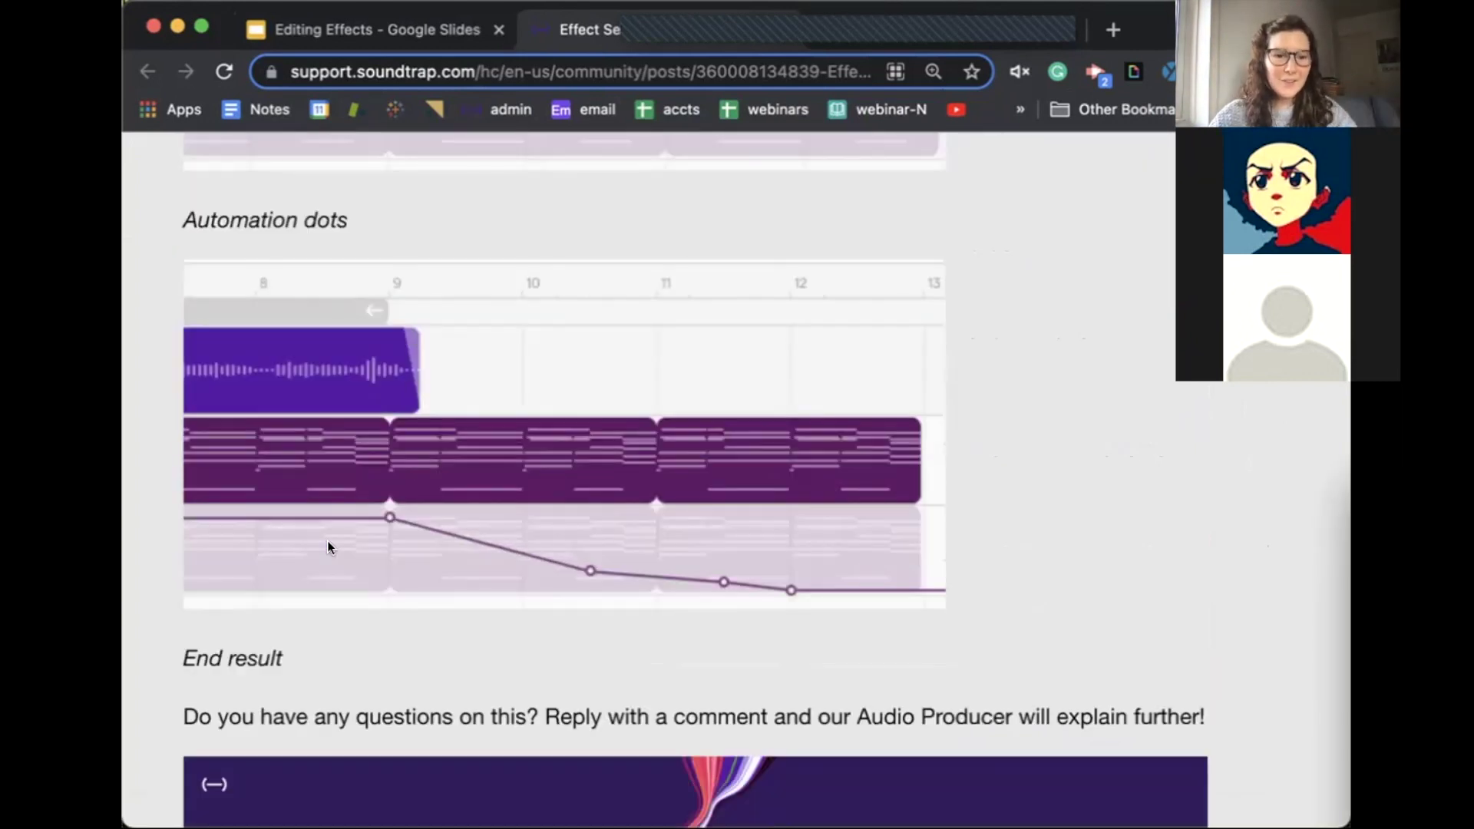
scroll(494, 304, down, 20)
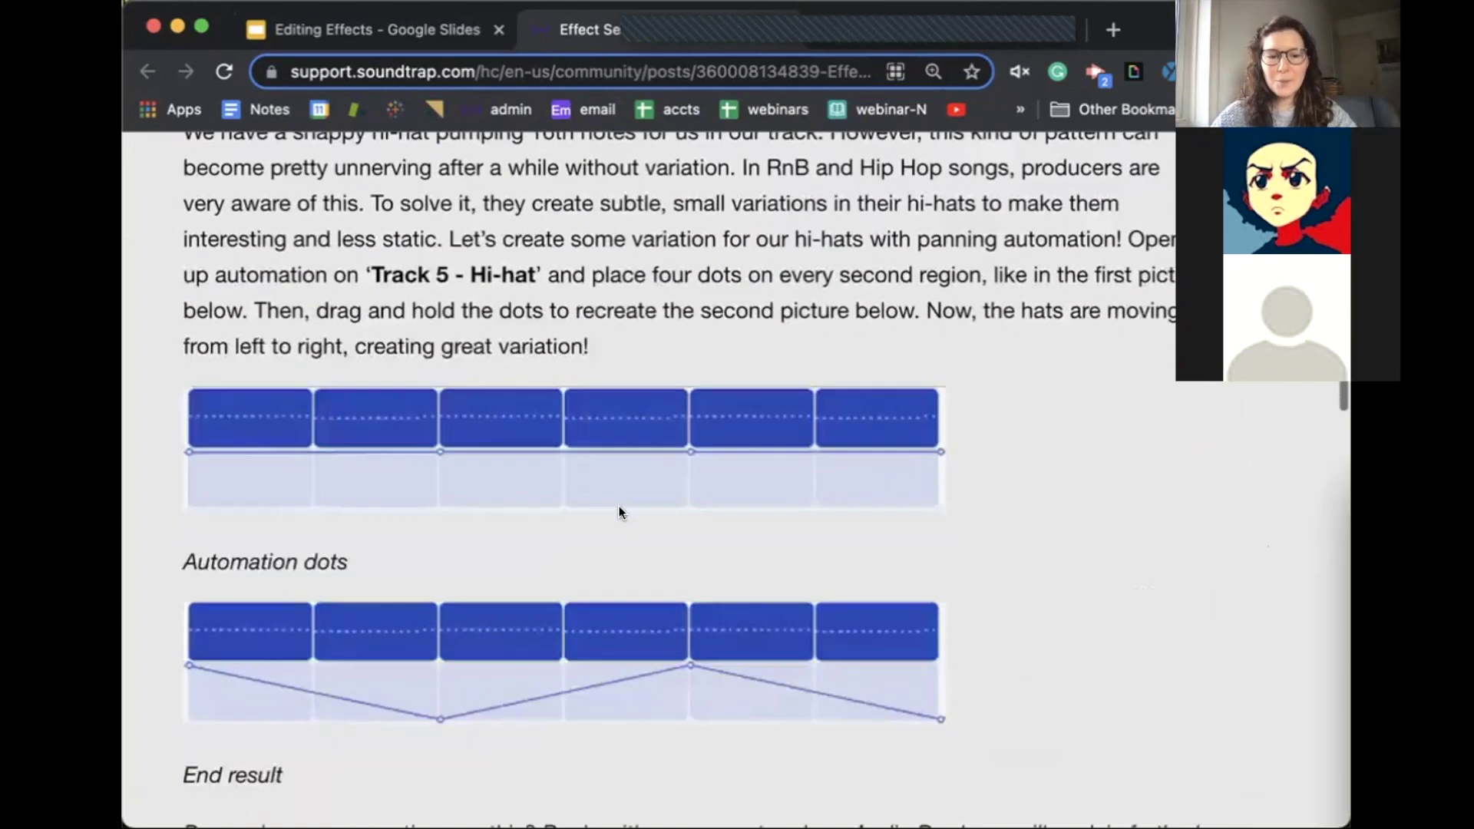
scroll(689, 321, down, 6)
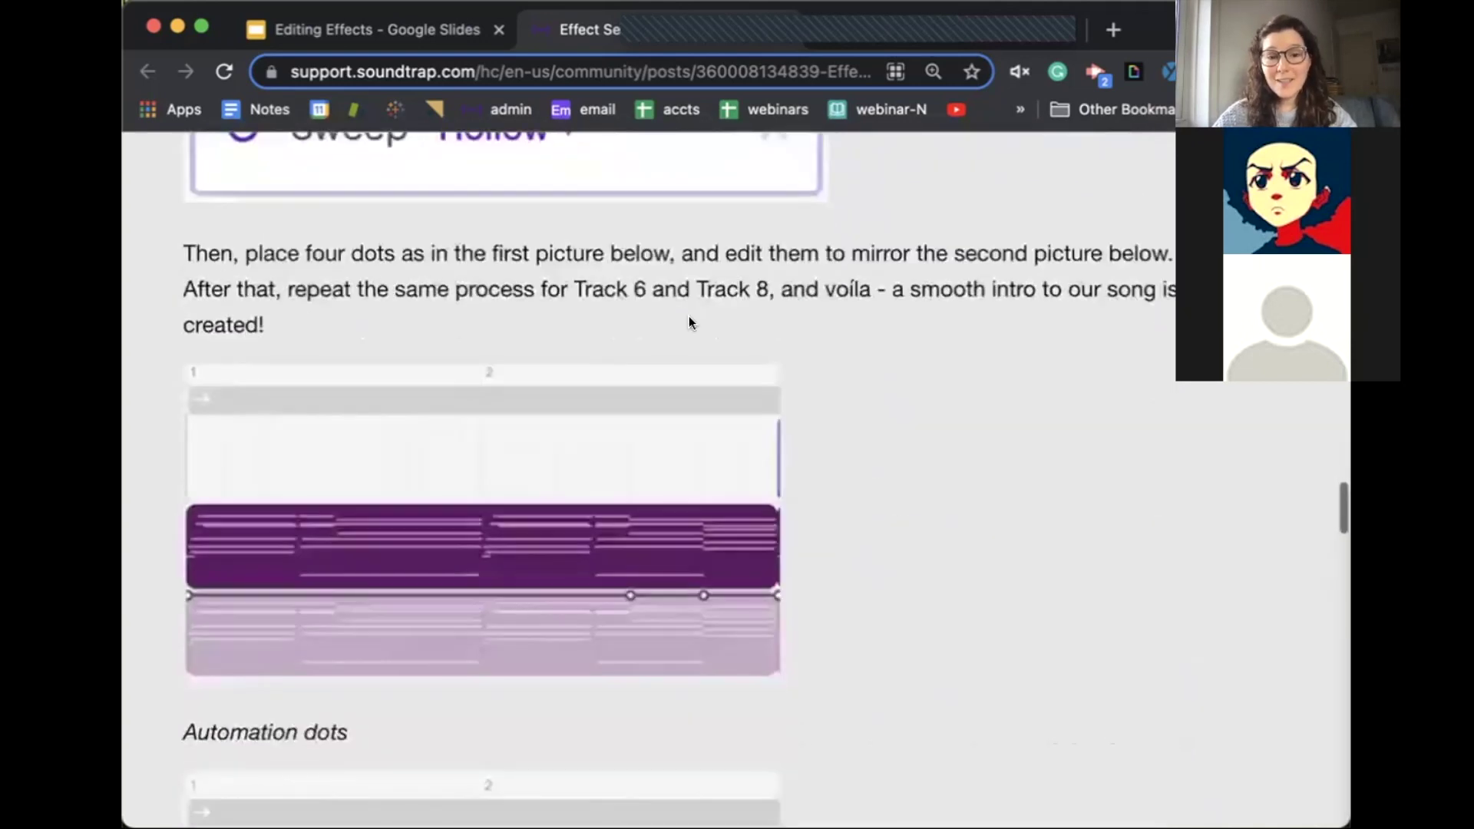
scroll(688, 316, down, 9)
scroll(689, 316, up, 20)
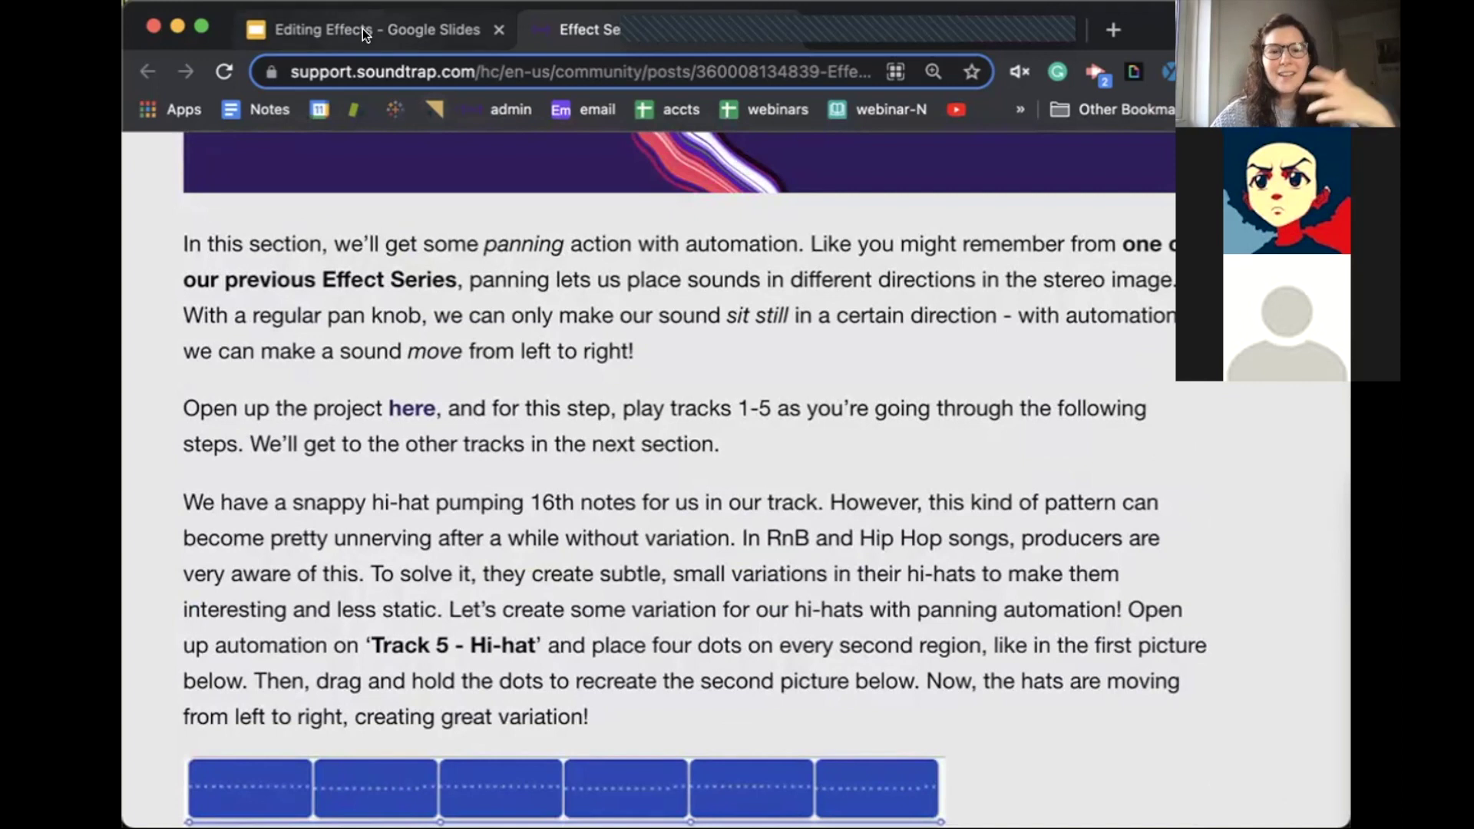
Step: Return to the slides and advance to the How to use Pan slide
click(362, 29)
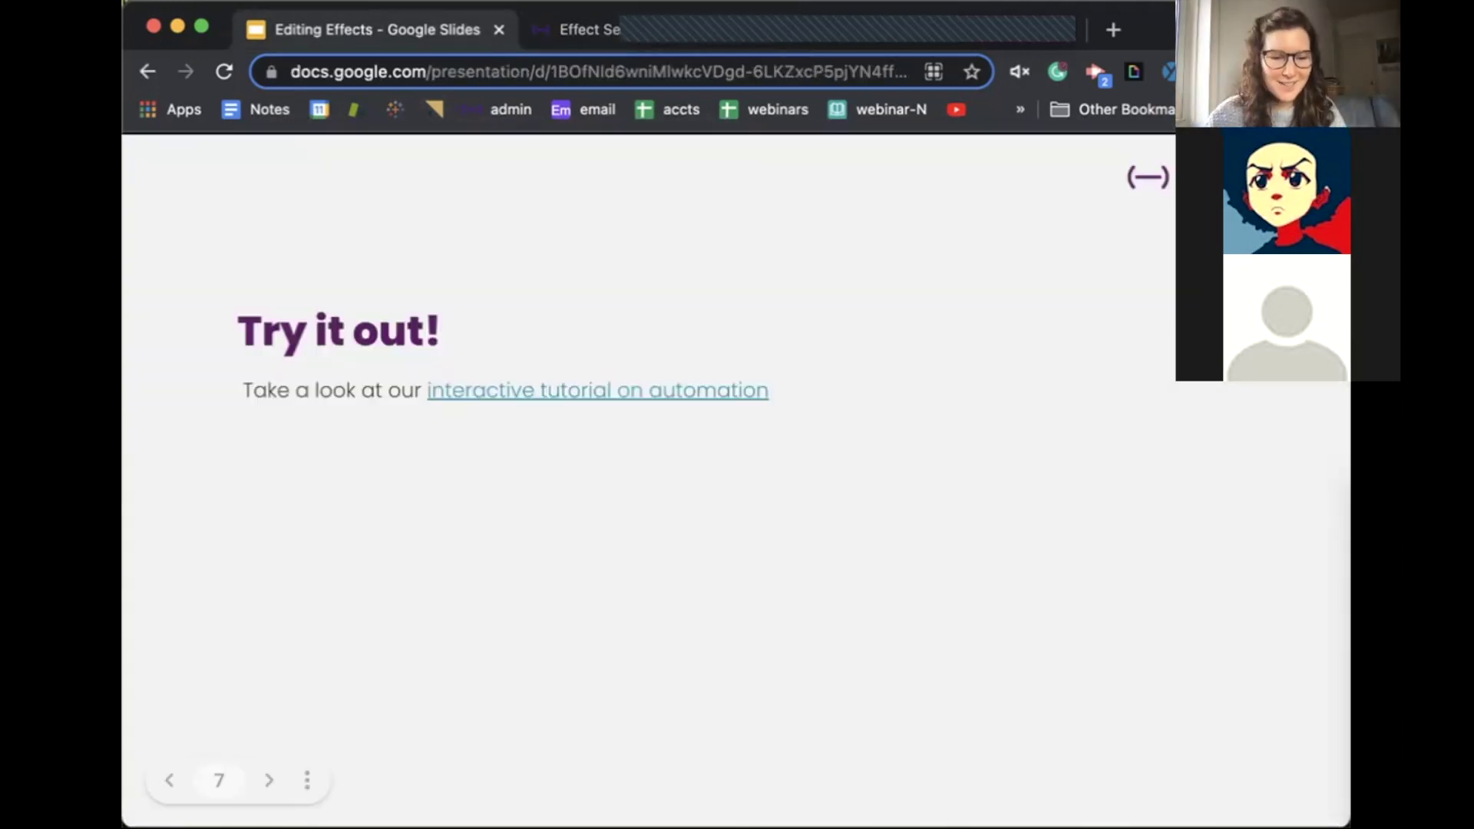
click(268, 780)
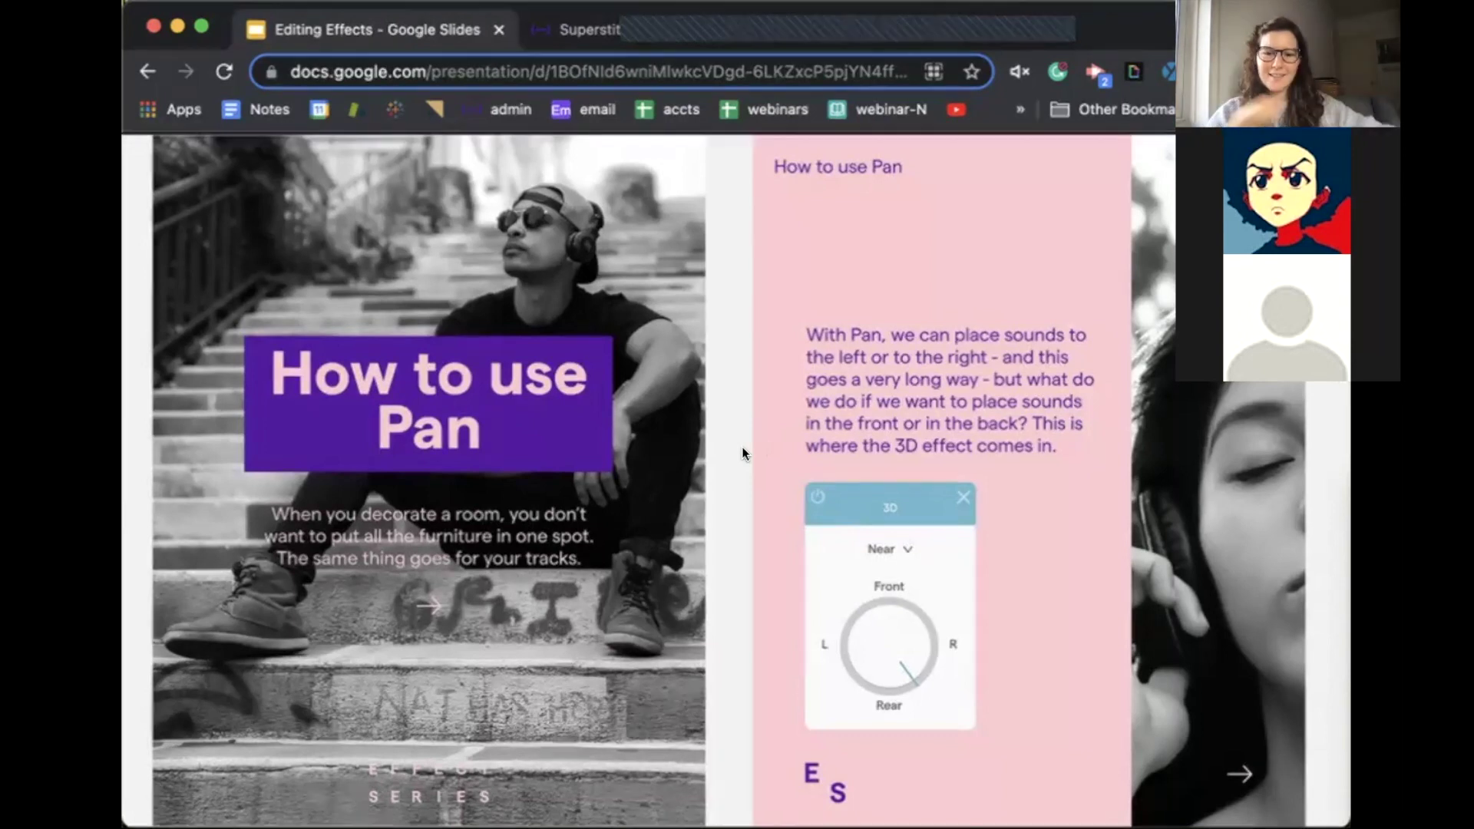
Step: Switch to the Soundtrap project, remove the Pan automation from the Piano track and unsolo it
click(554, 15)
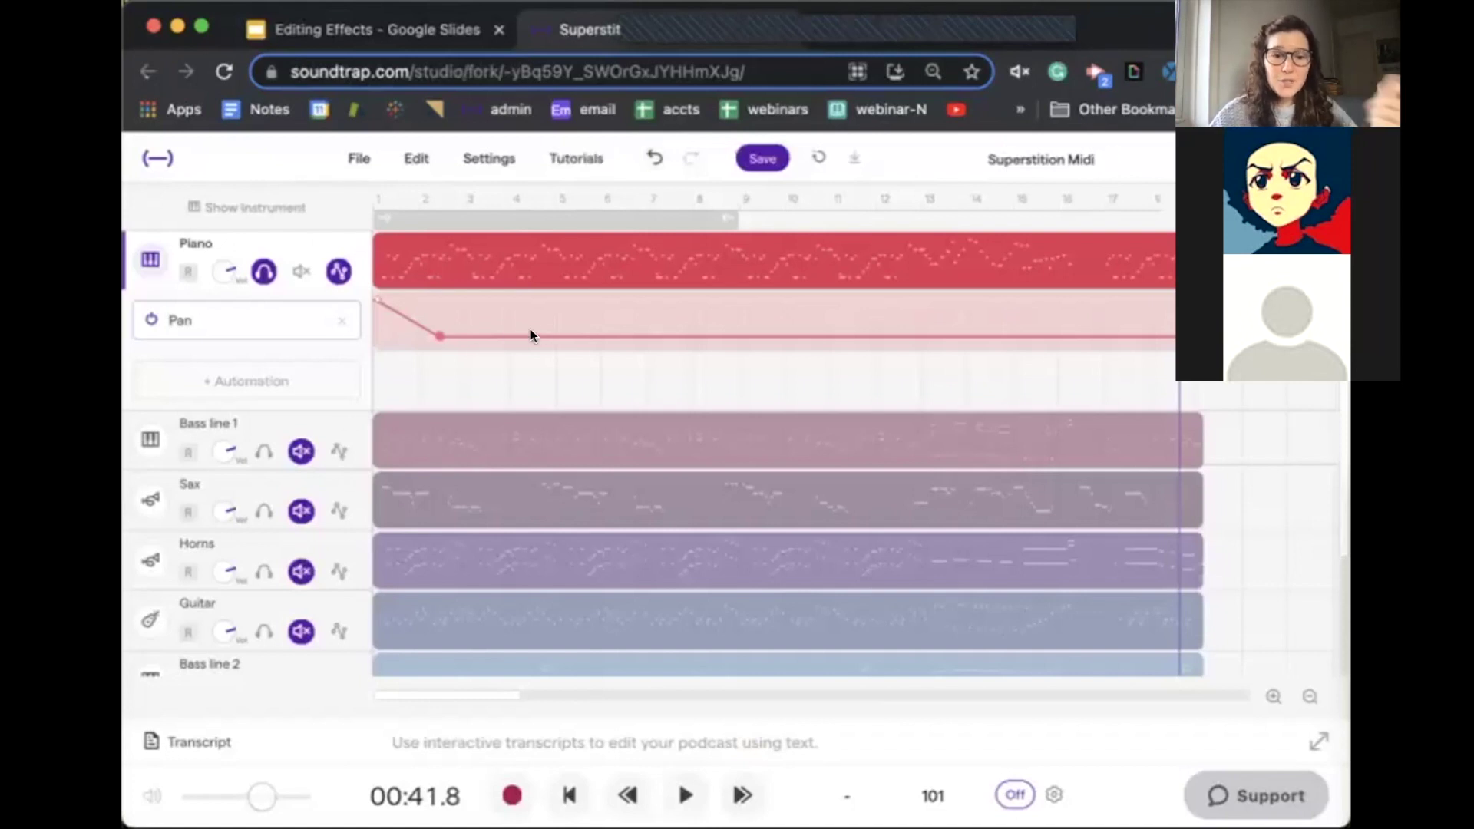
click(335, 317)
click(785, 560)
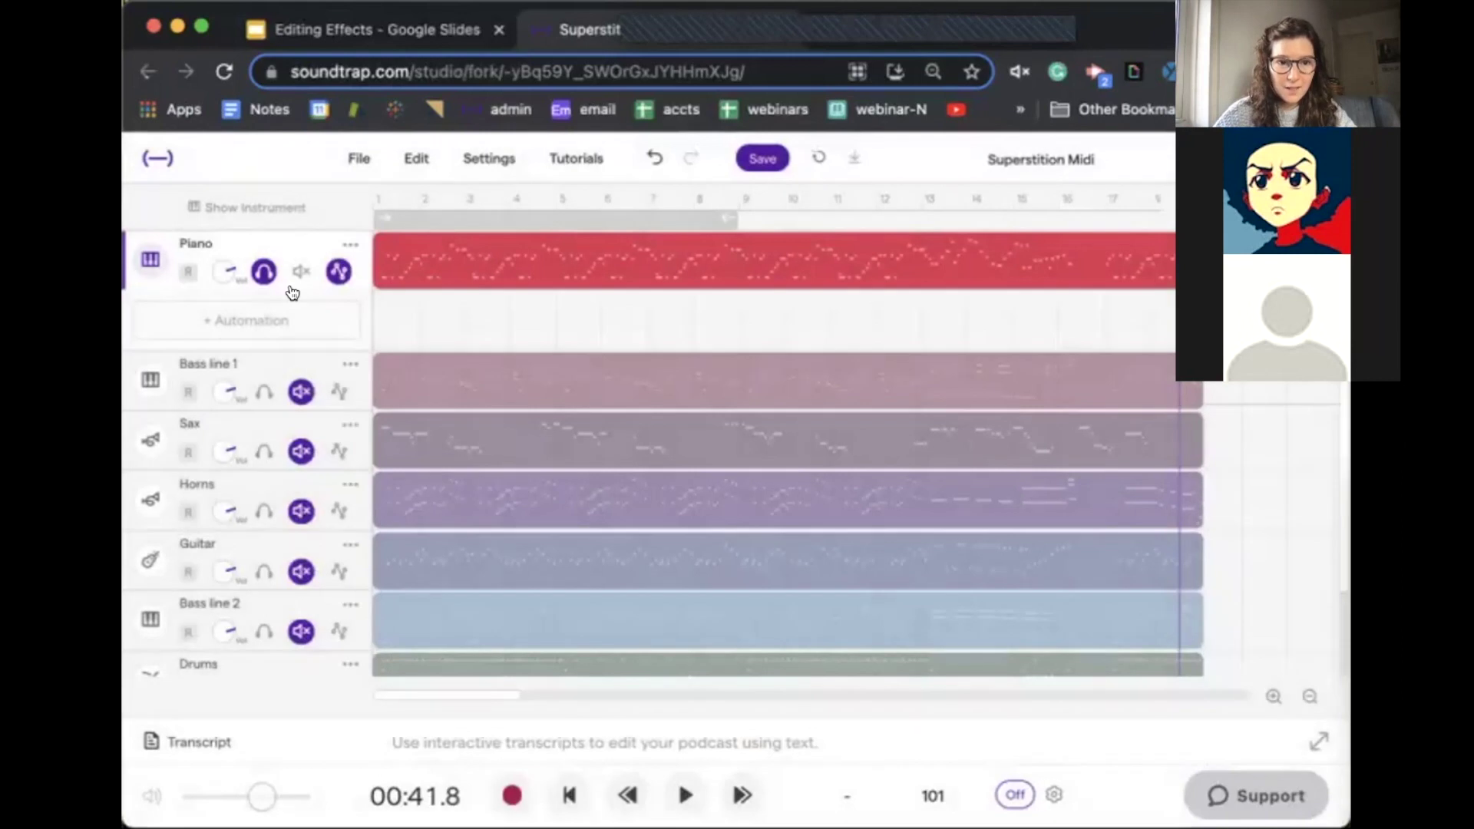
click(263, 271)
Step: Open the Piano track's instrument settings showing the Treble, Reverb, Pan and Volume controls
click(151, 255)
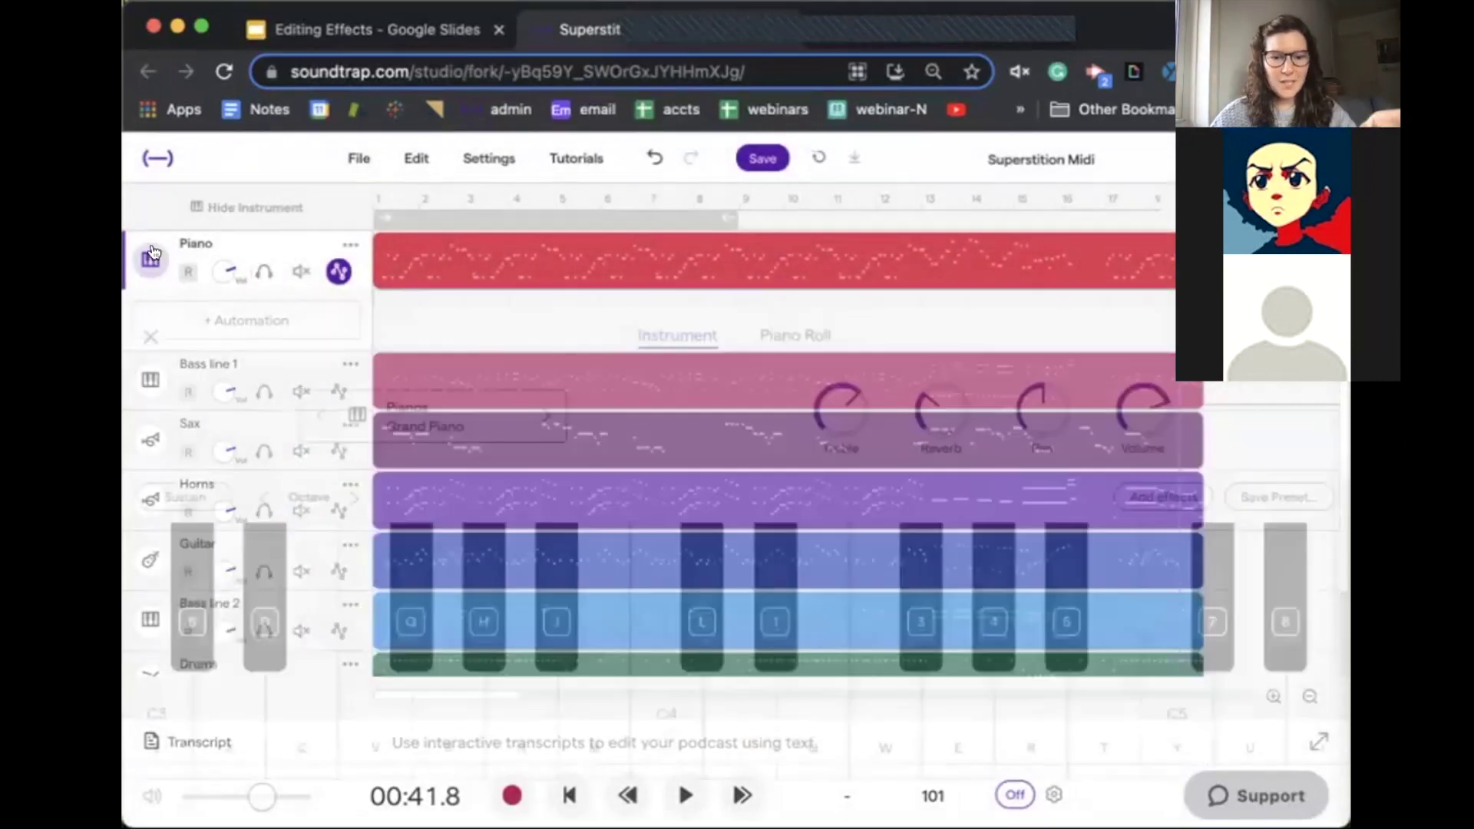
click(150, 260)
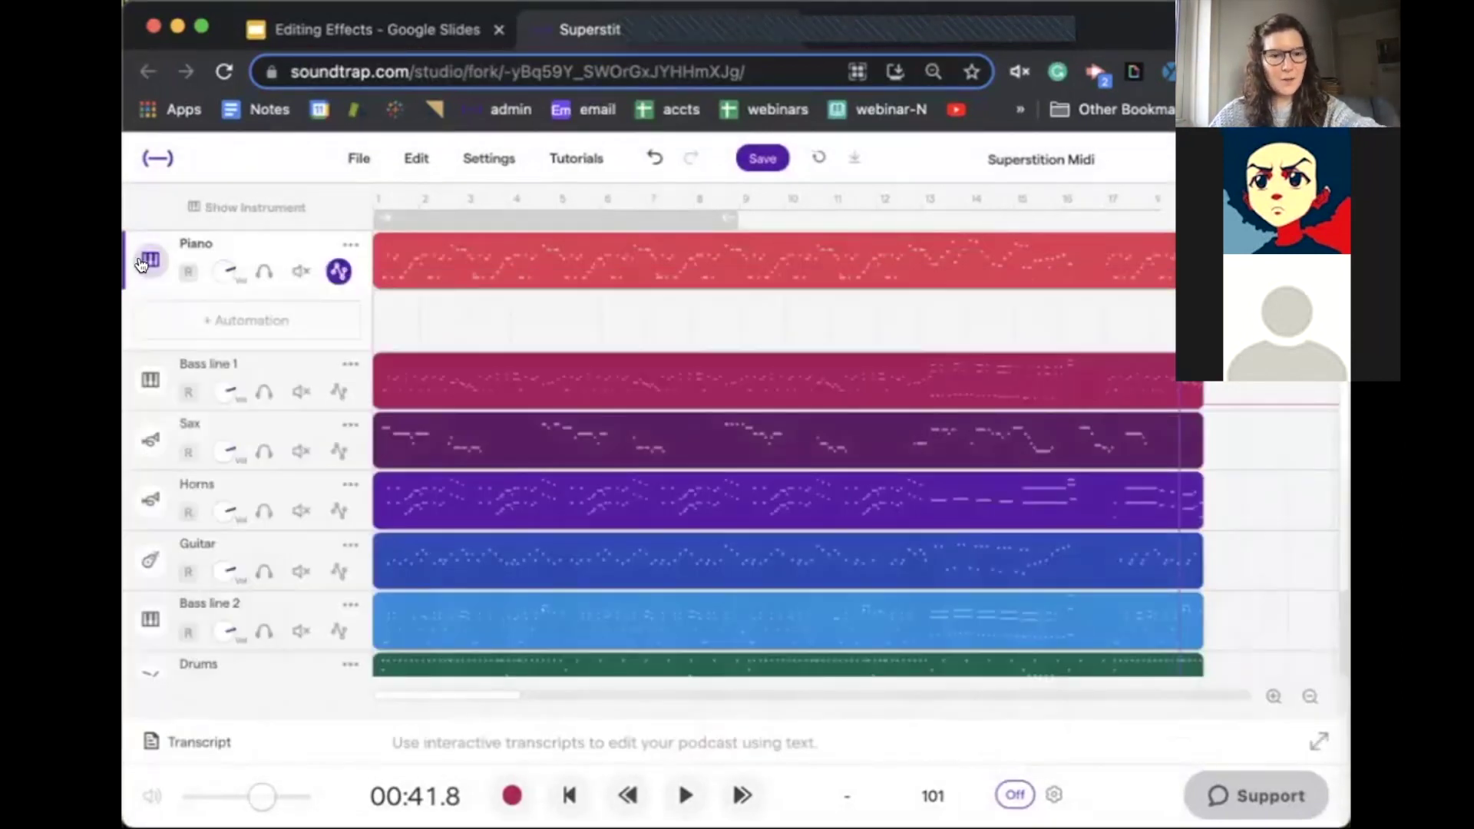
click(148, 262)
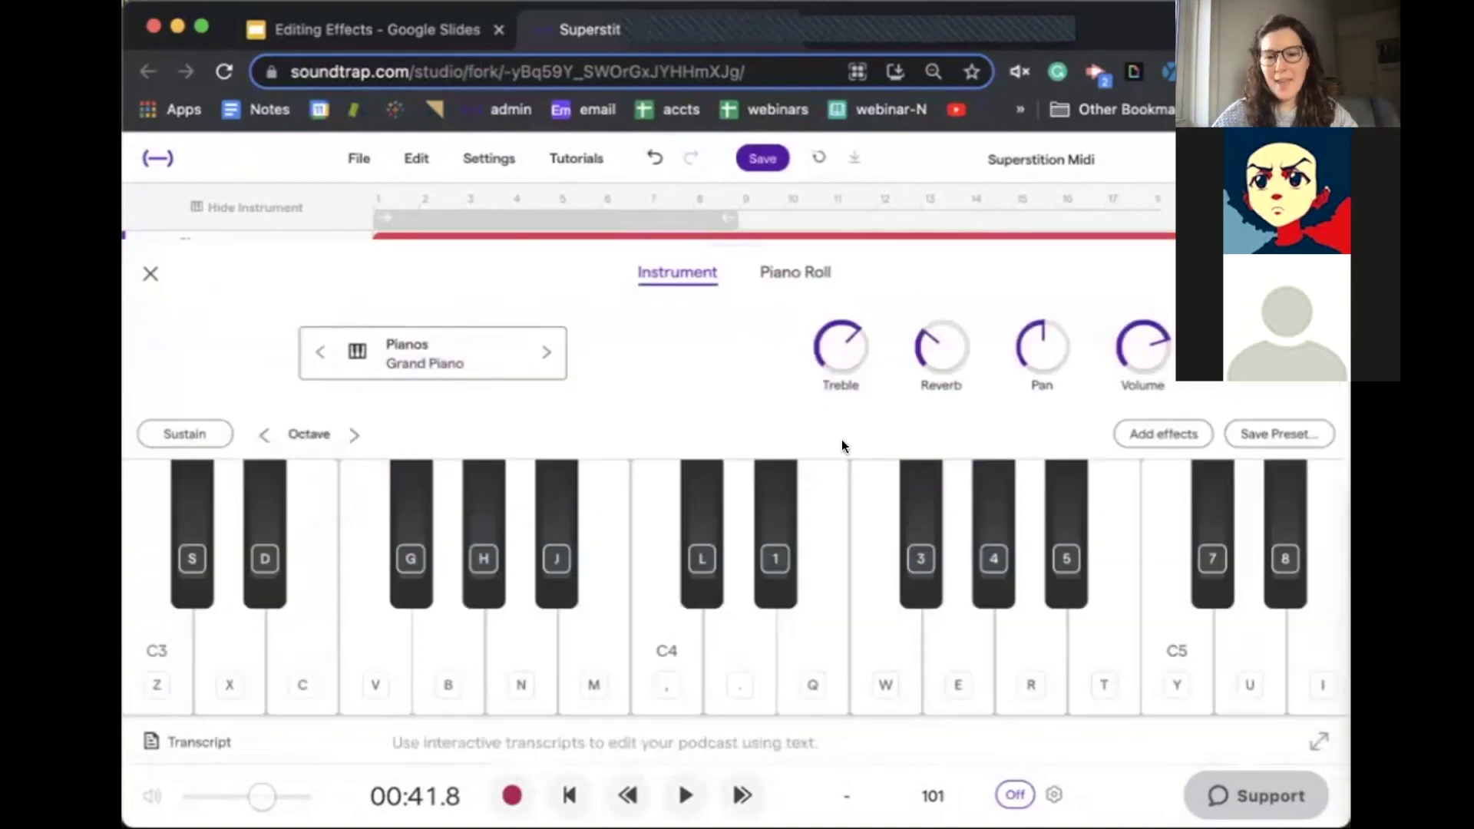
Step: Add the 3D effect to the Piano track, keeping its distance option at Near
click(1160, 433)
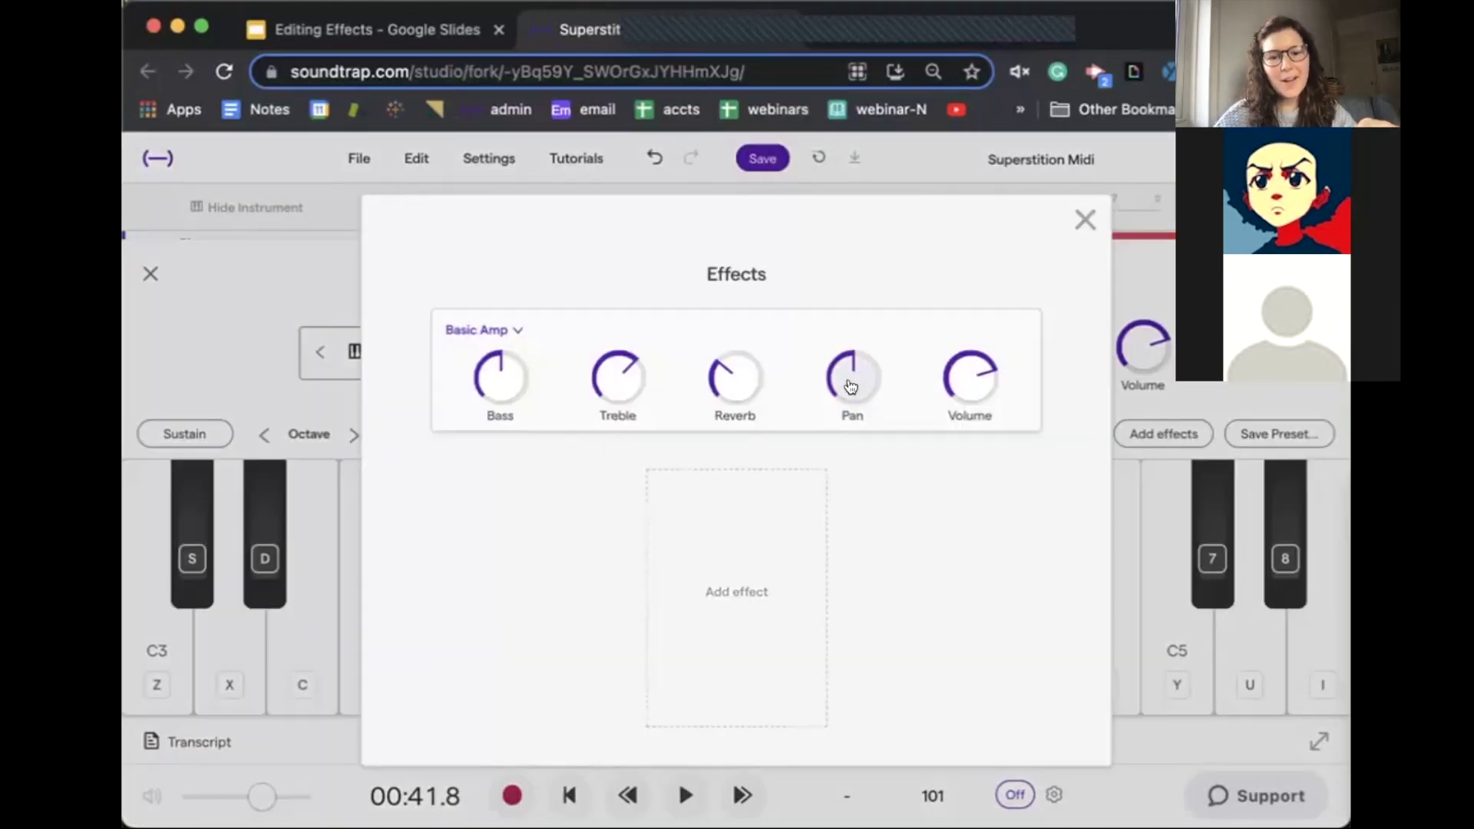
click(735, 555)
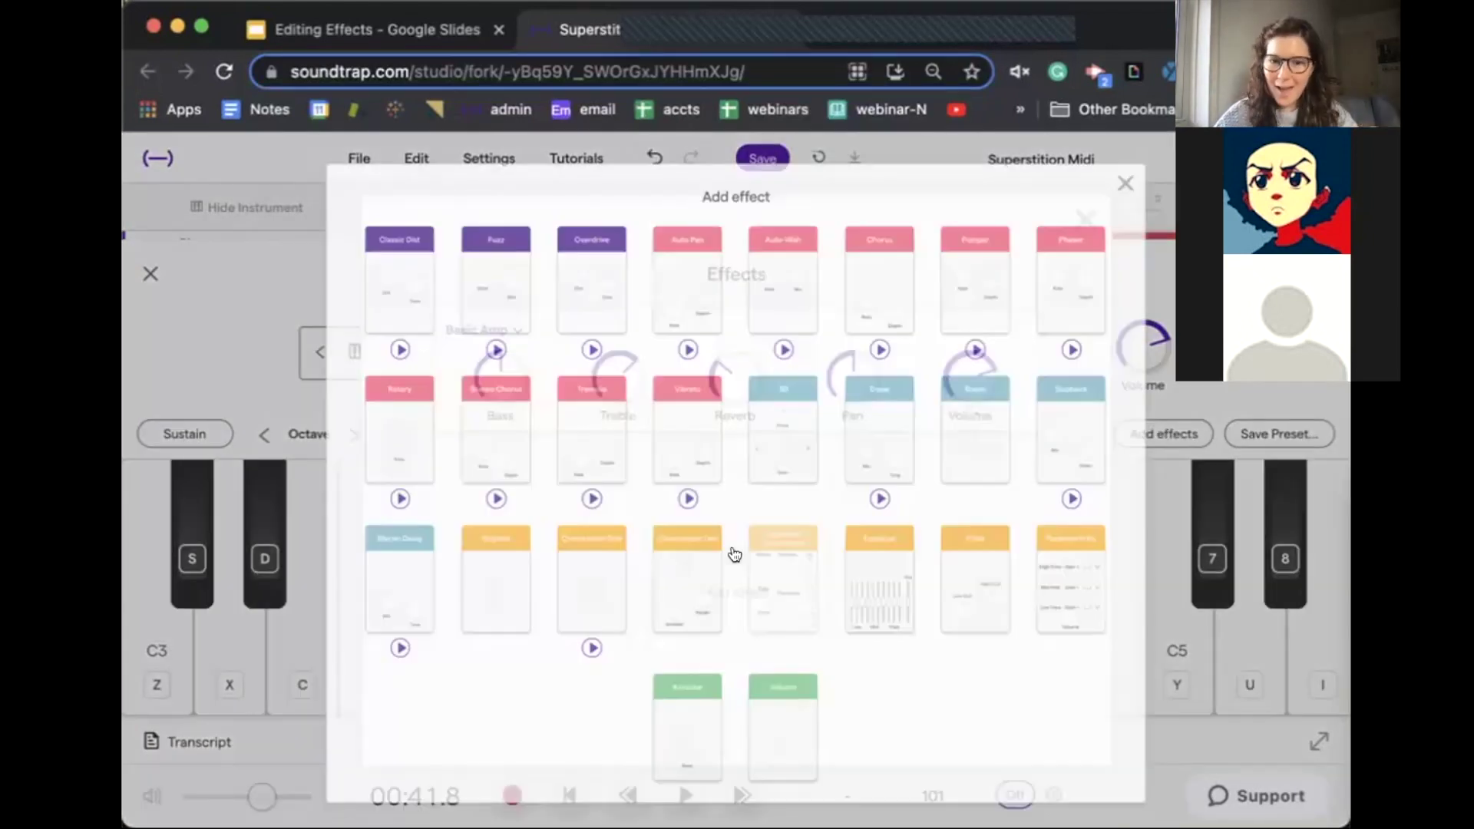
click(783, 418)
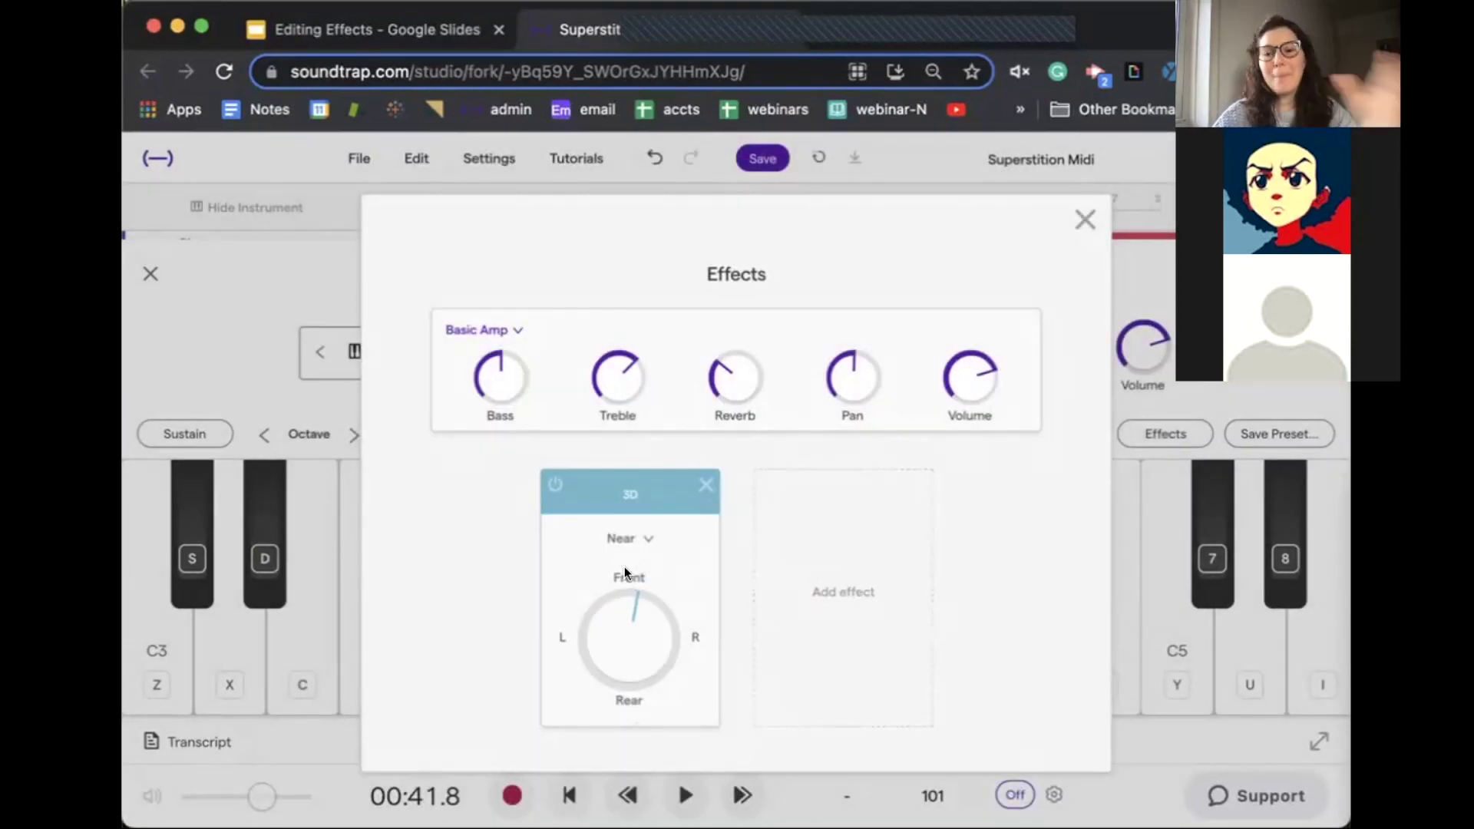
click(620, 539)
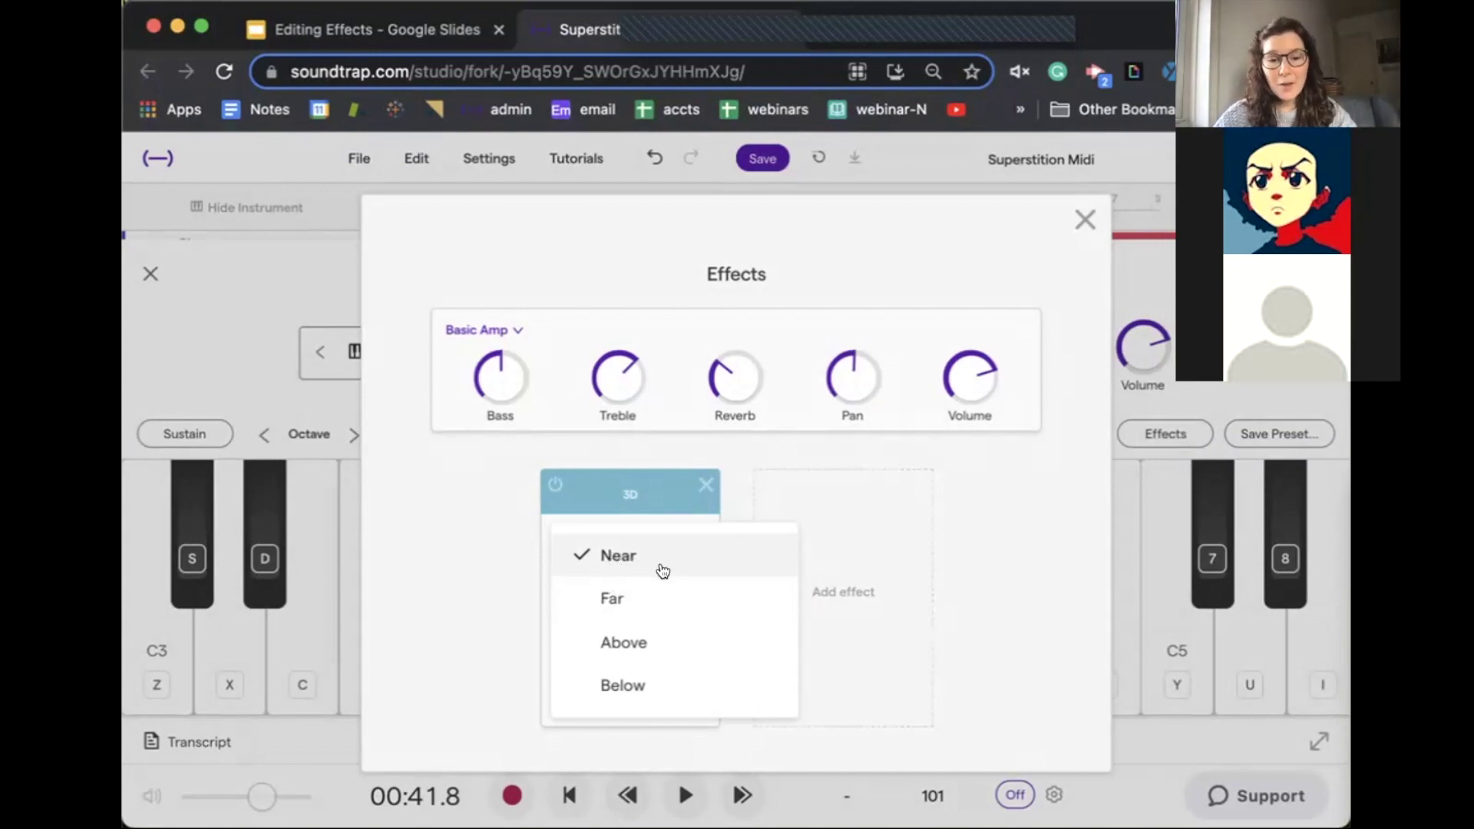
click(651, 566)
click(1086, 220)
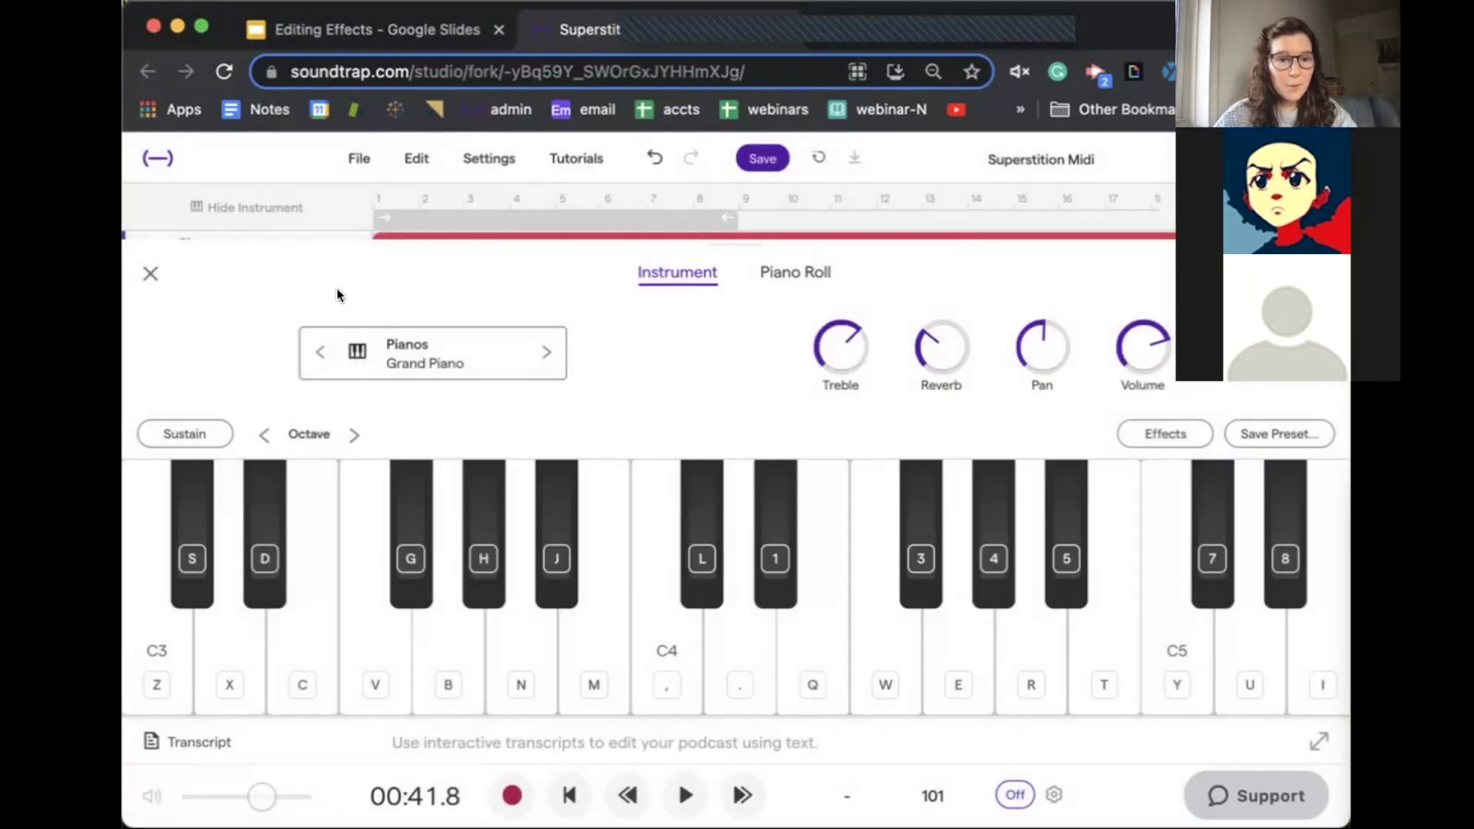
Step: Enable the loop over bars 1 to 8, solo the Piano track and return the playhead to the start
click(151, 274)
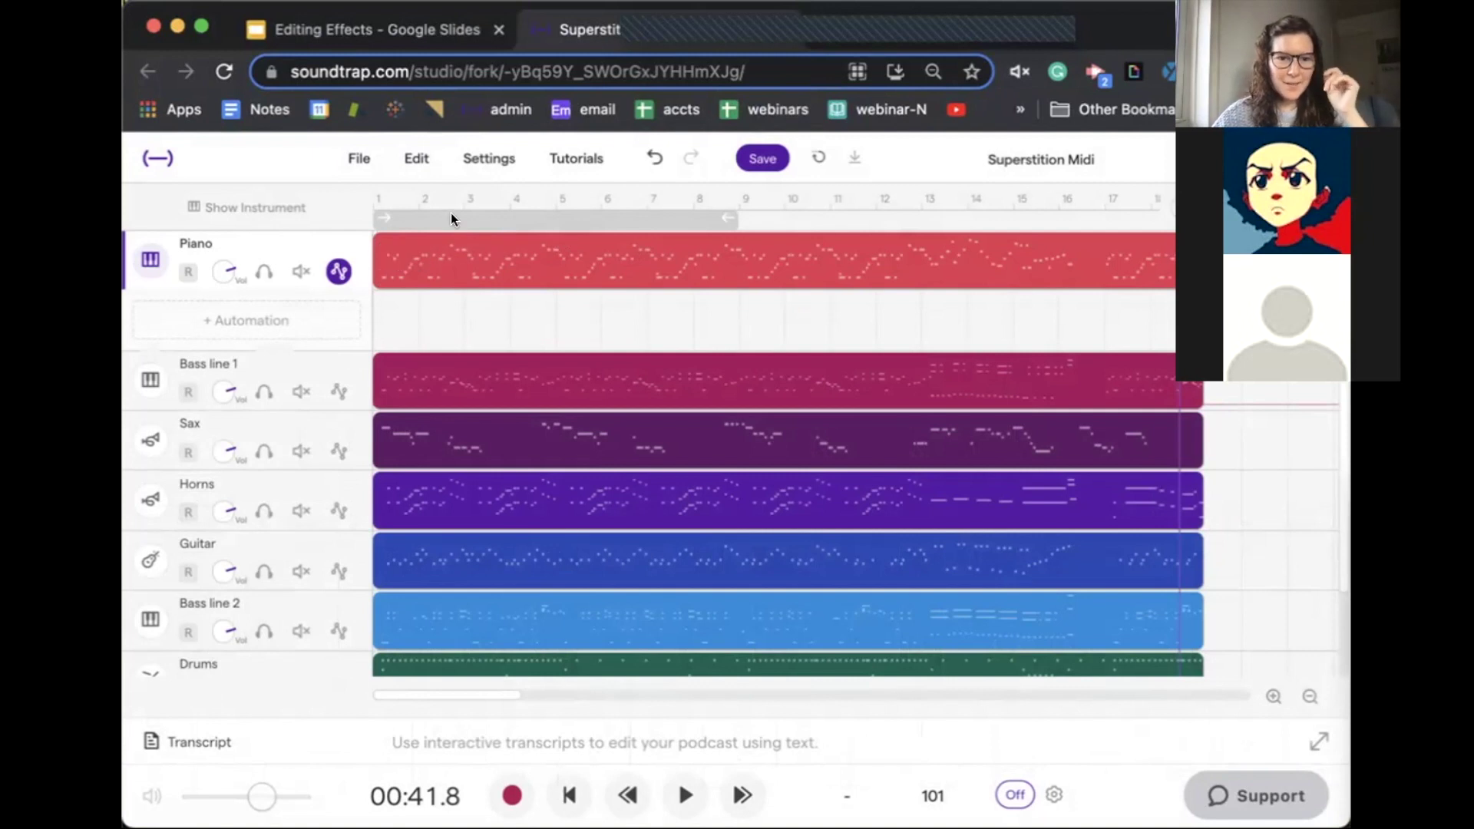
click(450, 213)
click(264, 272)
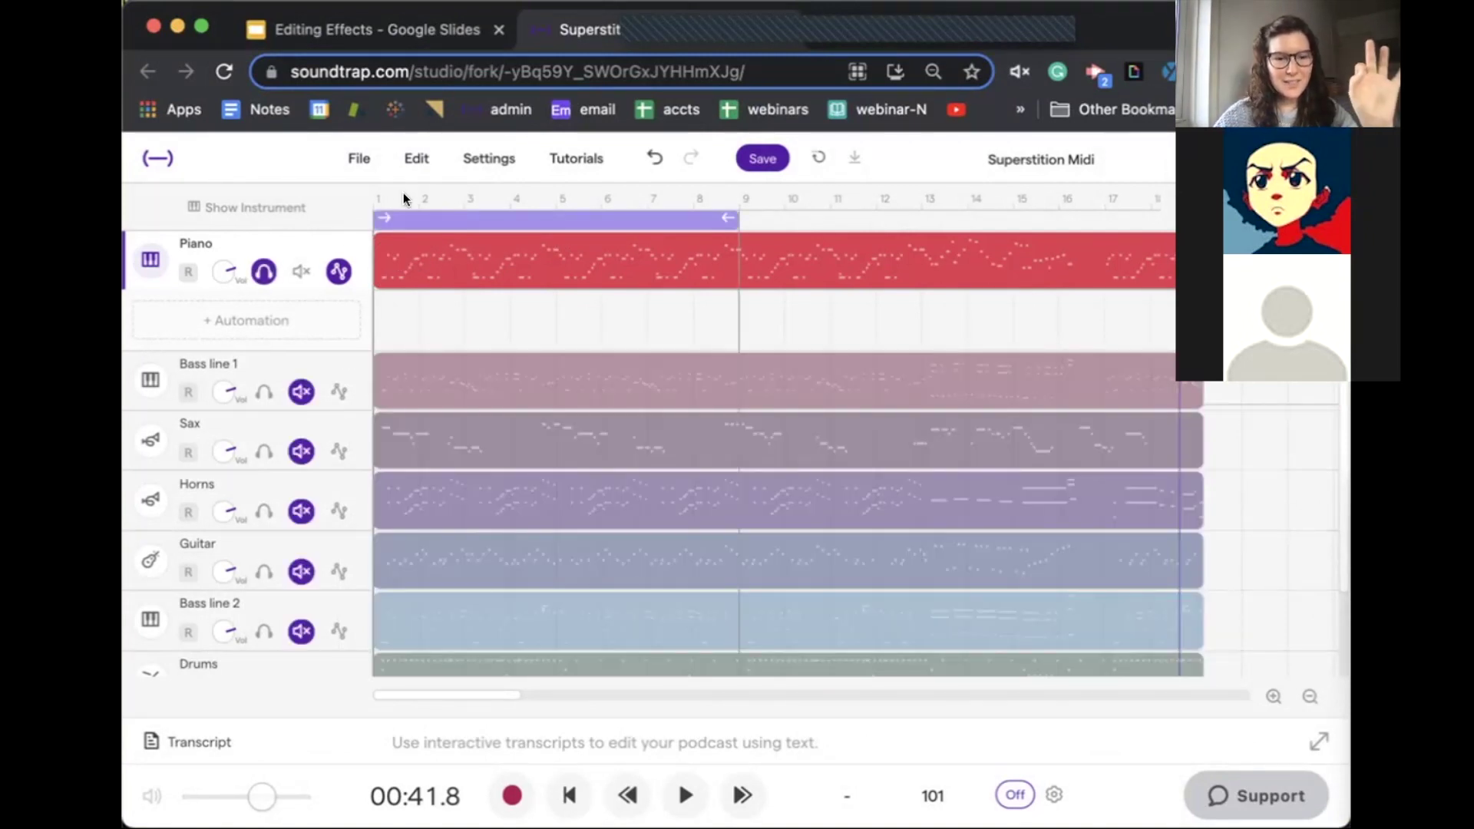
drag(403, 194, 336, 187)
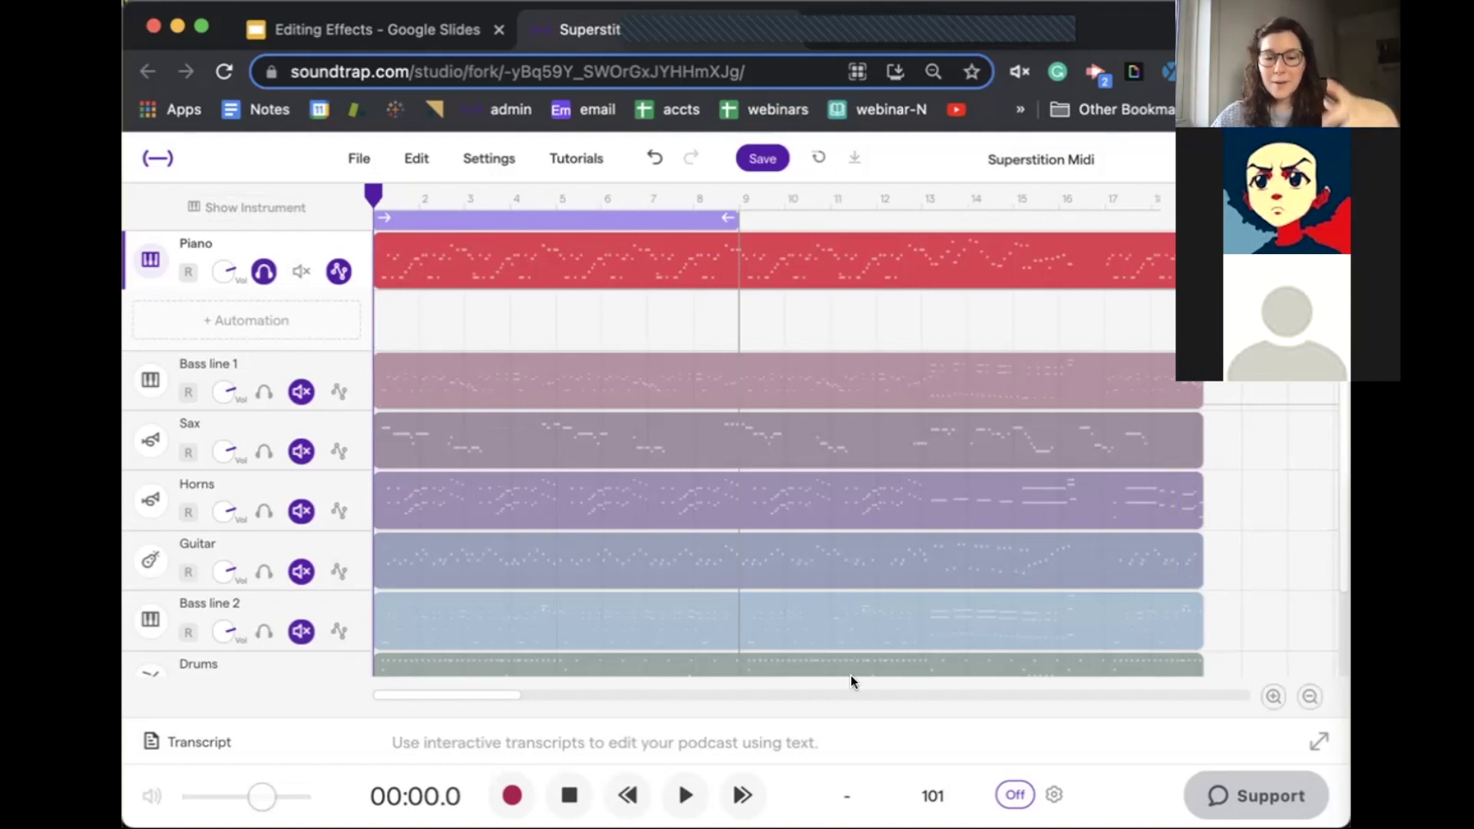
Step: Play the soloed Piano loop while rotating the 3D effect's dial through front, right, rear and left
click(150, 259)
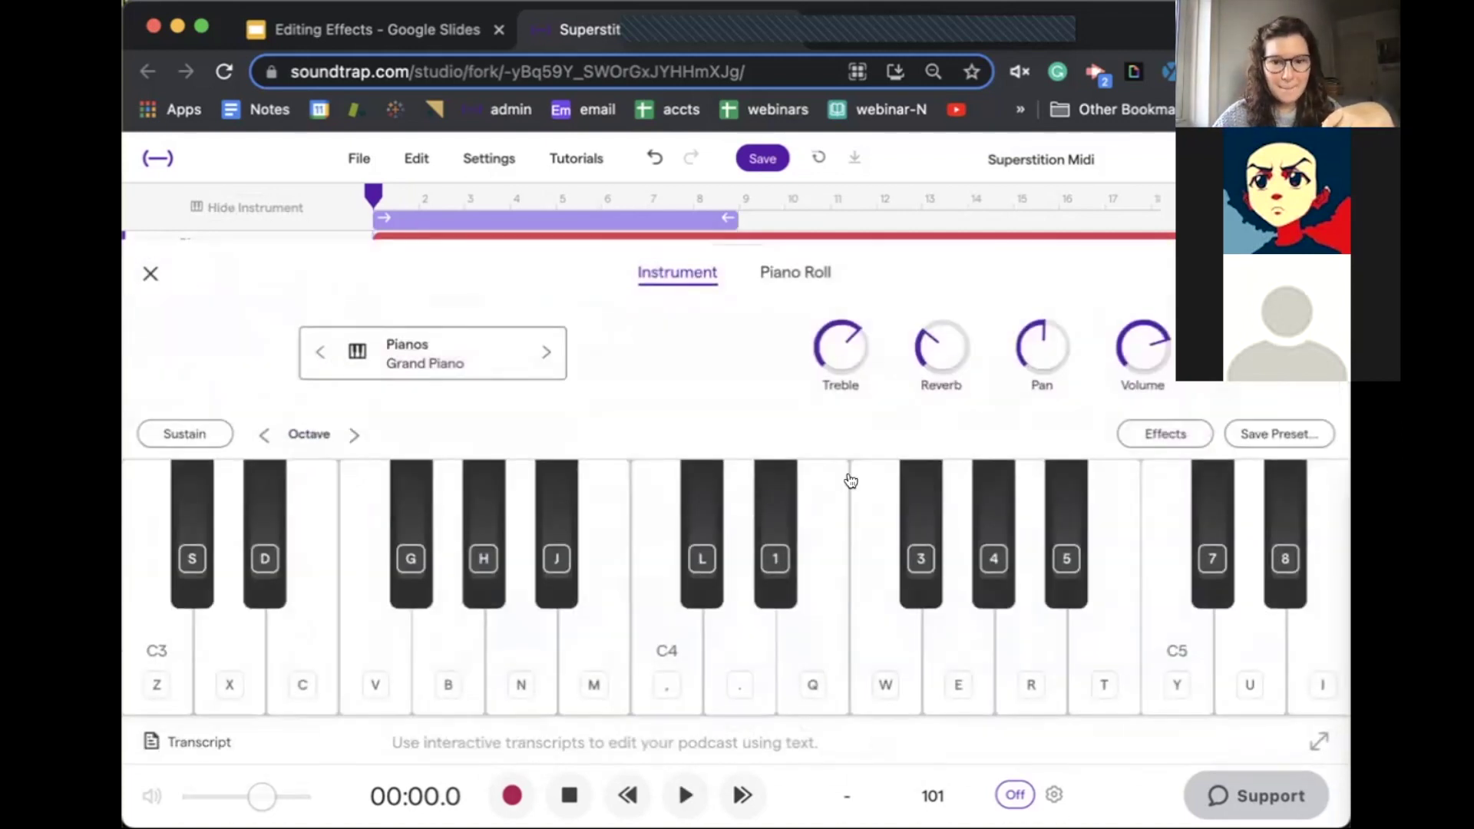
drag(733, 239, 733, 345)
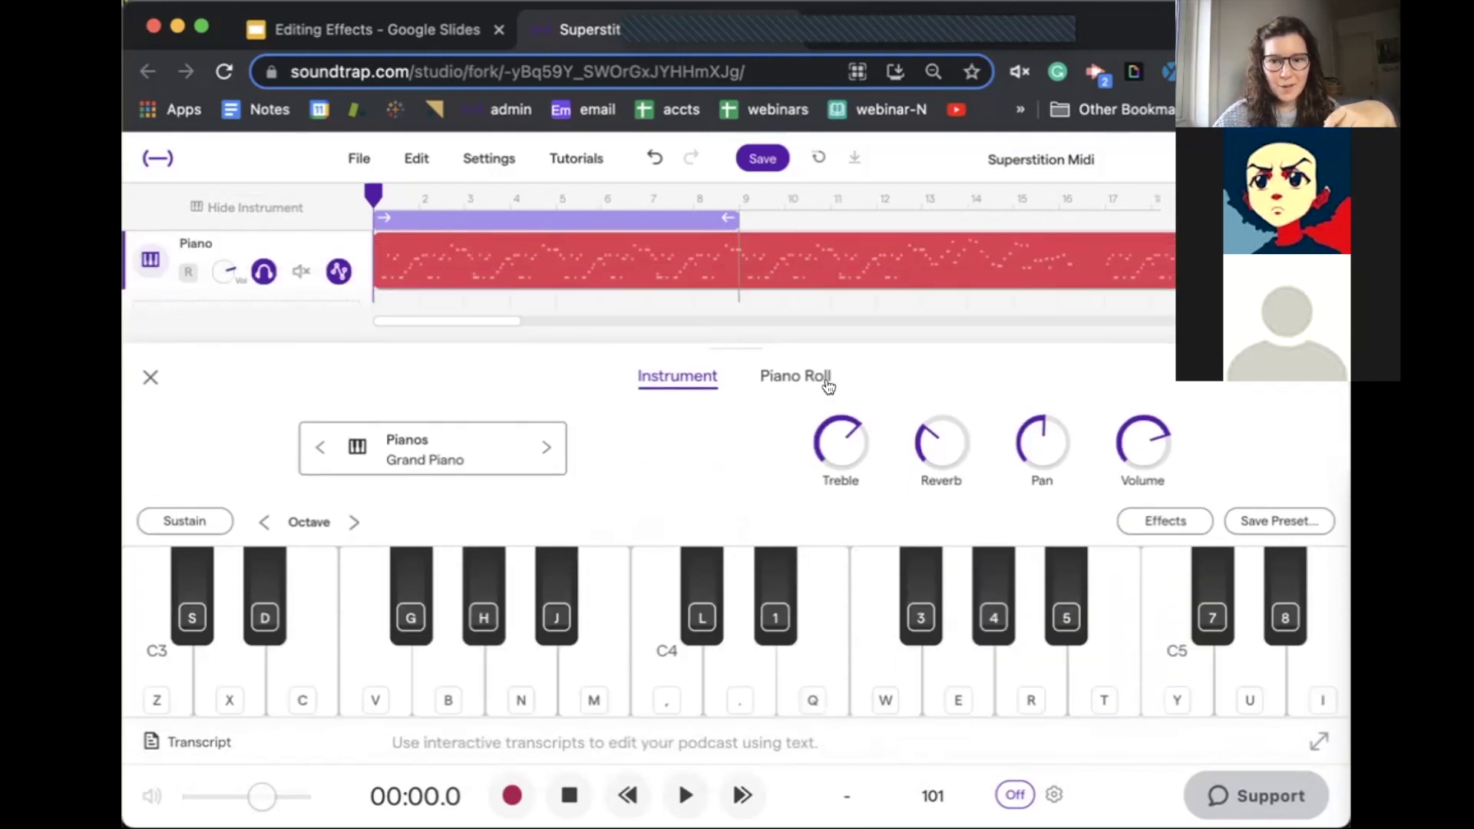
click(1132, 512)
key(space)
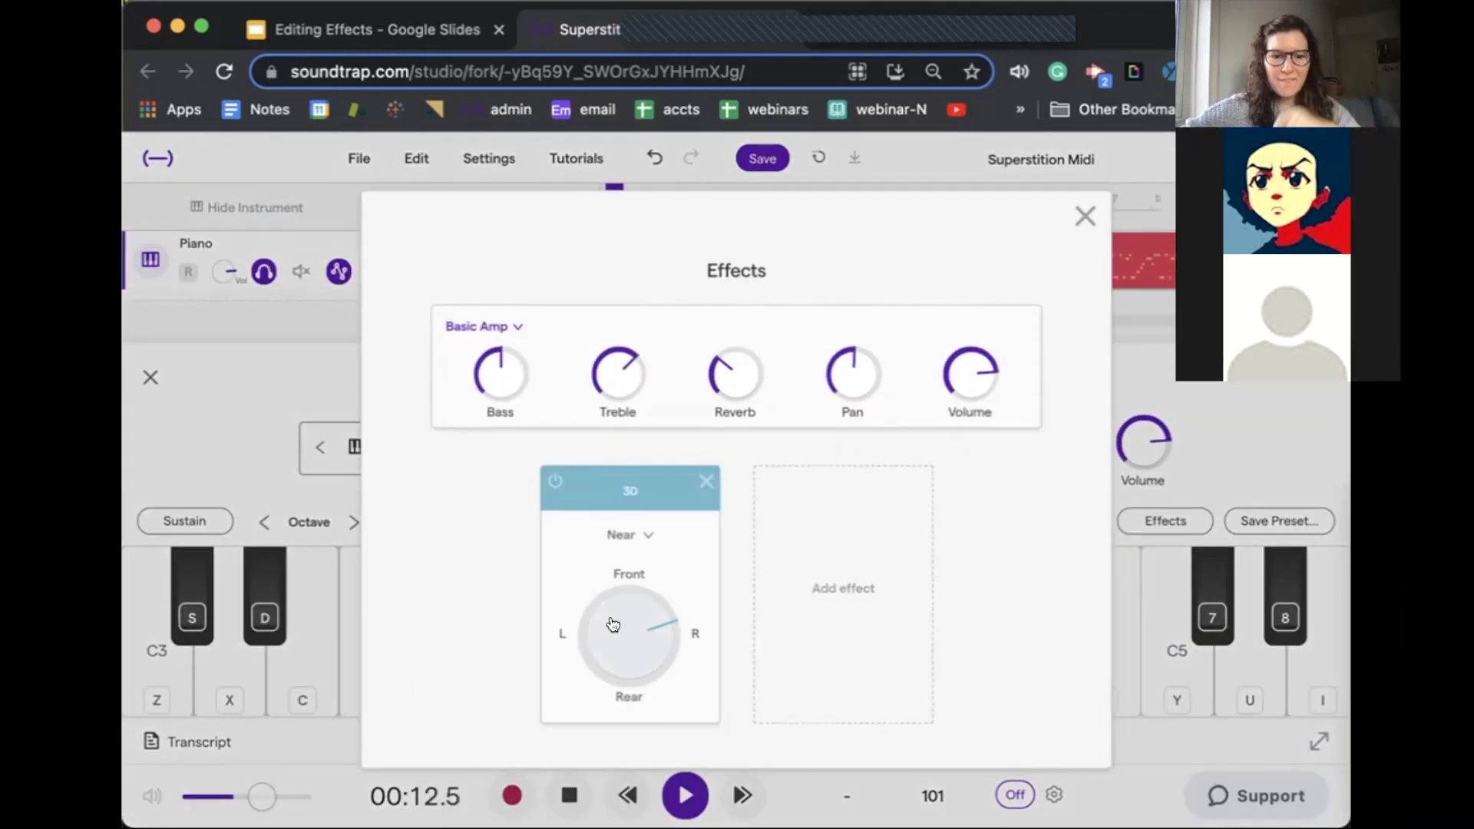
drag(609, 724, 610, 683)
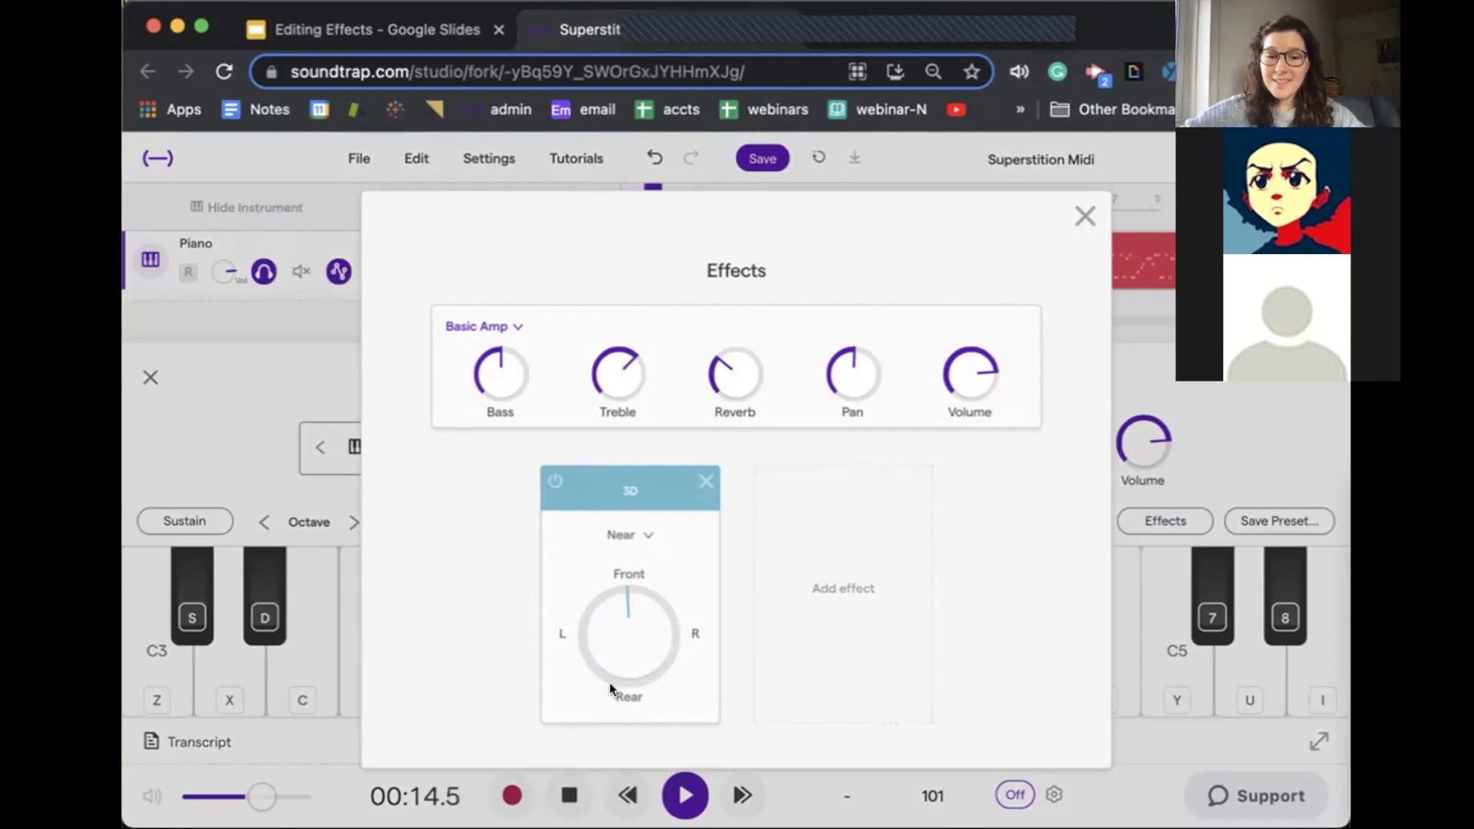
drag(617, 634, 596, 527)
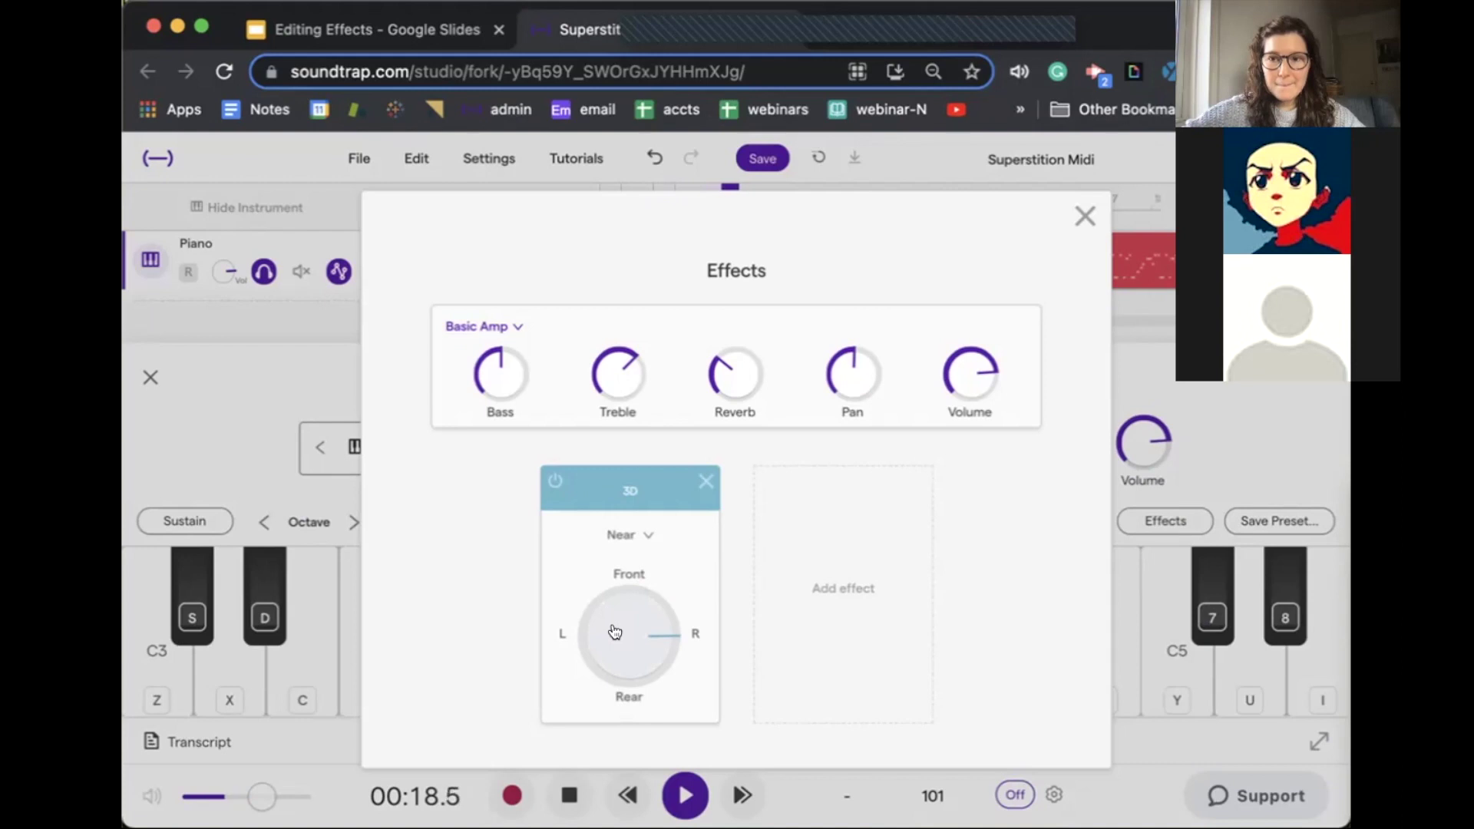
drag(612, 632, 615, 539)
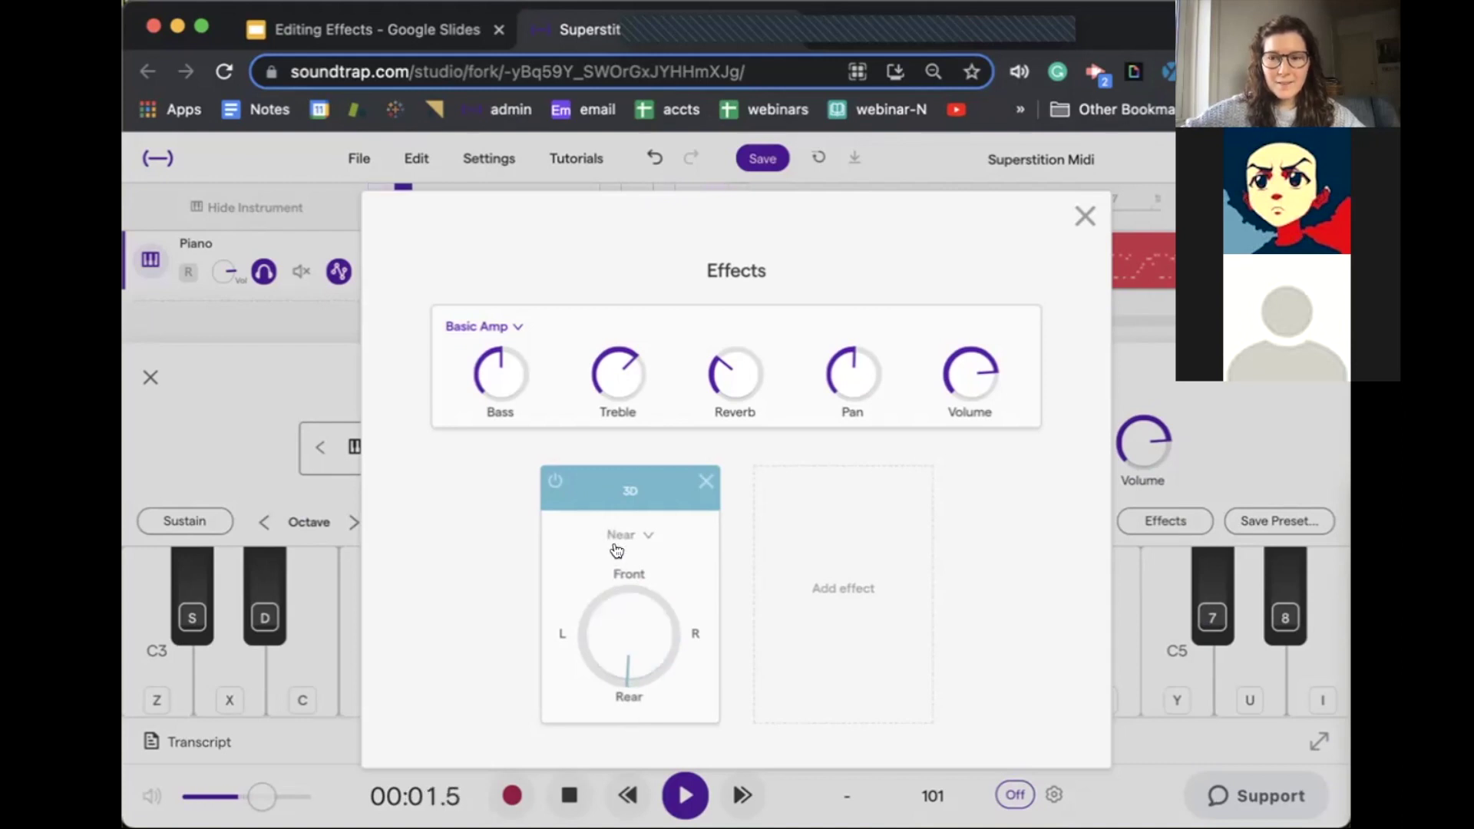
drag(623, 609, 622, 520)
Step: Switch the 3D effect's distance option through Far, Above and Below during playback, then close the effects
click(623, 533)
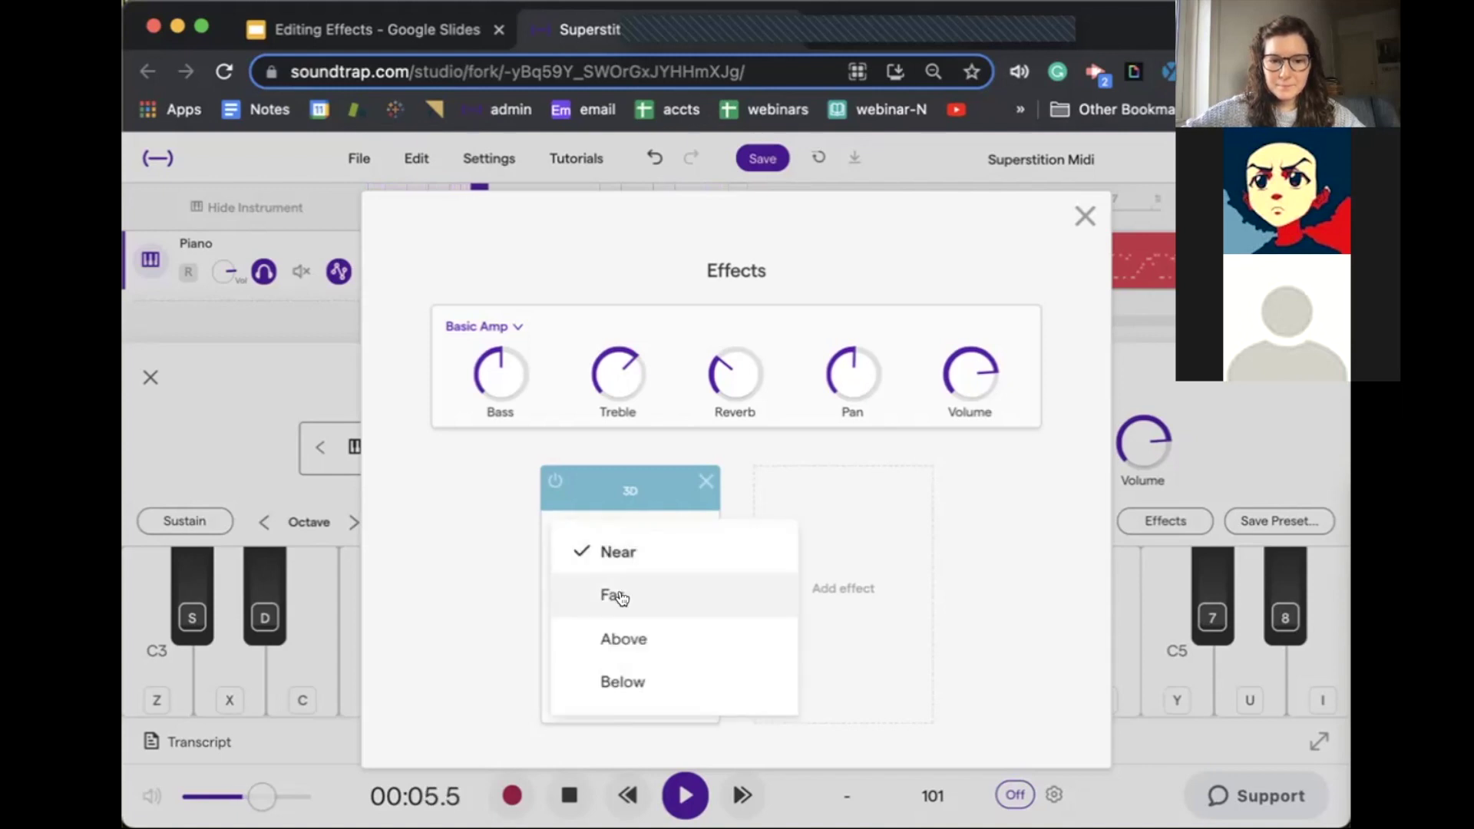
click(615, 596)
click(633, 538)
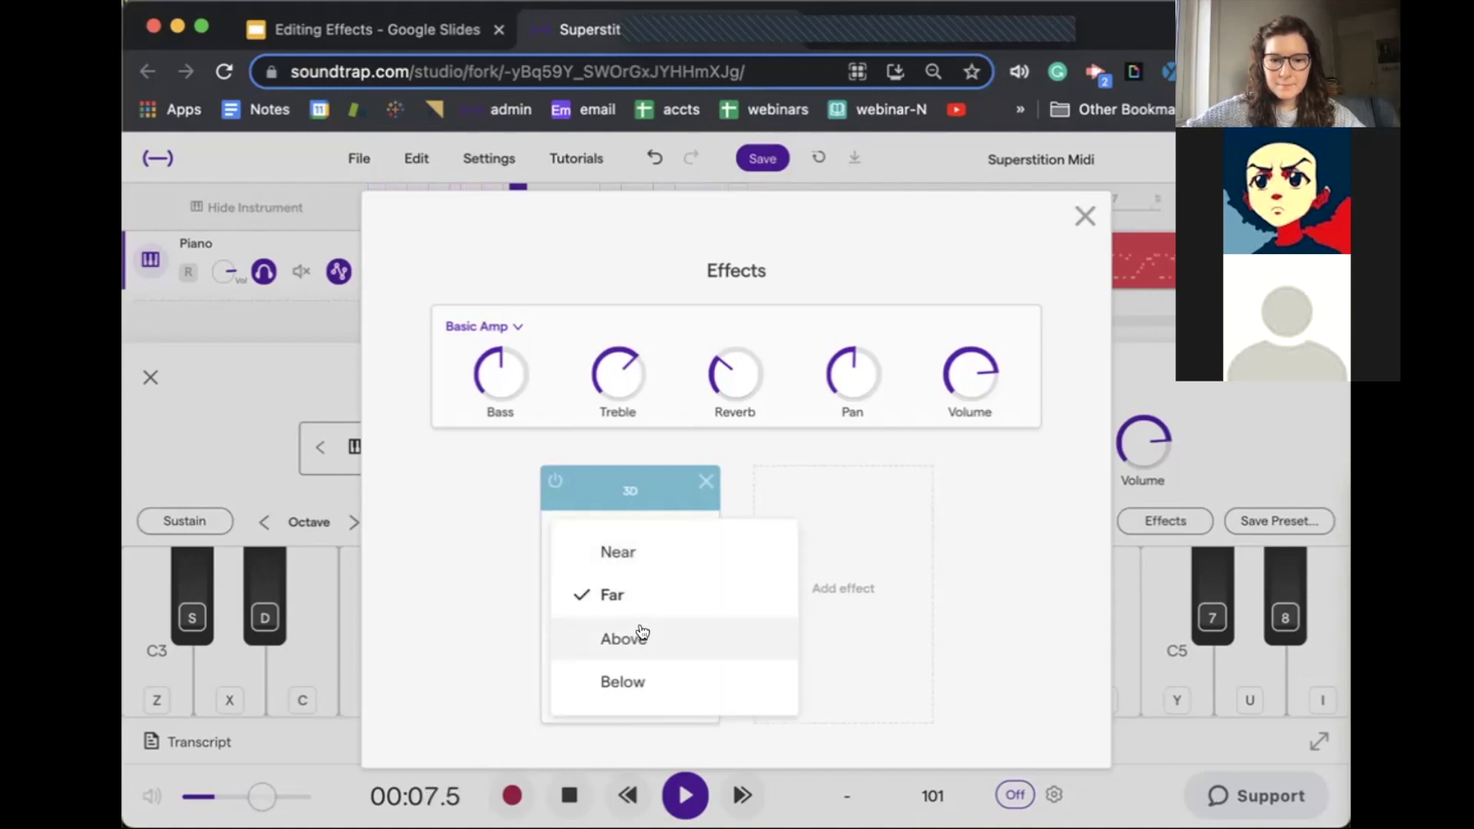
click(638, 635)
click(634, 539)
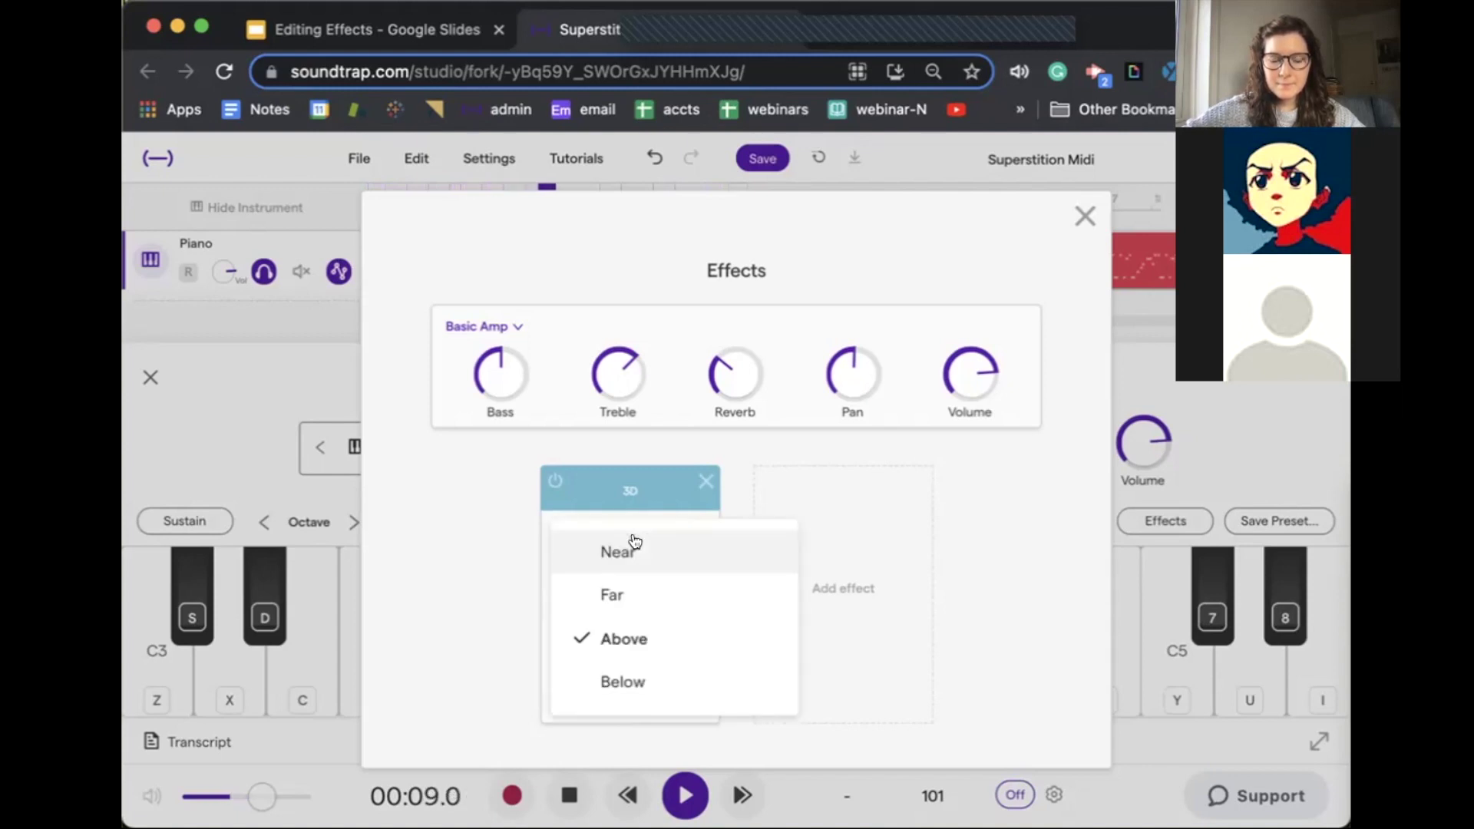
click(622, 681)
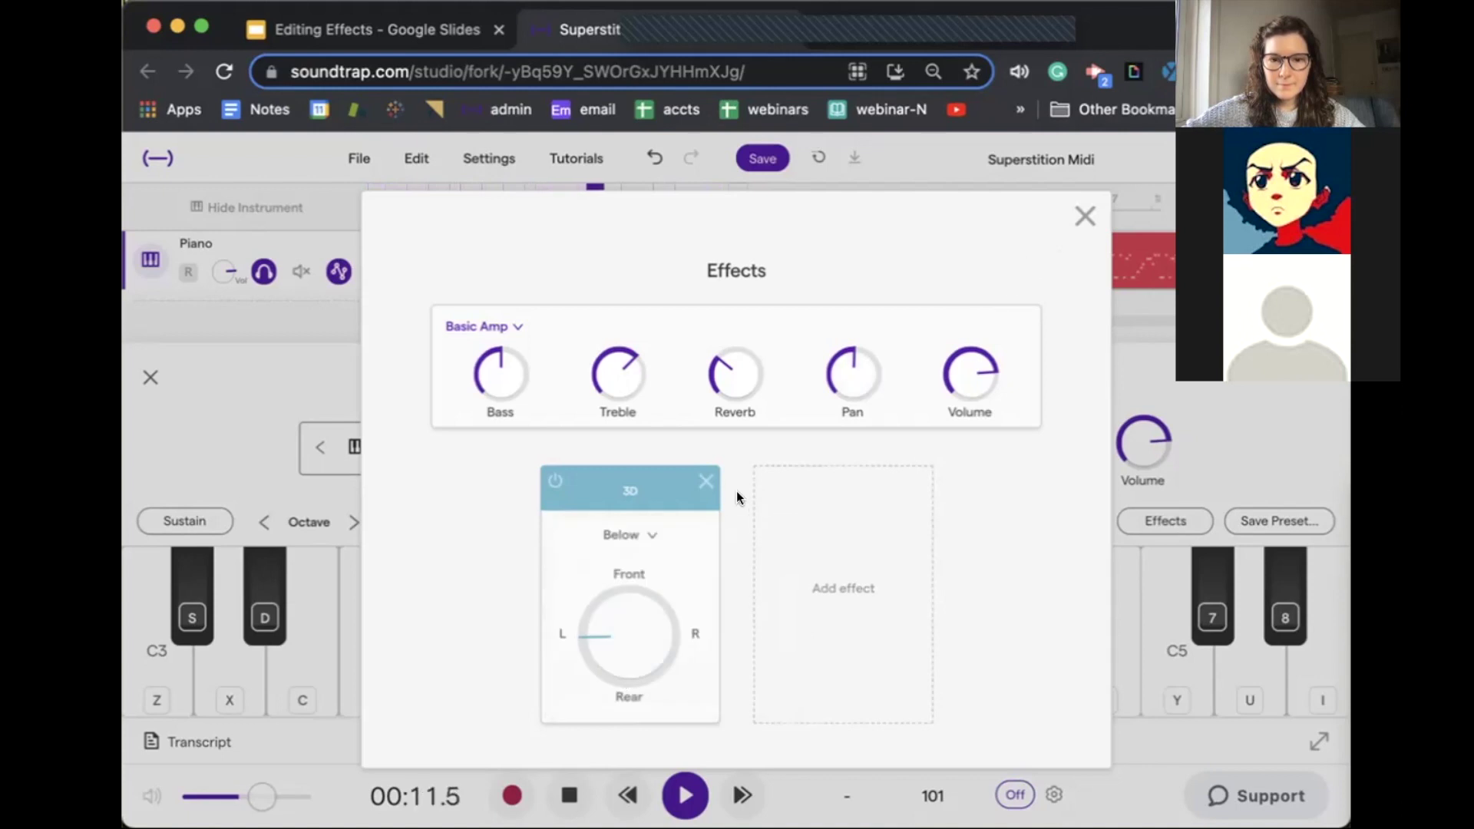
click(1083, 215)
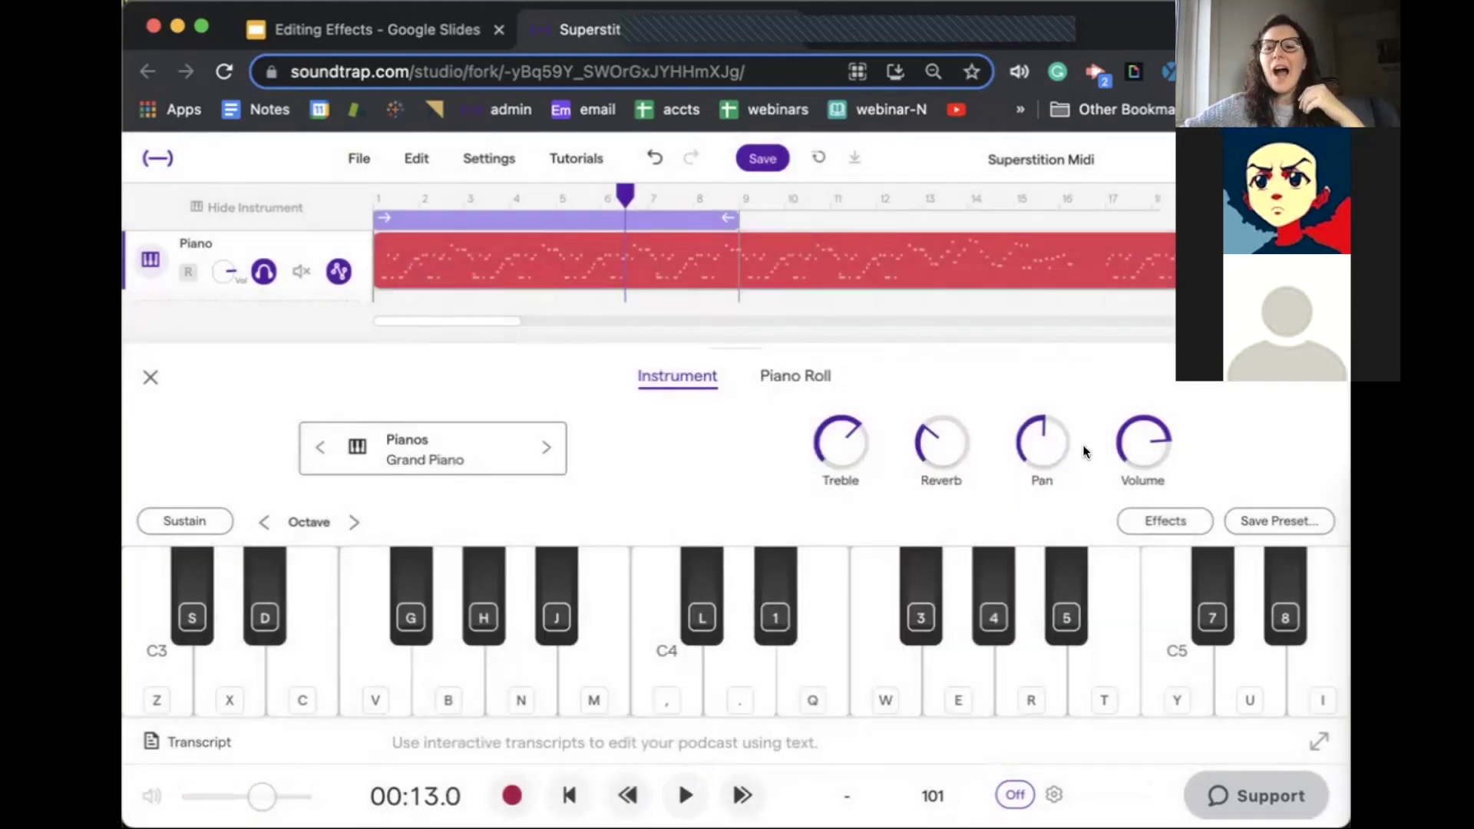
Step: Reopen the Piano track's effects and turn the 3D effect's dial to a point between Rear and R
click(1178, 520)
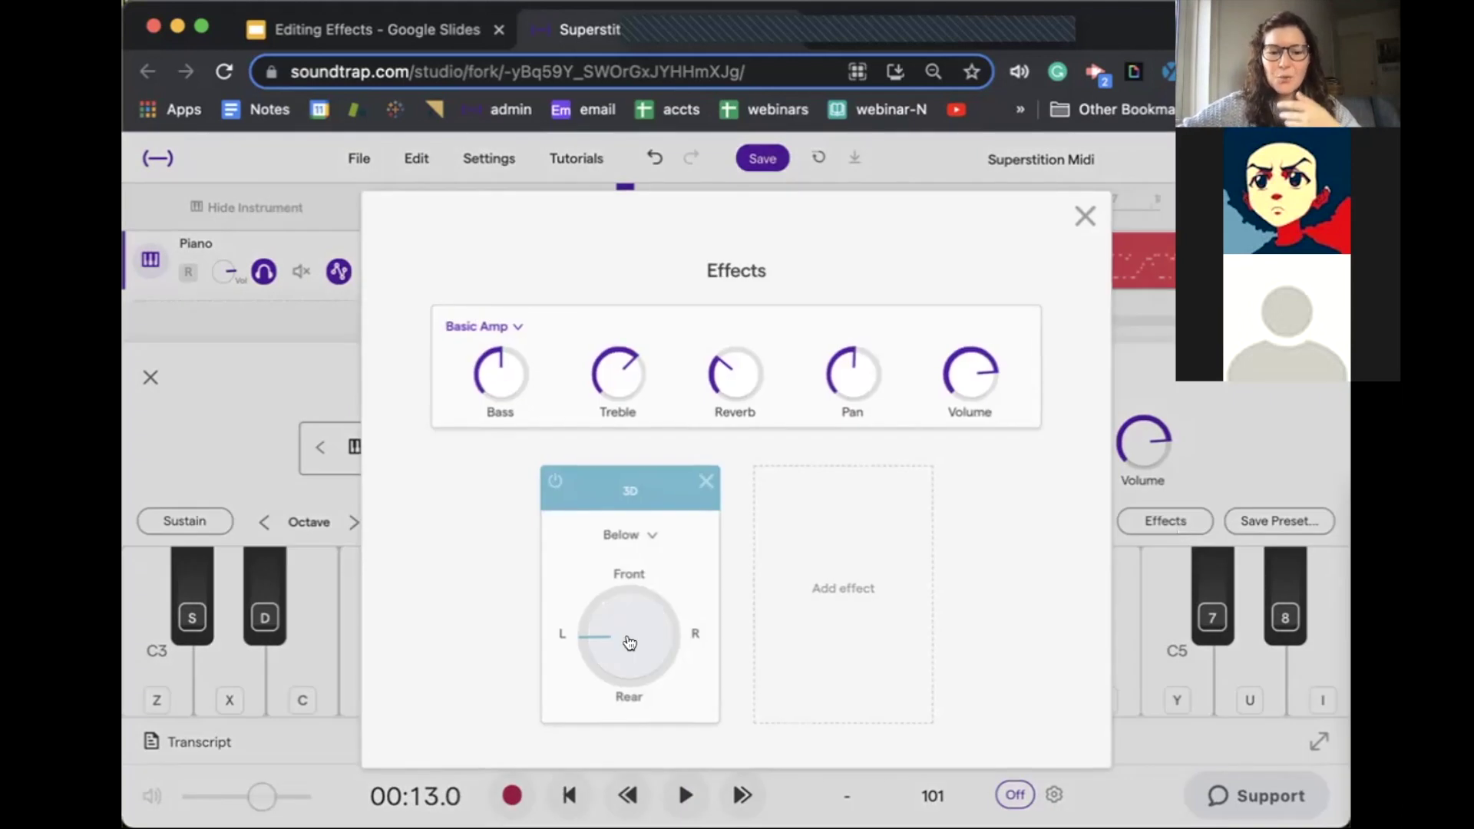
drag(622, 575, 691, 628)
click(556, 480)
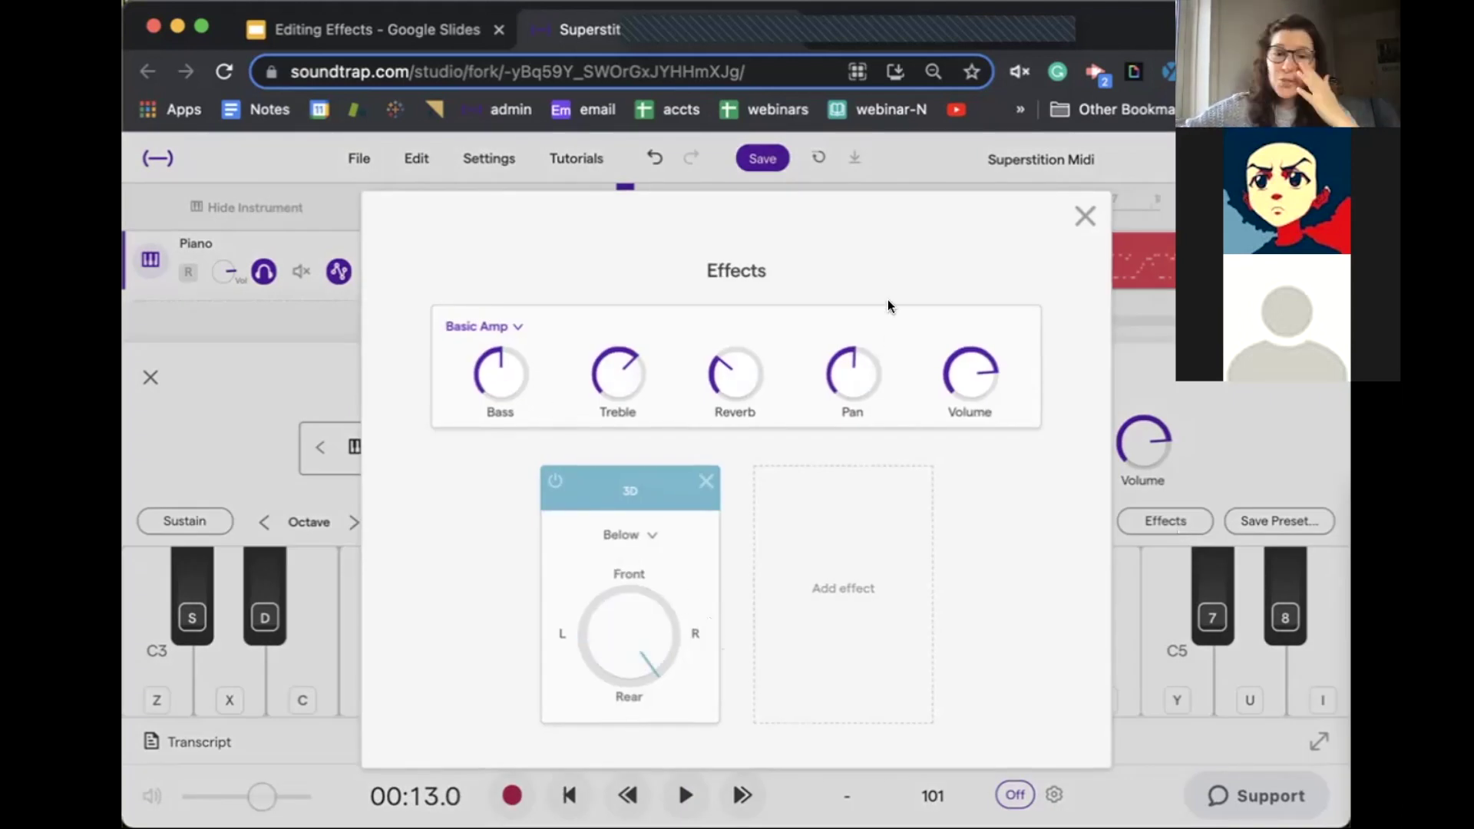
click(1074, 217)
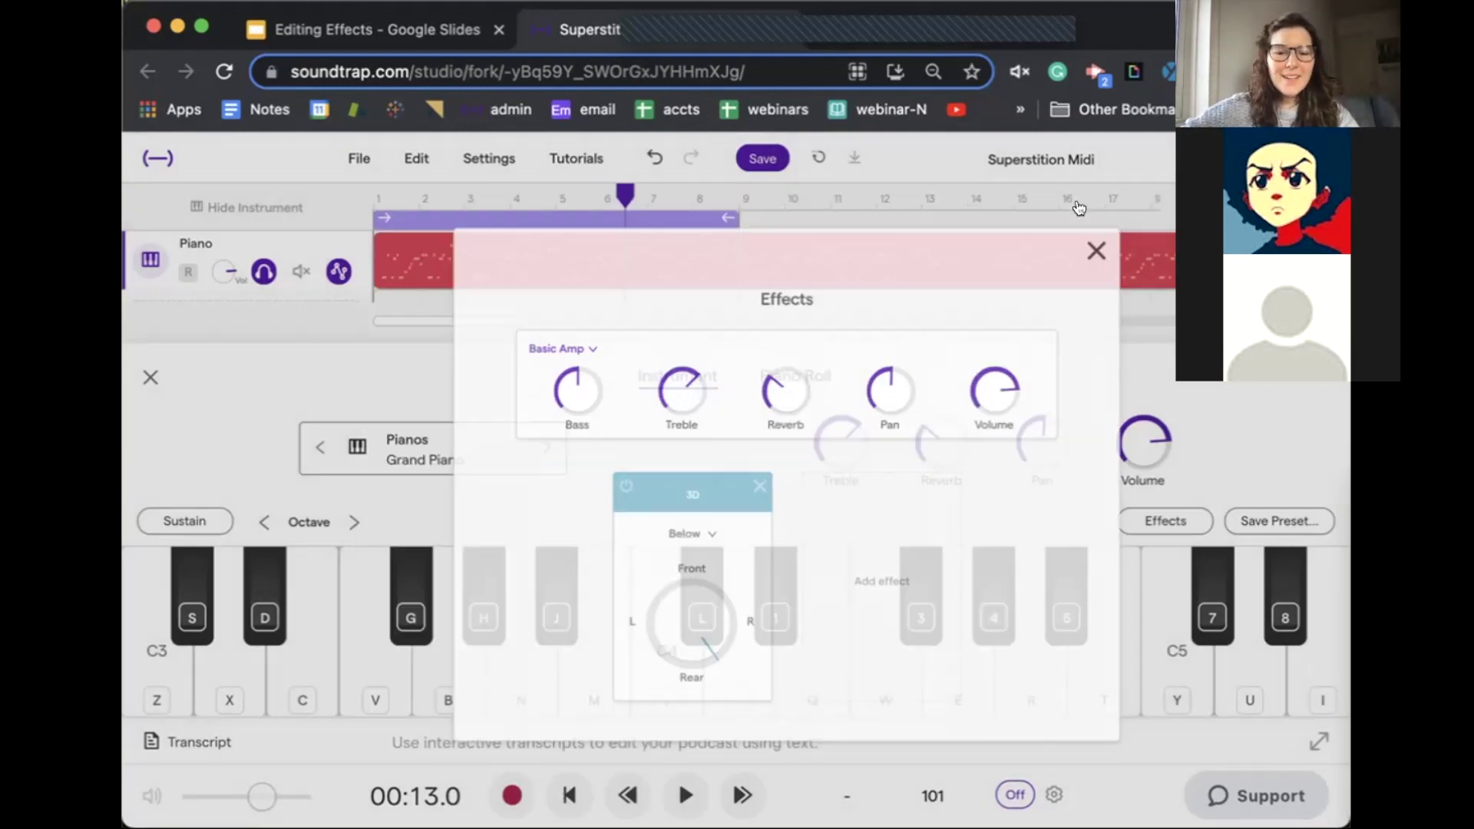
Step: Add Pan automation to the Piano track, shape it as a zigzag over about bars 1 to 6 and return the playhead to the start
click(151, 377)
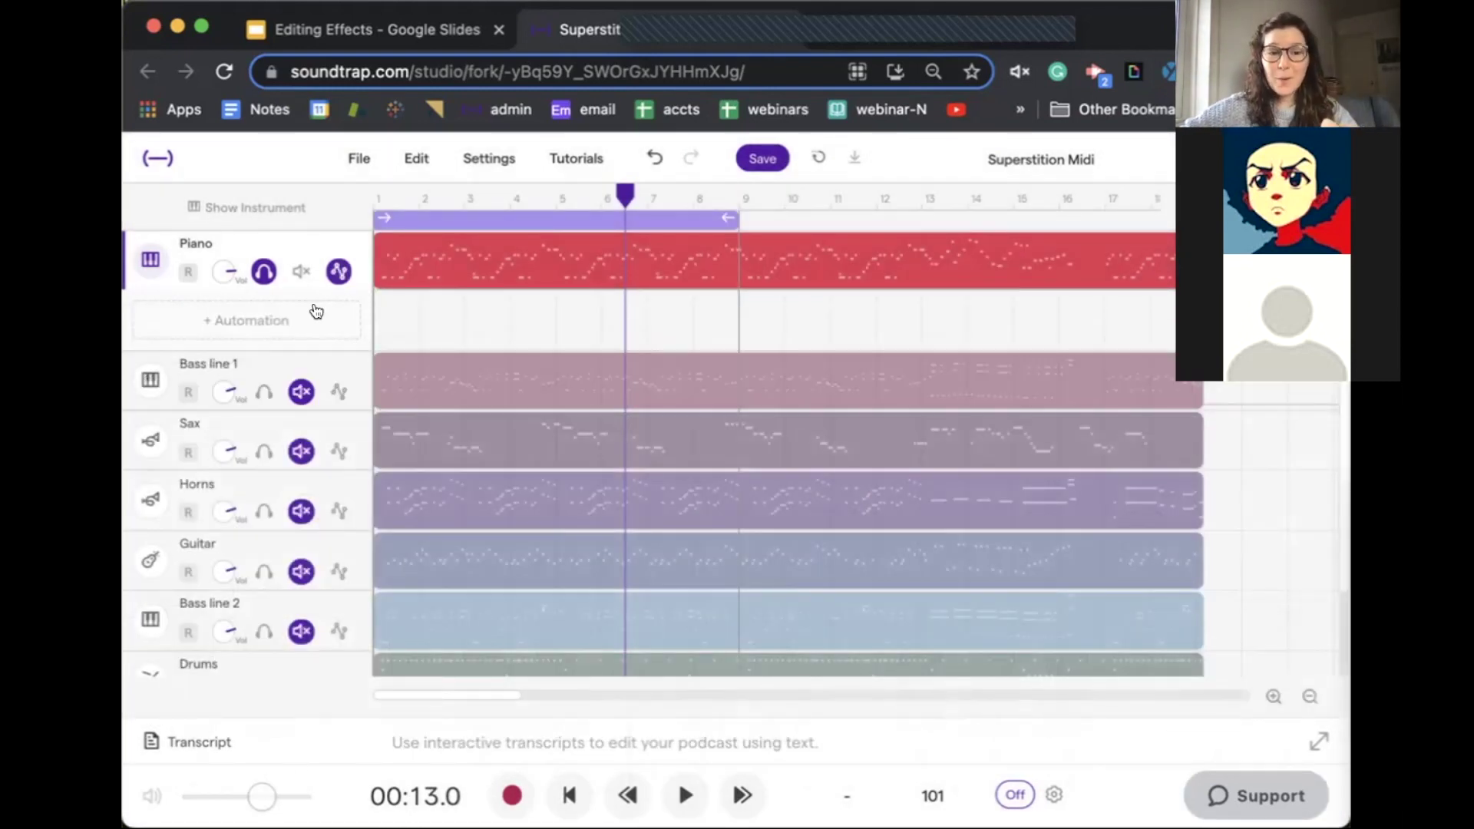
click(327, 278)
click(327, 278)
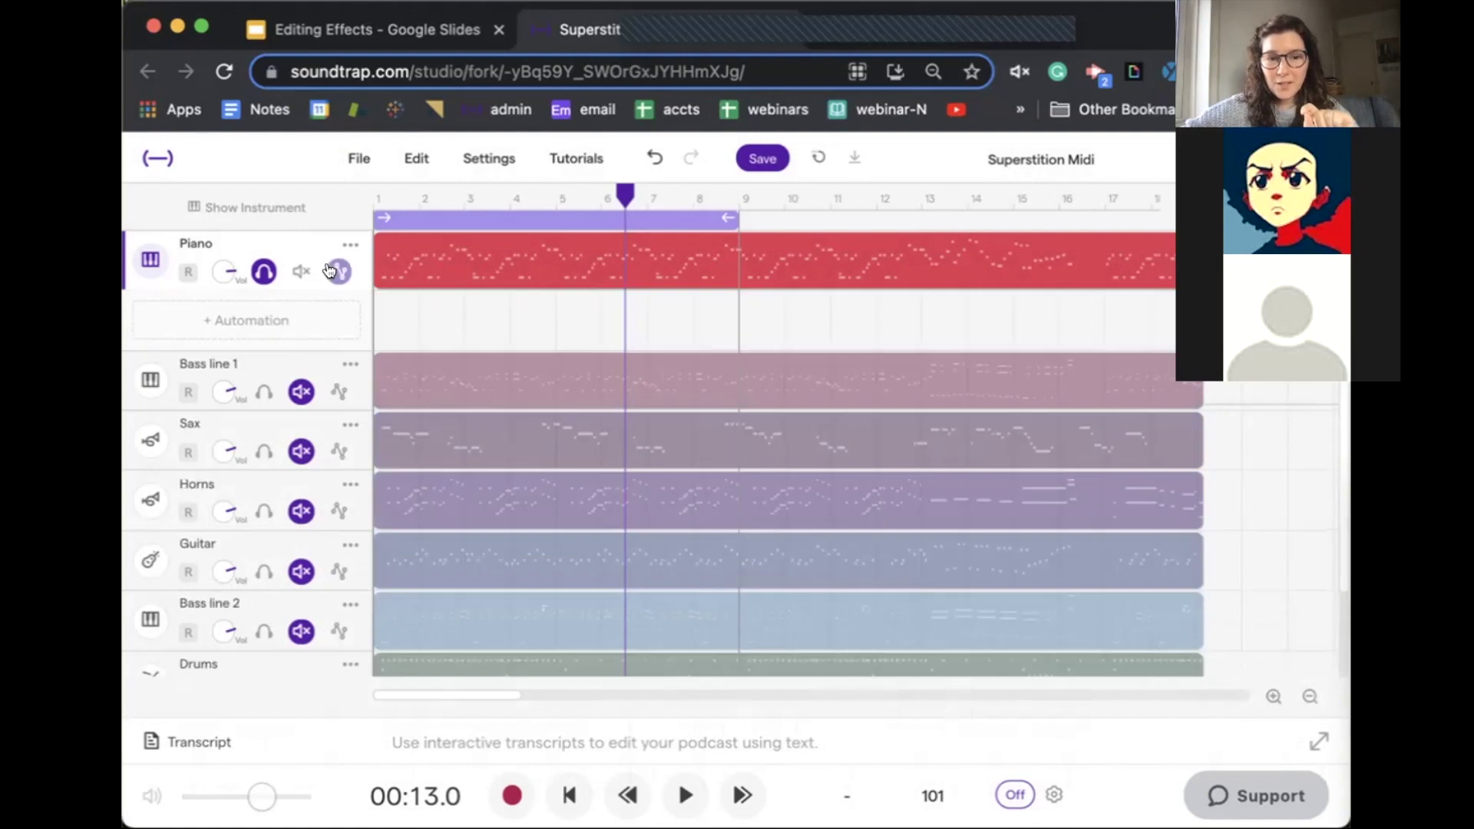
click(312, 321)
click(364, 346)
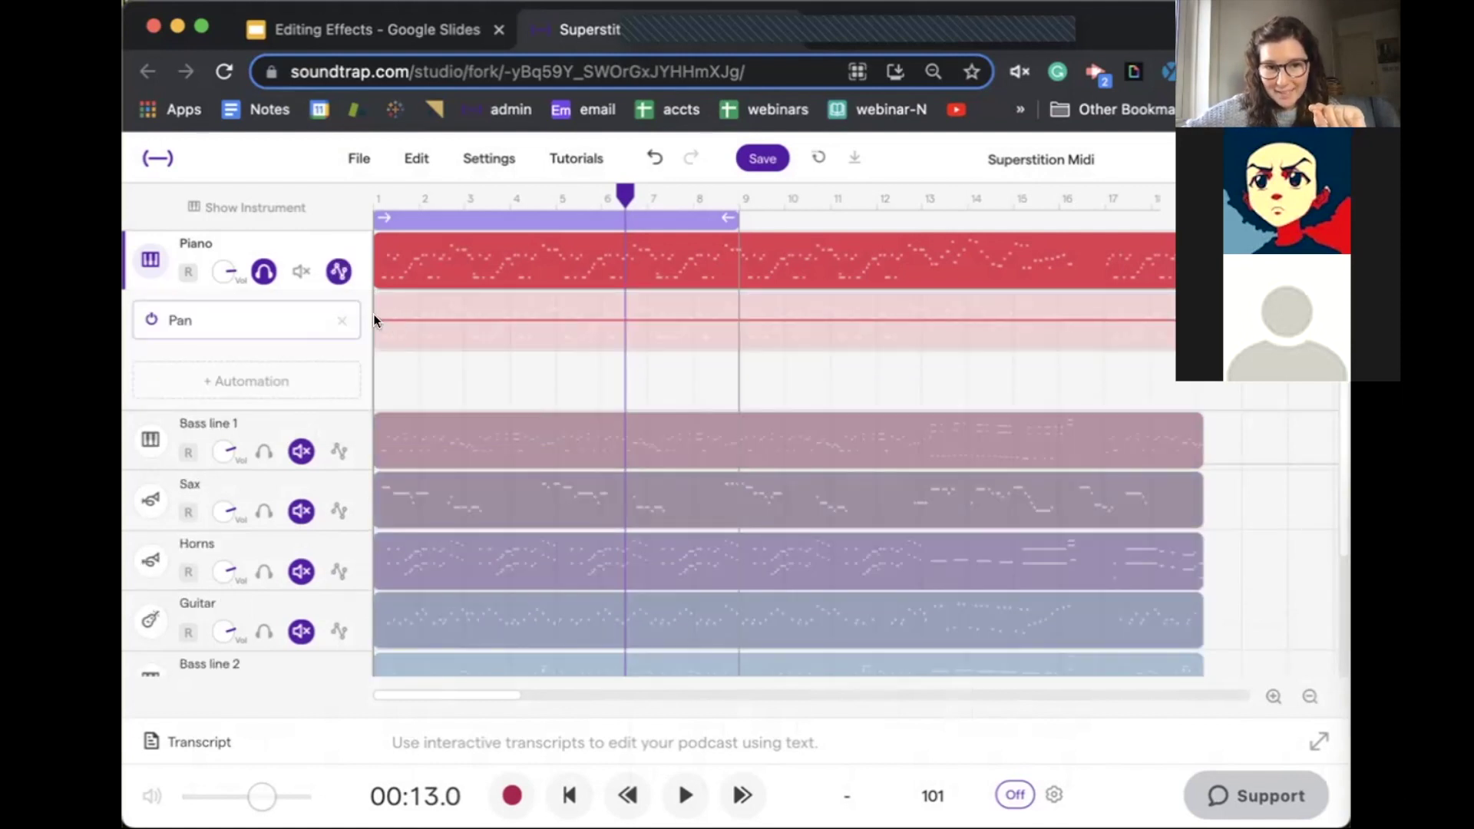
drag(417, 321, 634, 342)
click(388, 197)
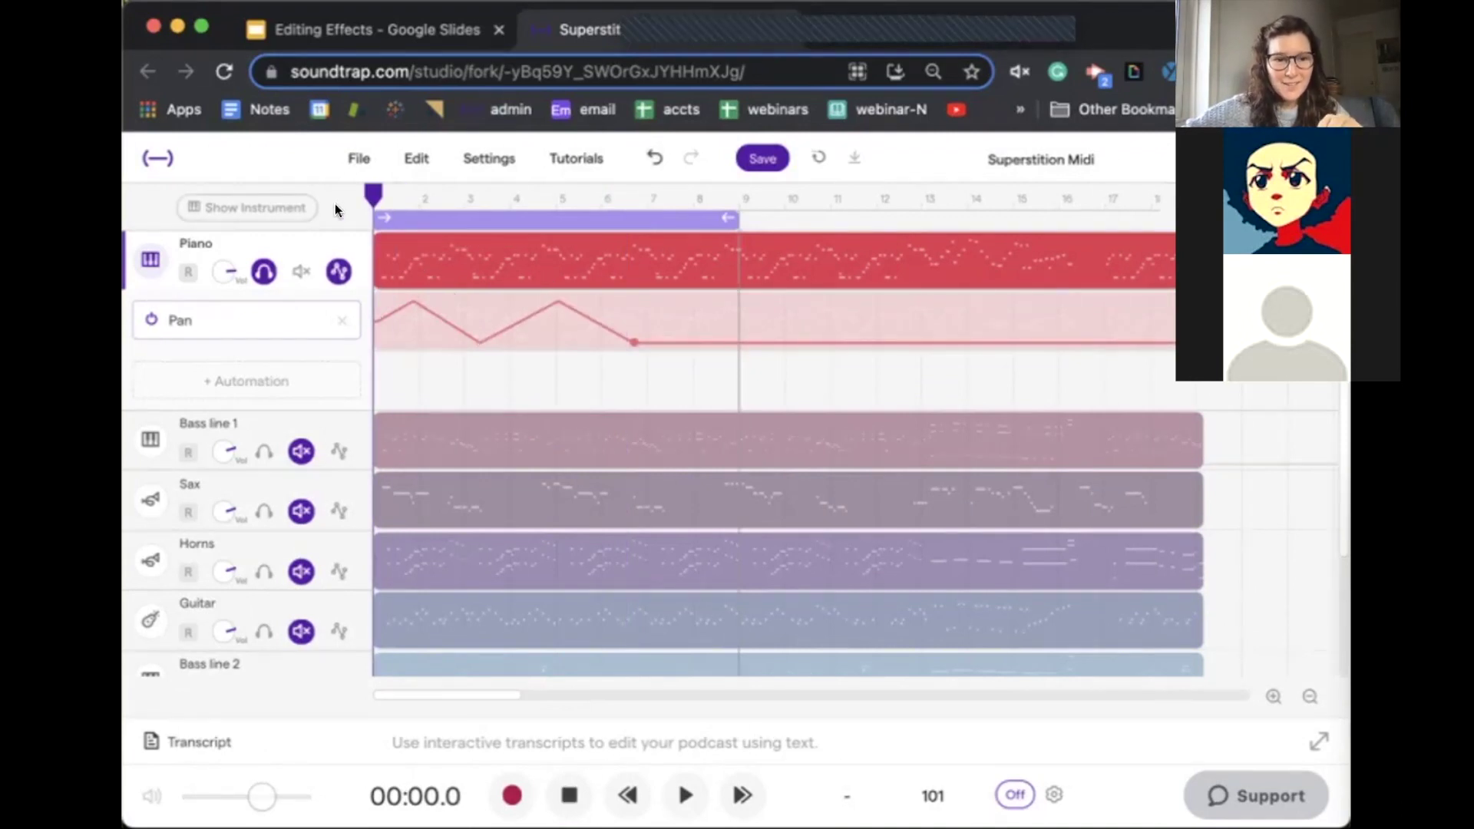
Step: Remove the 3D effect from the Piano track and return to the track view
click(144, 256)
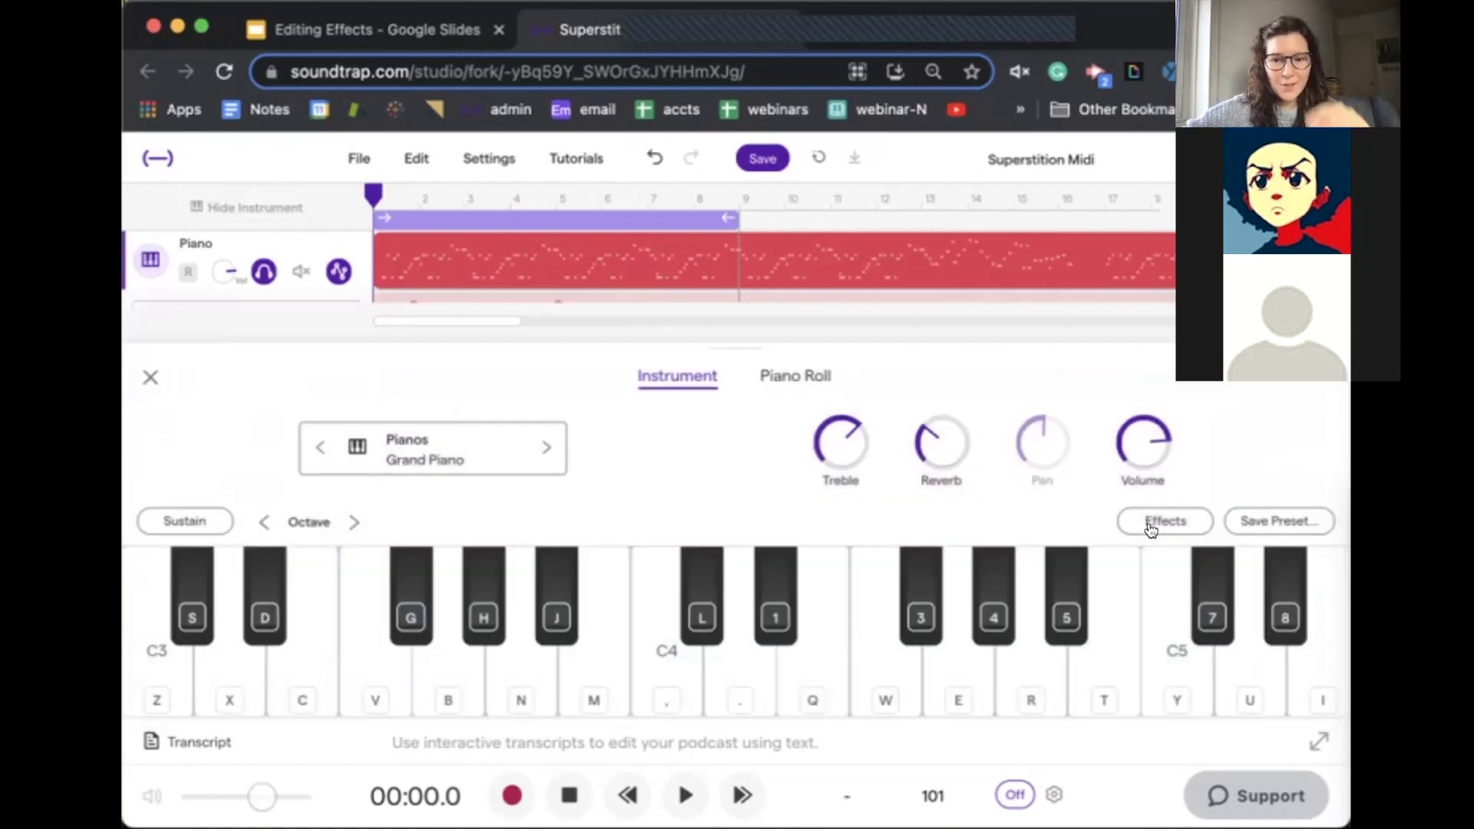
click(1150, 525)
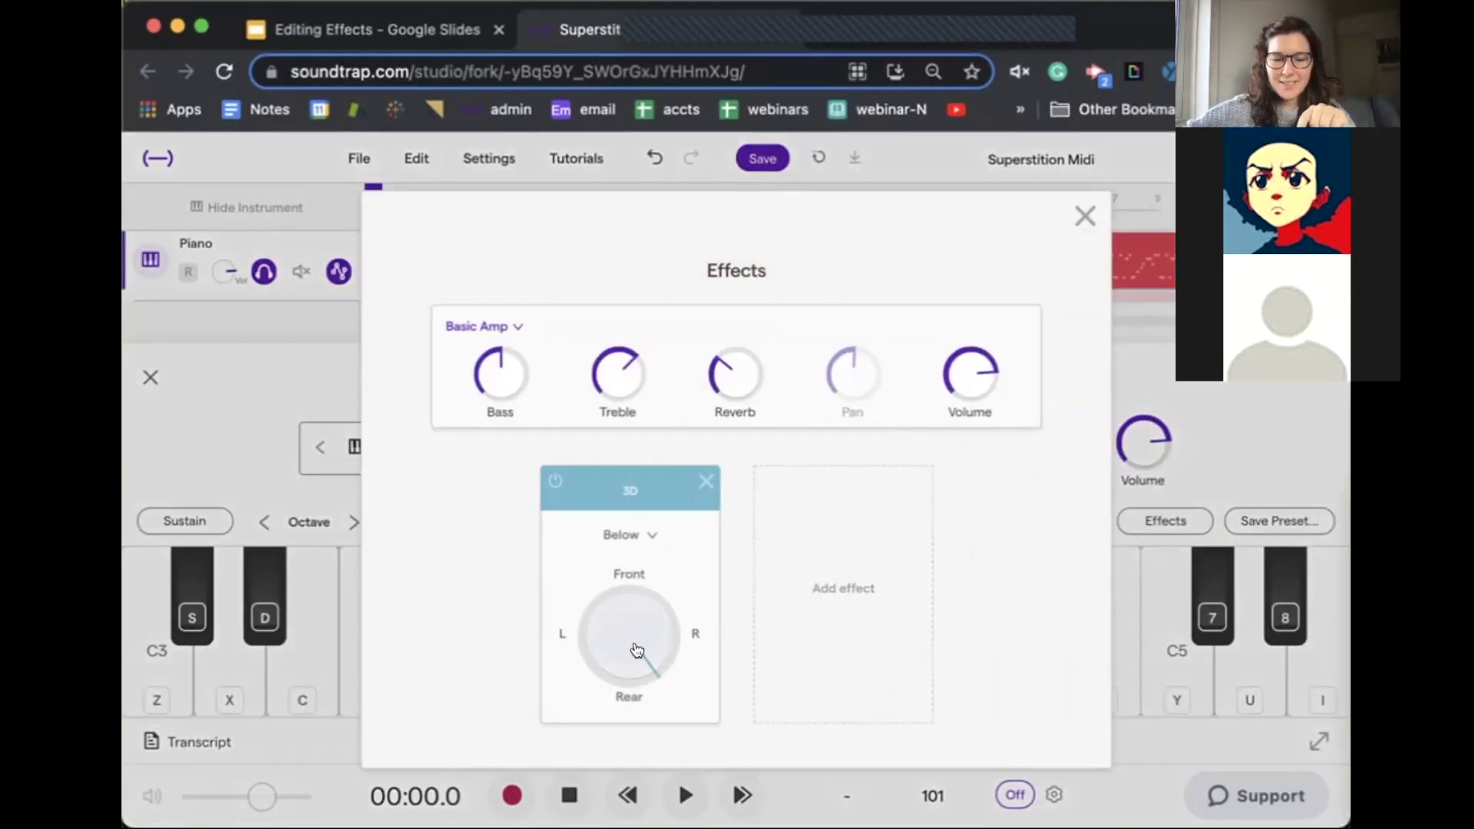
click(706, 481)
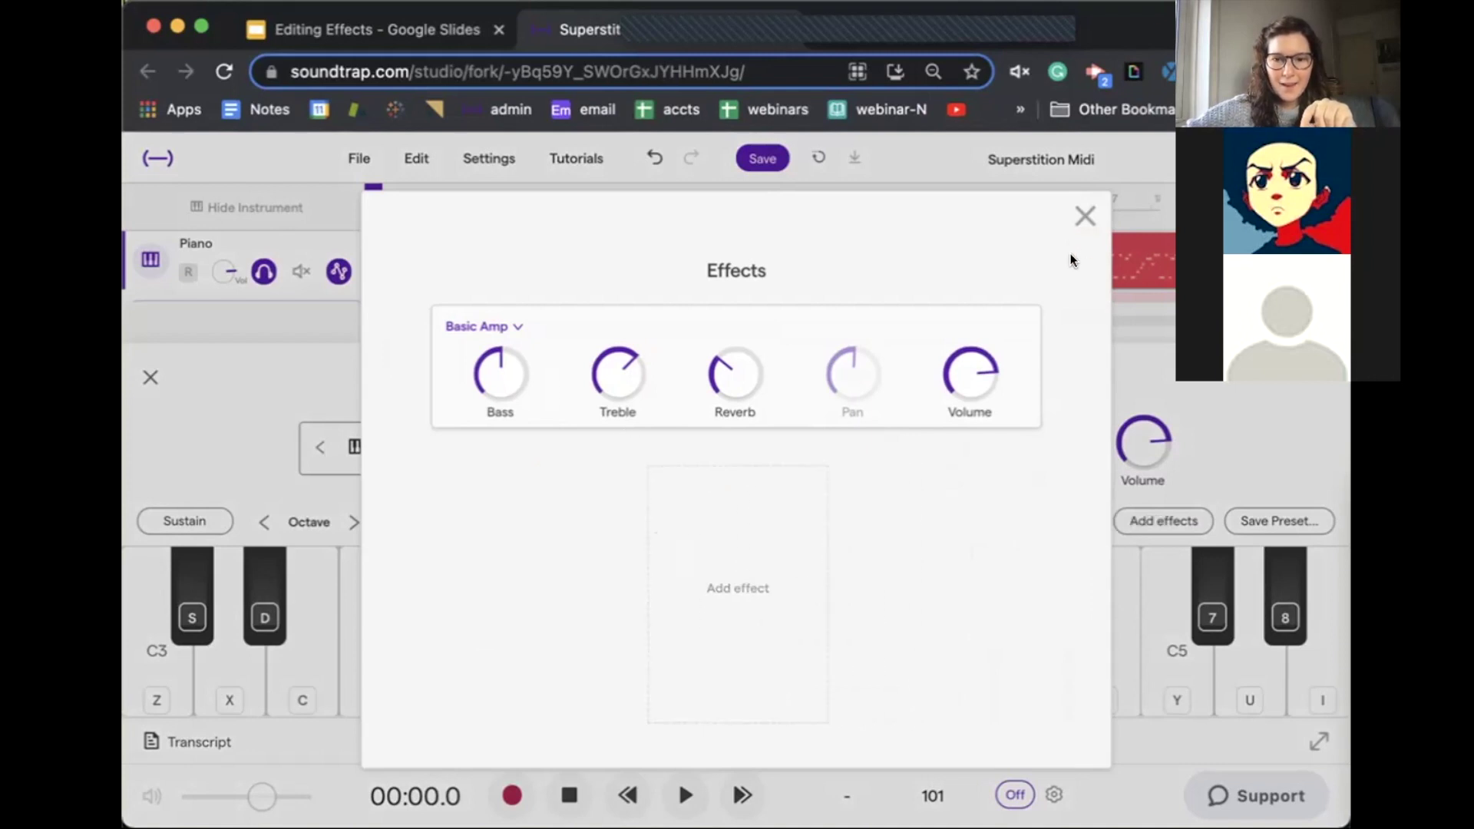
click(1085, 216)
click(150, 377)
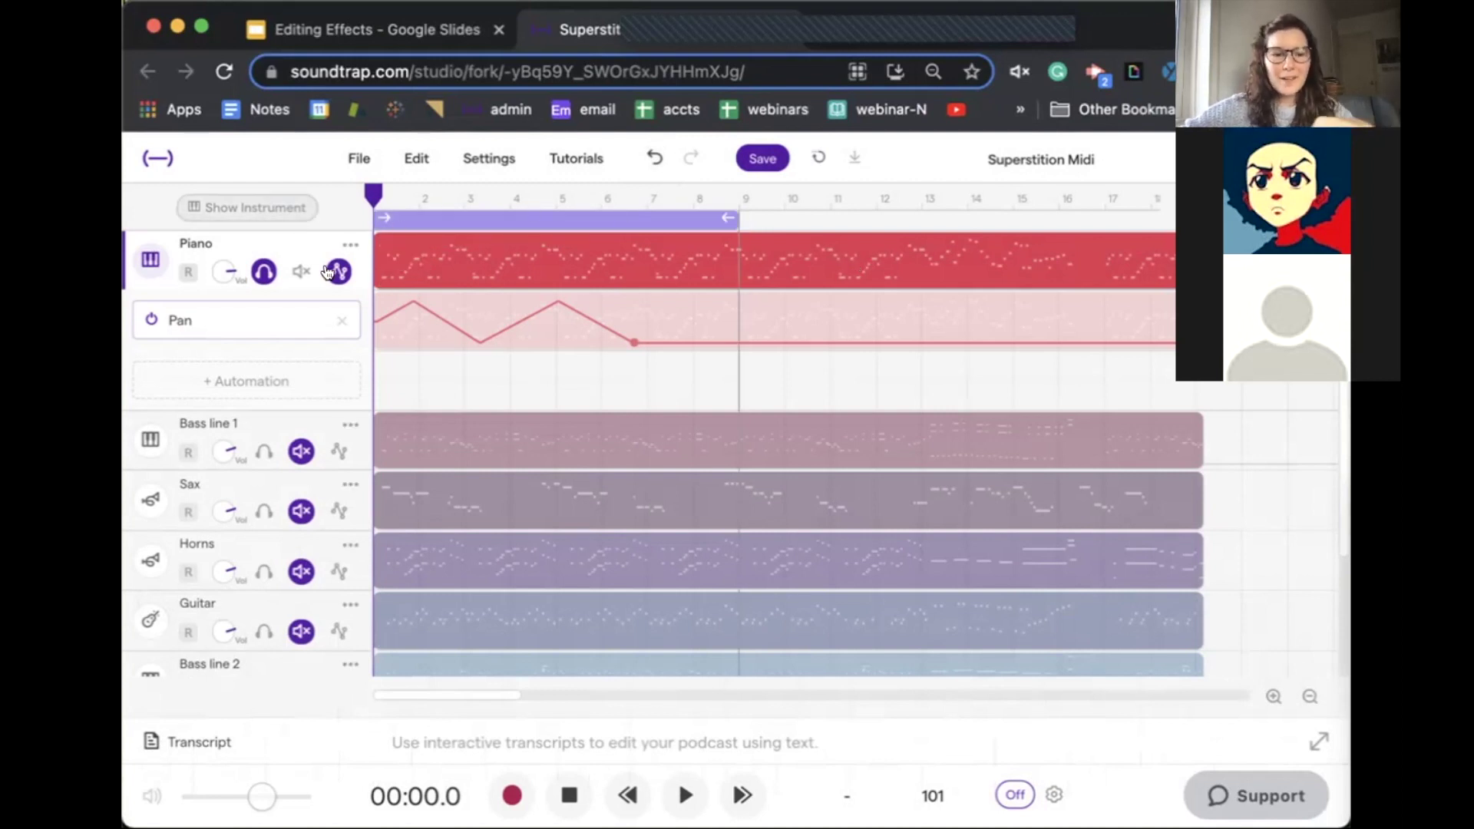
Step: Switch from the How to use Delay slide back to the Soundtrap project and open the Piano track's effects
click(261, 273)
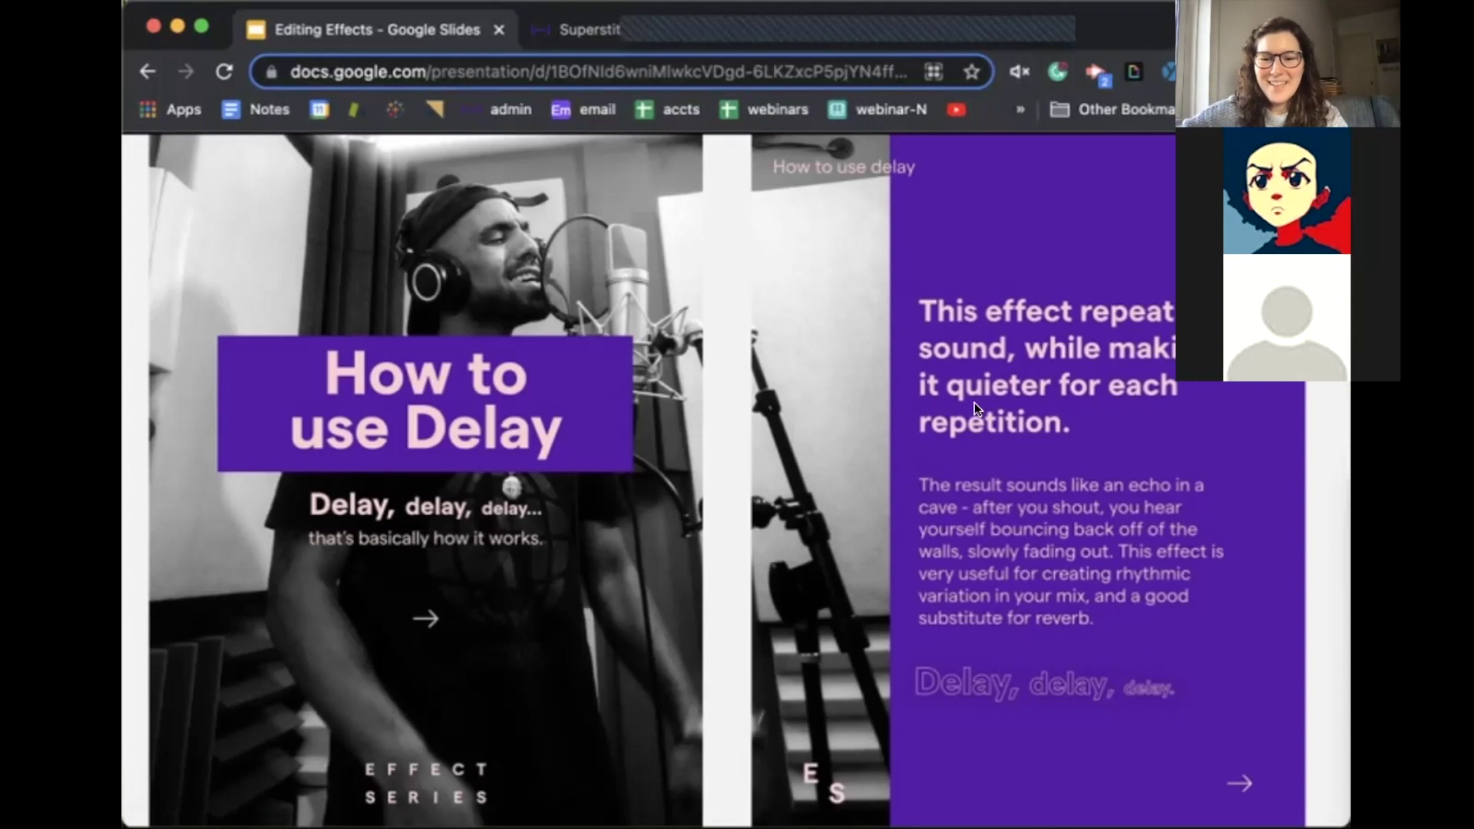
click(539, 33)
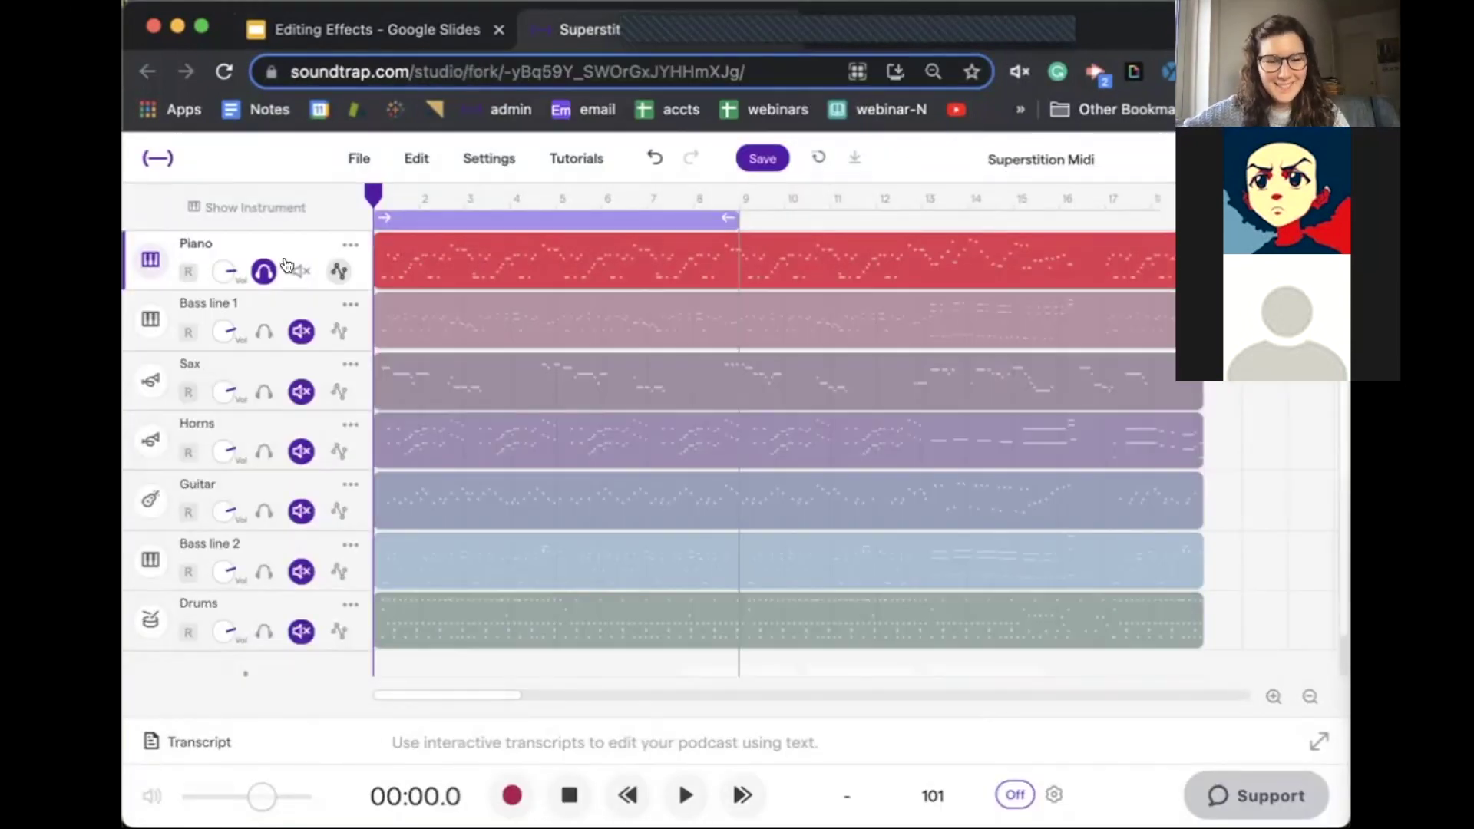
click(150, 263)
click(150, 263)
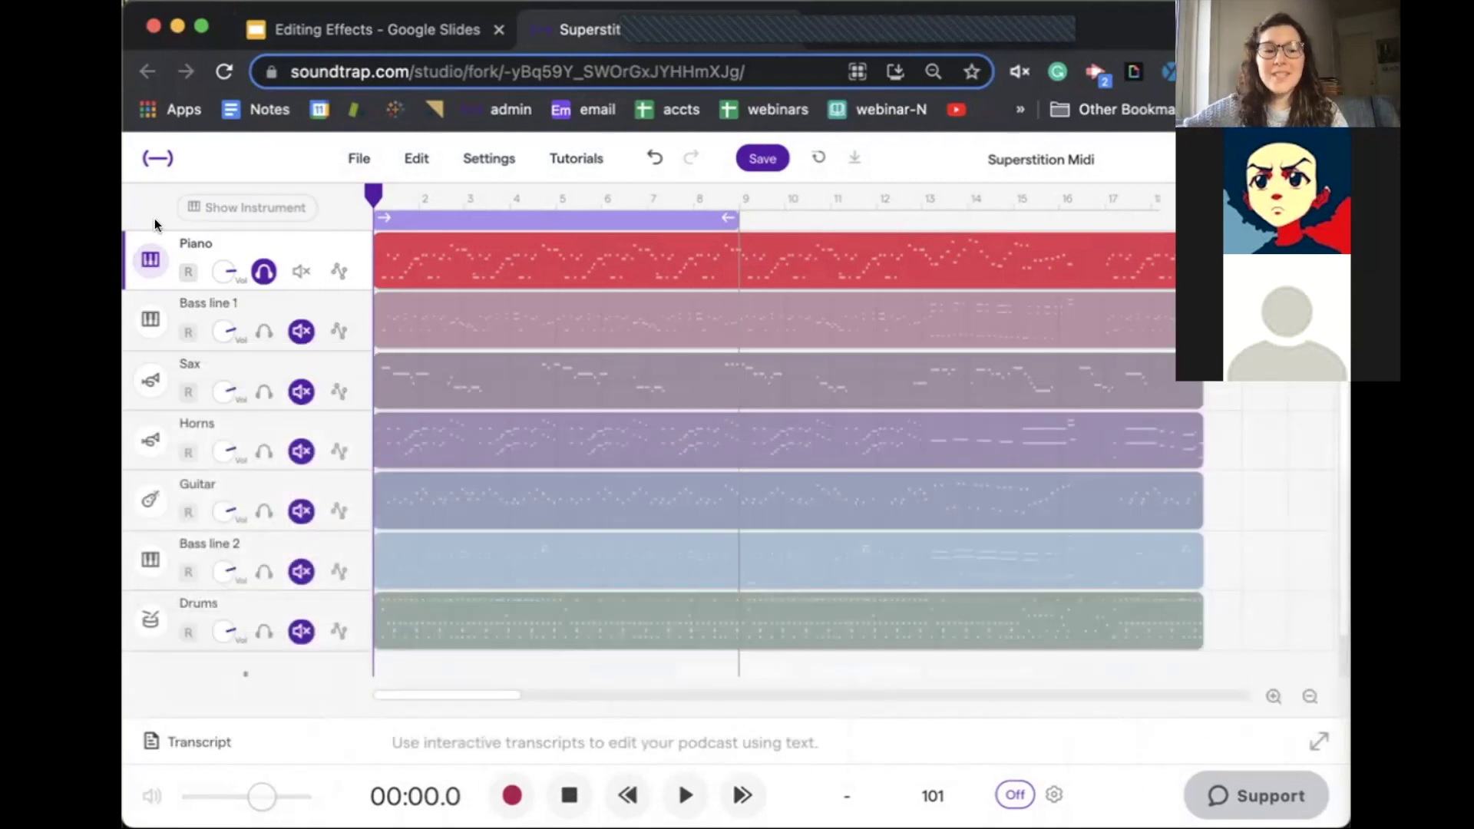
click(146, 268)
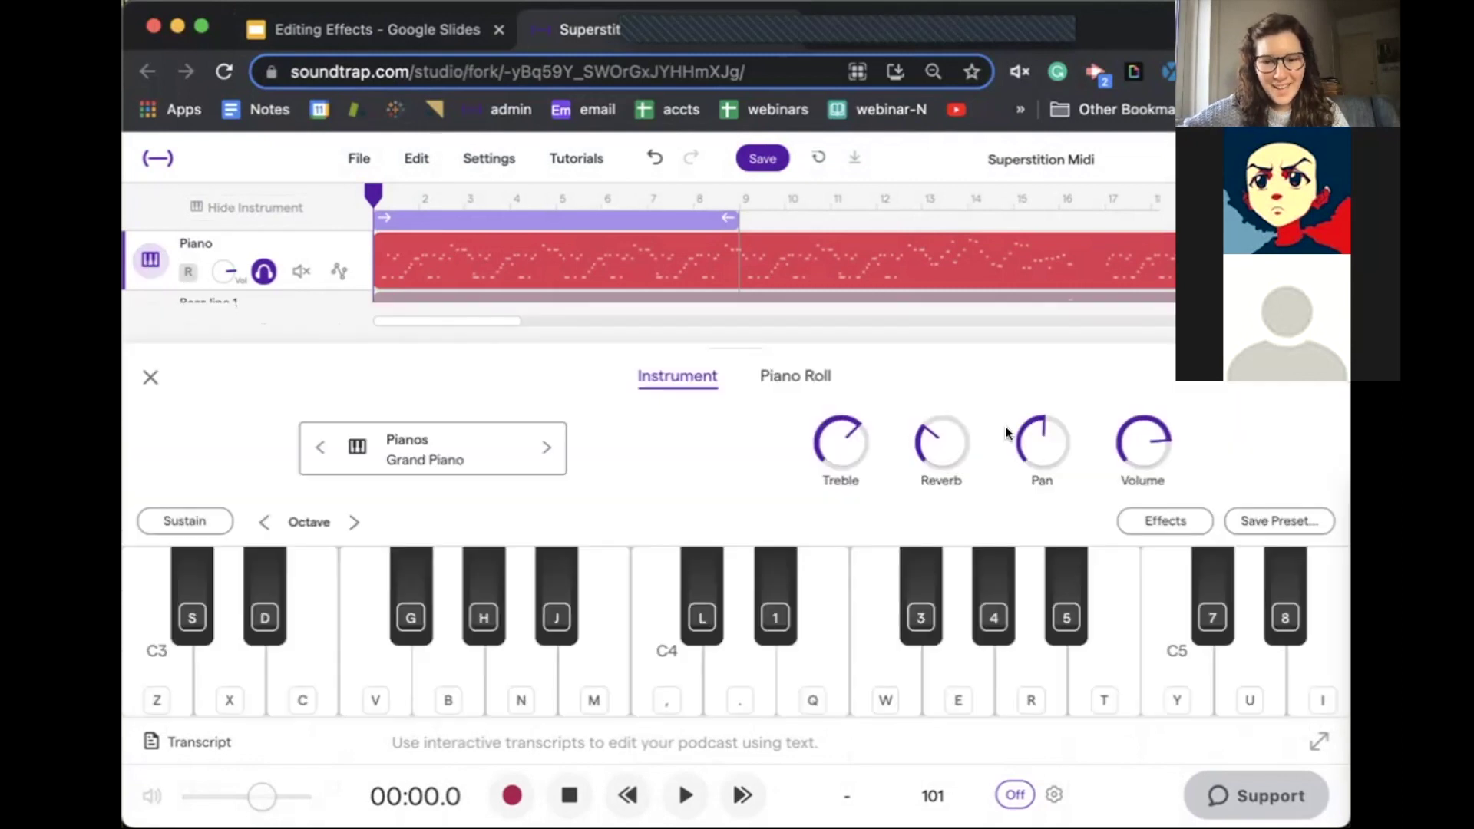
click(1156, 522)
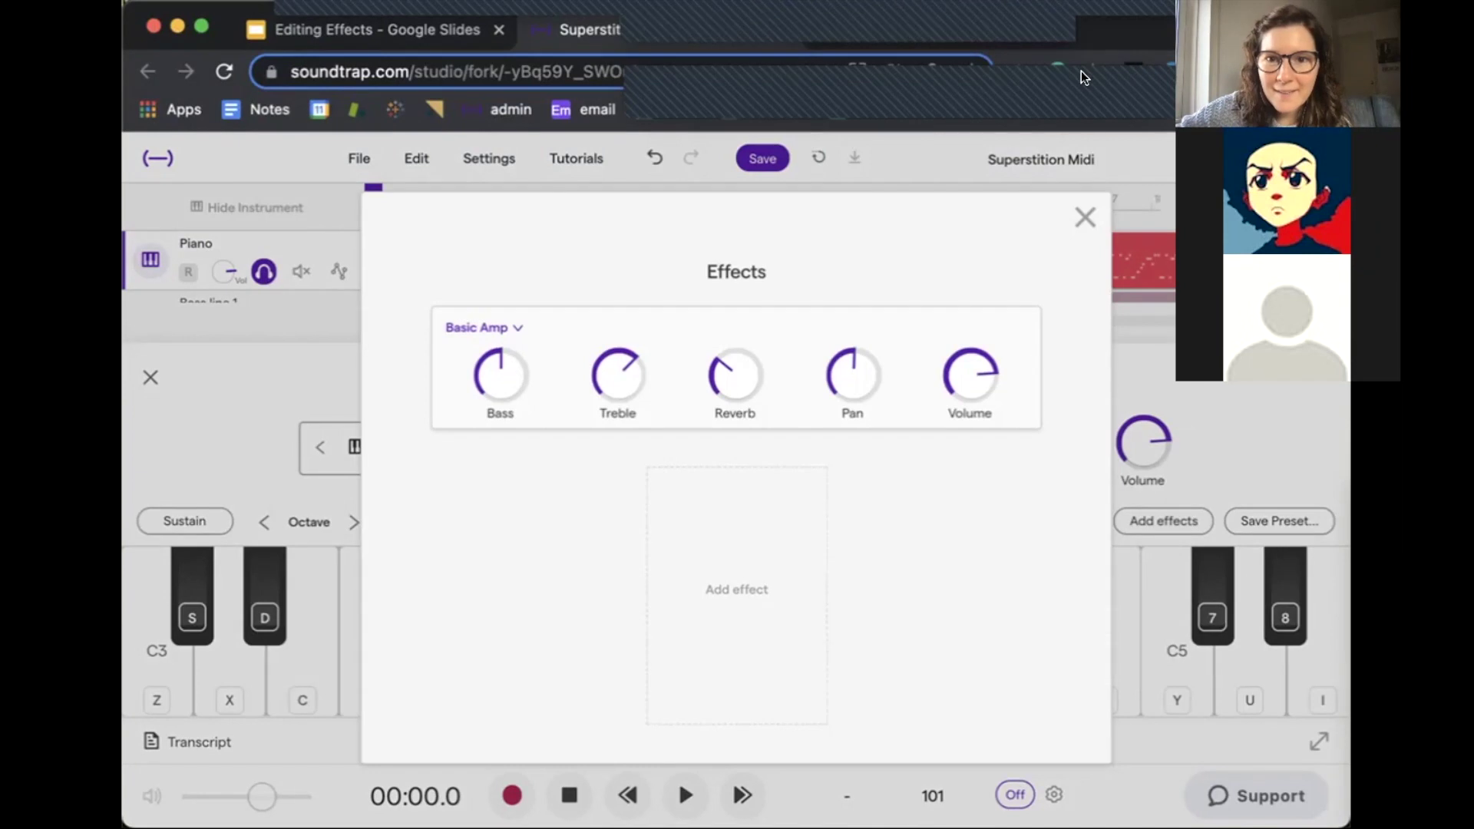
Step: Add a Delay effect to the Piano track, turn its Mix and Time dials to maximum and play the track to audition it
click(736, 562)
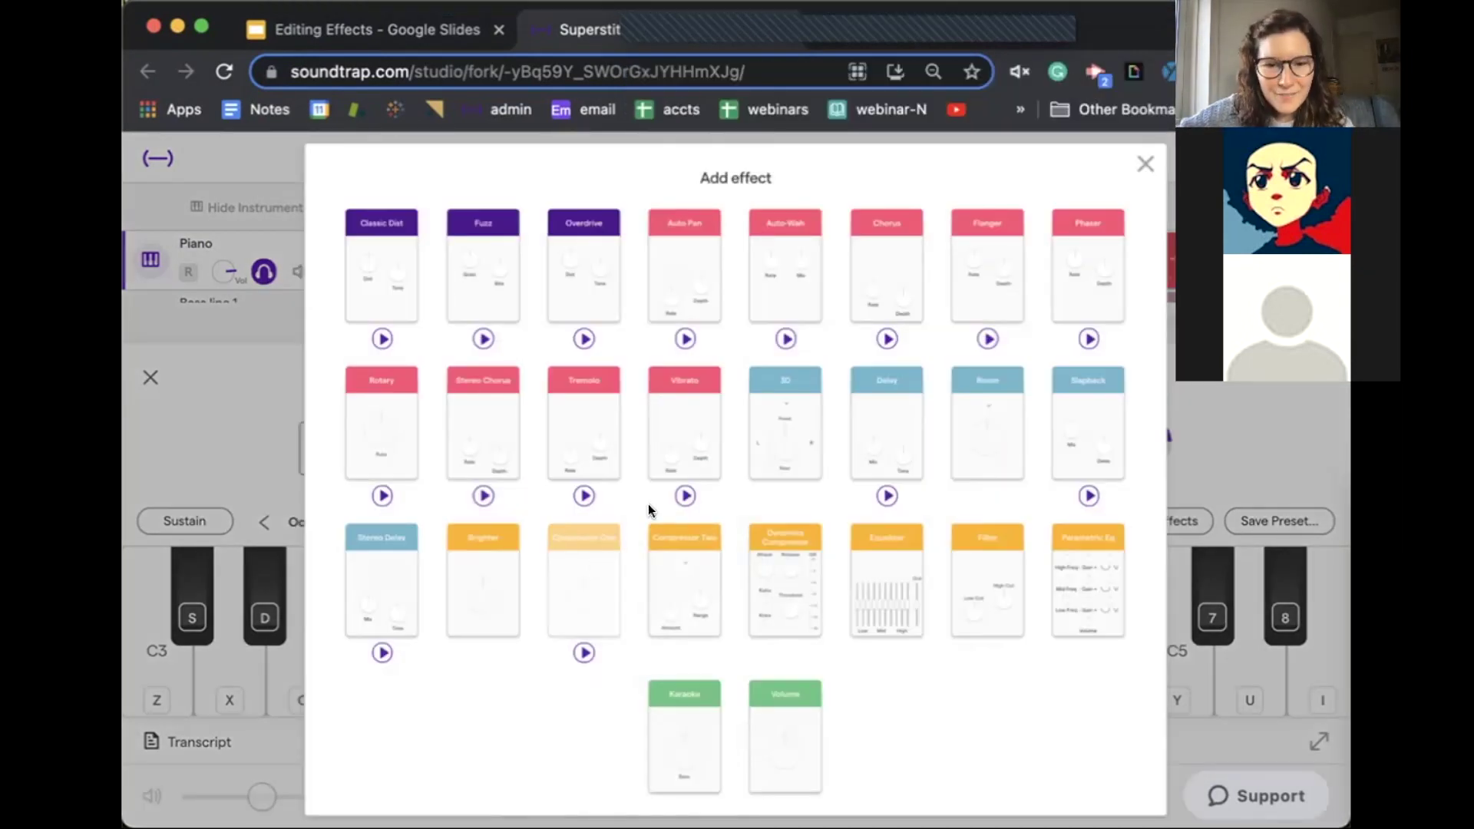
click(878, 424)
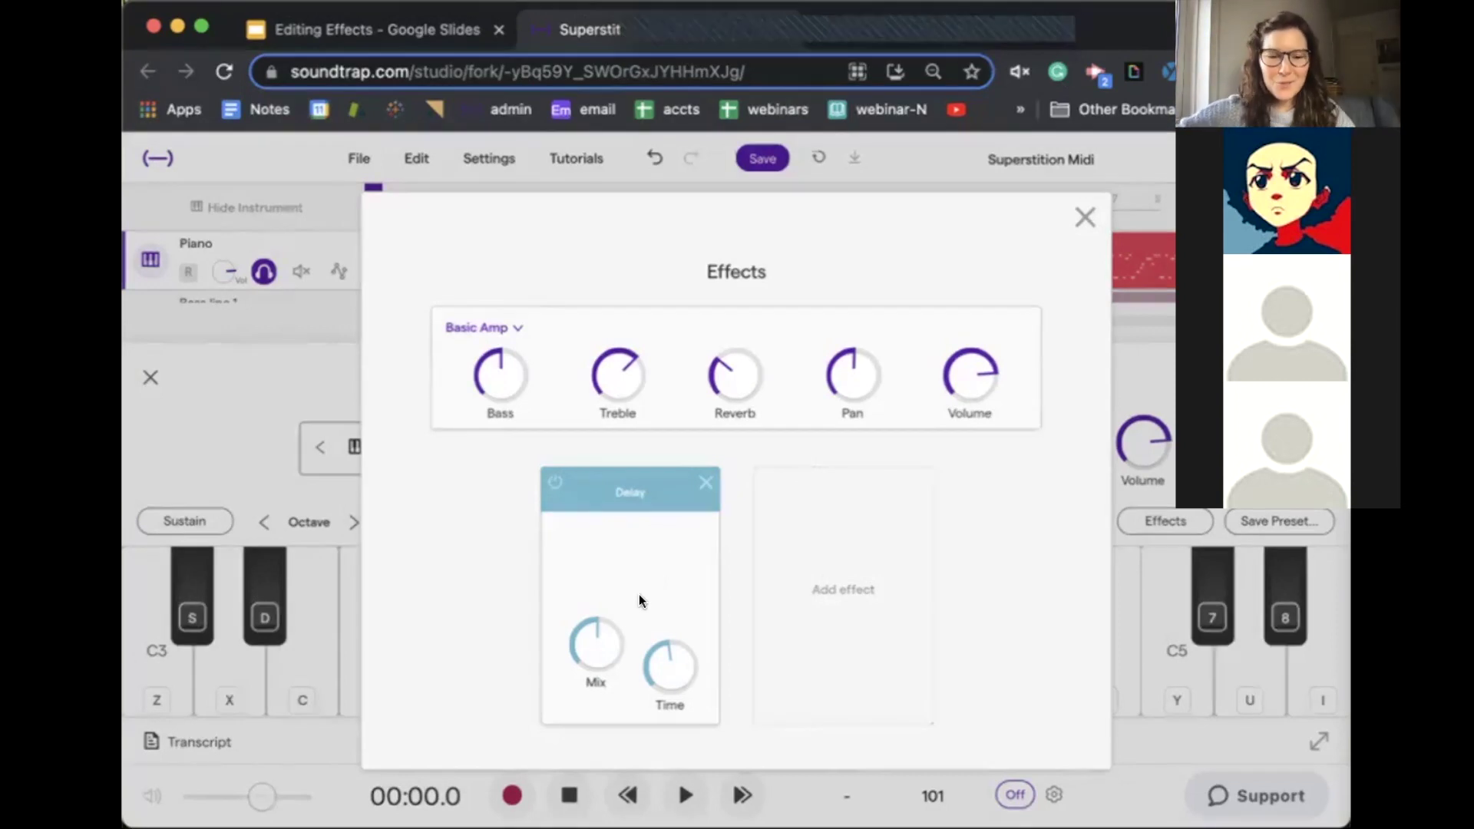
drag(592, 644, 586, 378)
drag(670, 665, 649, 403)
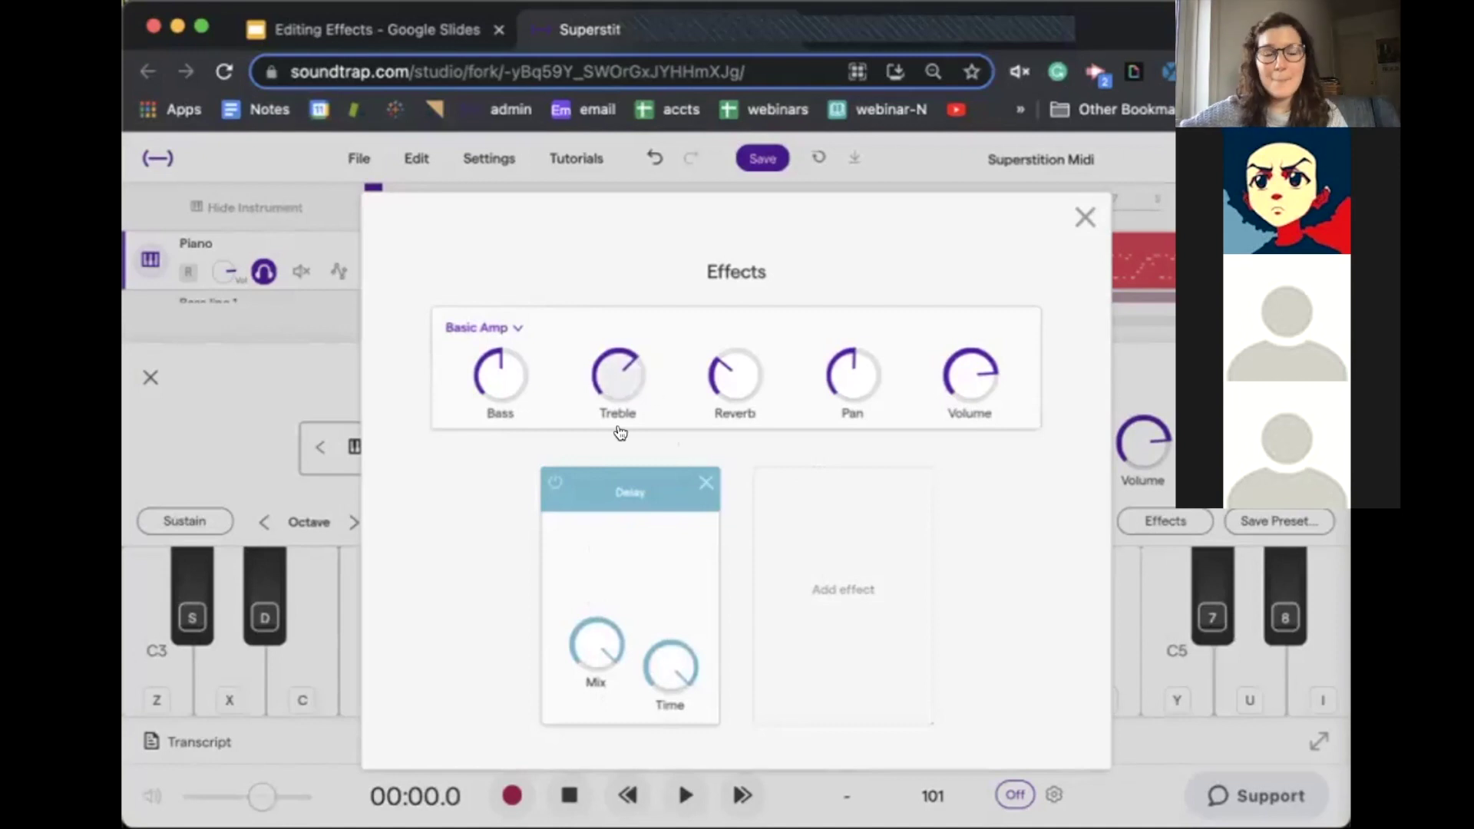
key(space)
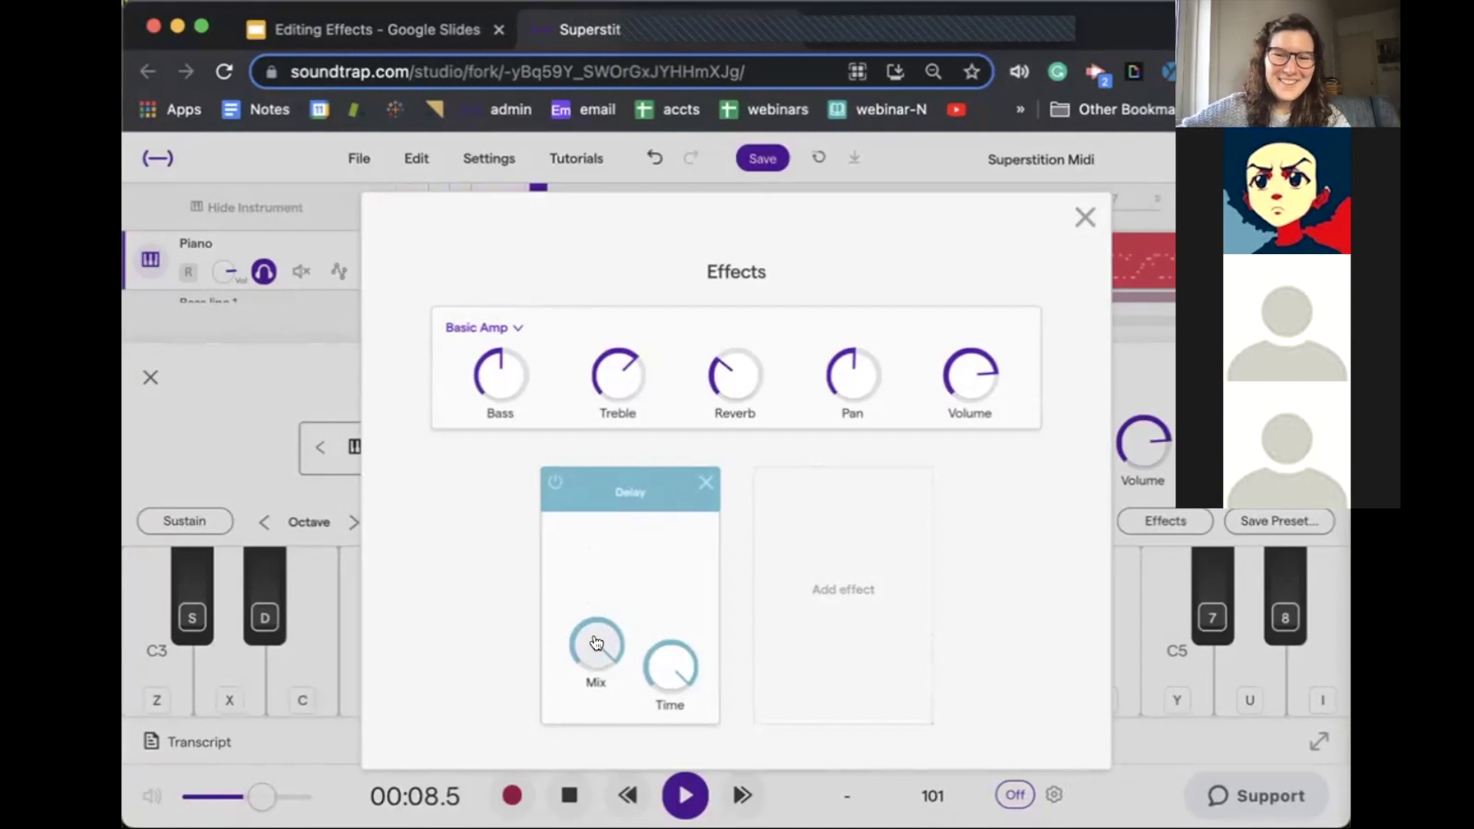
key(space)
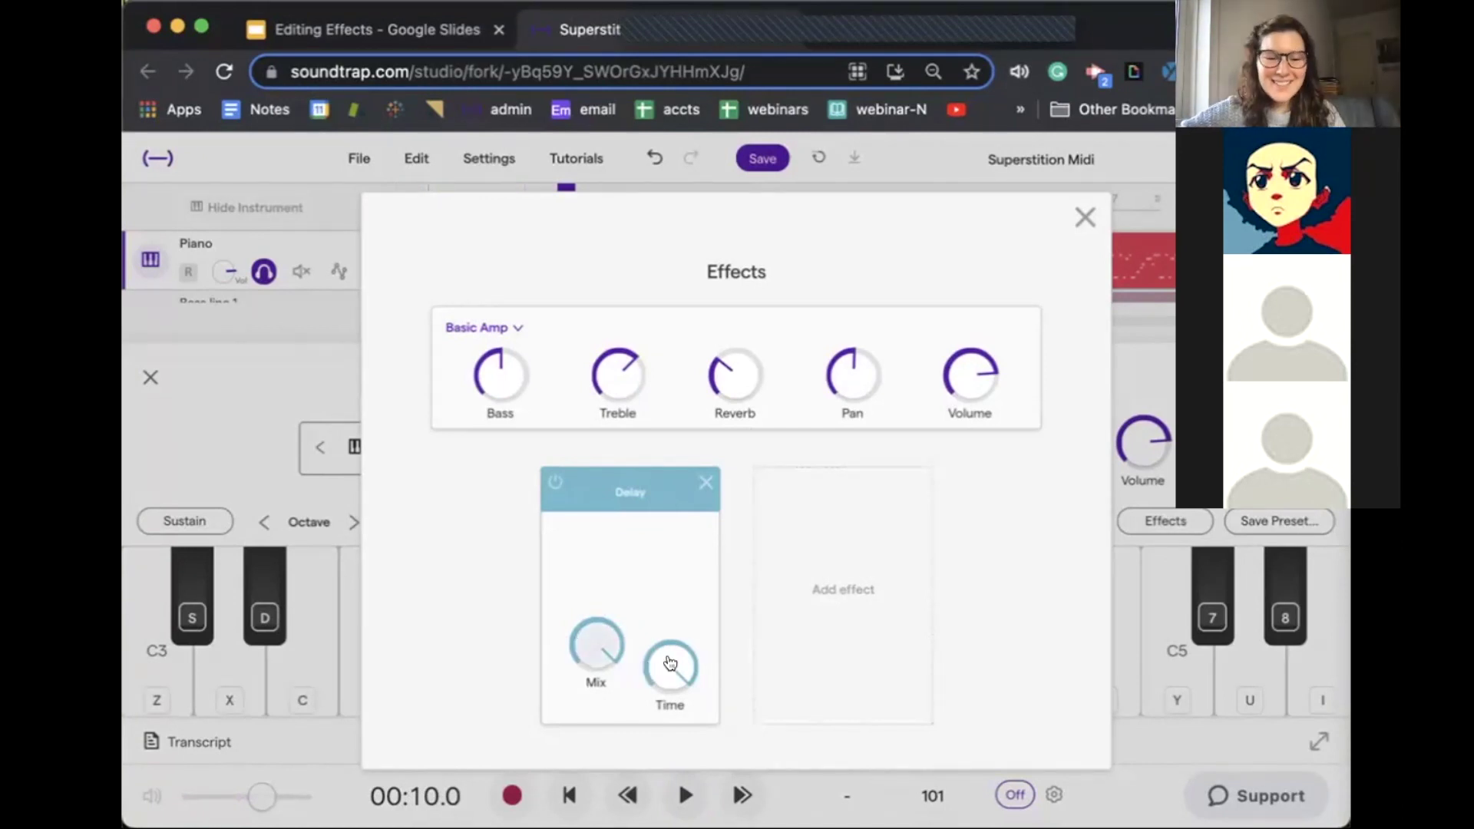
Step: Turn the Piano track's Delay Mix down to its minimum and play the track briefly
drag(621, 654, 563, 697)
drag(598, 628, 595, 680)
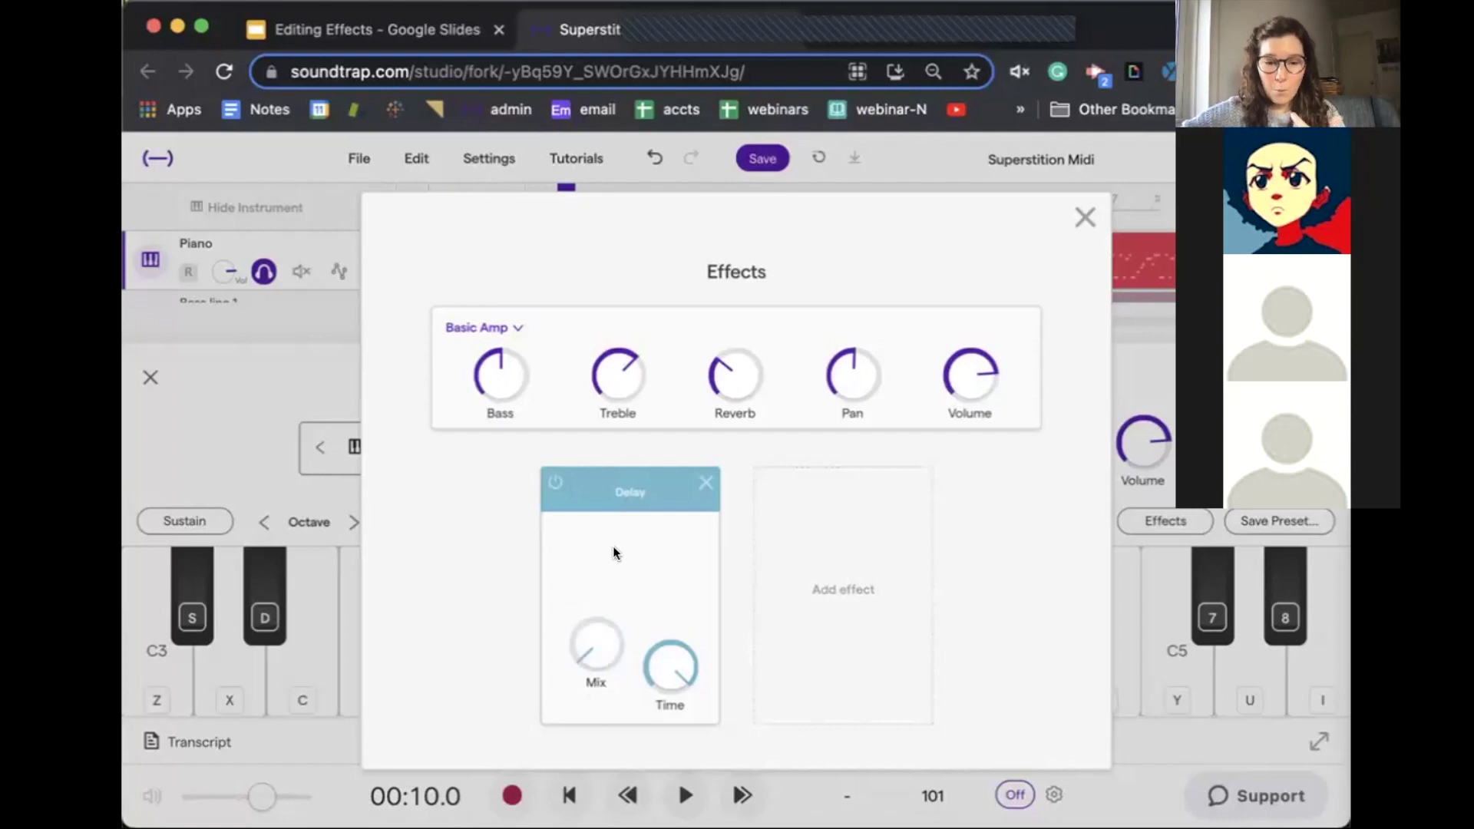
key(space)
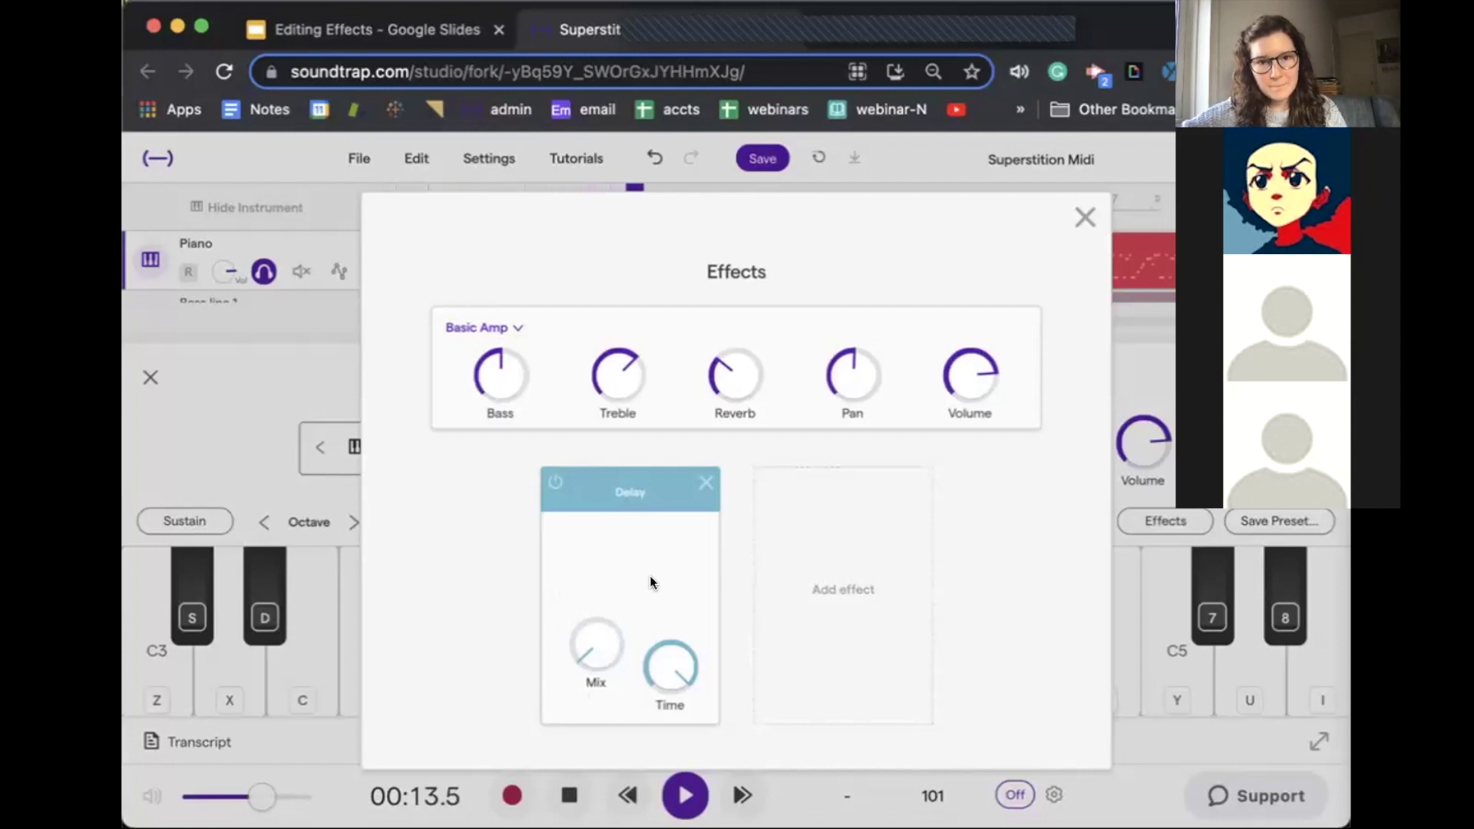
key(space)
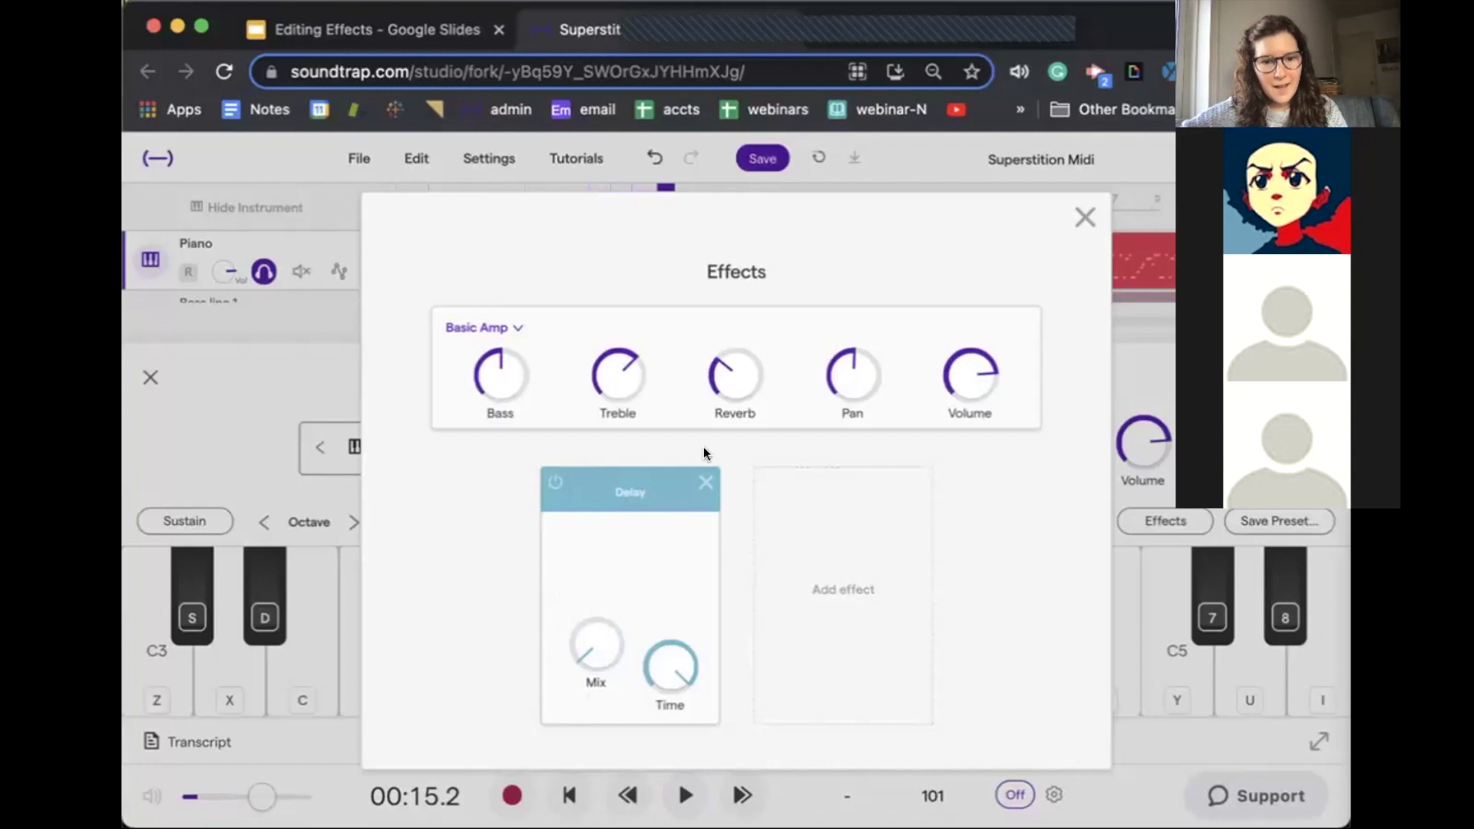
Step: Leave the Piano track's effects and instrument, switch solo from Piano to Sax, and open the Sax track's instrument
click(1085, 217)
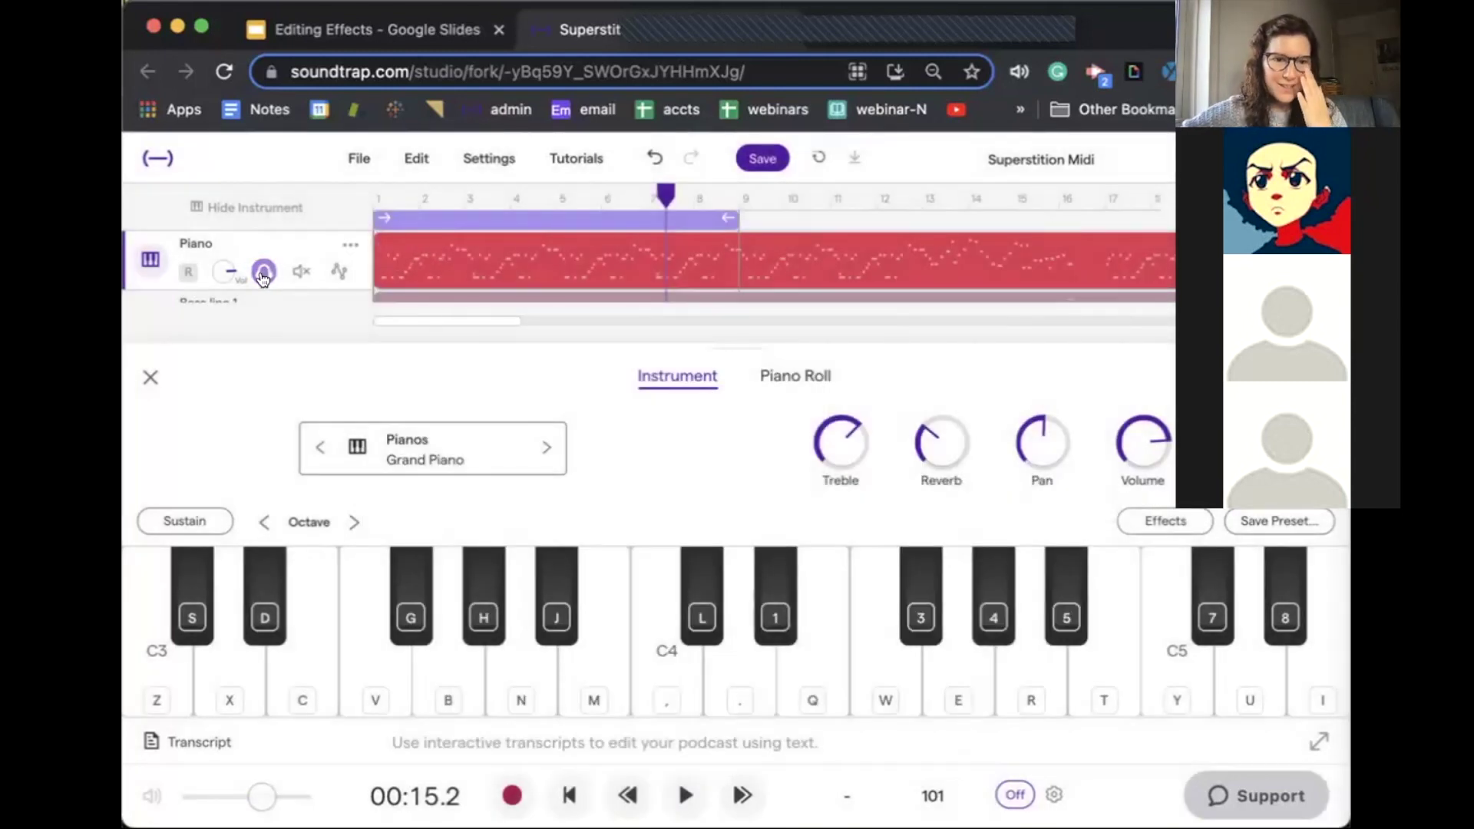
click(150, 380)
click(263, 271)
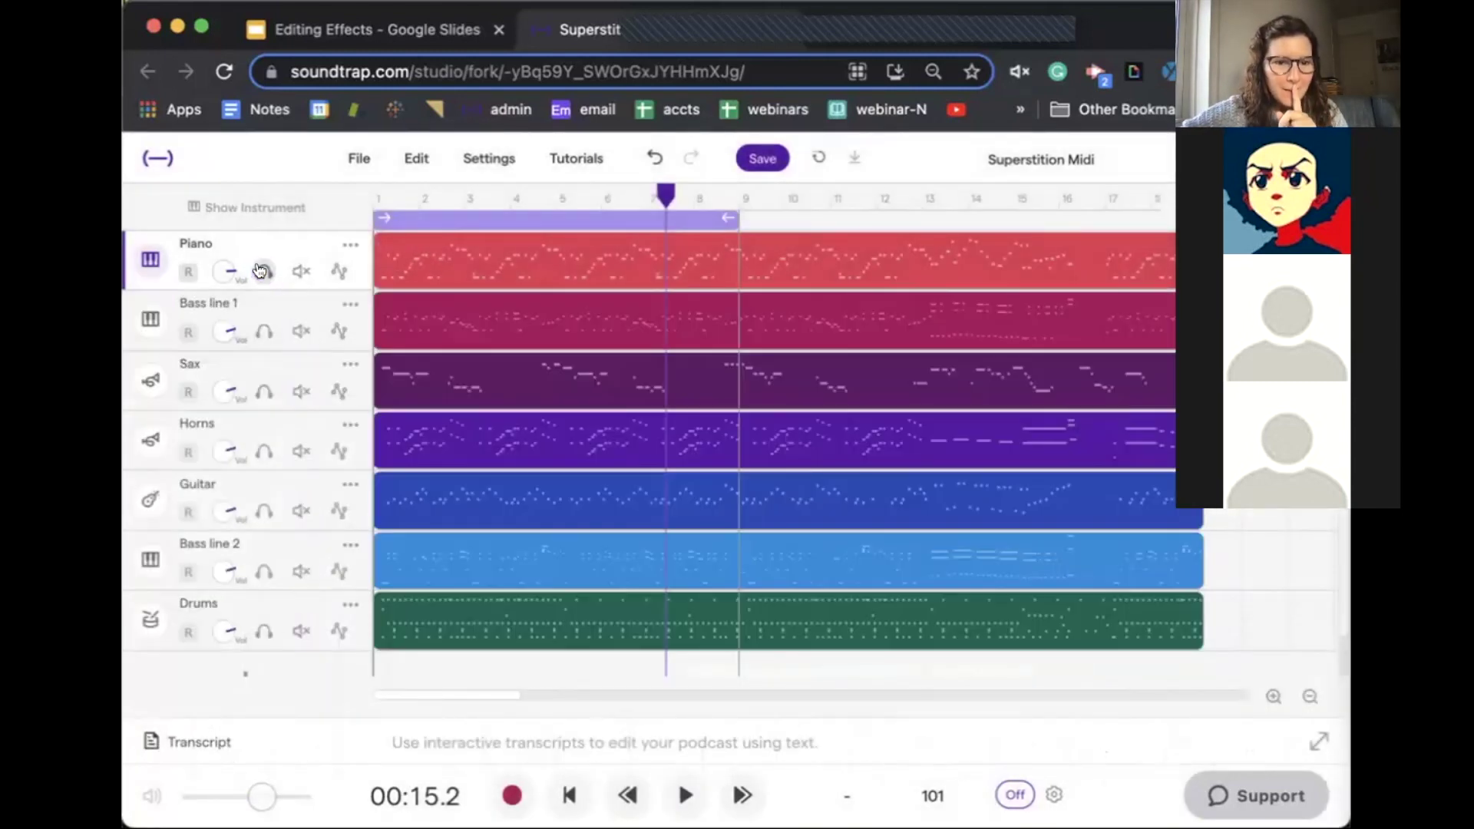
click(262, 390)
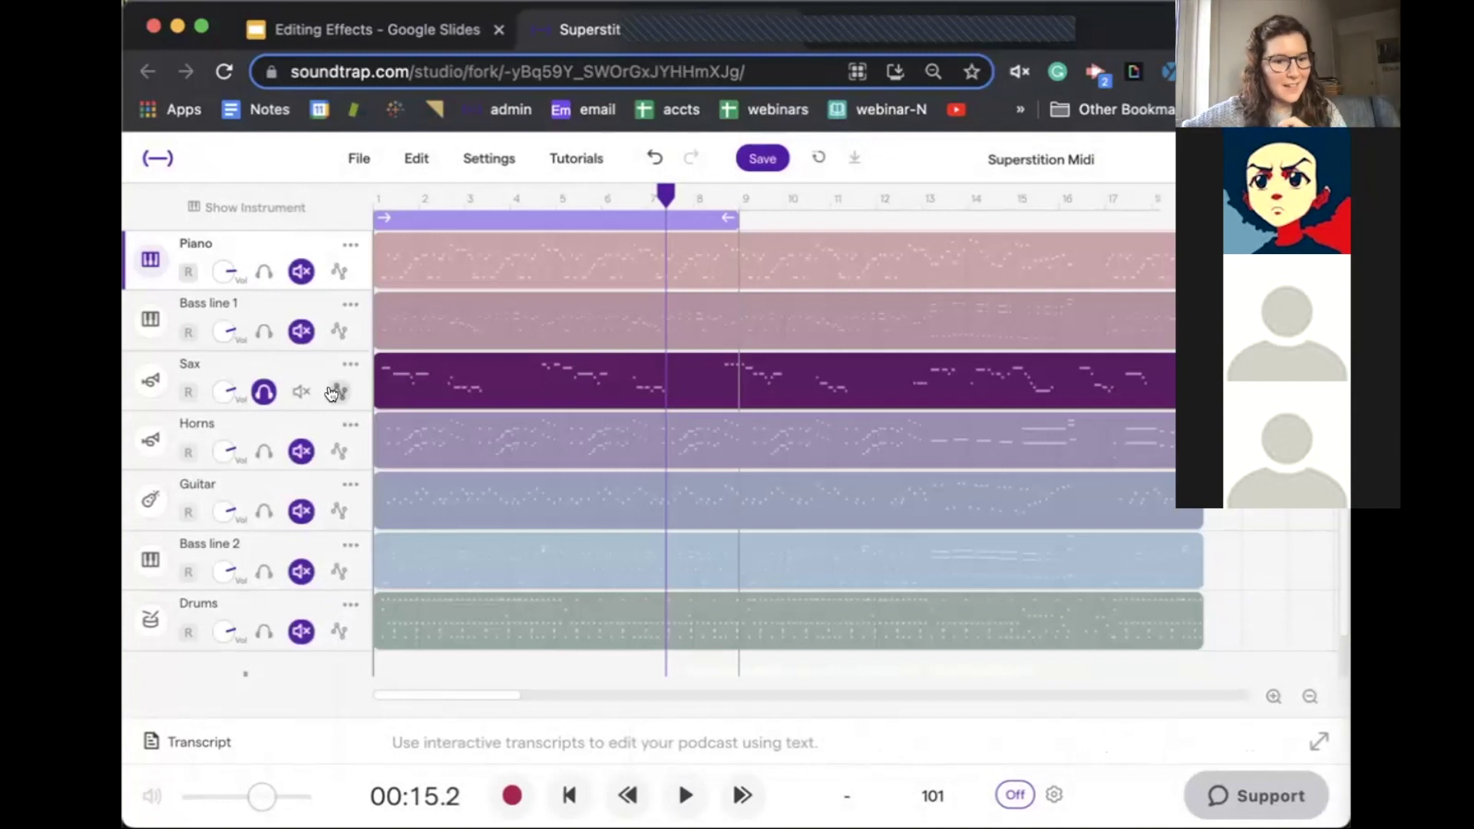
scroll(230, 361, down, 2)
click(149, 329)
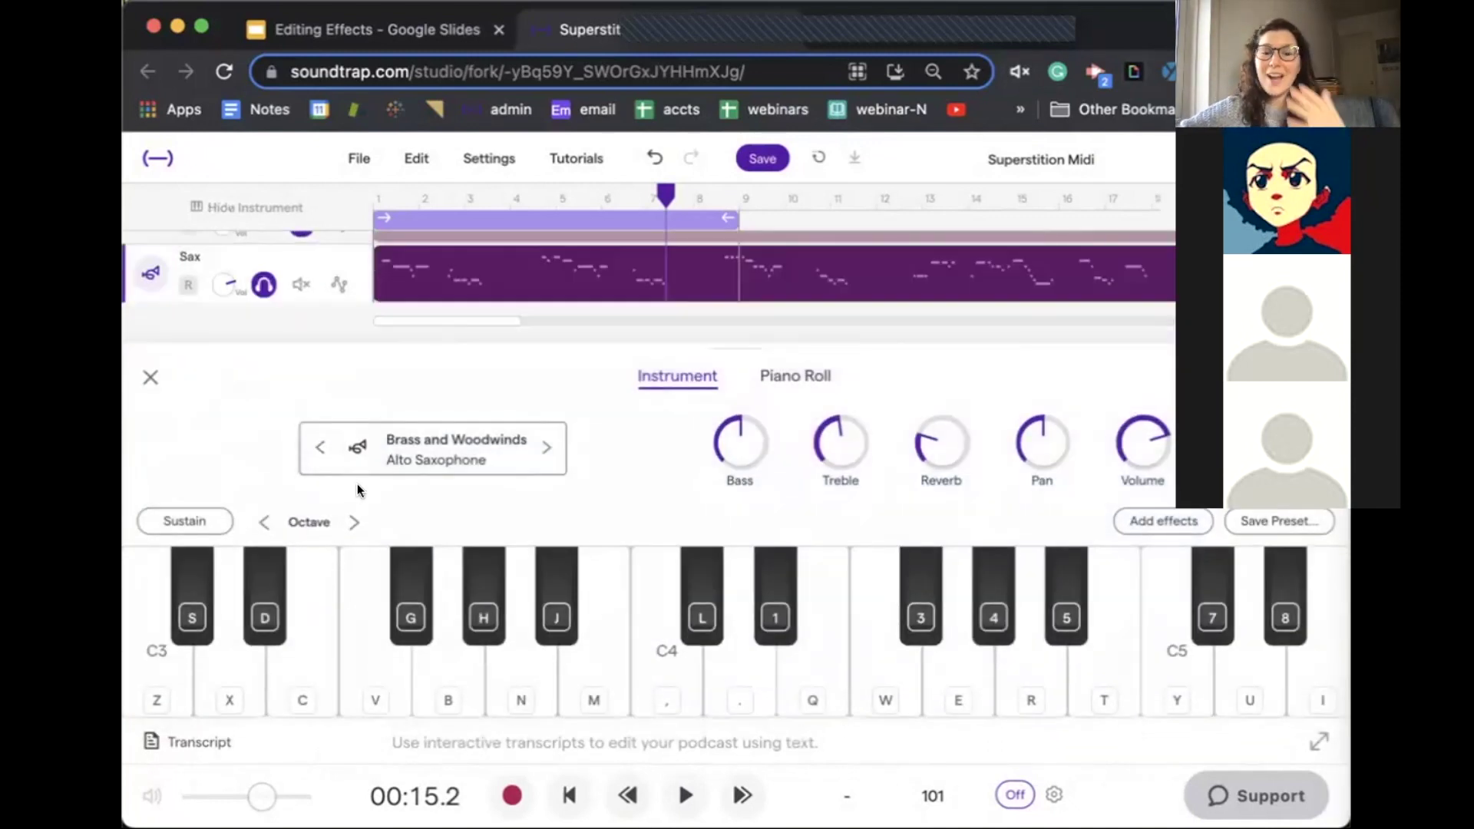
Step: Add a Delay effect to the Sax track with Mix at its minimum and Time at its maximum
click(1152, 521)
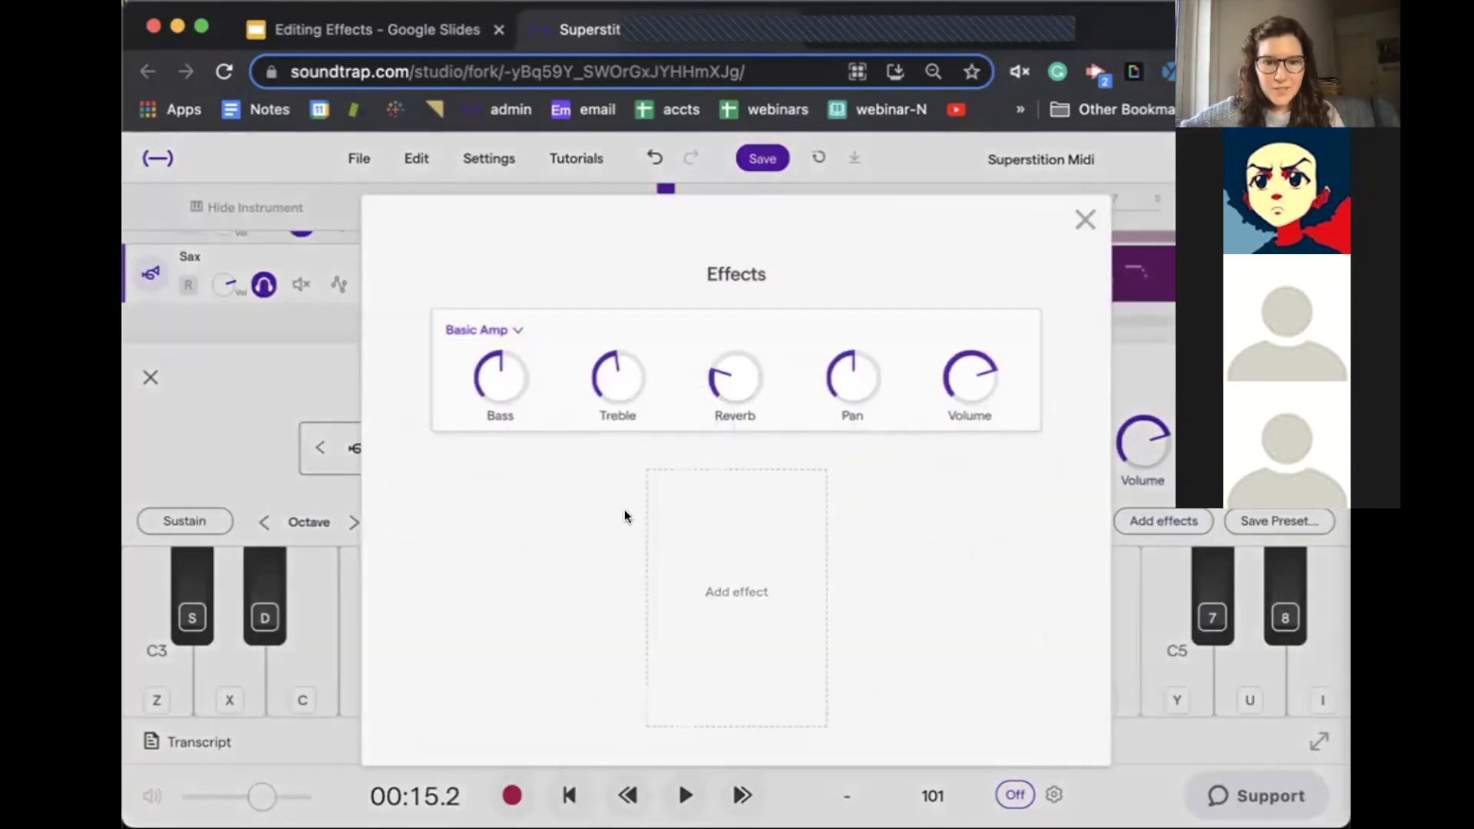
click(659, 509)
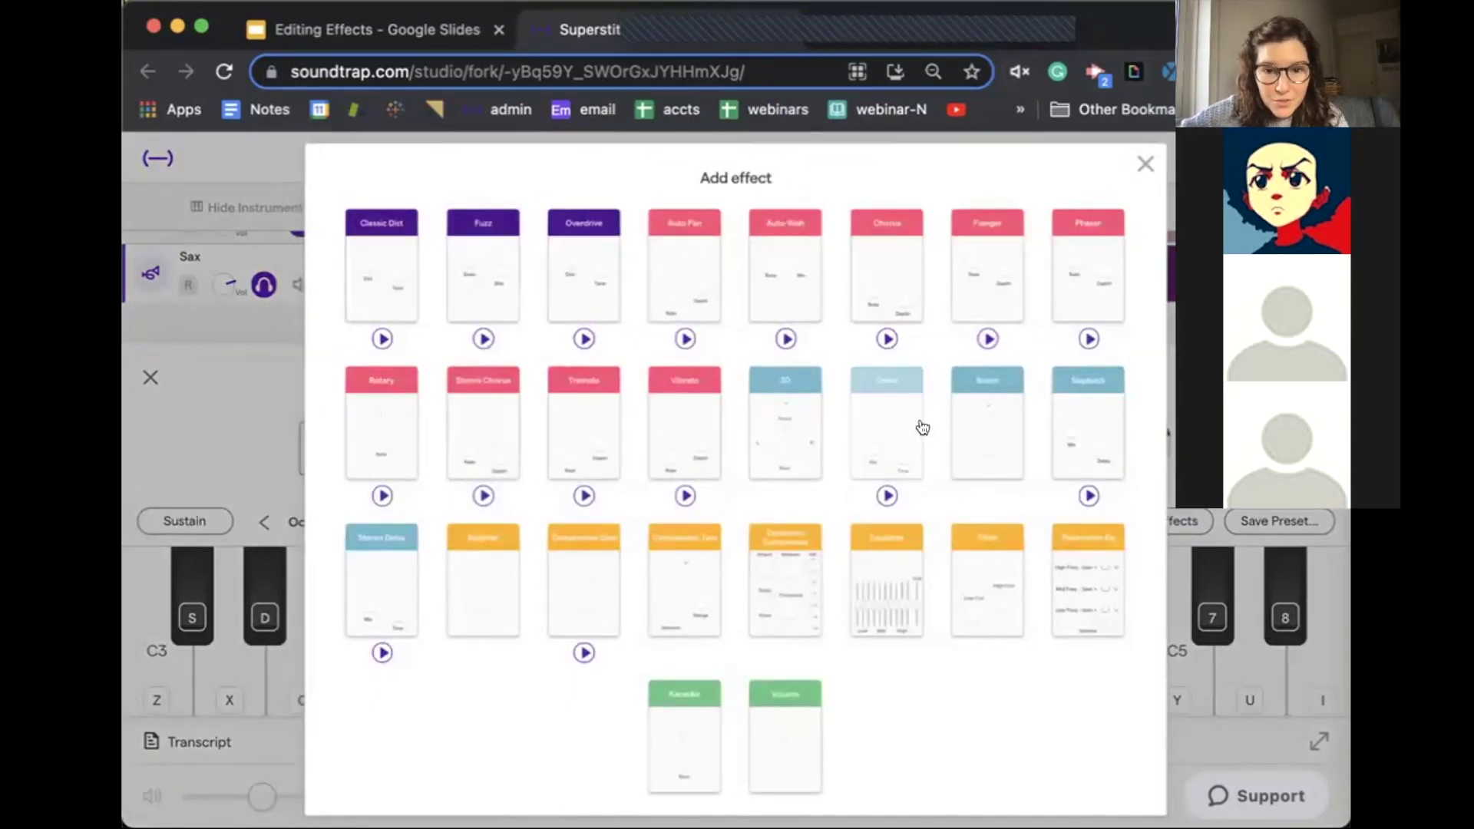
click(885, 423)
drag(605, 668, 584, 703)
drag(662, 659, 659, 455)
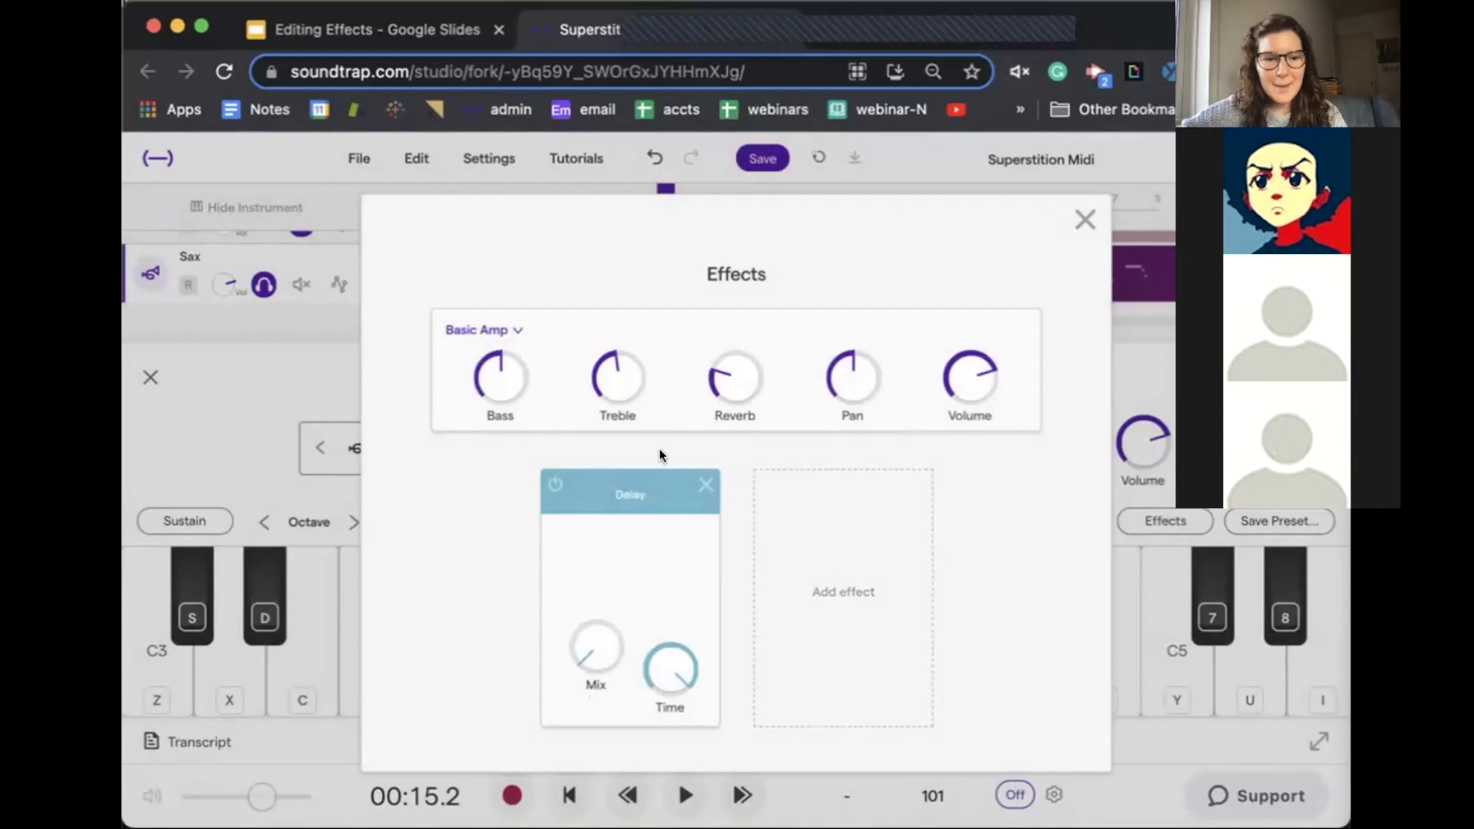
Step: Play the Sax track and, during playback, turn the Delay's Mix up to its maximum
key(space)
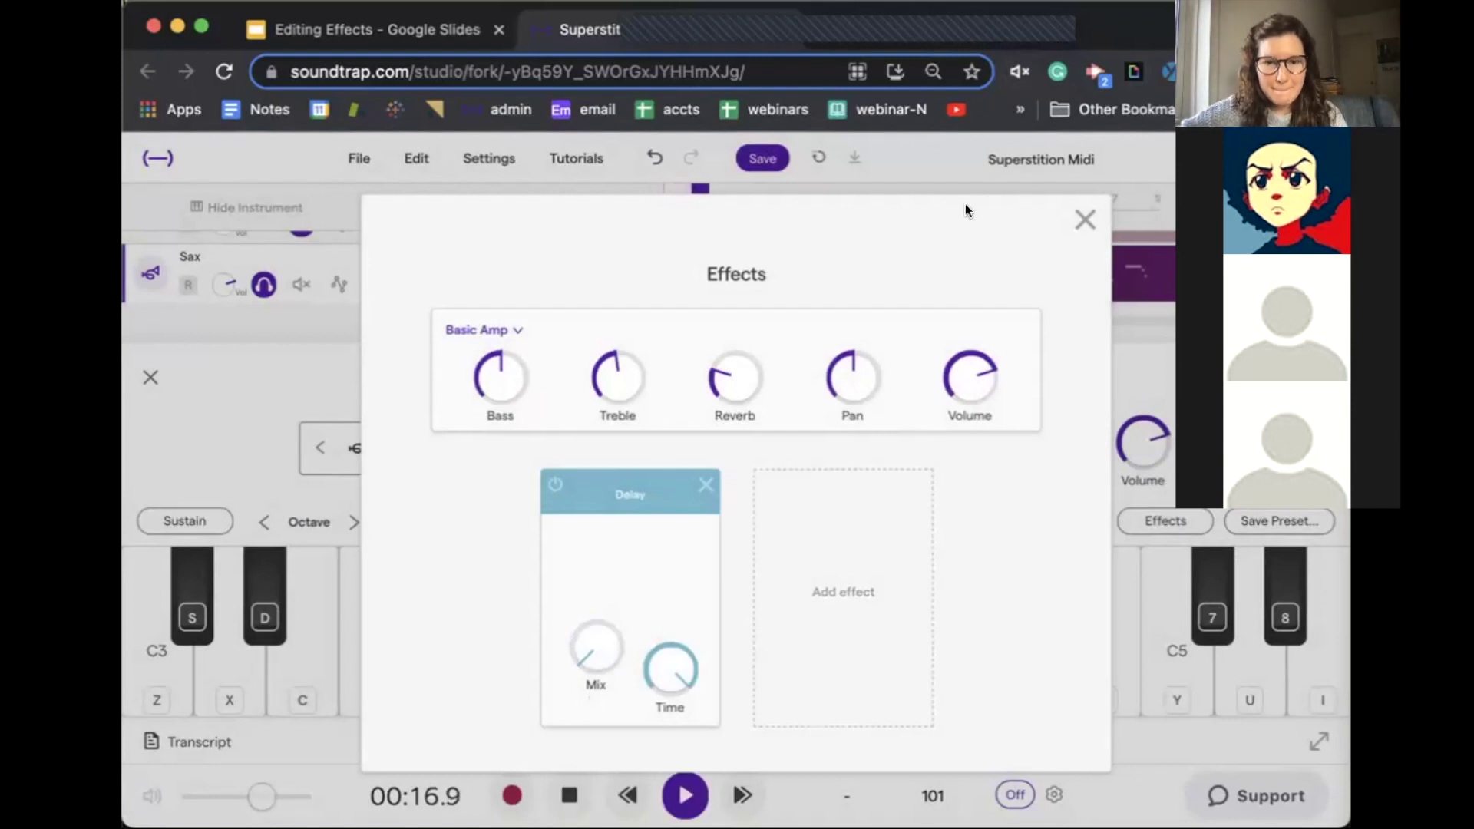
click(1079, 220)
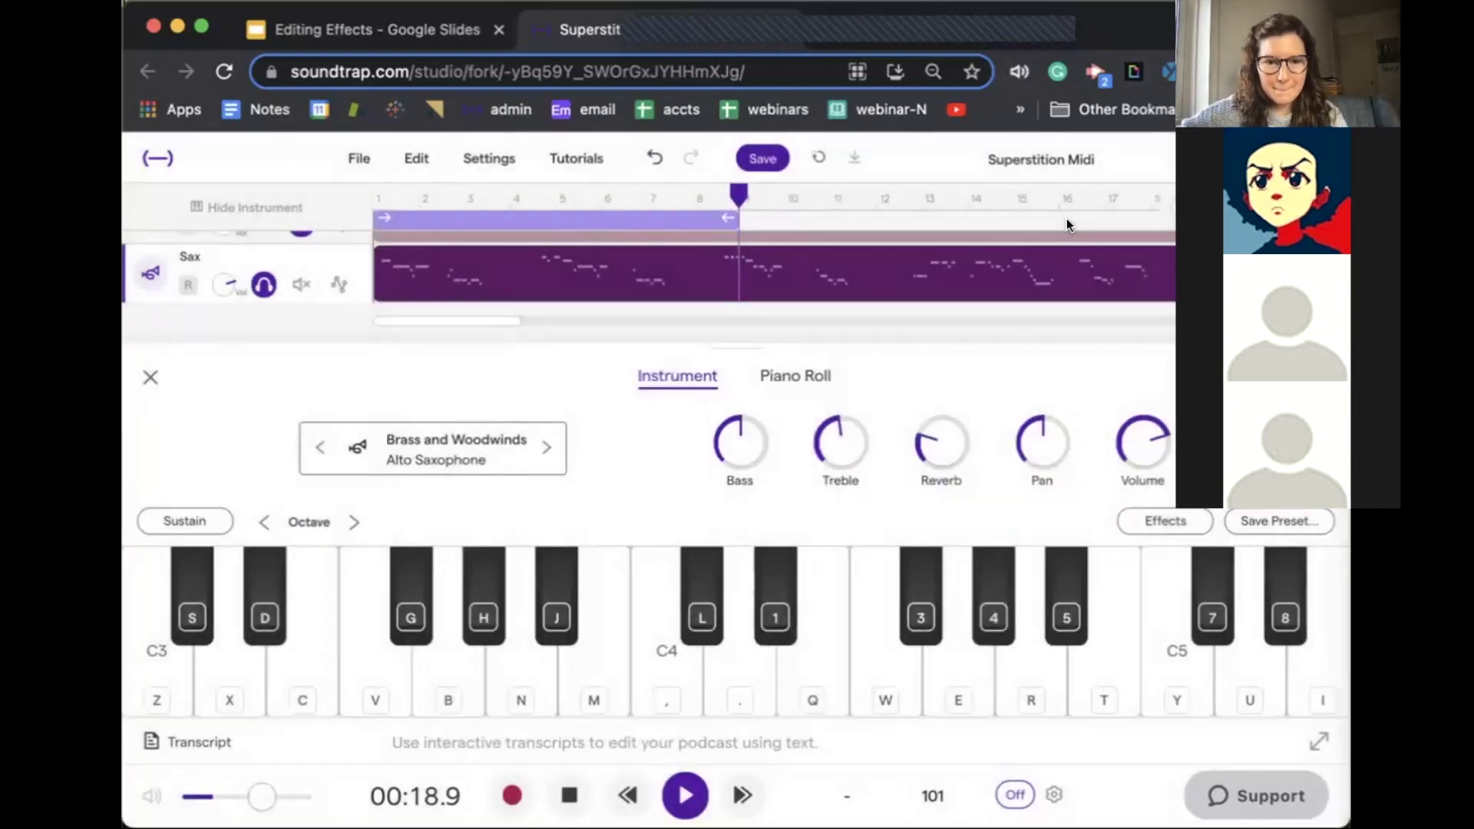
click(1140, 512)
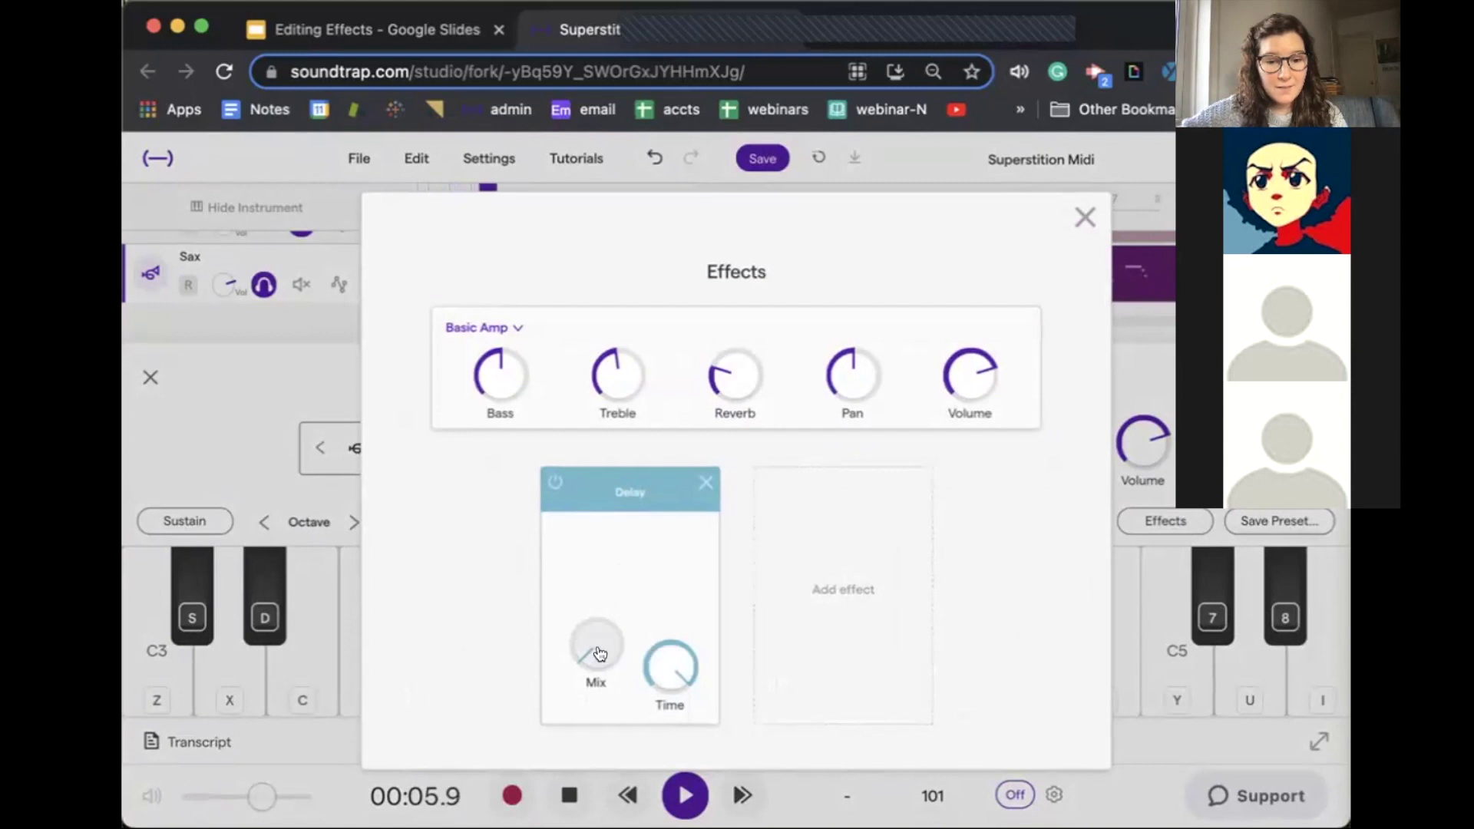
drag(597, 651, 603, 318)
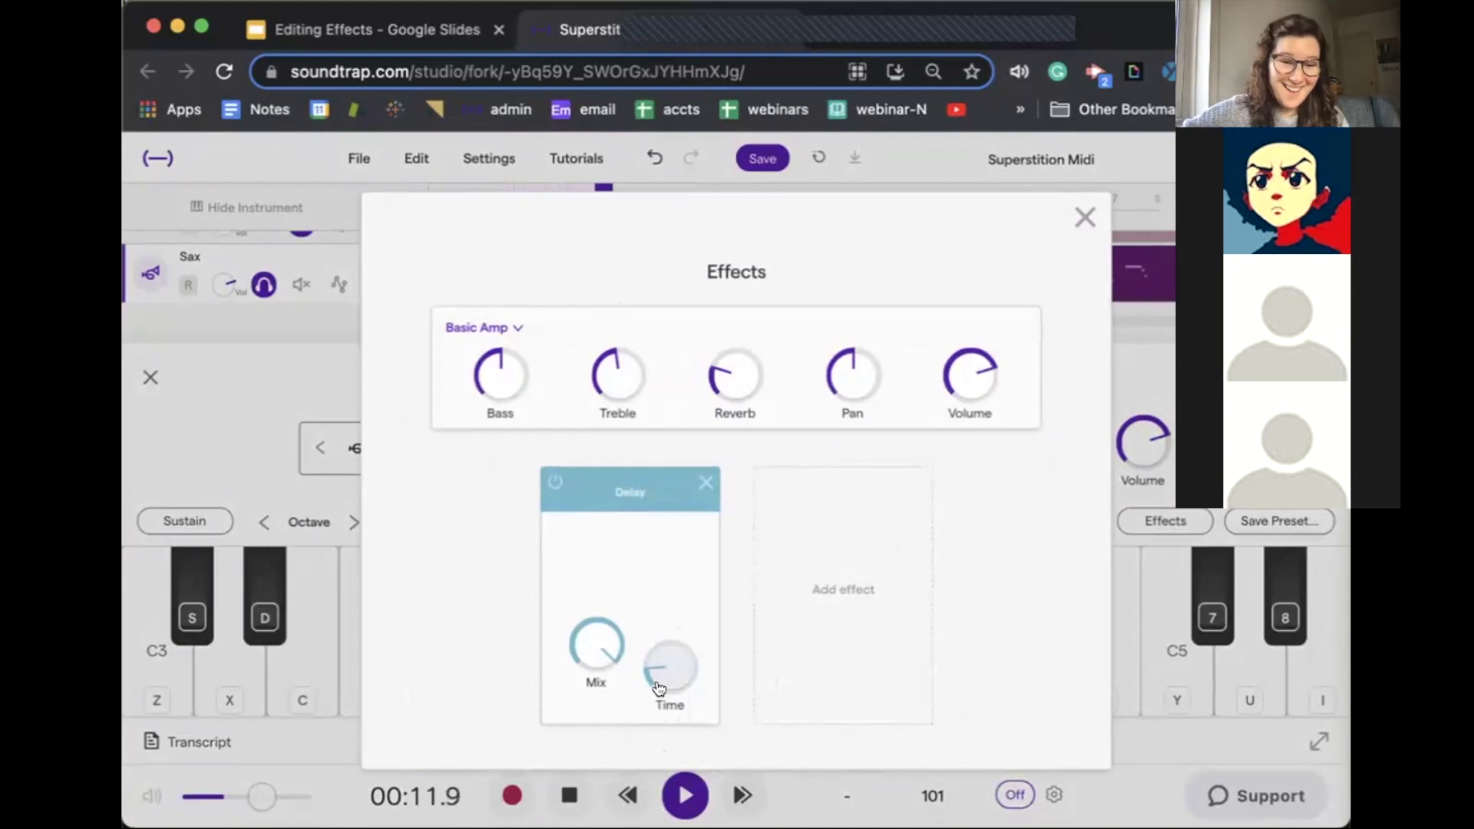
Step: Vary the Sax Delay's Mix and Time dials up and down during playback, ending with both well past halfway
drag(659, 687, 666, 527)
drag(595, 659, 592, 638)
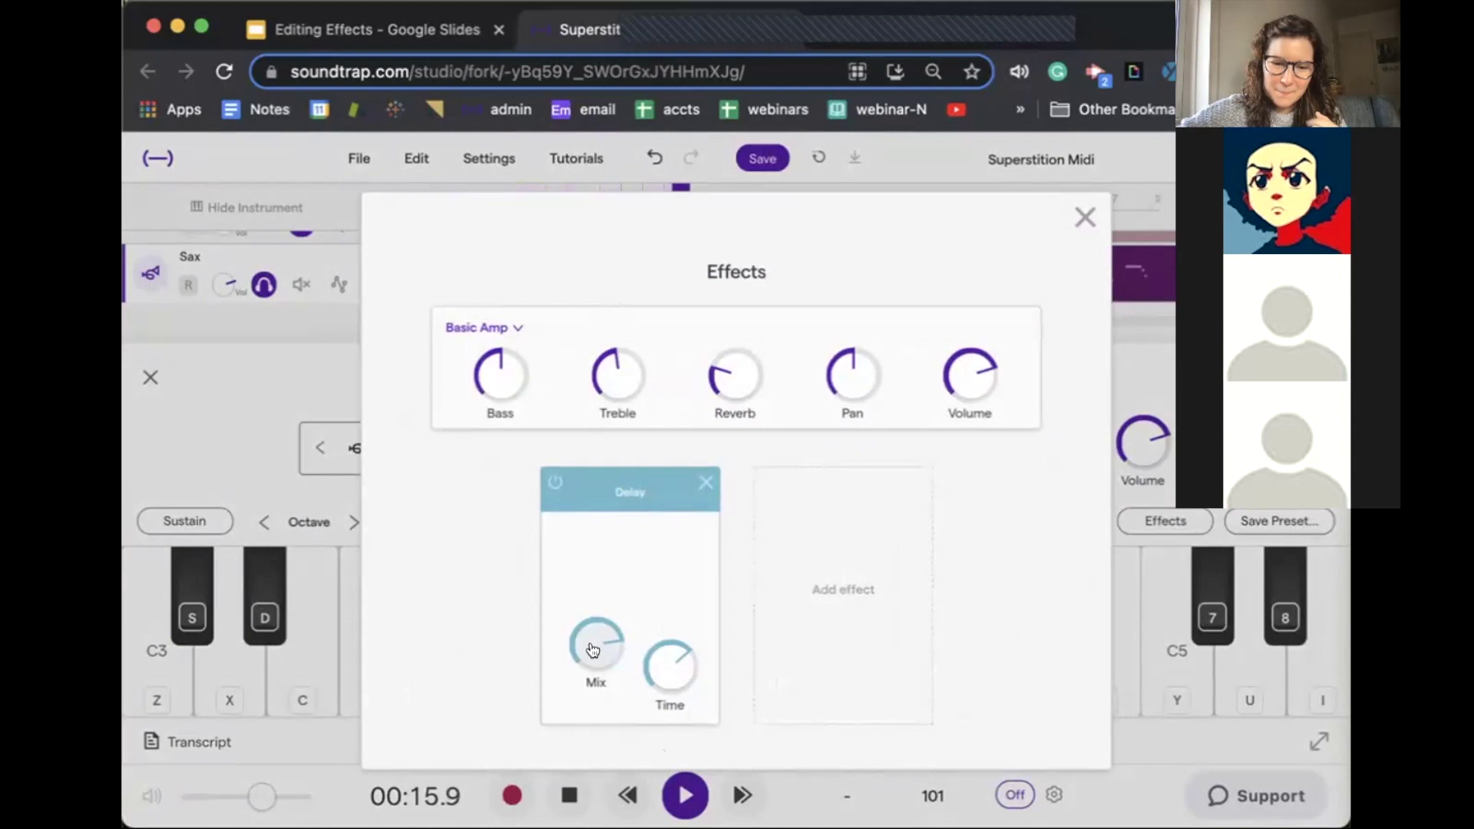
drag(593, 650, 593, 711)
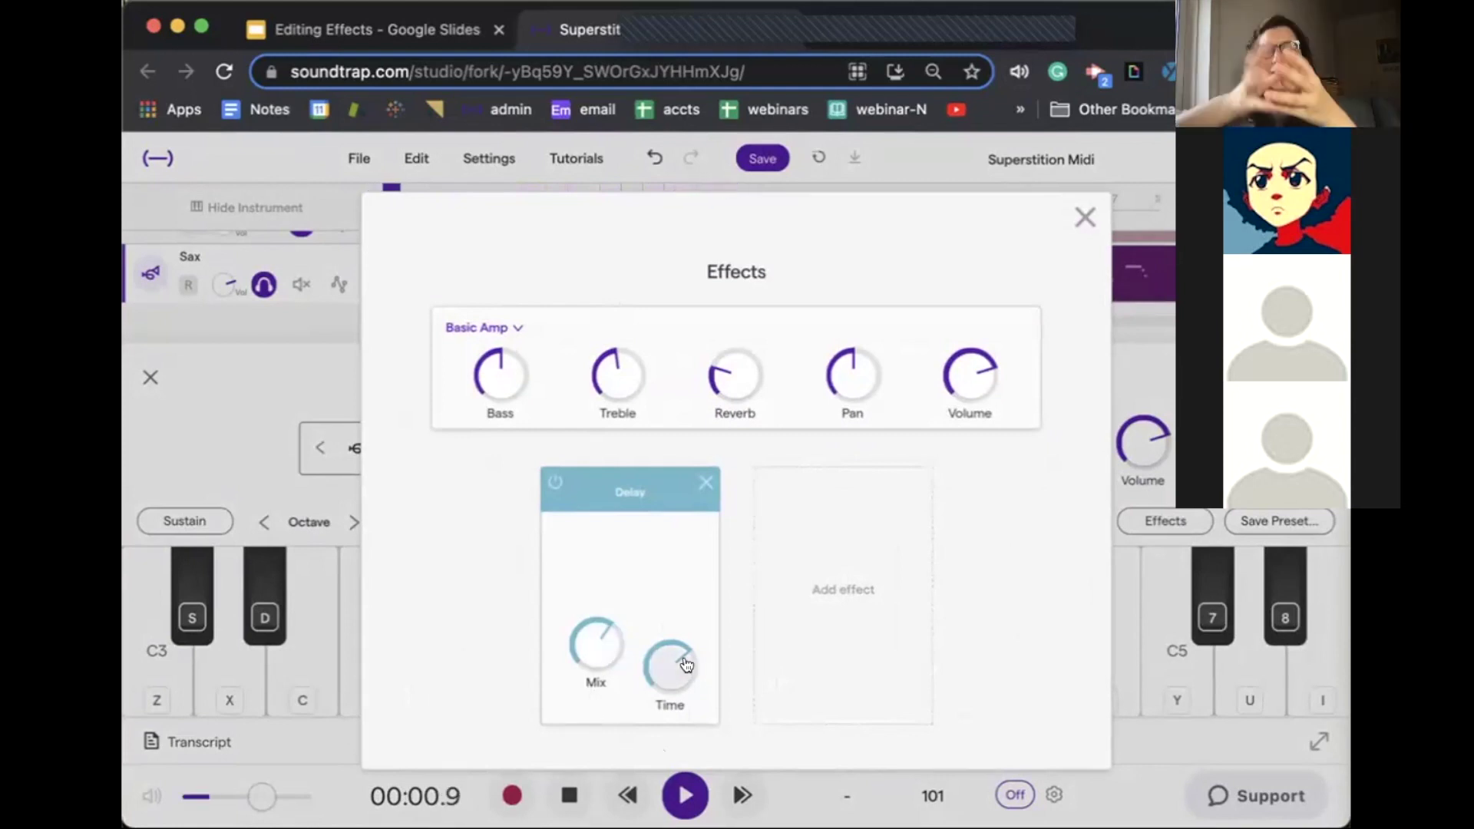
drag(688, 665, 683, 730)
drag(596, 645, 585, 555)
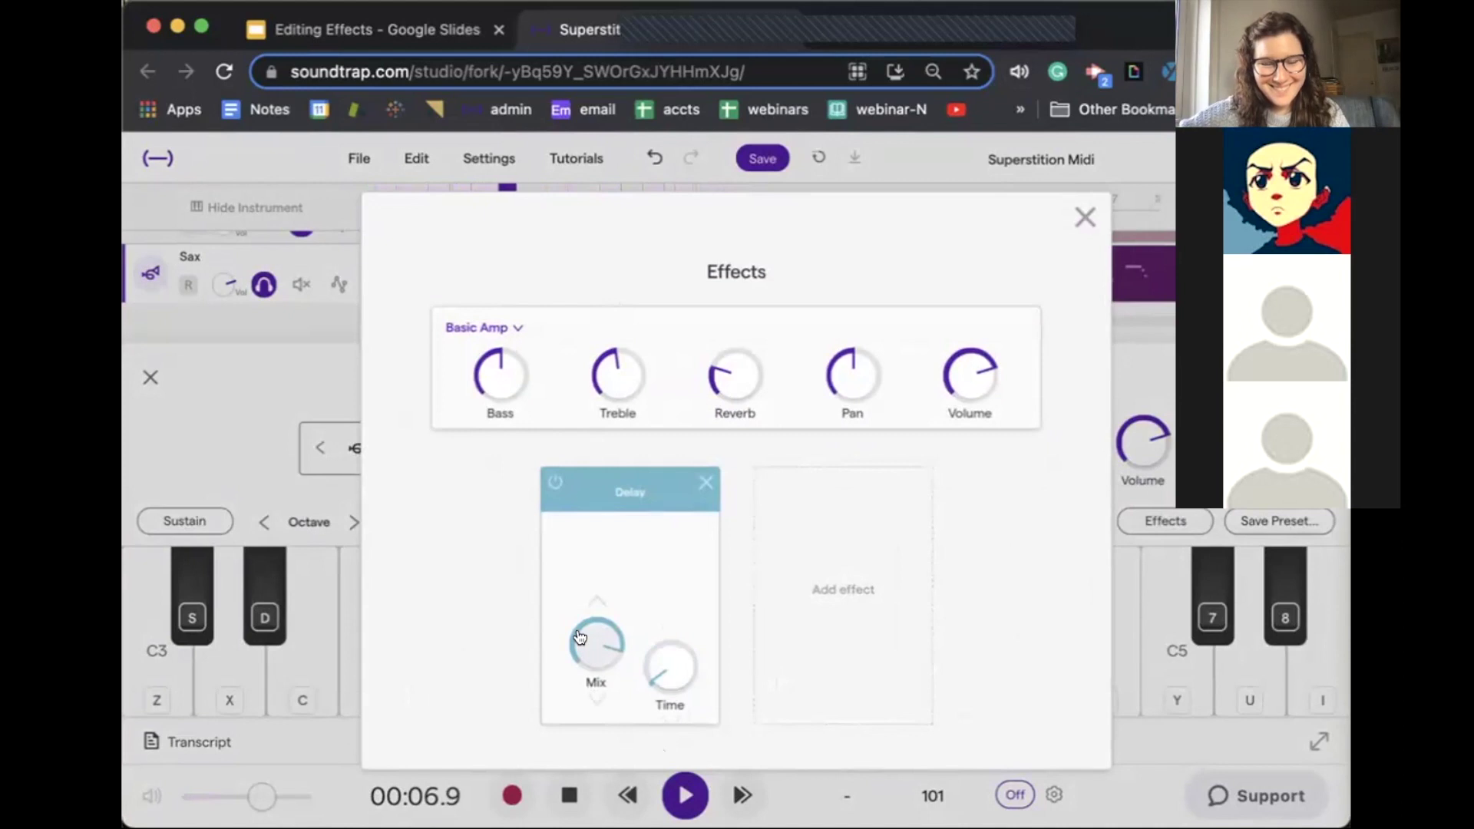
drag(668, 662, 670, 395)
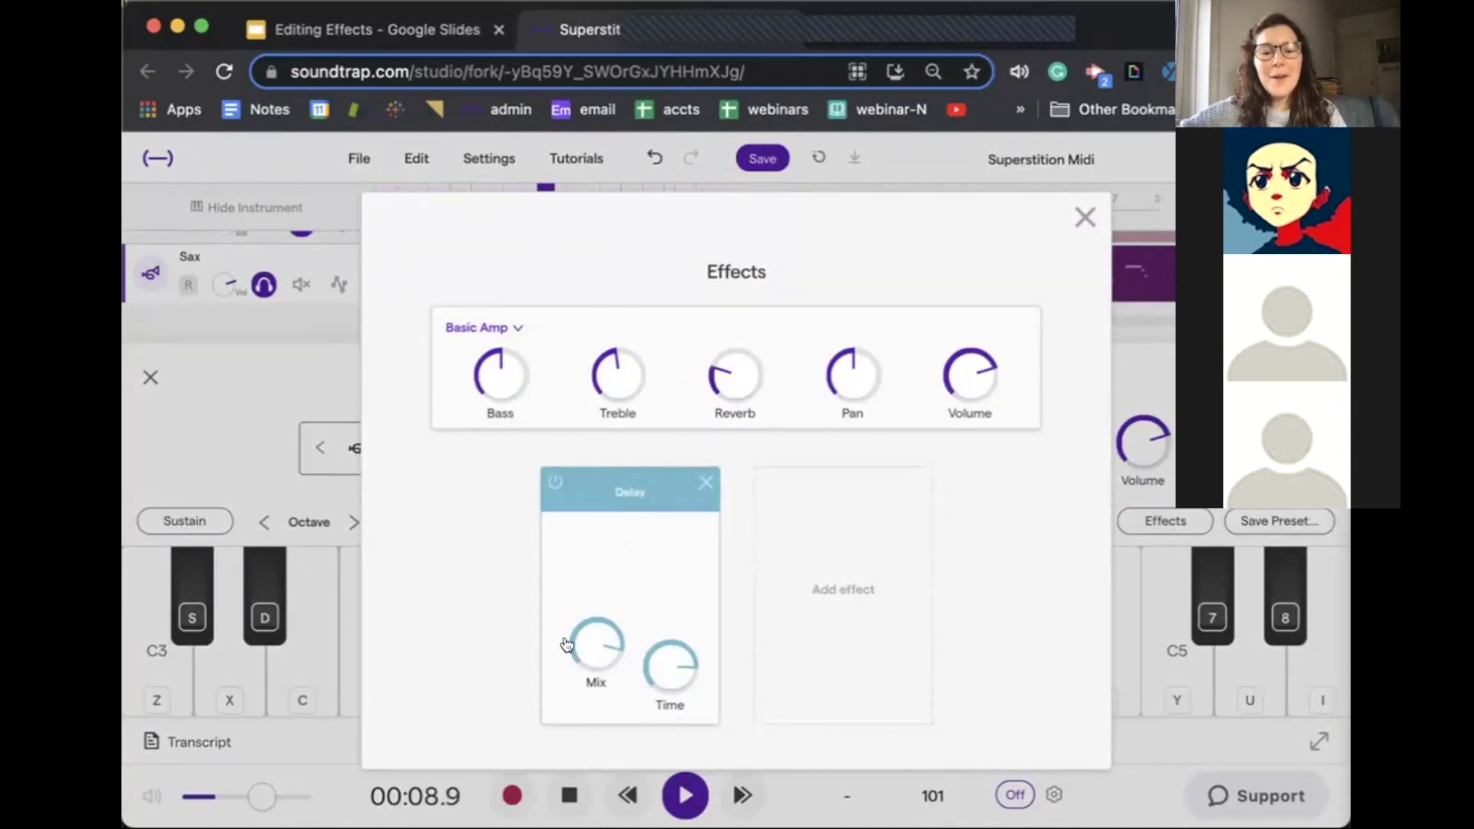
Step: Stop playback, remove the Delay effect from the Sax track and leave its effects
click(1085, 217)
key(space)
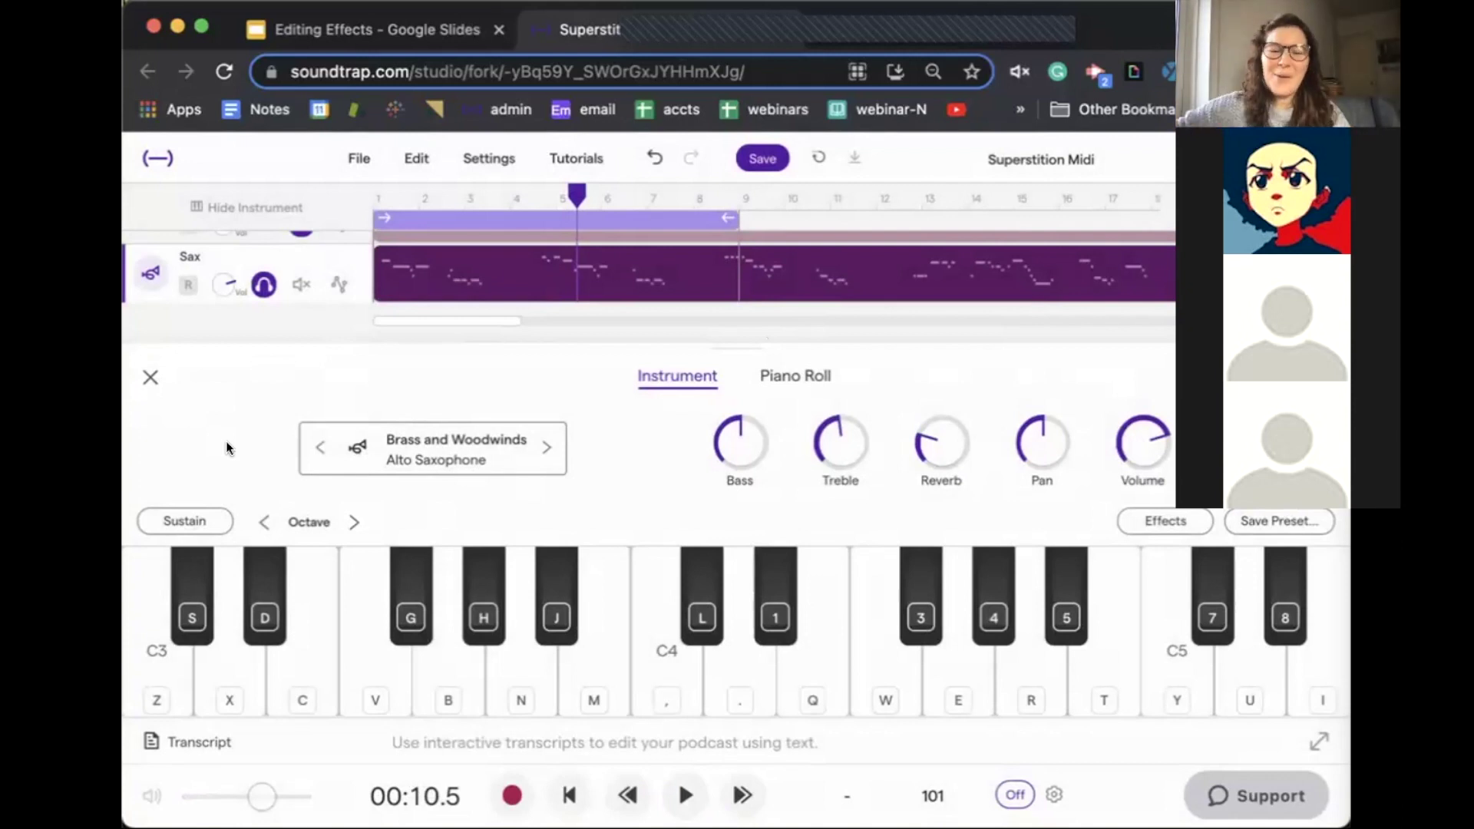
click(1164, 519)
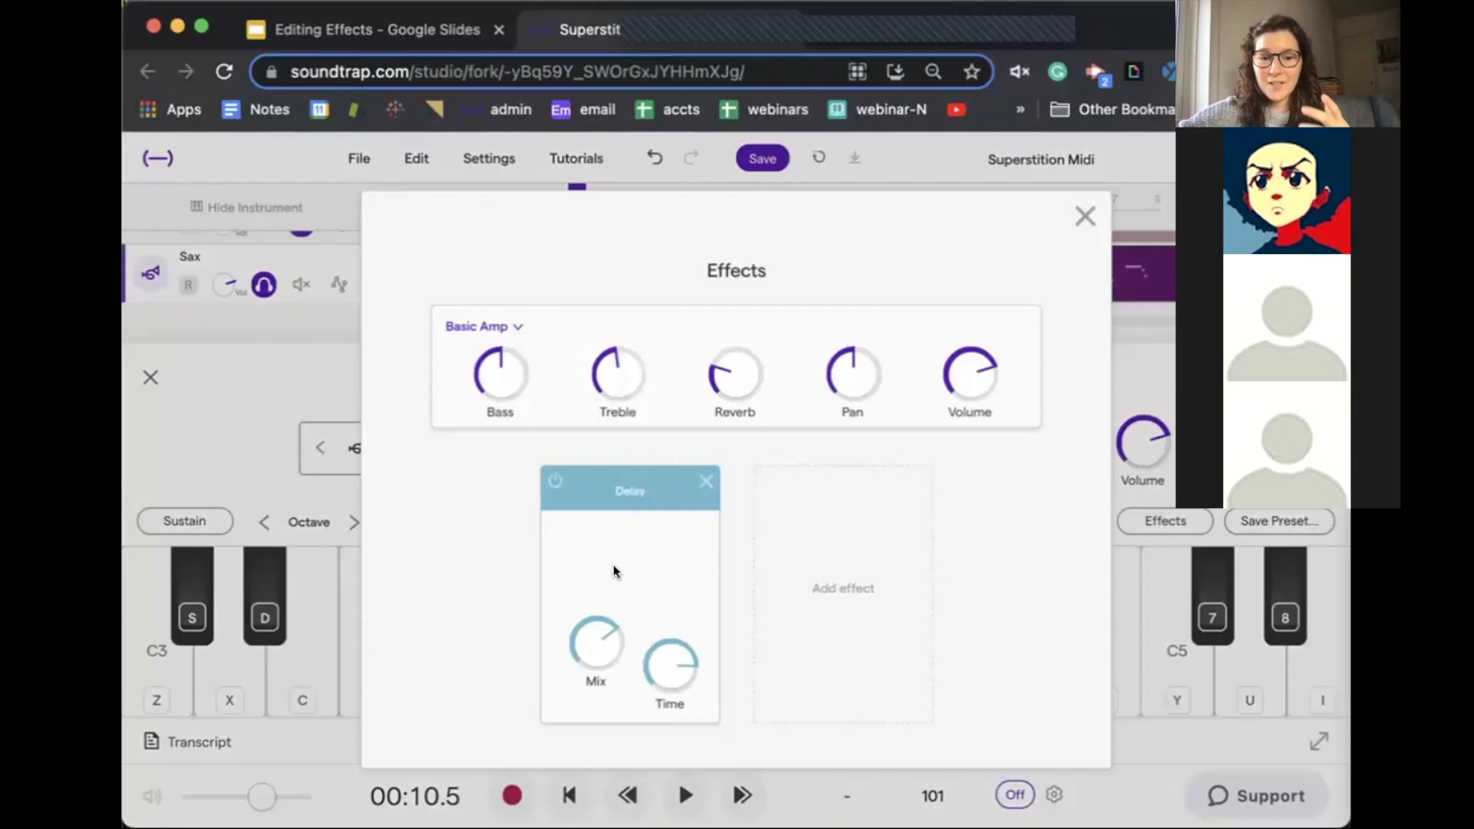
click(699, 481)
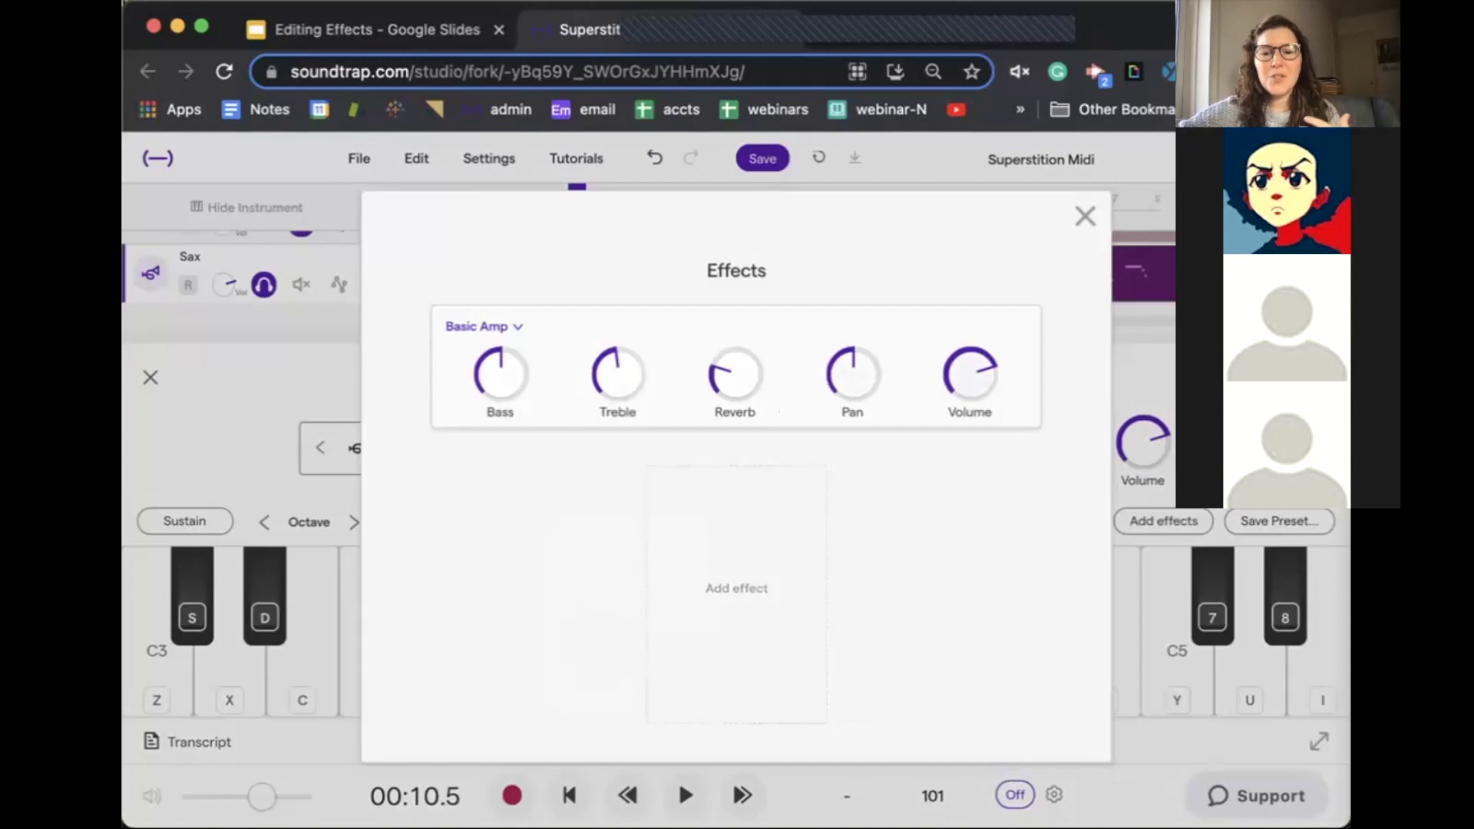
click(1085, 216)
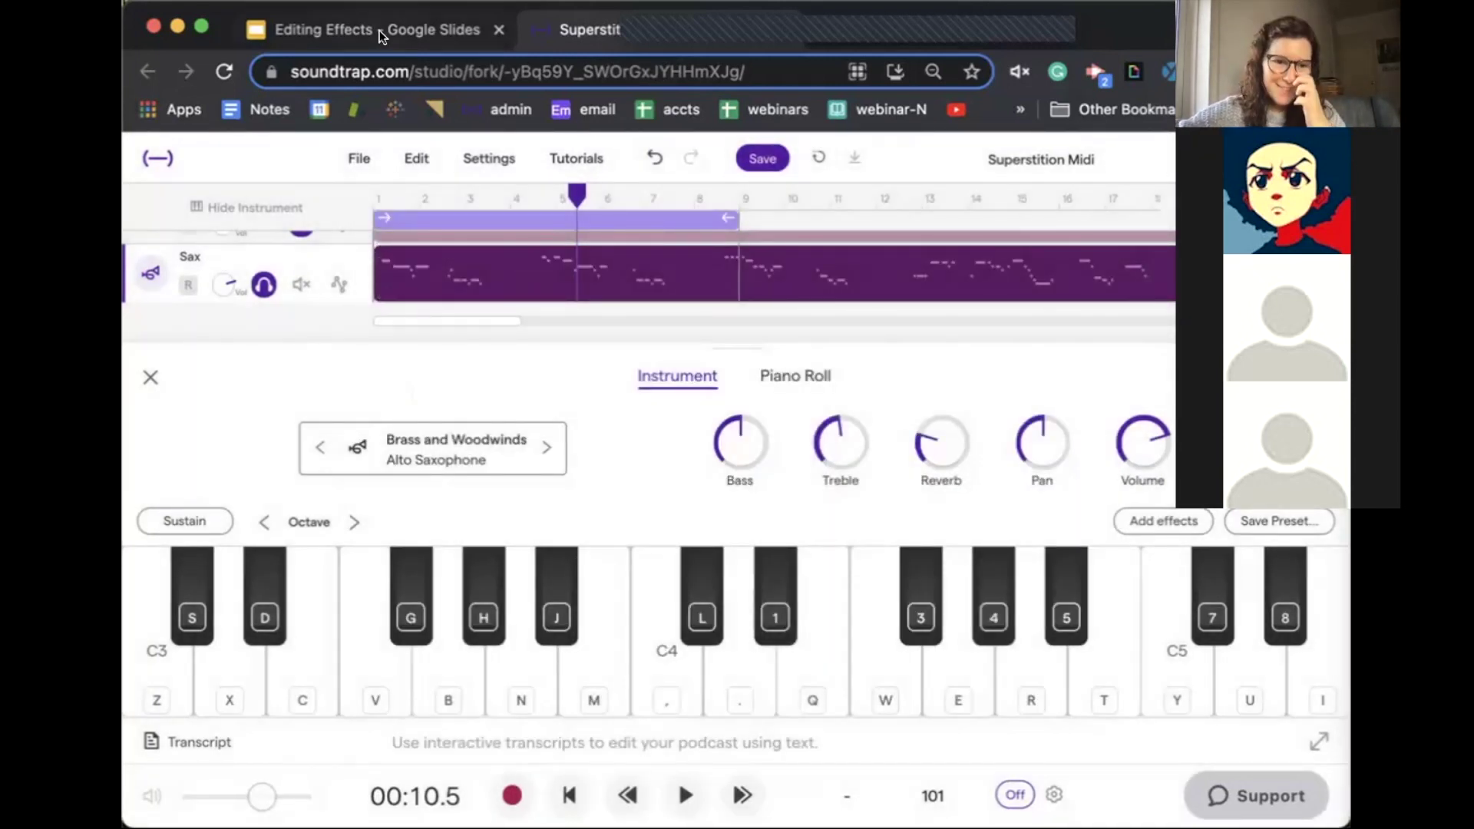
Step: Reopen the Sax track's effects and add a Delay effect with its default settings
click(1159, 523)
click(643, 519)
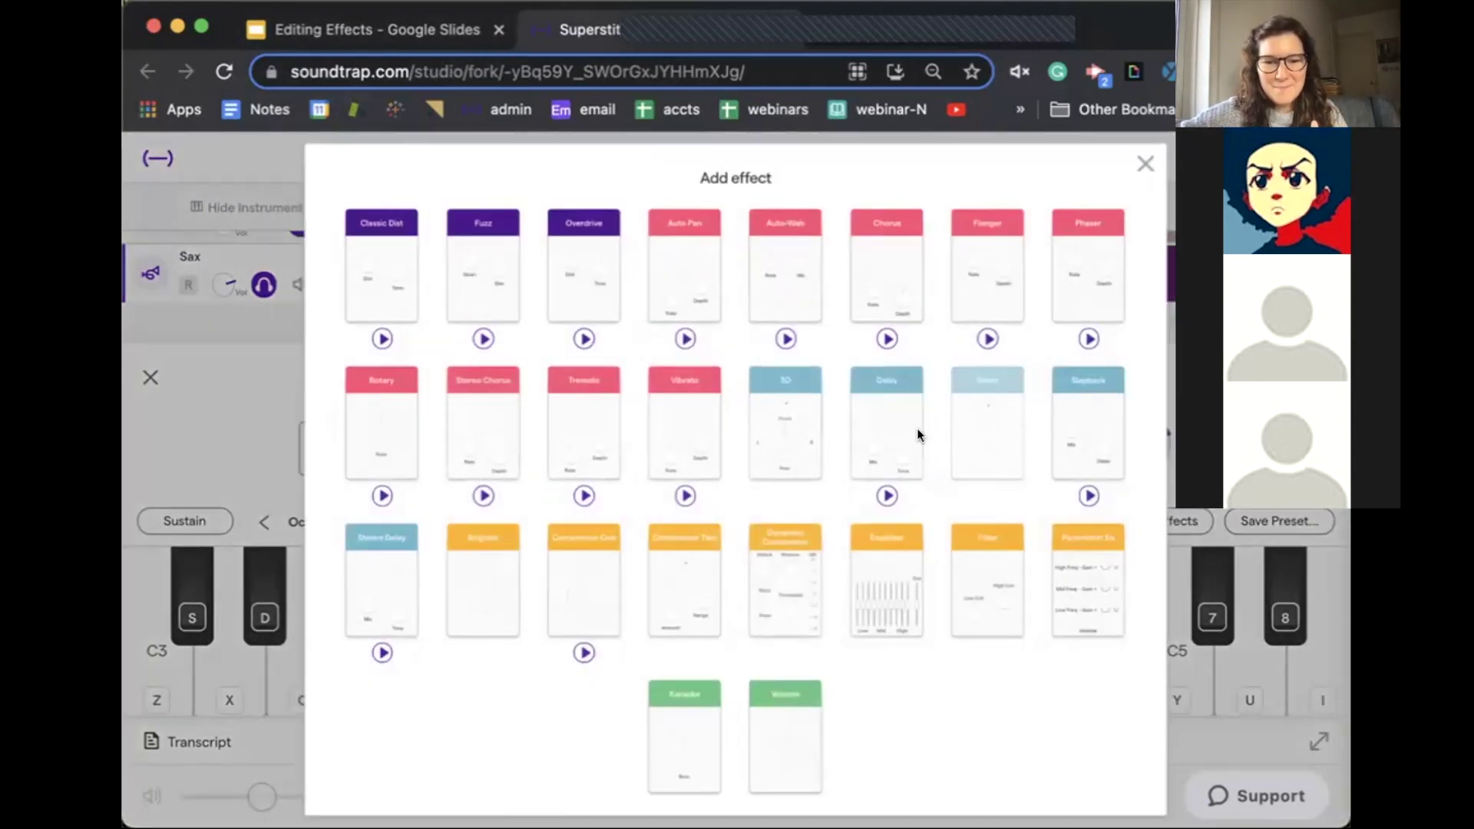
click(918, 431)
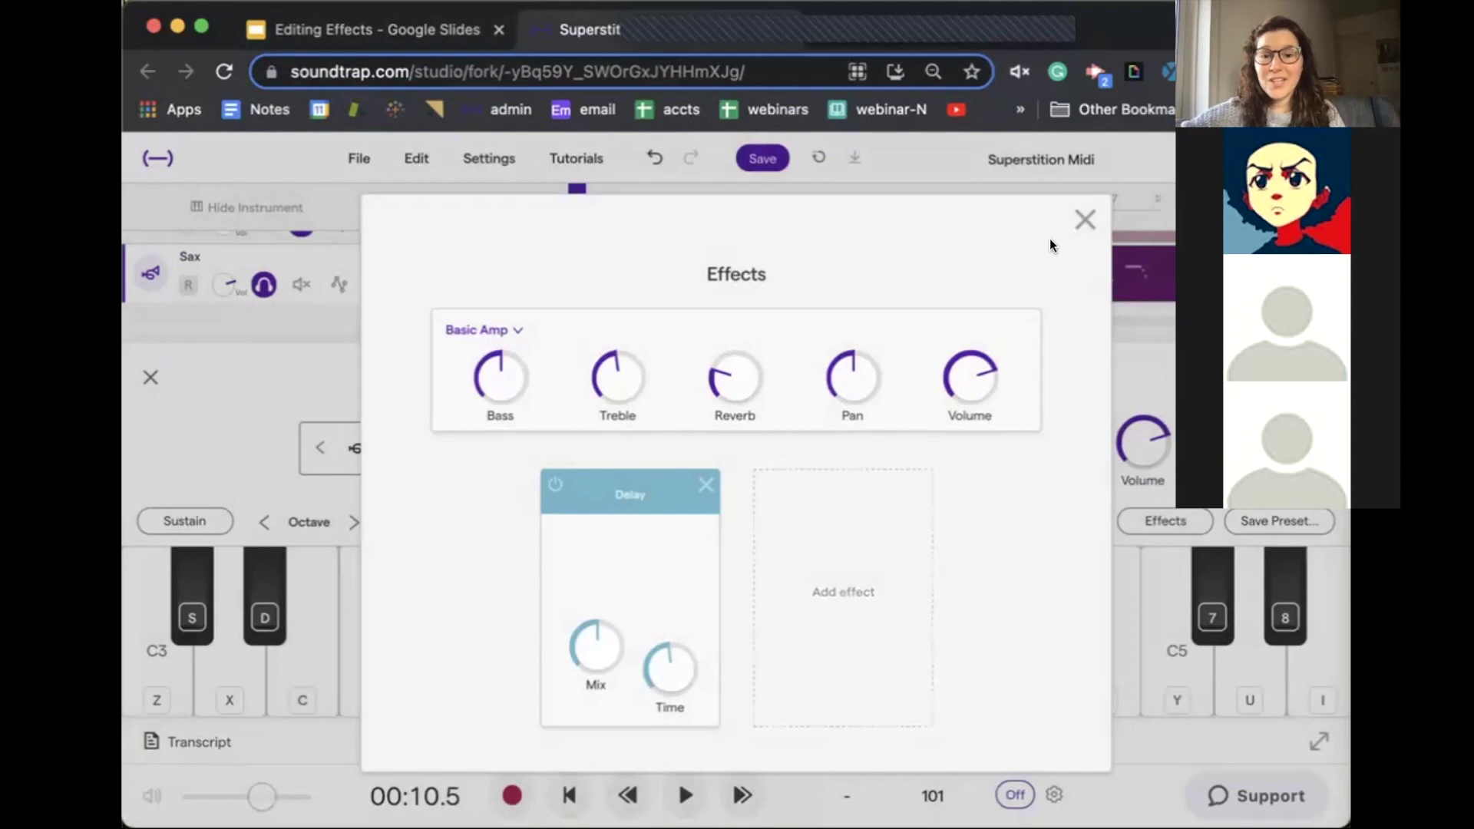
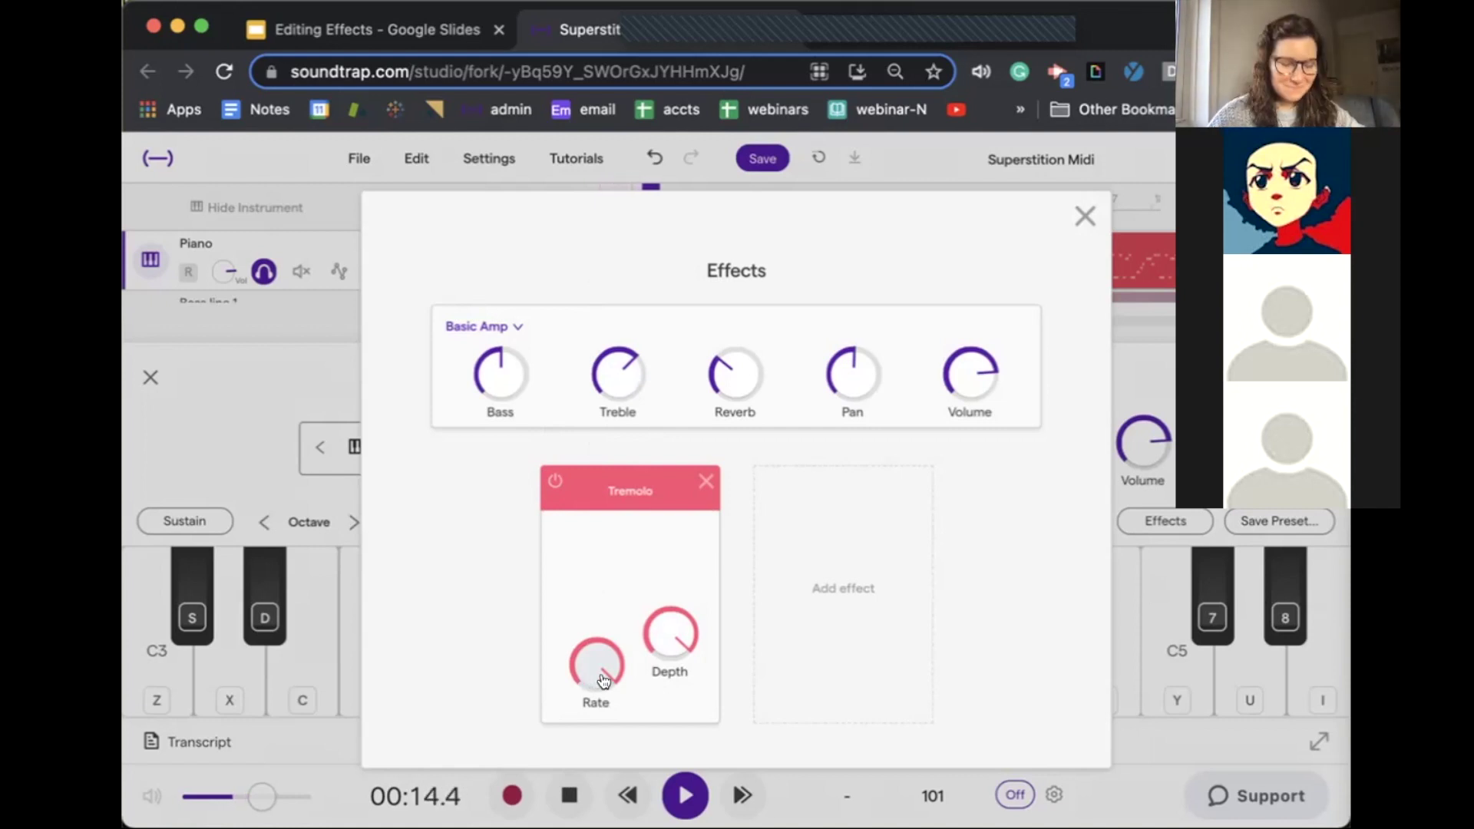
Step: Turn the Rate of the Piano track's Tremolo down to its minimum and audition it in playback
key(space)
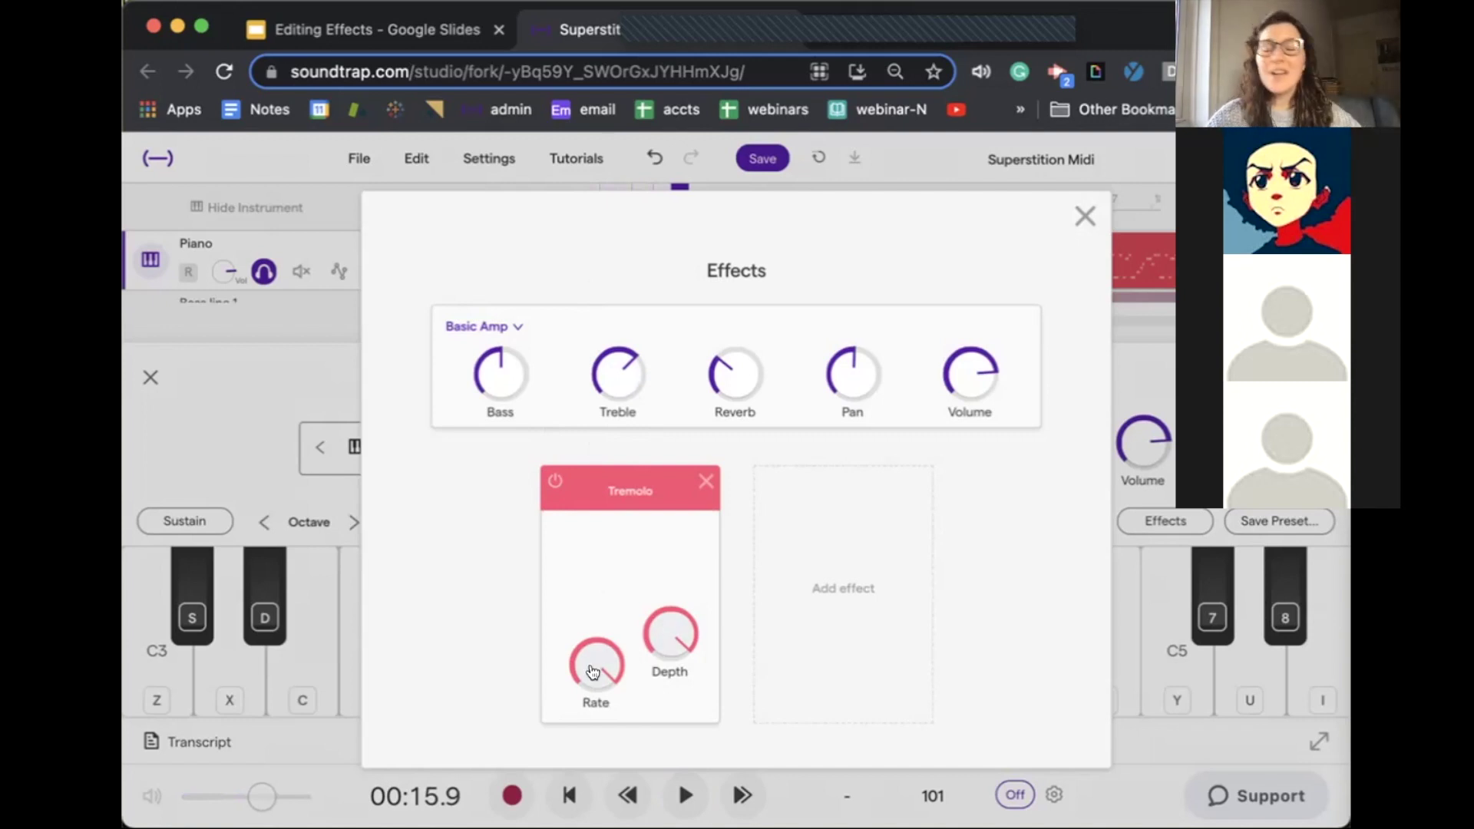
drag(580, 653, 603, 762)
key(space)
drag(594, 679, 592, 707)
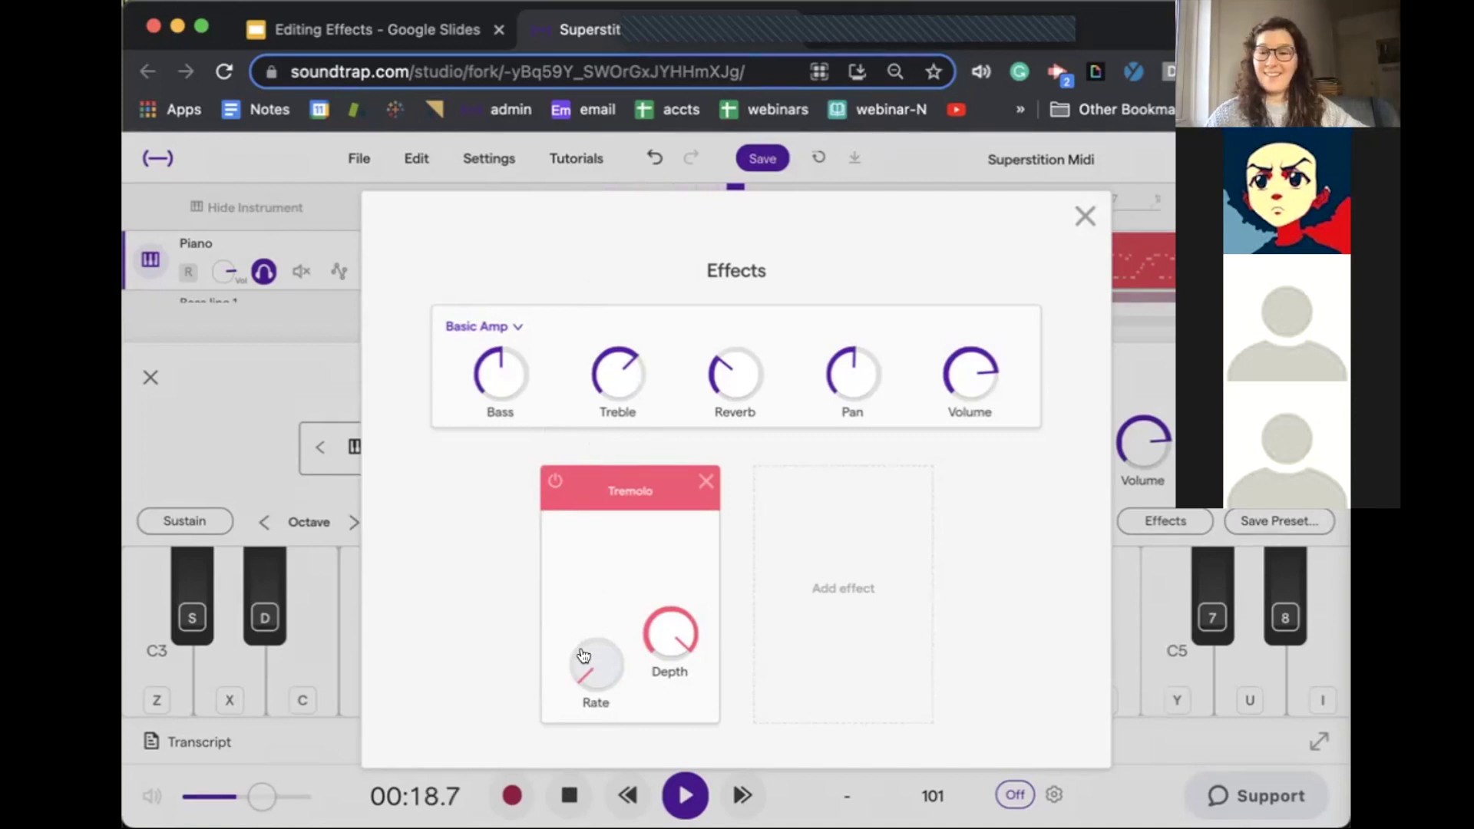
key(space)
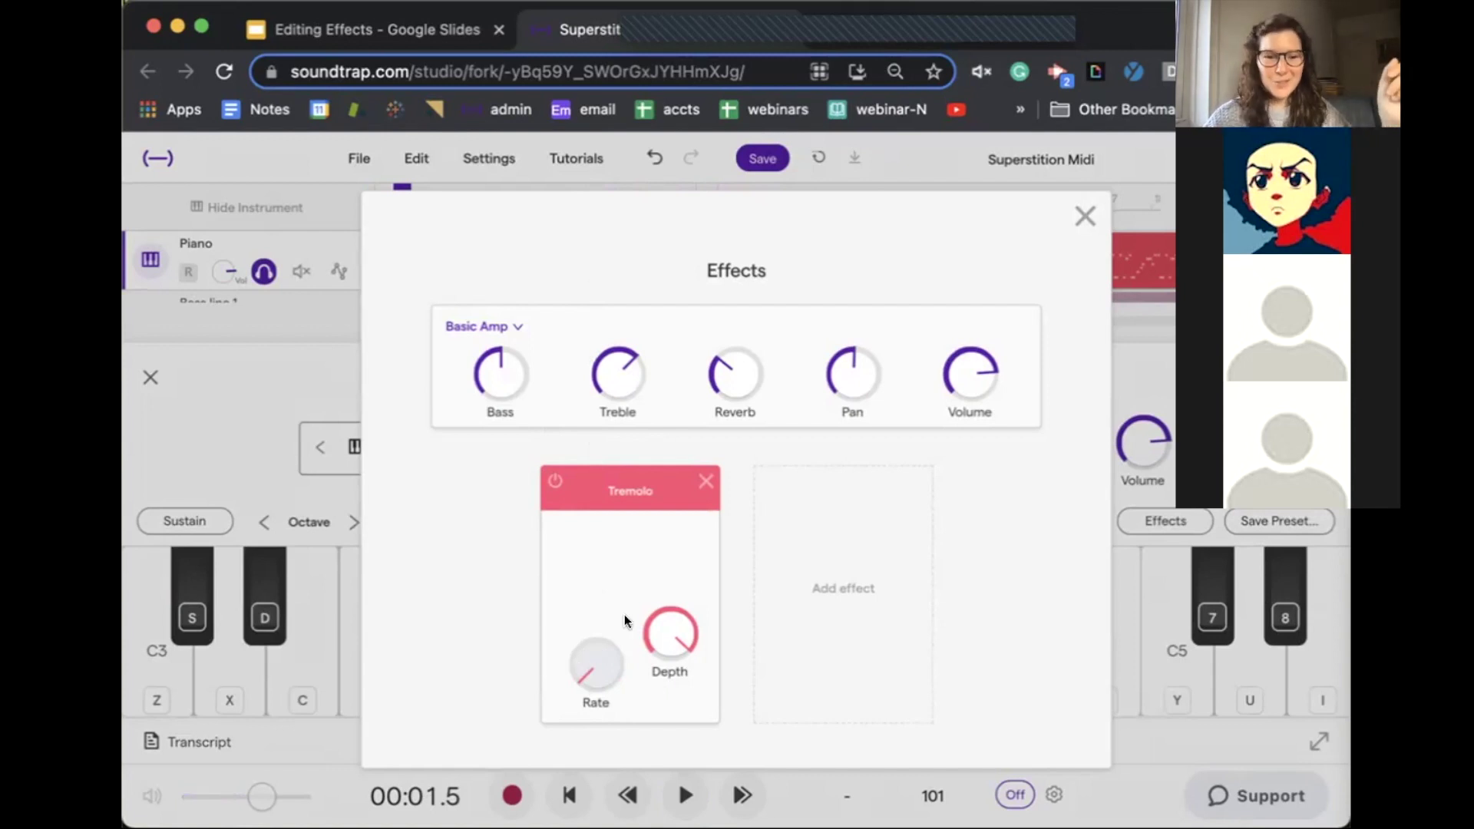
Step: Set the Piano Tremolo's Rate to maximum and play while turning Depth from near minimum up to about halfway
drag(588, 676, 641, 238)
drag(668, 695, 563, 701)
key(space)
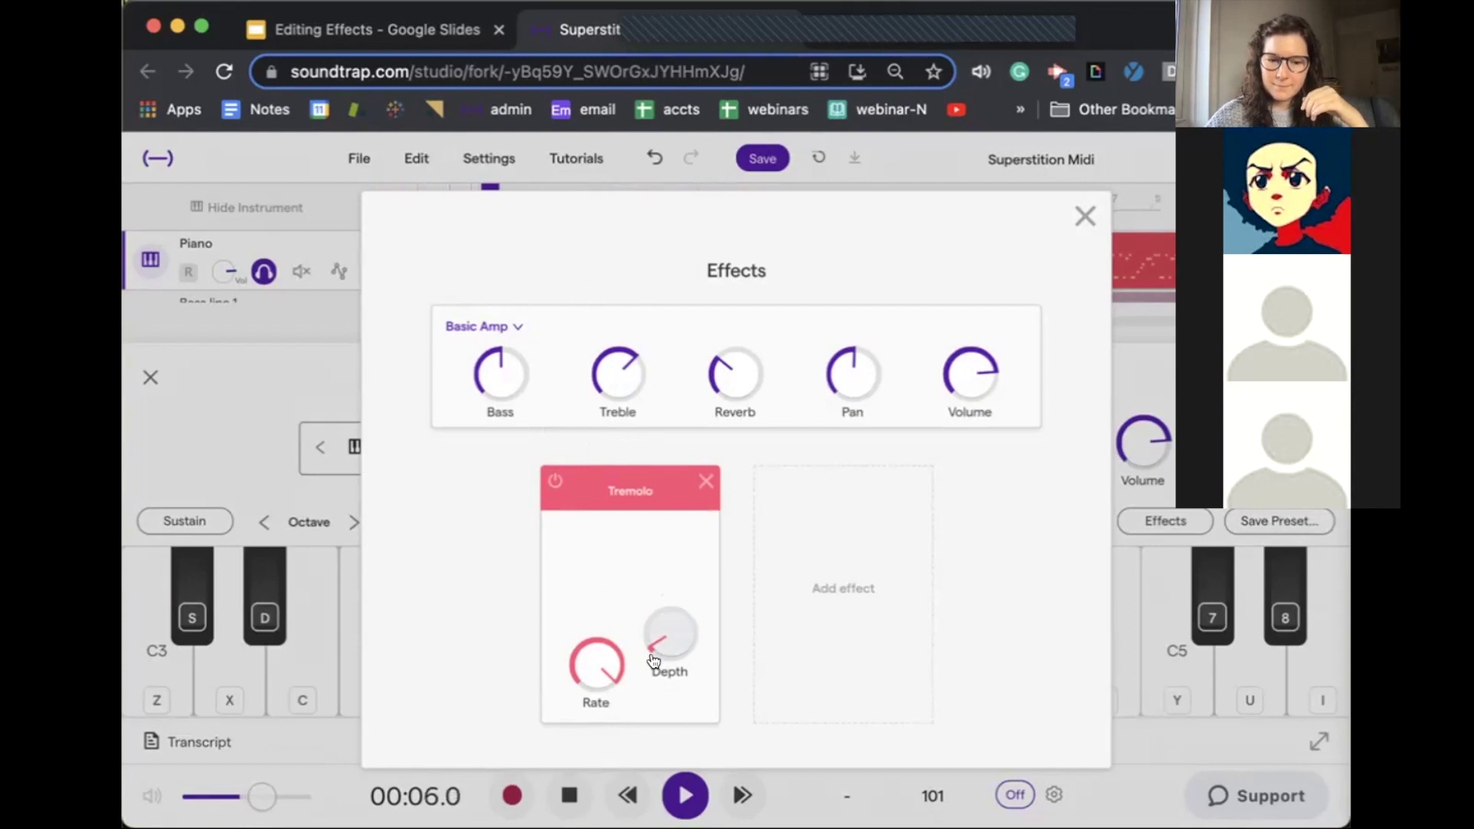
drag(655, 652, 684, 530)
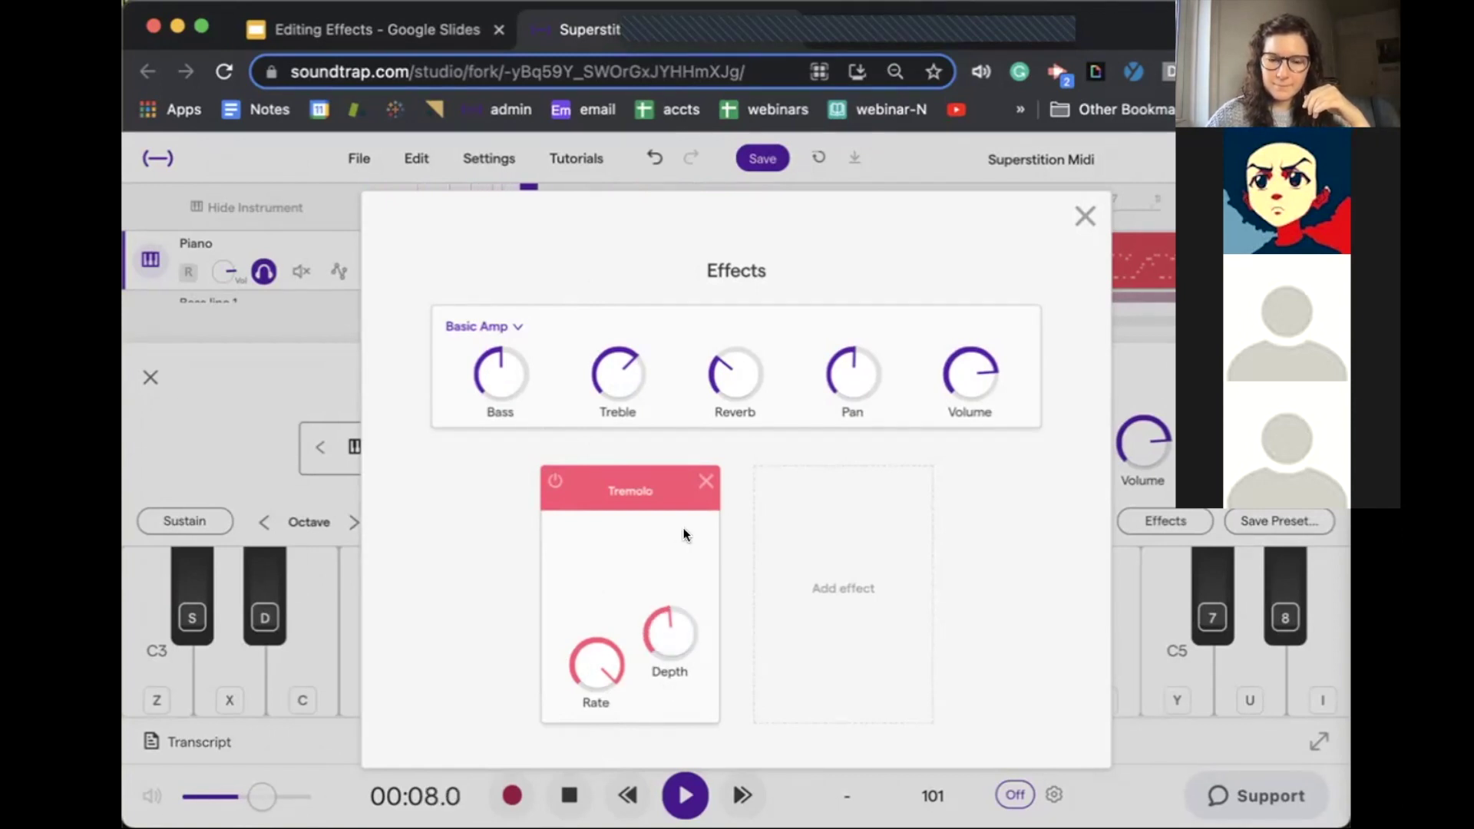
Step: Lower the Rate of the Piano track's Tremolo to a little above halfway during playback and remove the Tremolo effect
drag(584, 660, 587, 730)
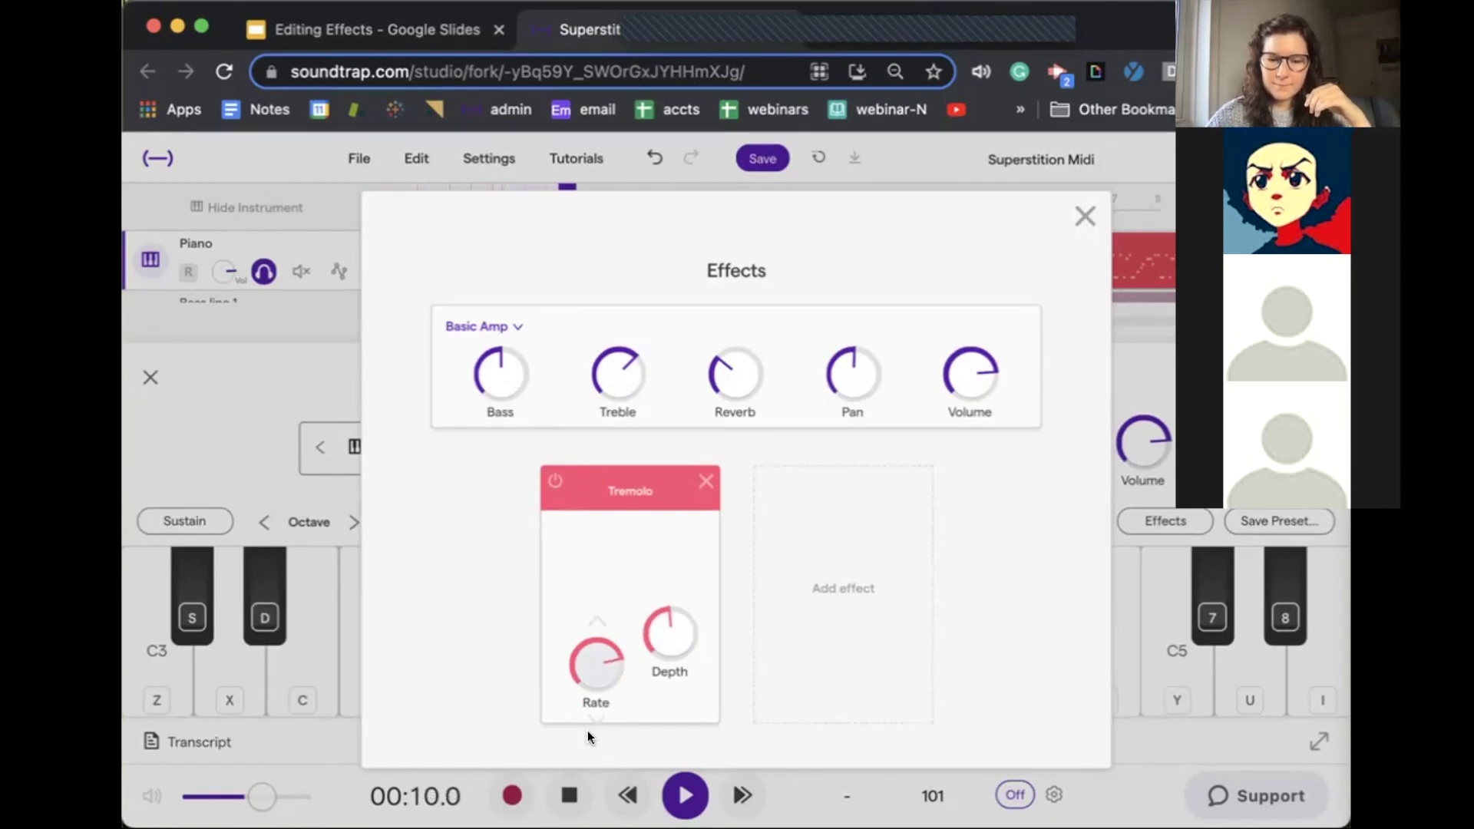
drag(577, 652, 594, 691)
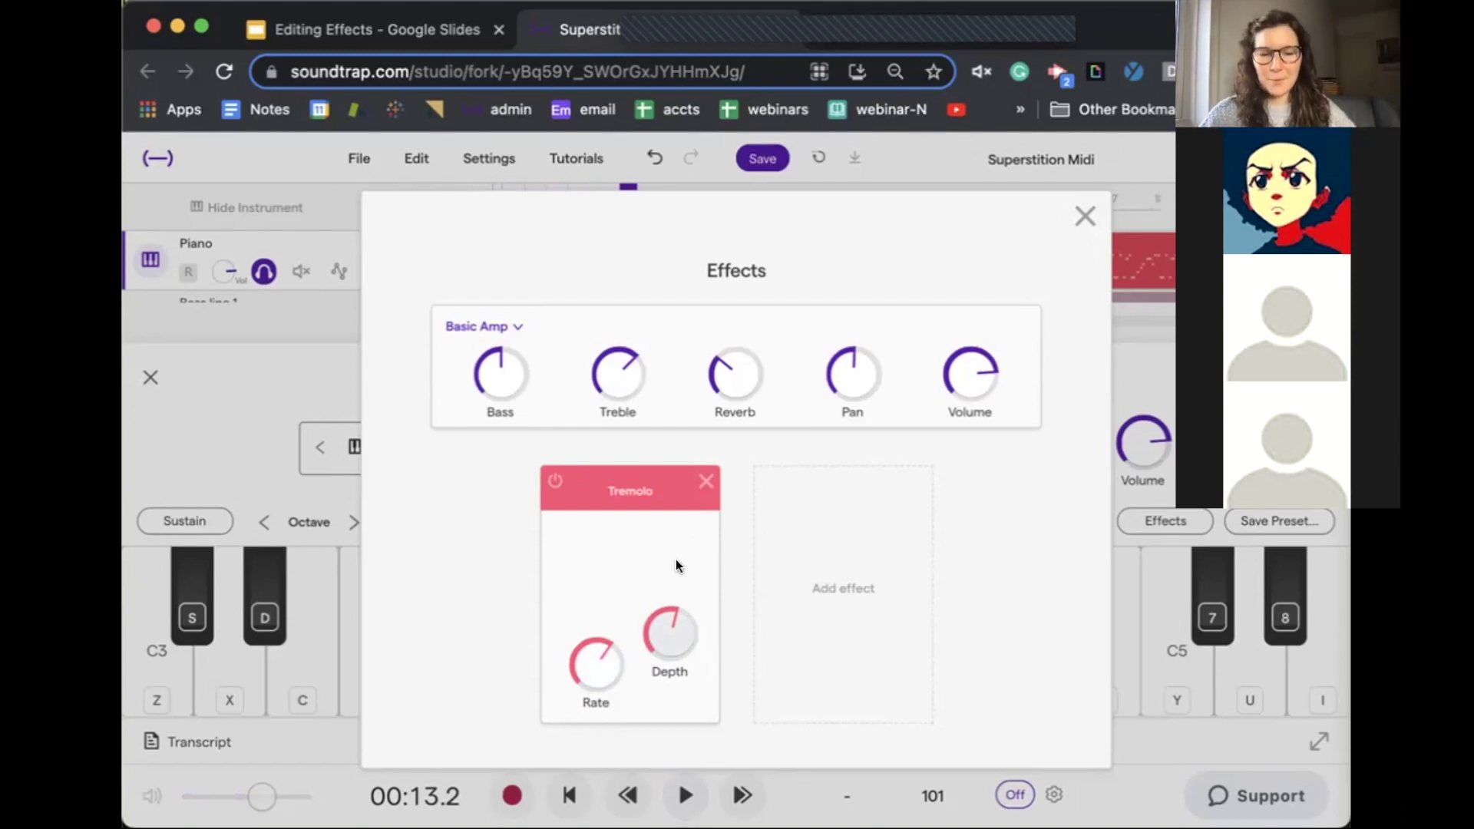
click(703, 481)
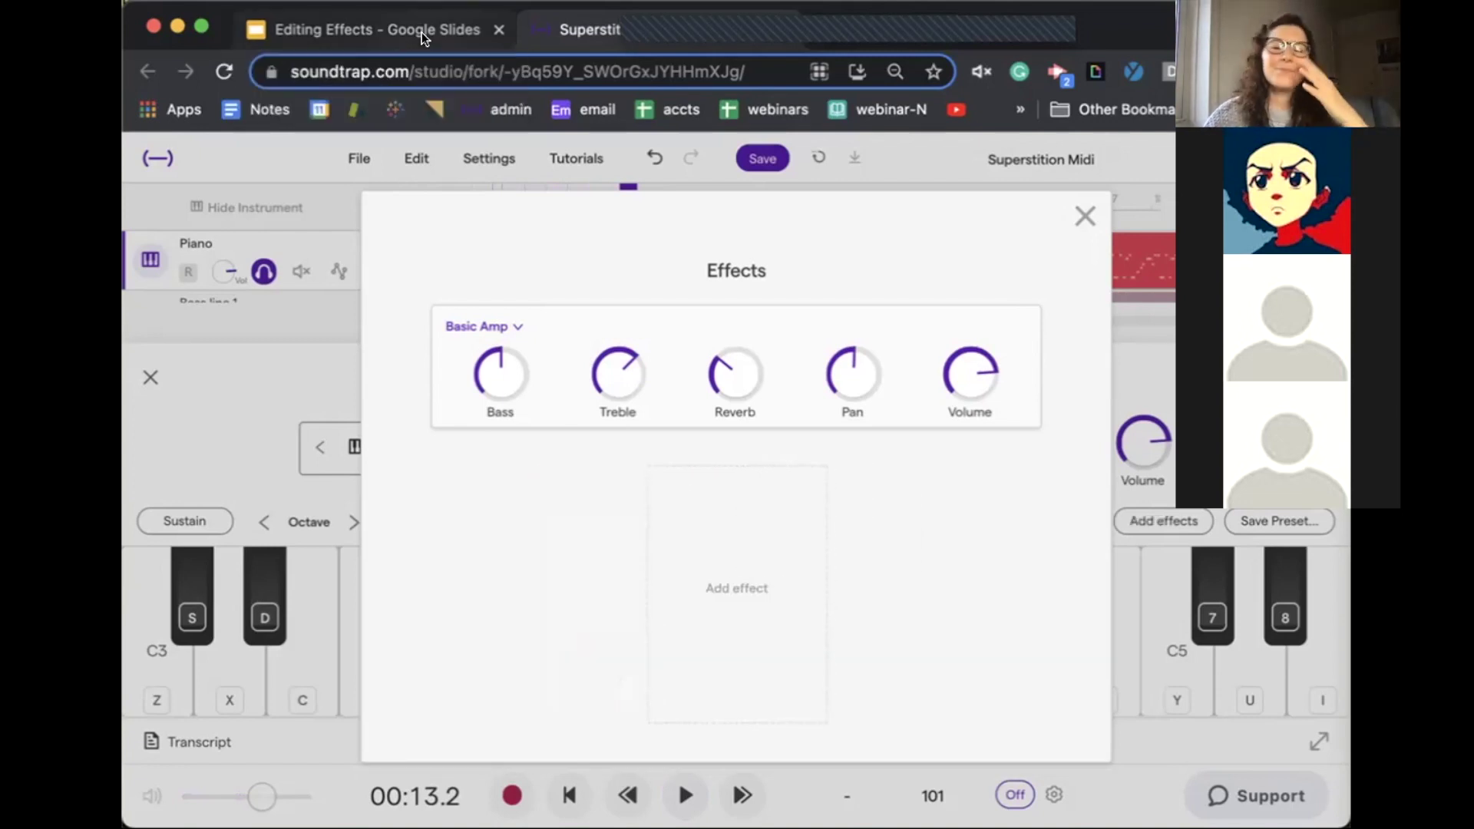
Step: View the "How to use Compressors" slides in Google Slides and return to the Soundtrap project
click(422, 32)
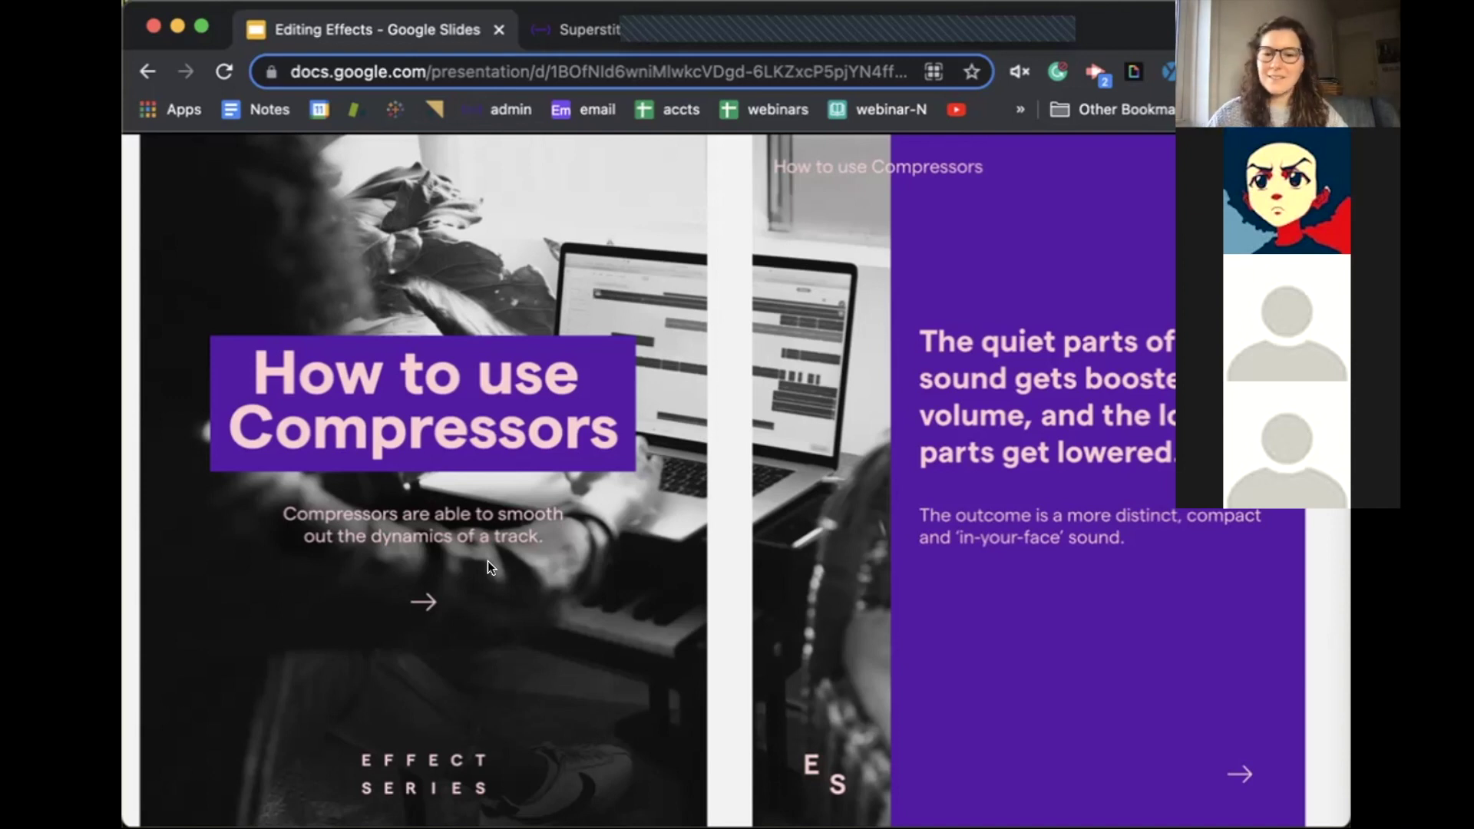
click(585, 21)
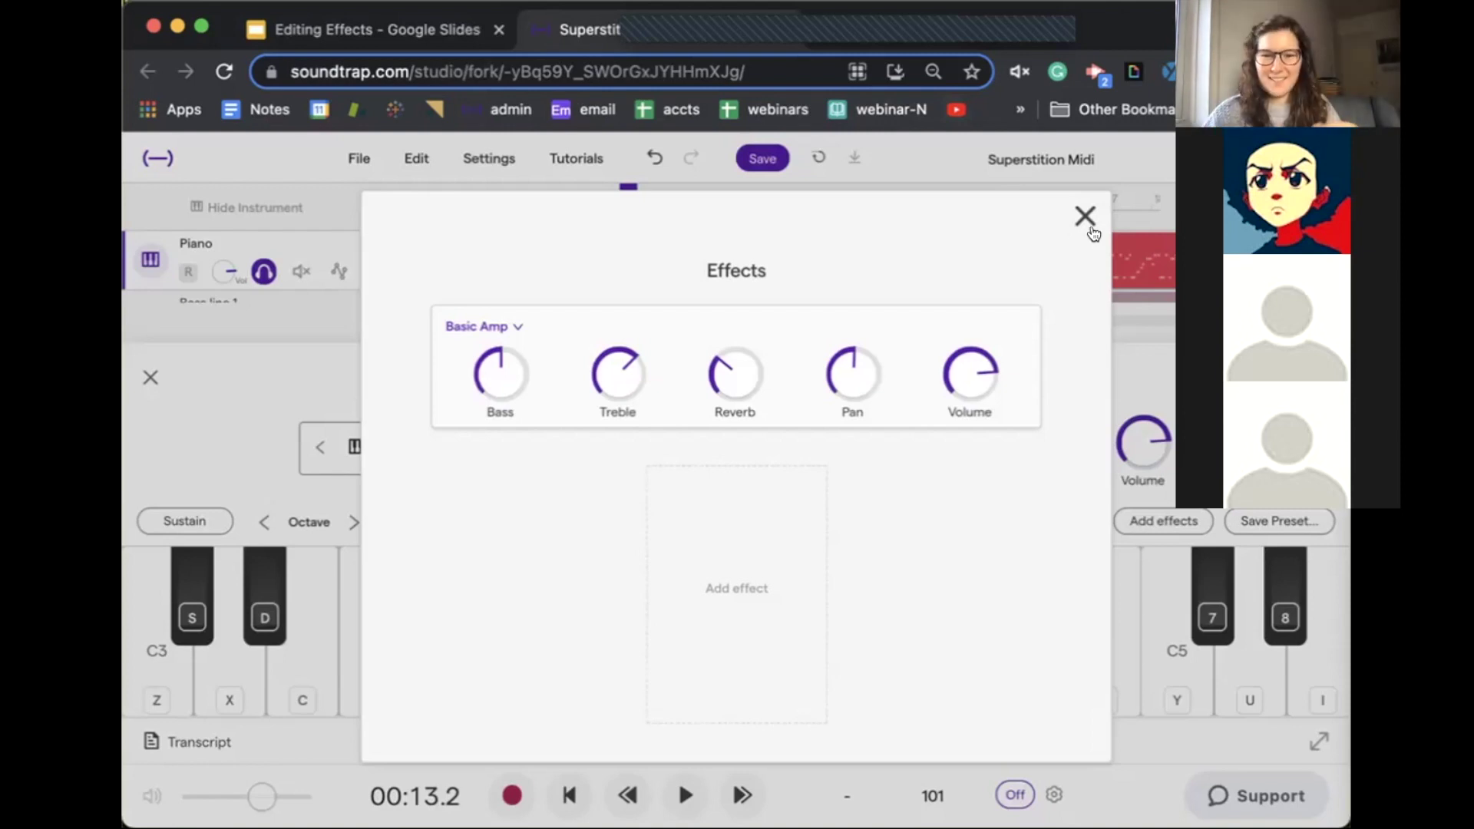
Step: Add the Compressor One, Compressor Two and Dynamics Compressor effects to the Piano track
click(753, 577)
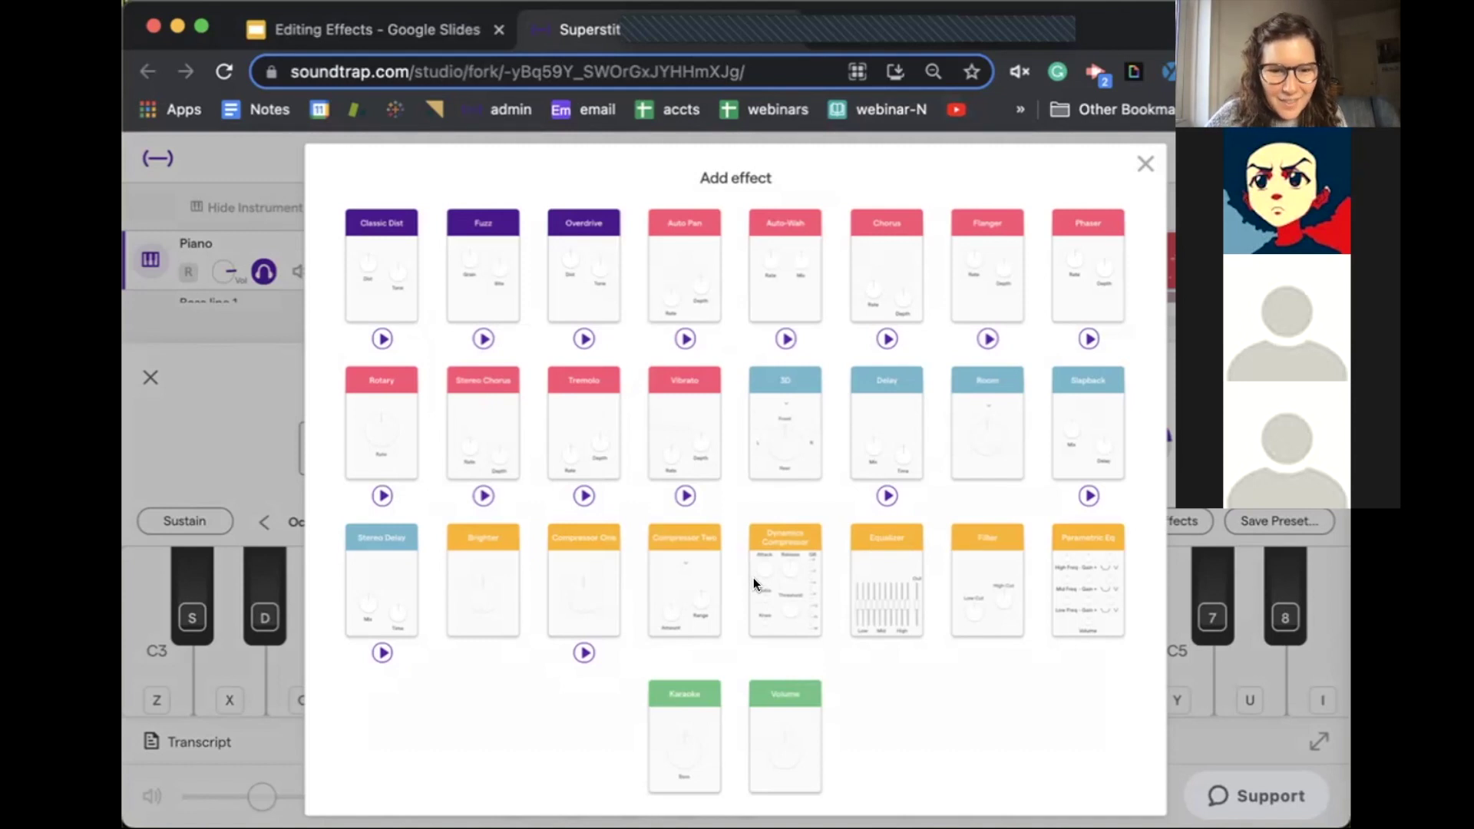
click(584, 577)
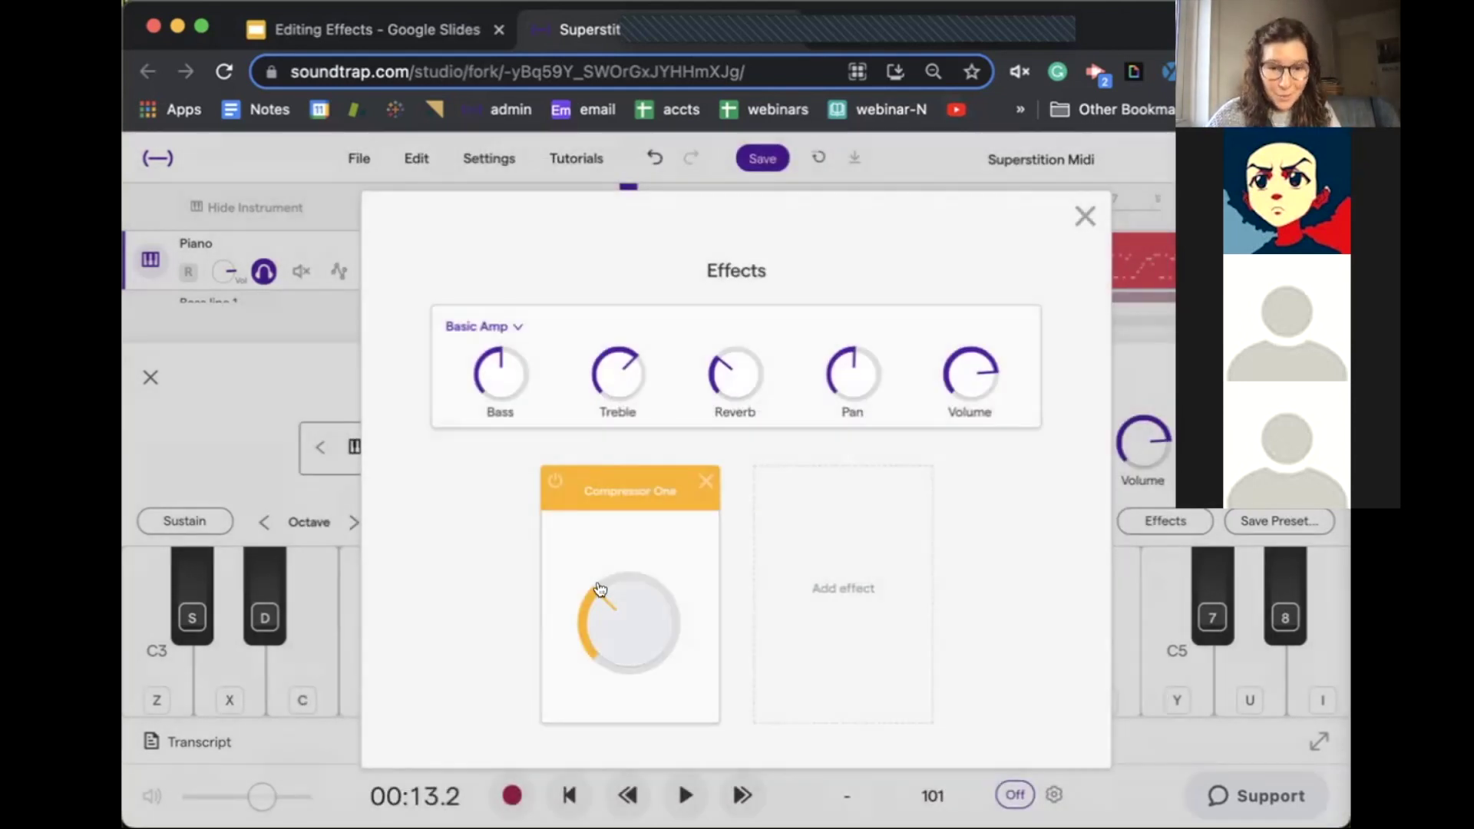
click(812, 548)
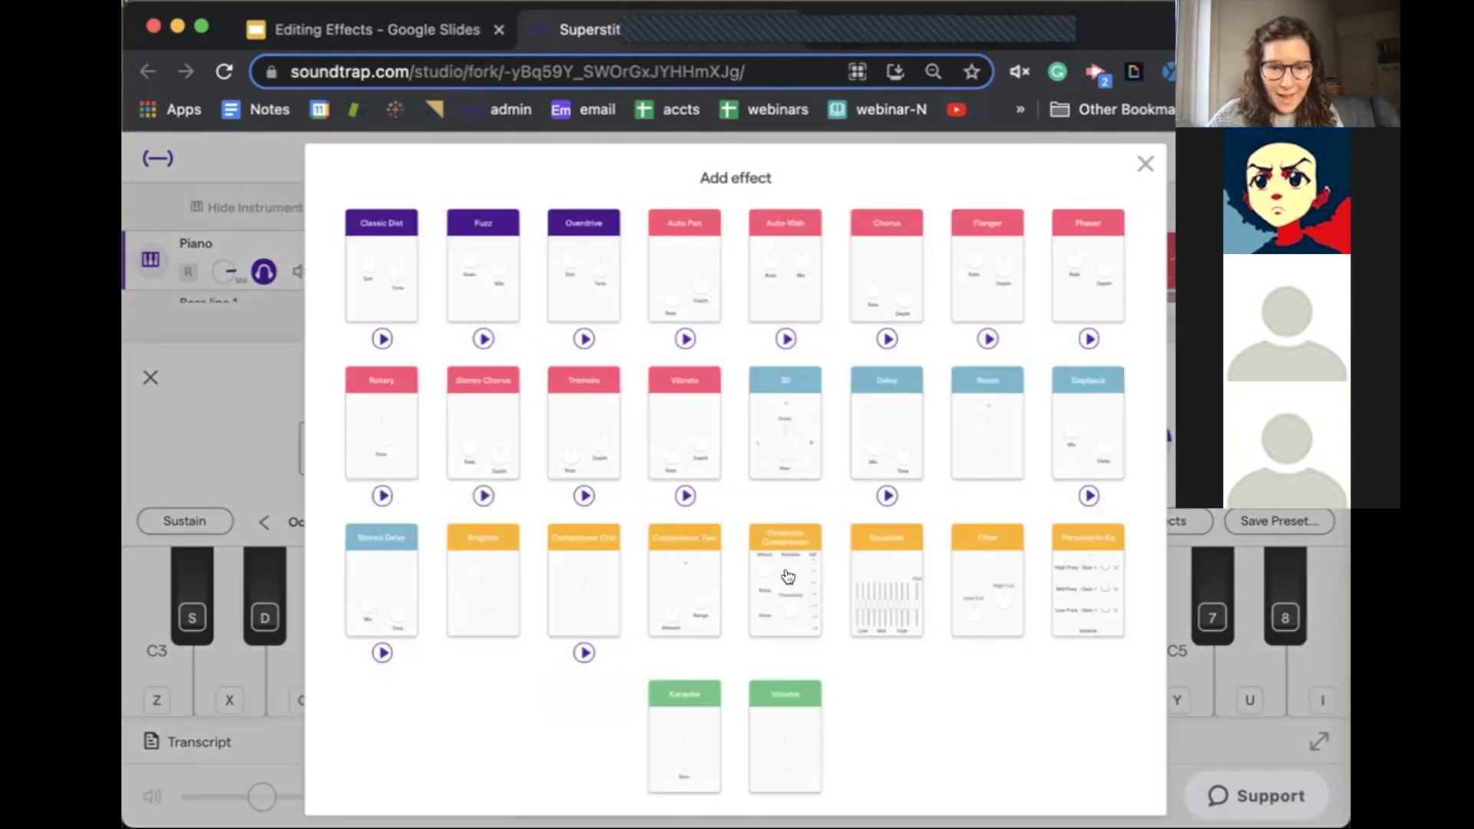
click(707, 596)
click(931, 589)
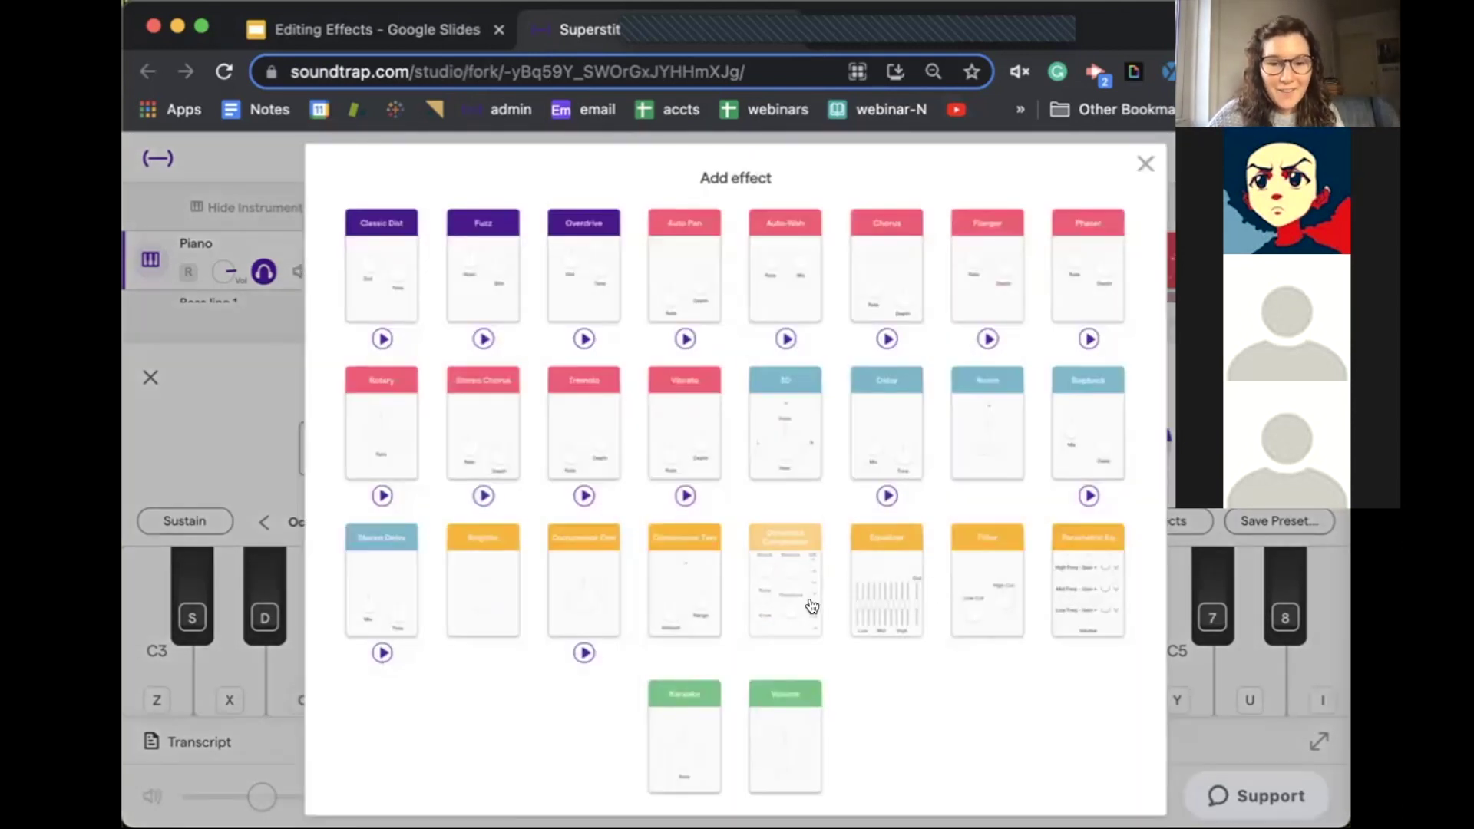
click(811, 605)
click(403, 595)
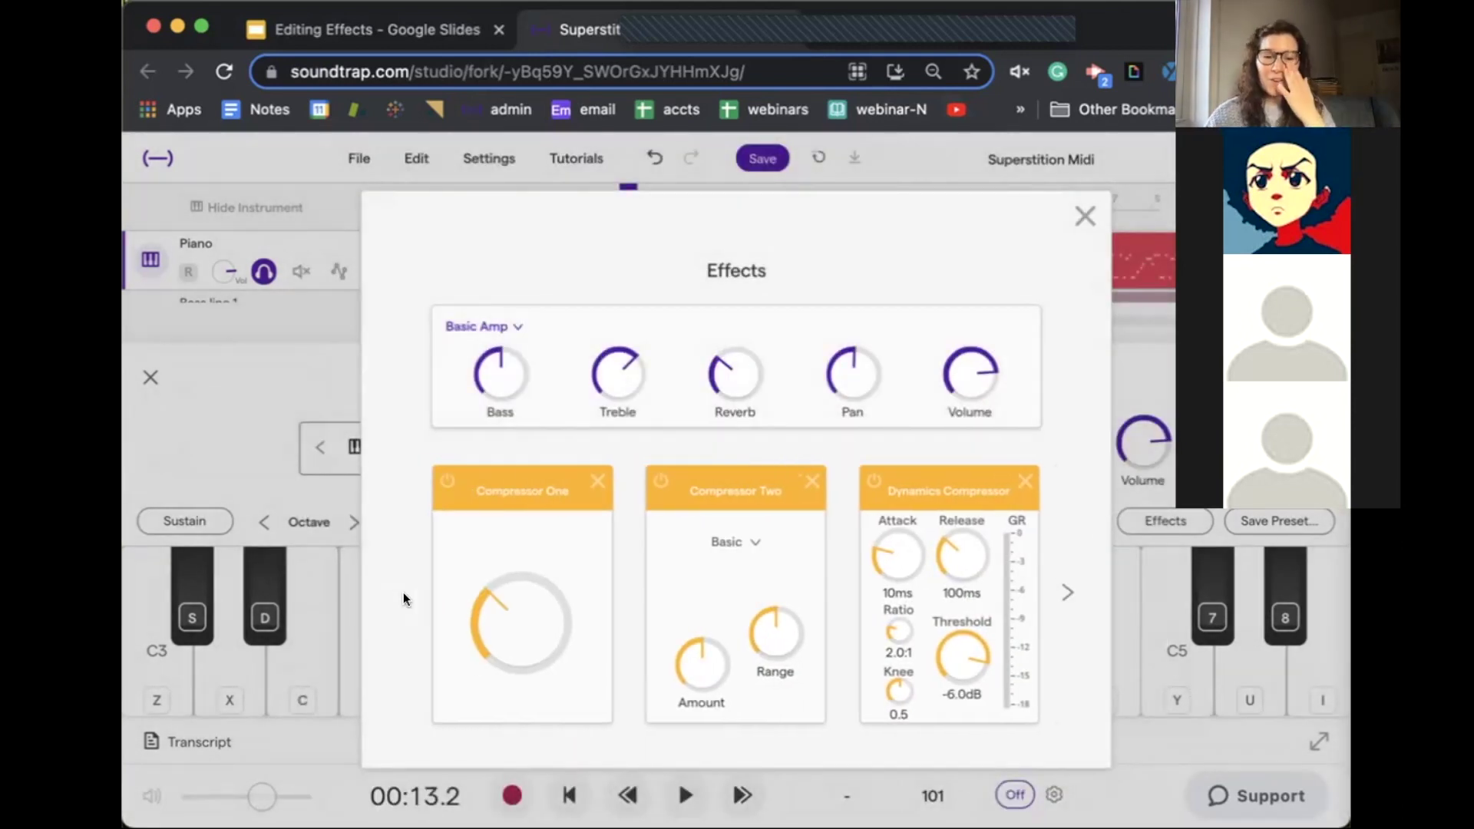
Step: Switch off Compressor Two and Dynamics Compressor and turn Compressor One up to maximum during playback
click(659, 476)
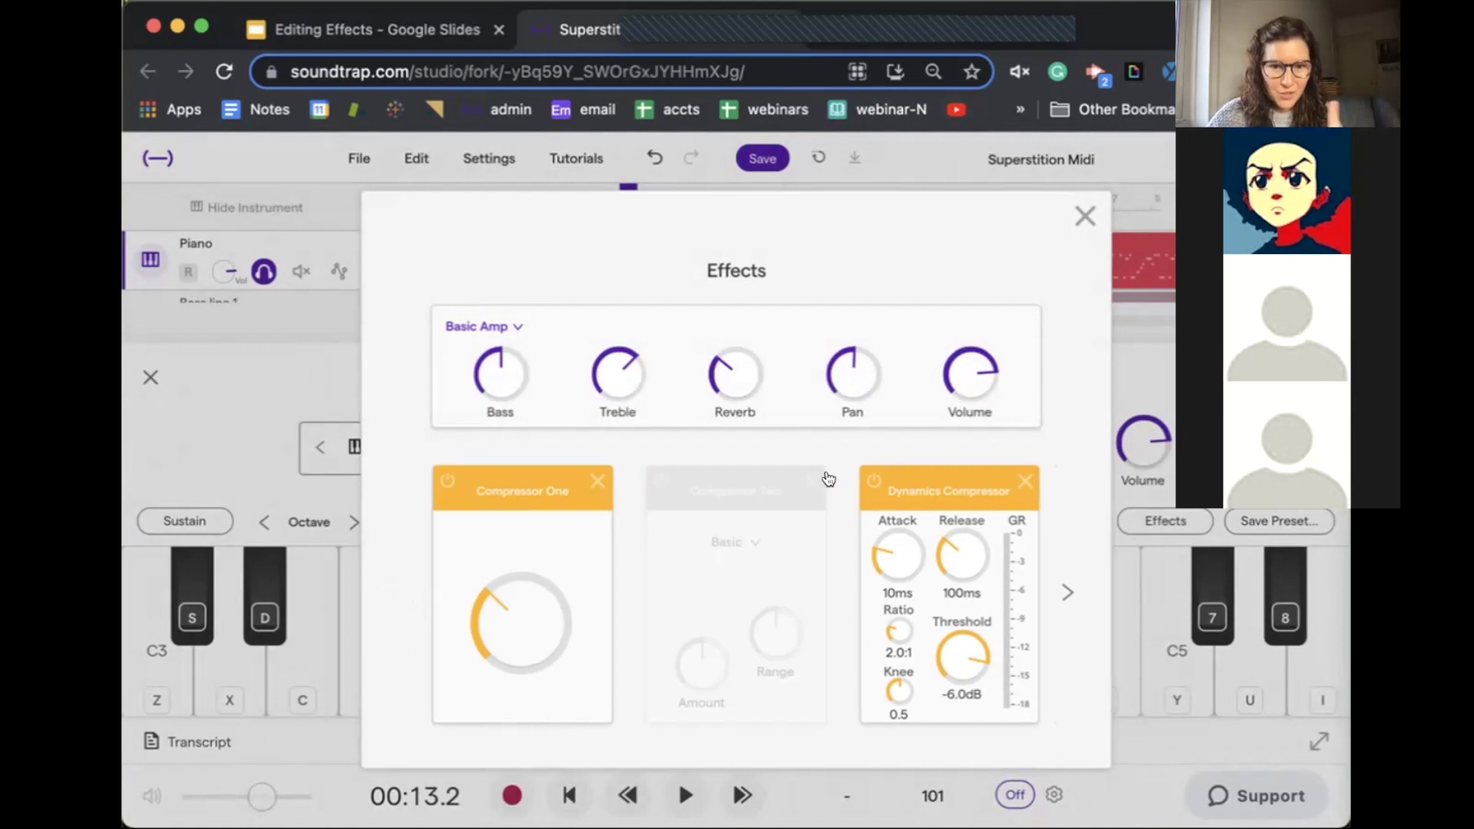
click(865, 477)
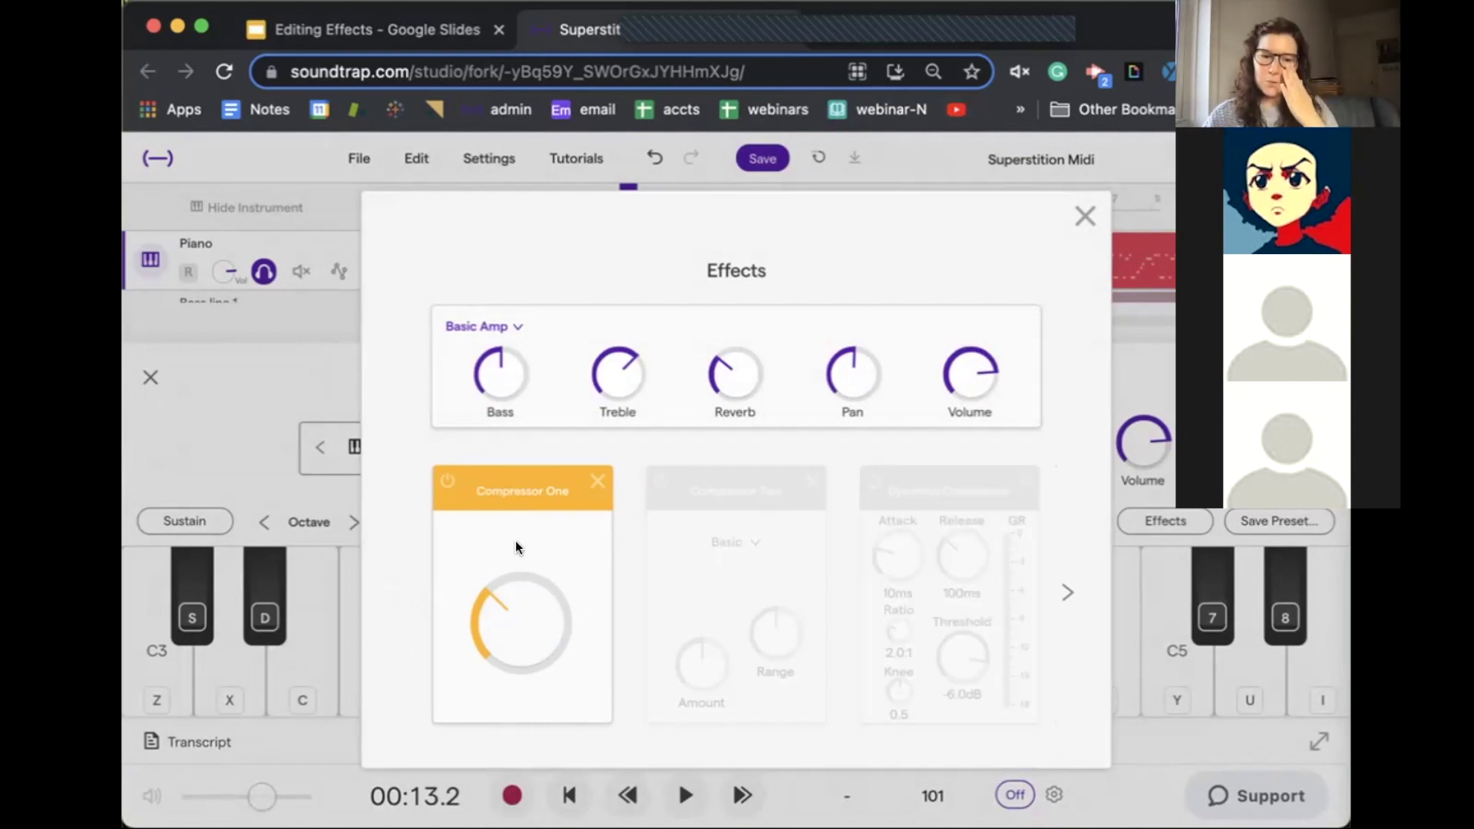
key(space)
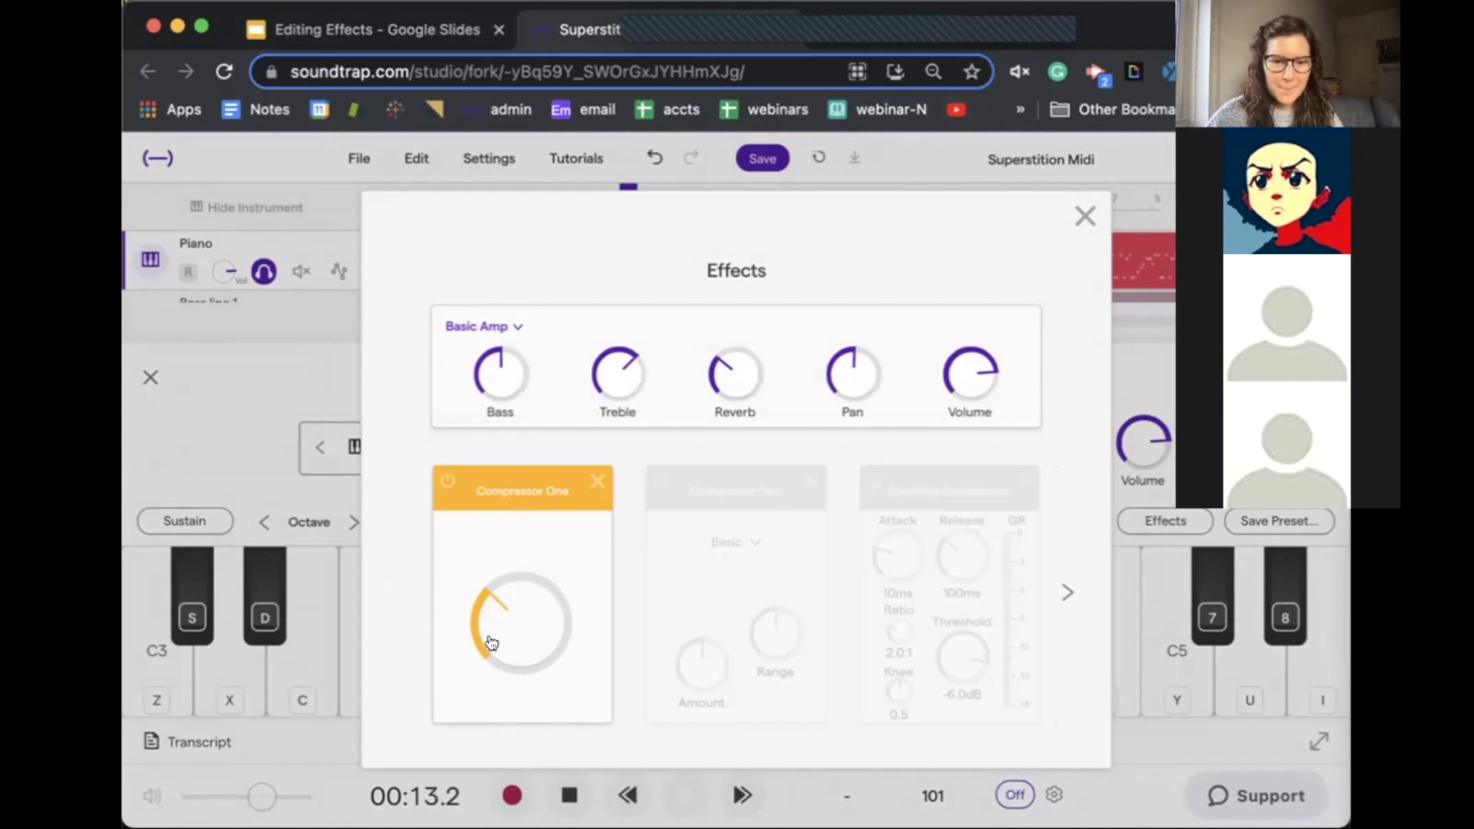
drag(490, 648, 517, 443)
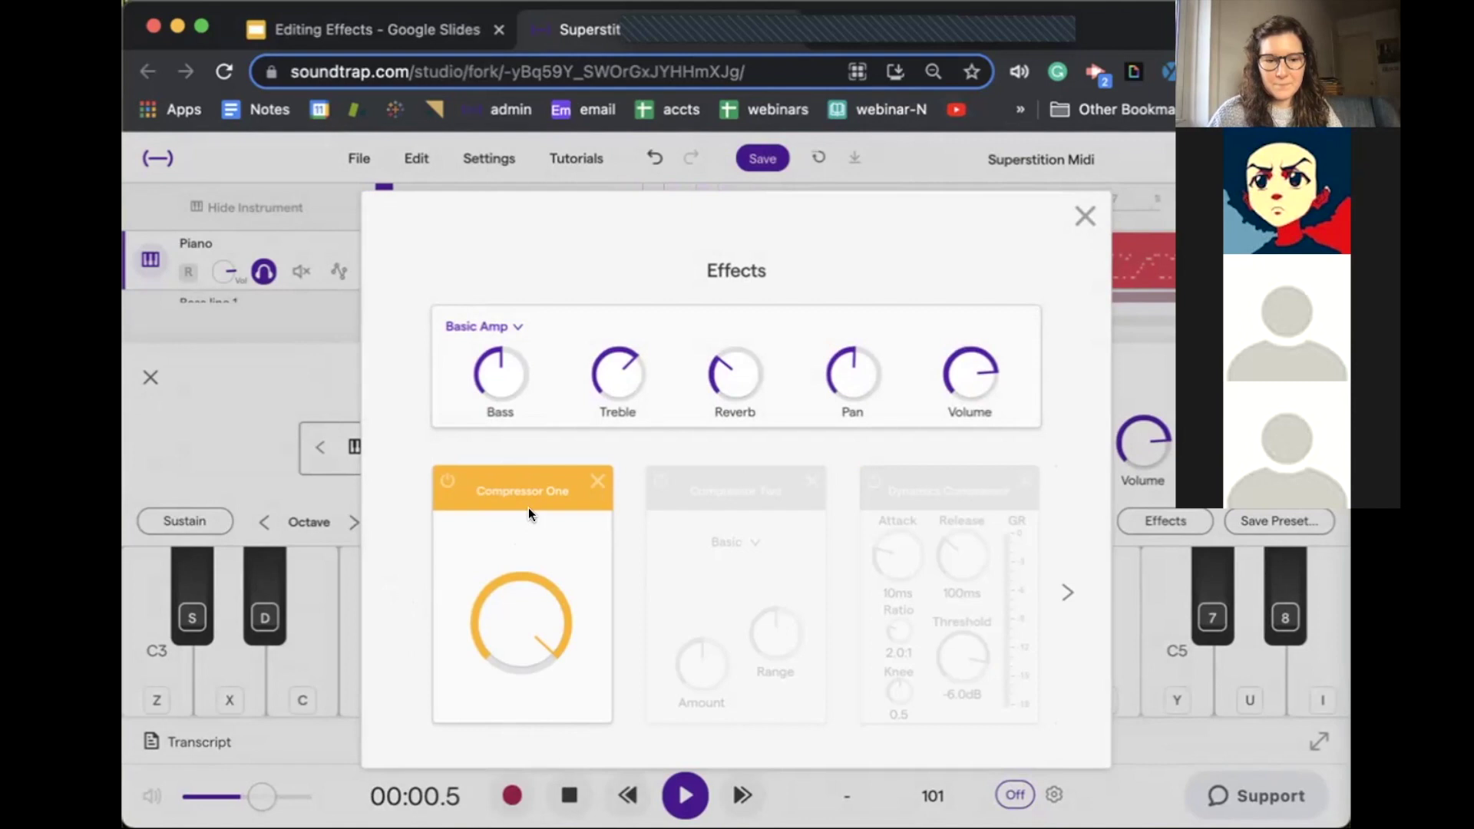
Step: Compare the Piano with Compressor One off and on during playback, and remove Compressor One
click(446, 479)
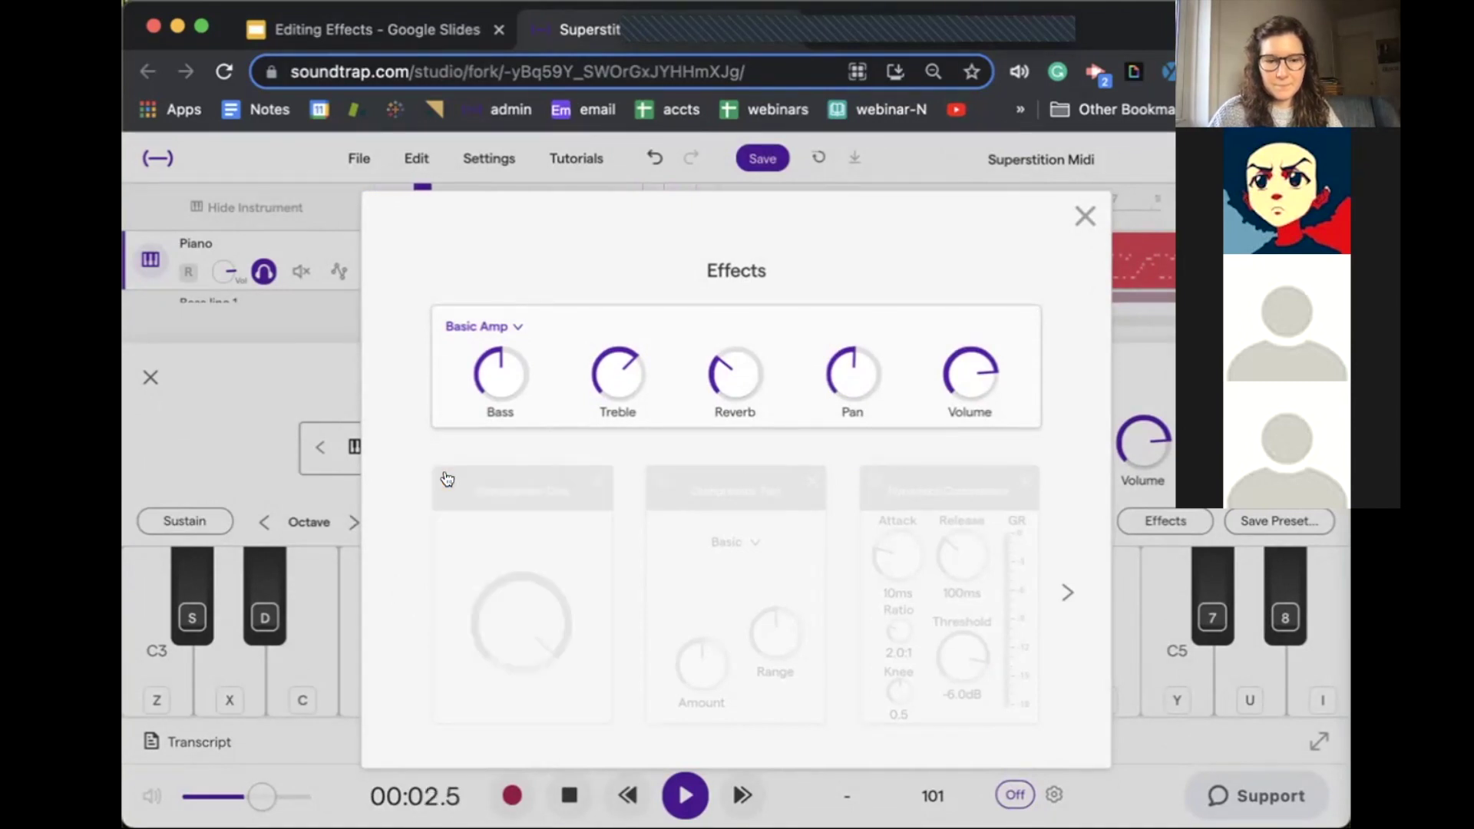
click(446, 479)
key(space)
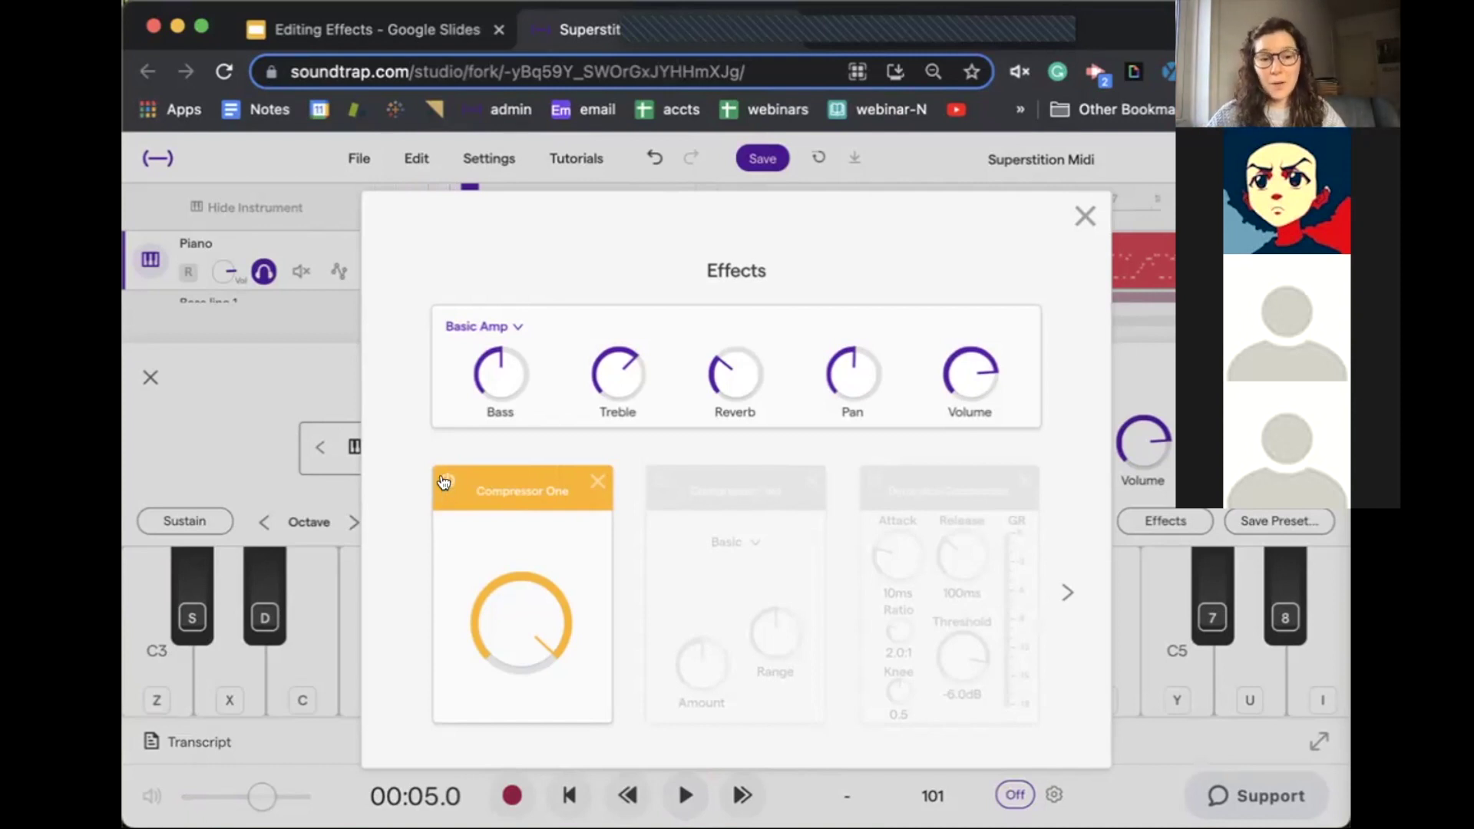
click(445, 481)
click(445, 481)
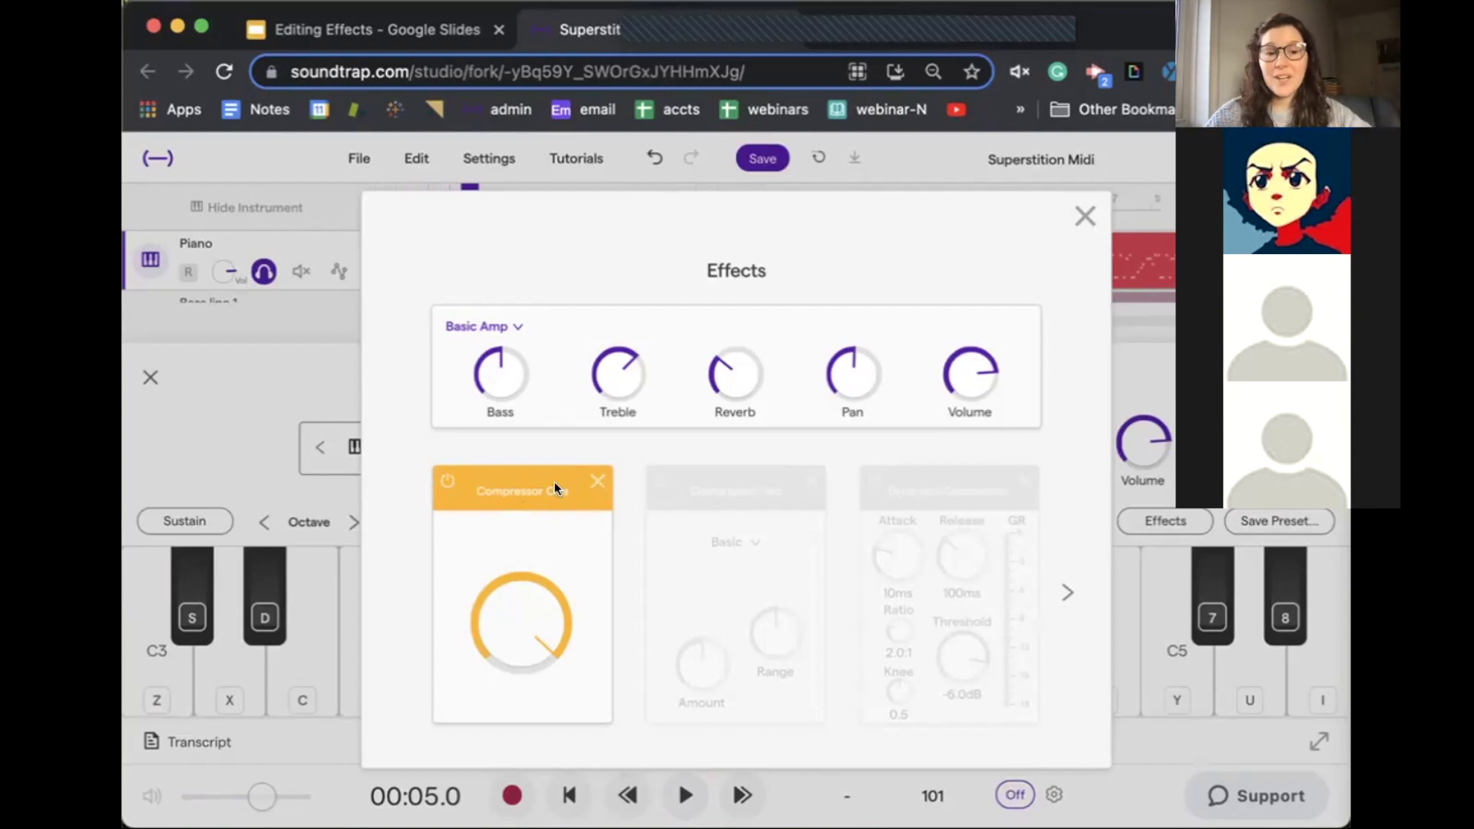
click(595, 482)
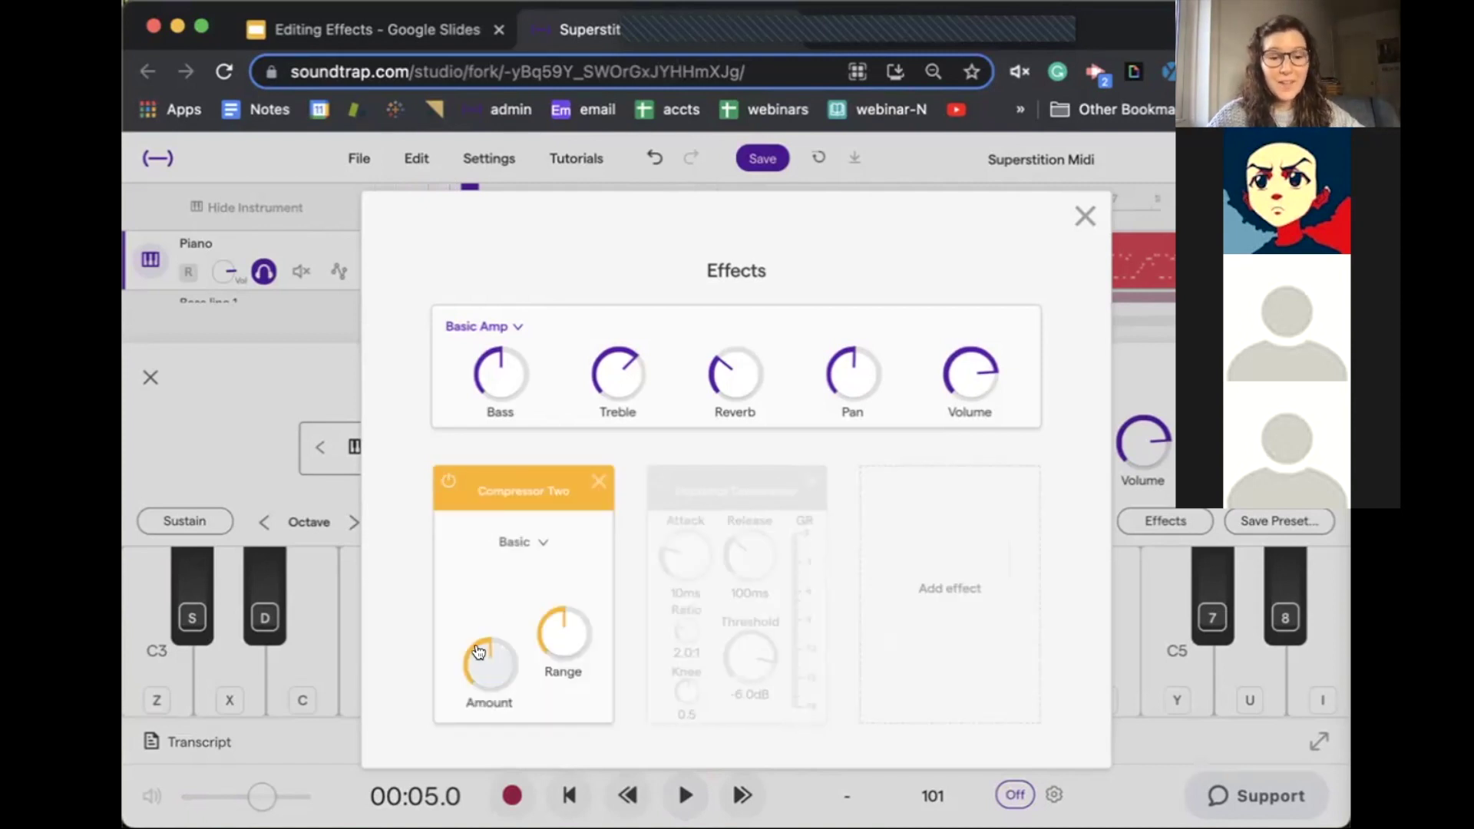
Step: Set both Amount and Range of Compressor Two to maximum and audition the Piano track
drag(480, 654, 479, 405)
drag(548, 630, 553, 206)
key(space)
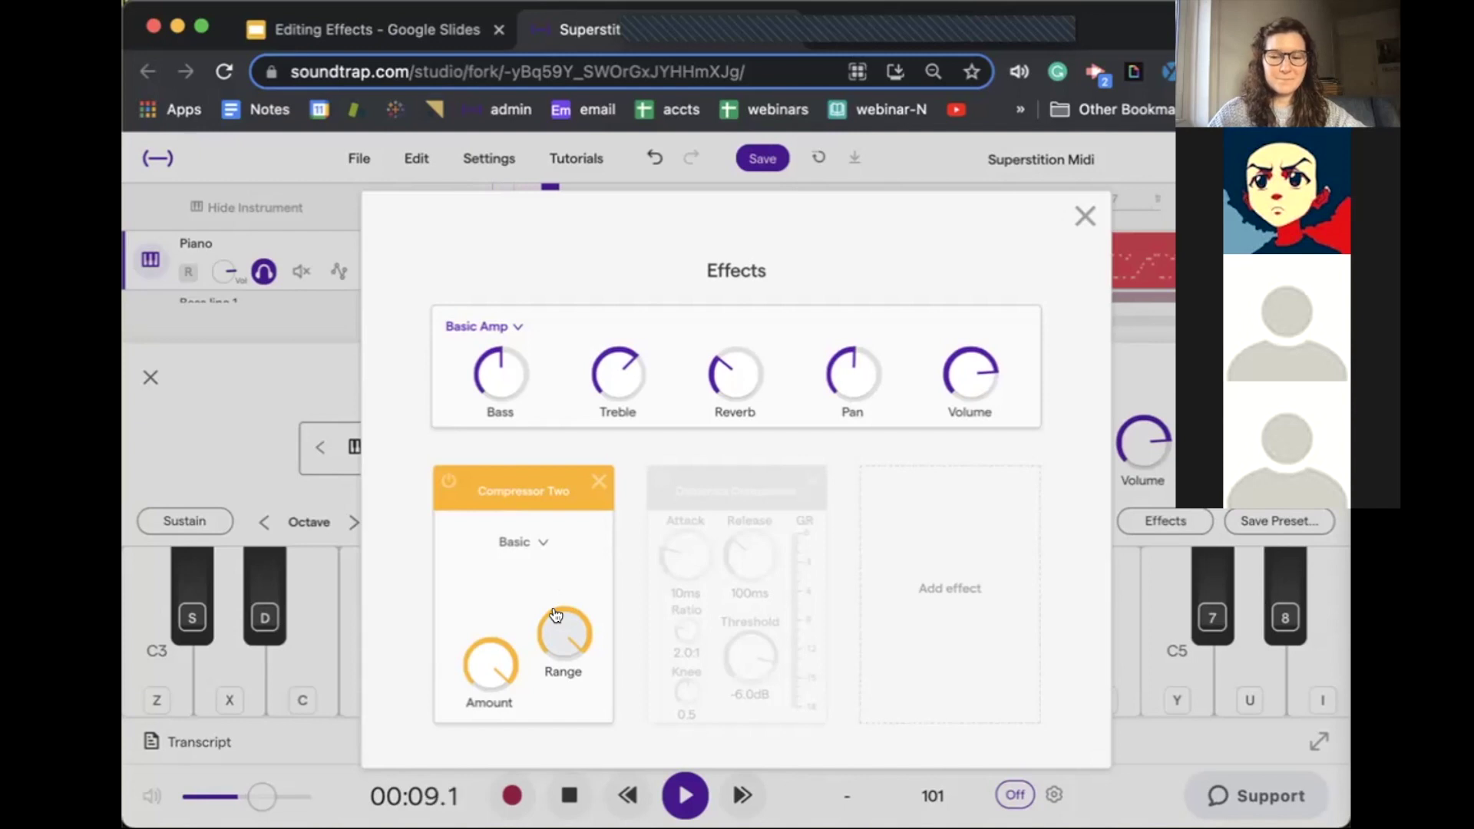
key(space)
Step: Turn the Range of Compressor Two down to minimum and audition the Piano track
drag(557, 614, 556, 768)
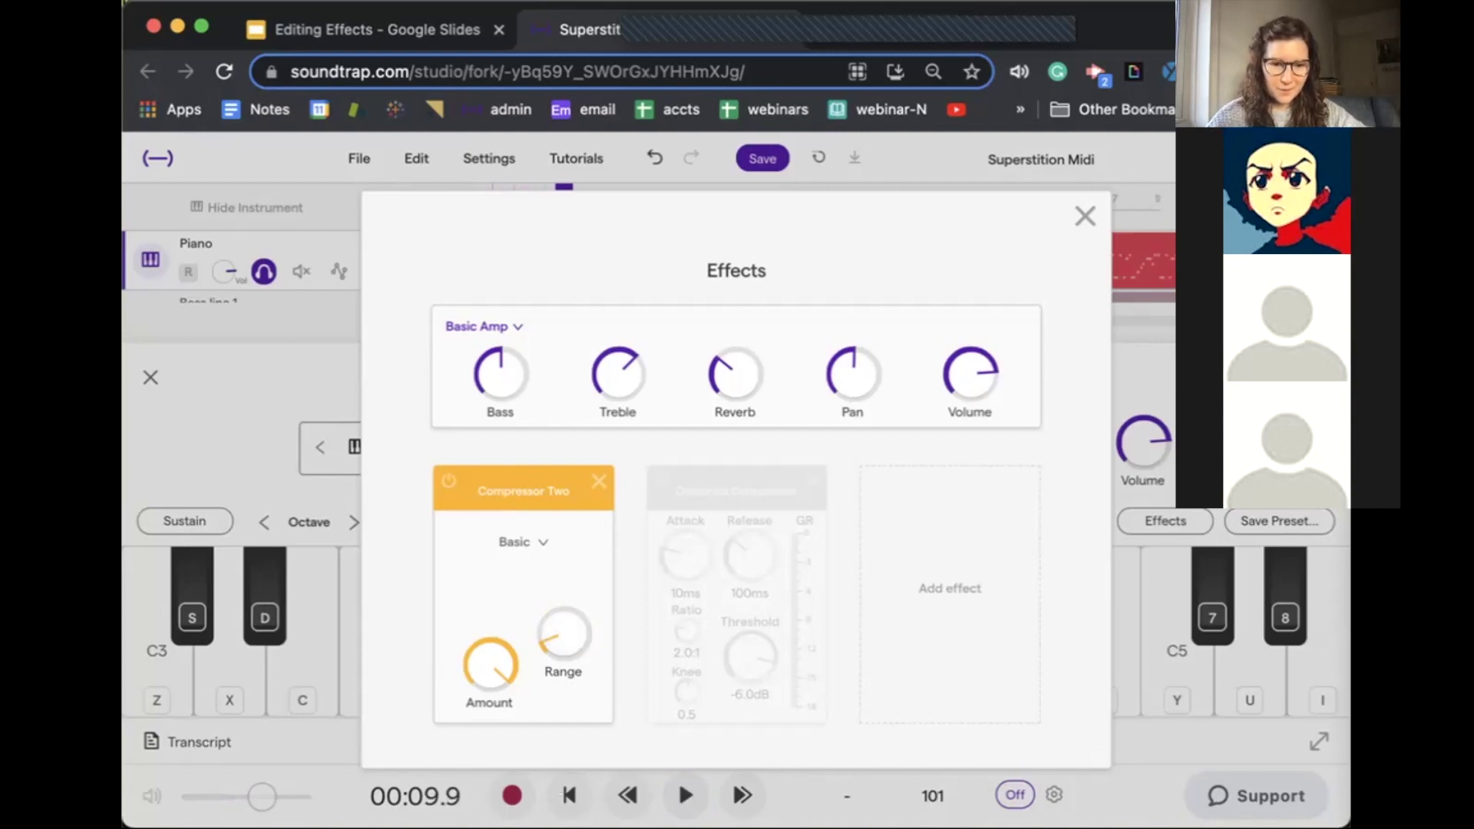
key(space)
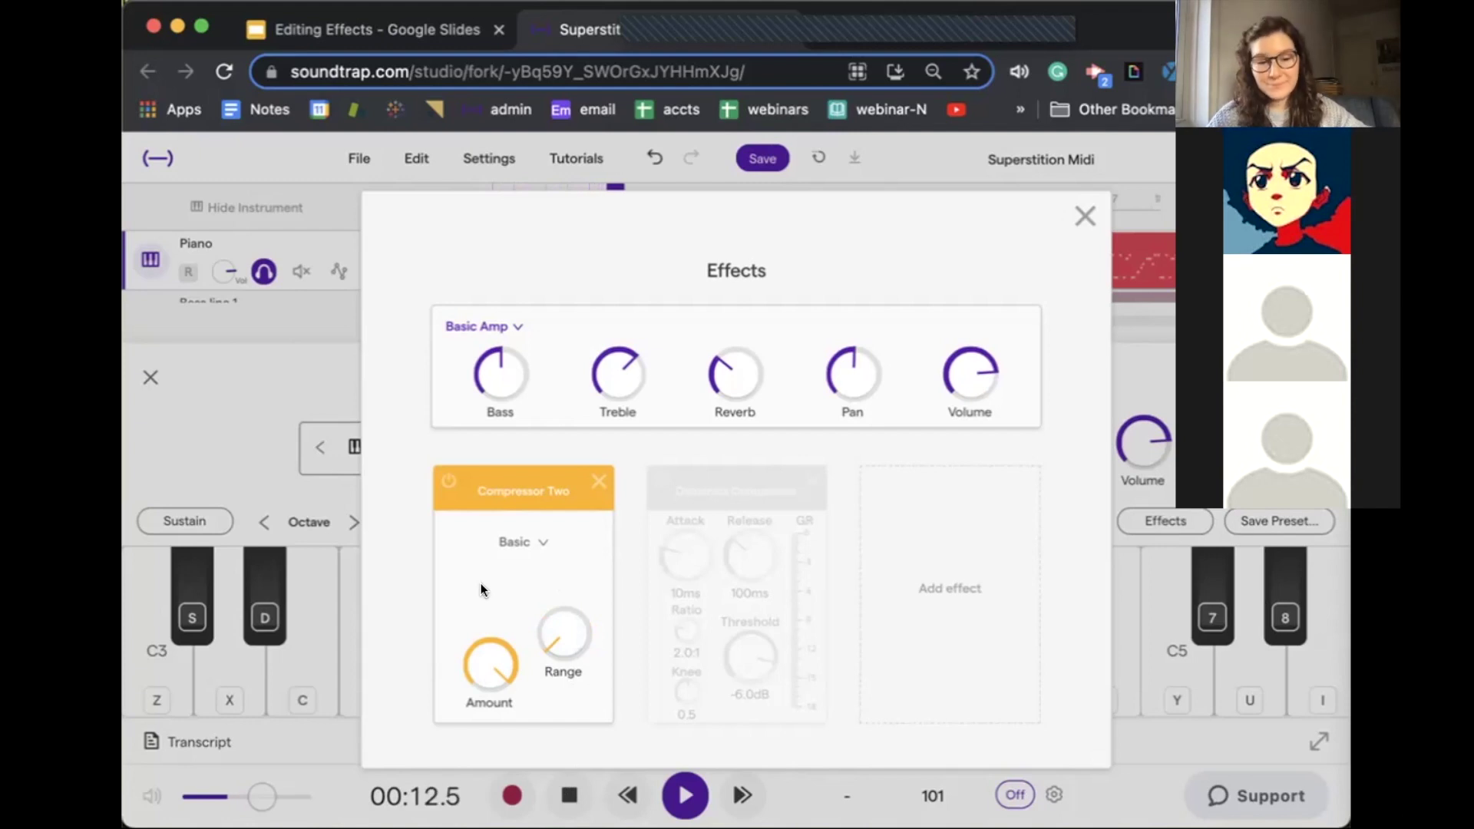
key(space)
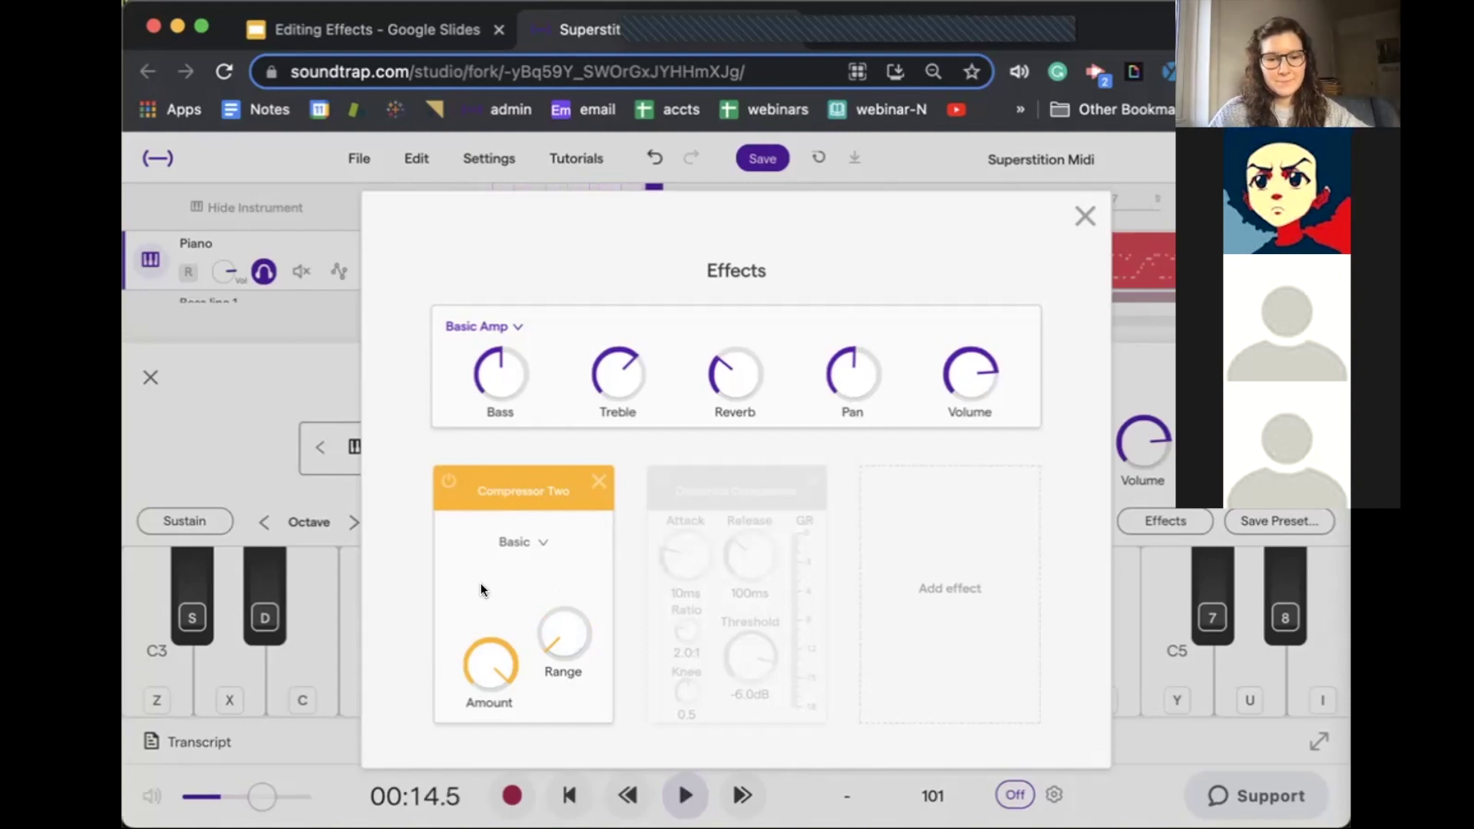
Step: Set Compressor Two's Amount to minimum and its Range to maximum, and audition the Piano track
drag(460, 645, 491, 724)
drag(553, 645, 556, 610)
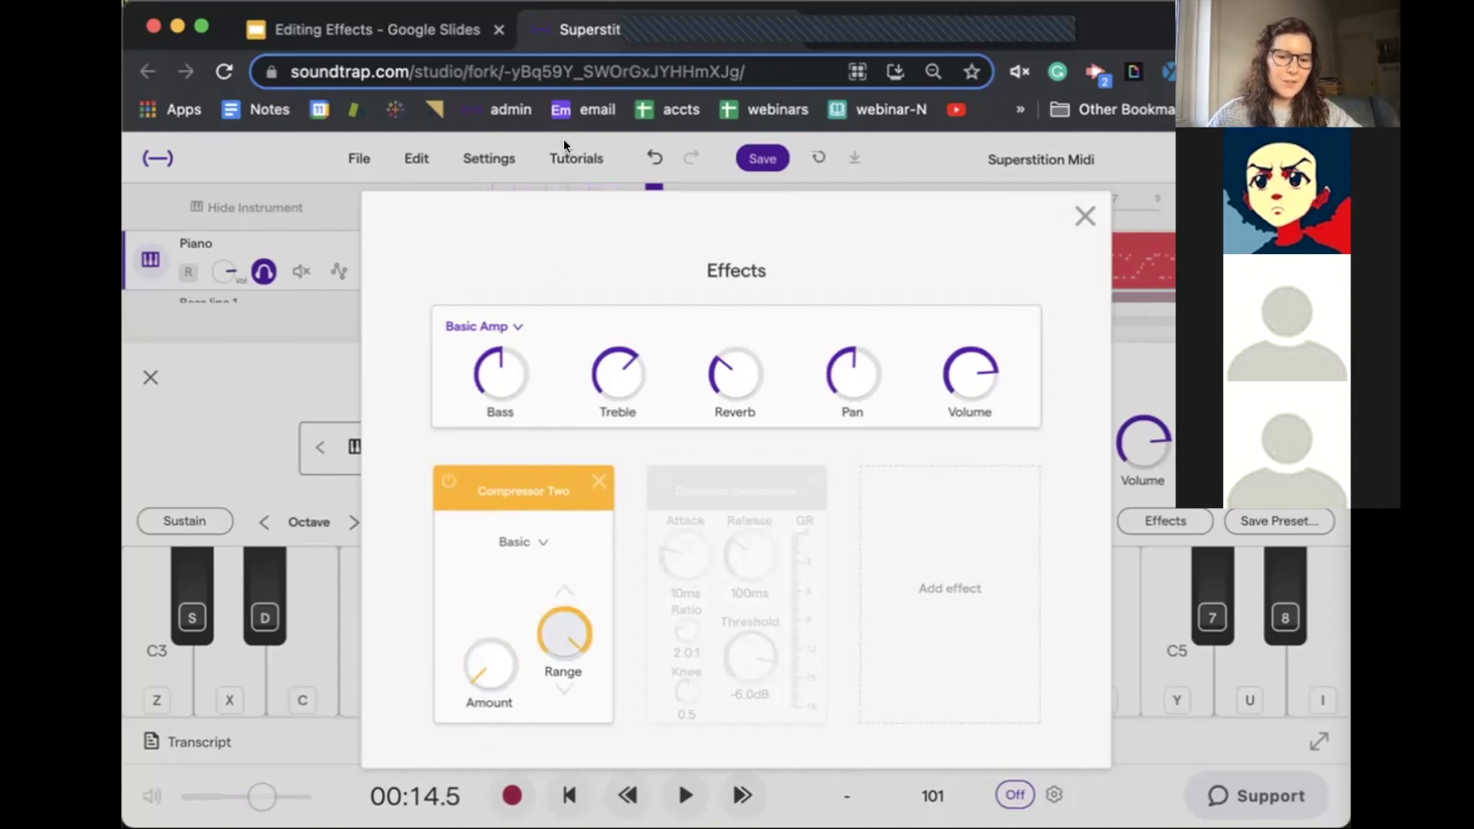
key(space)
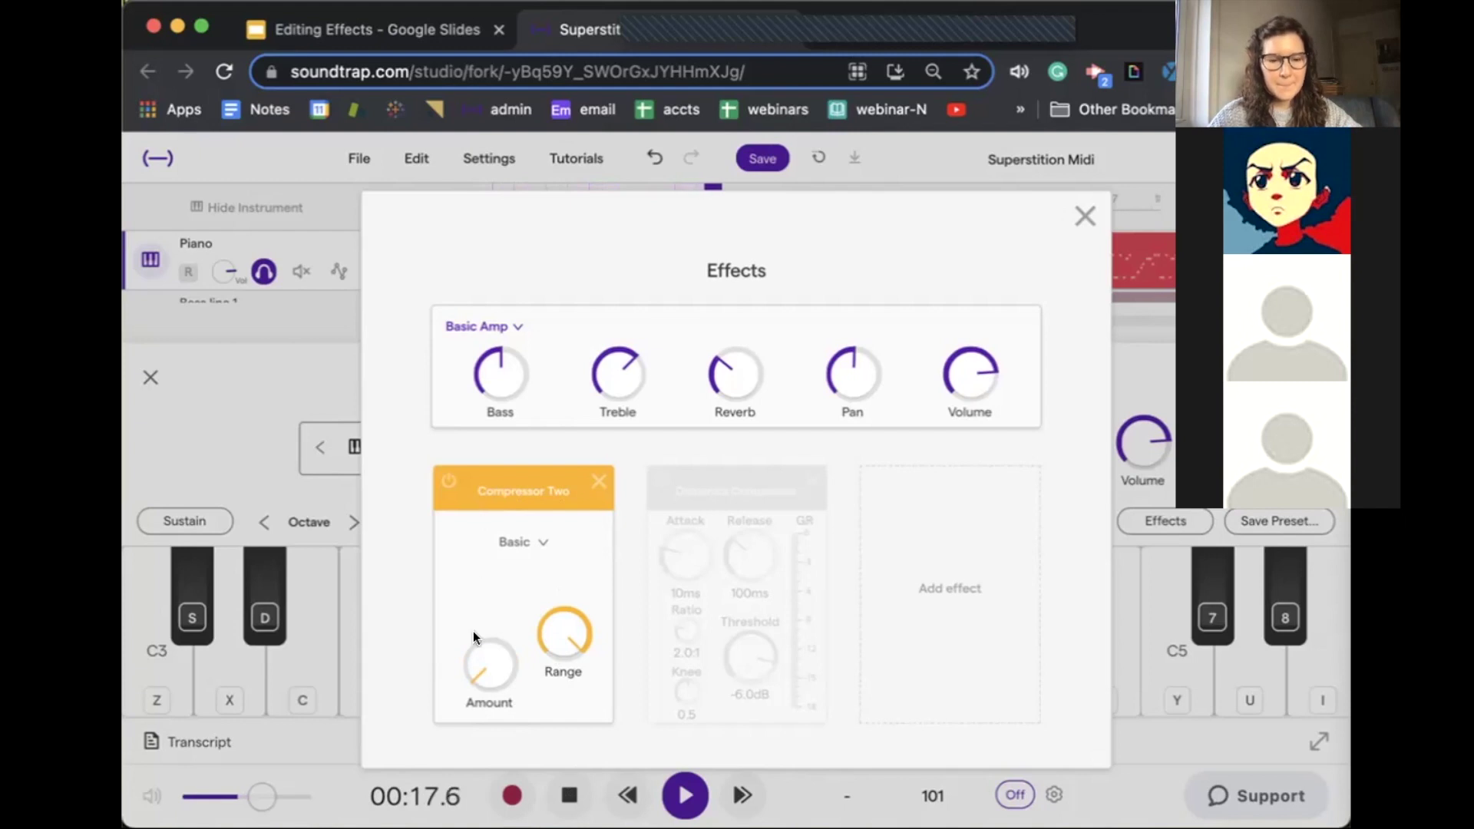
key(space)
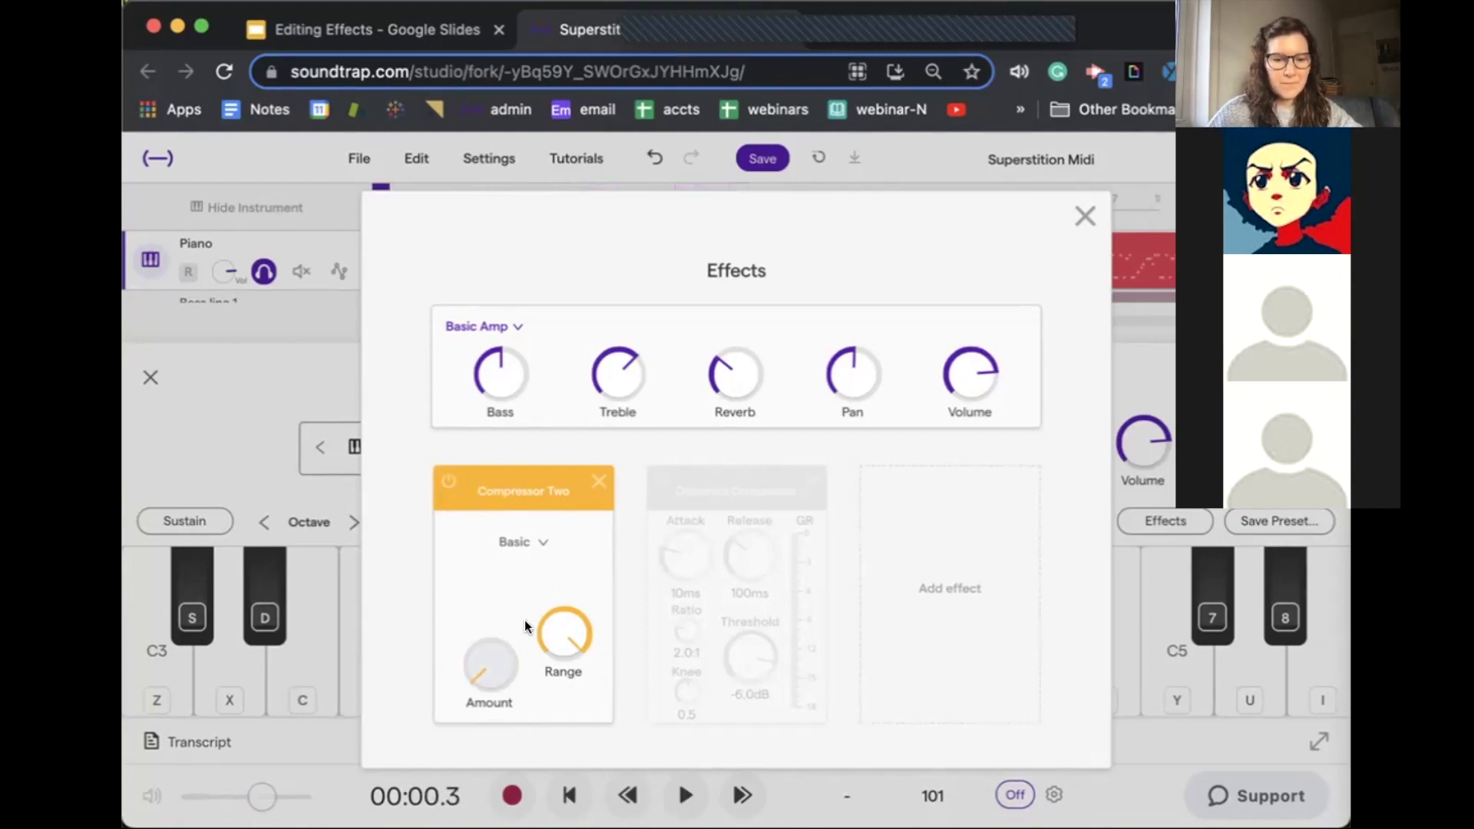
Step: Set Compressor Two's Amount to about halfway and its Range to about two-thirds, and audition the Piano track
drag(566, 625, 495, 481)
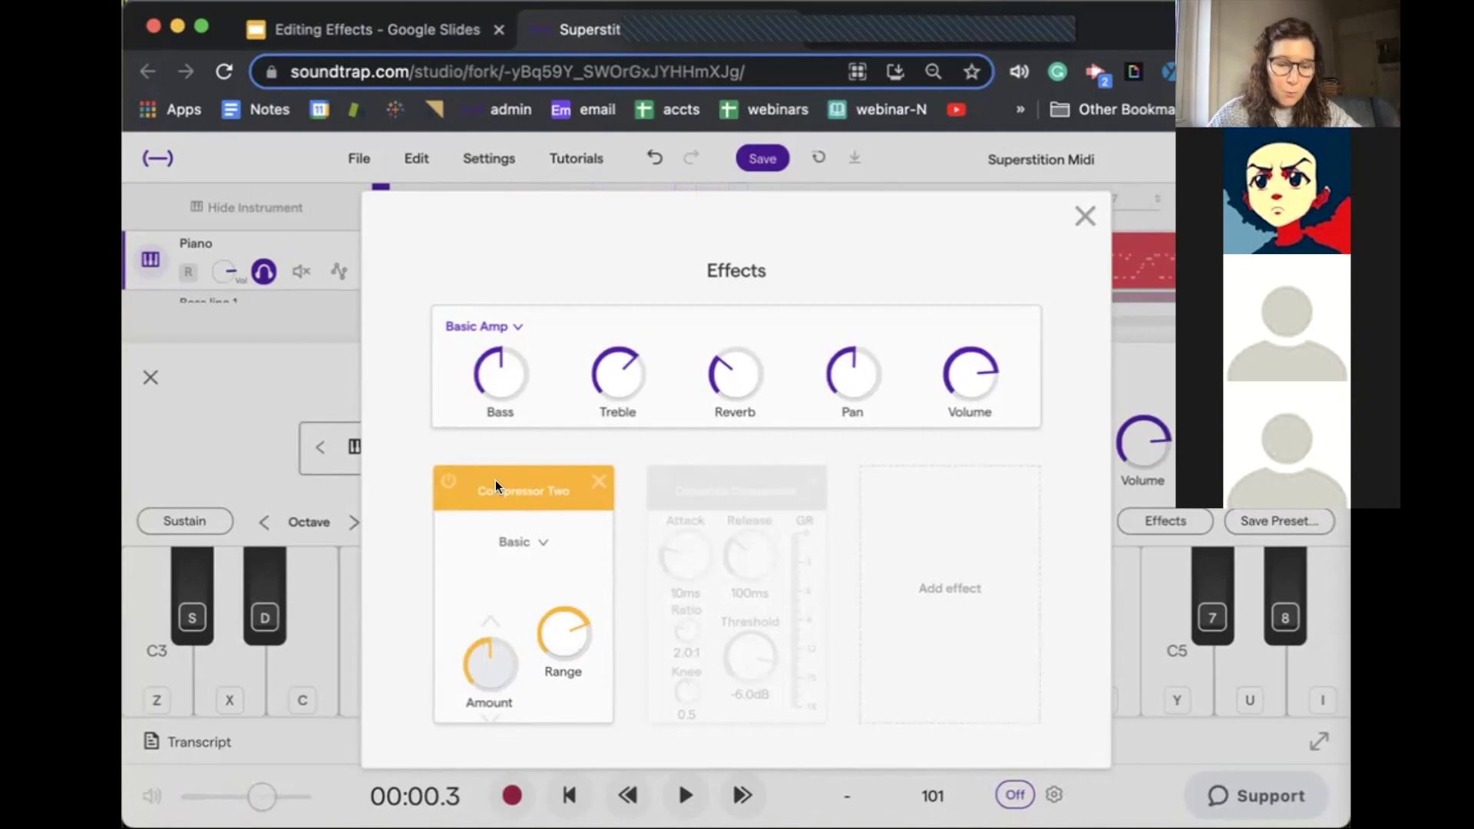
drag(566, 645, 553, 672)
key(space)
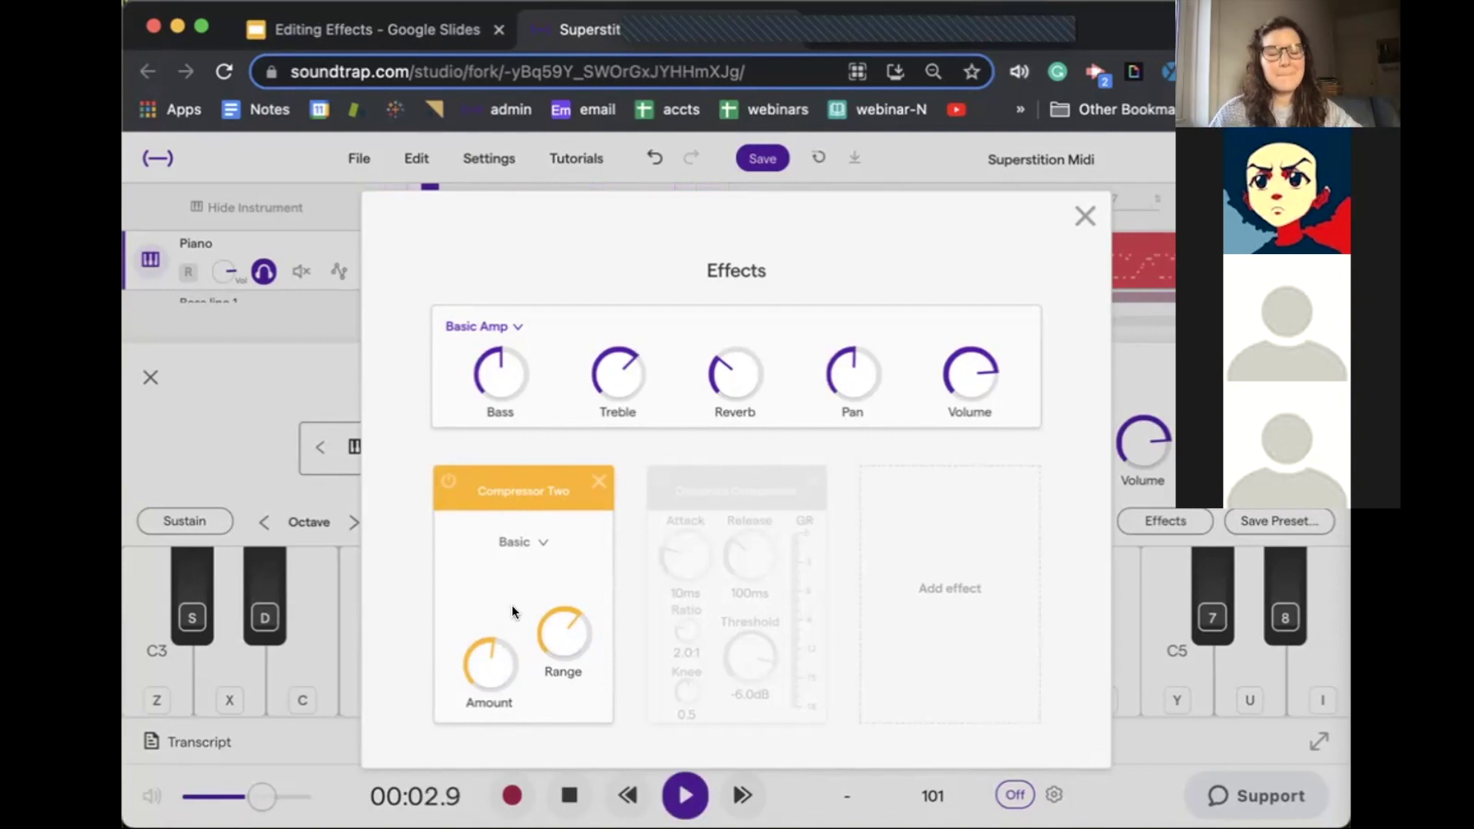
key(space)
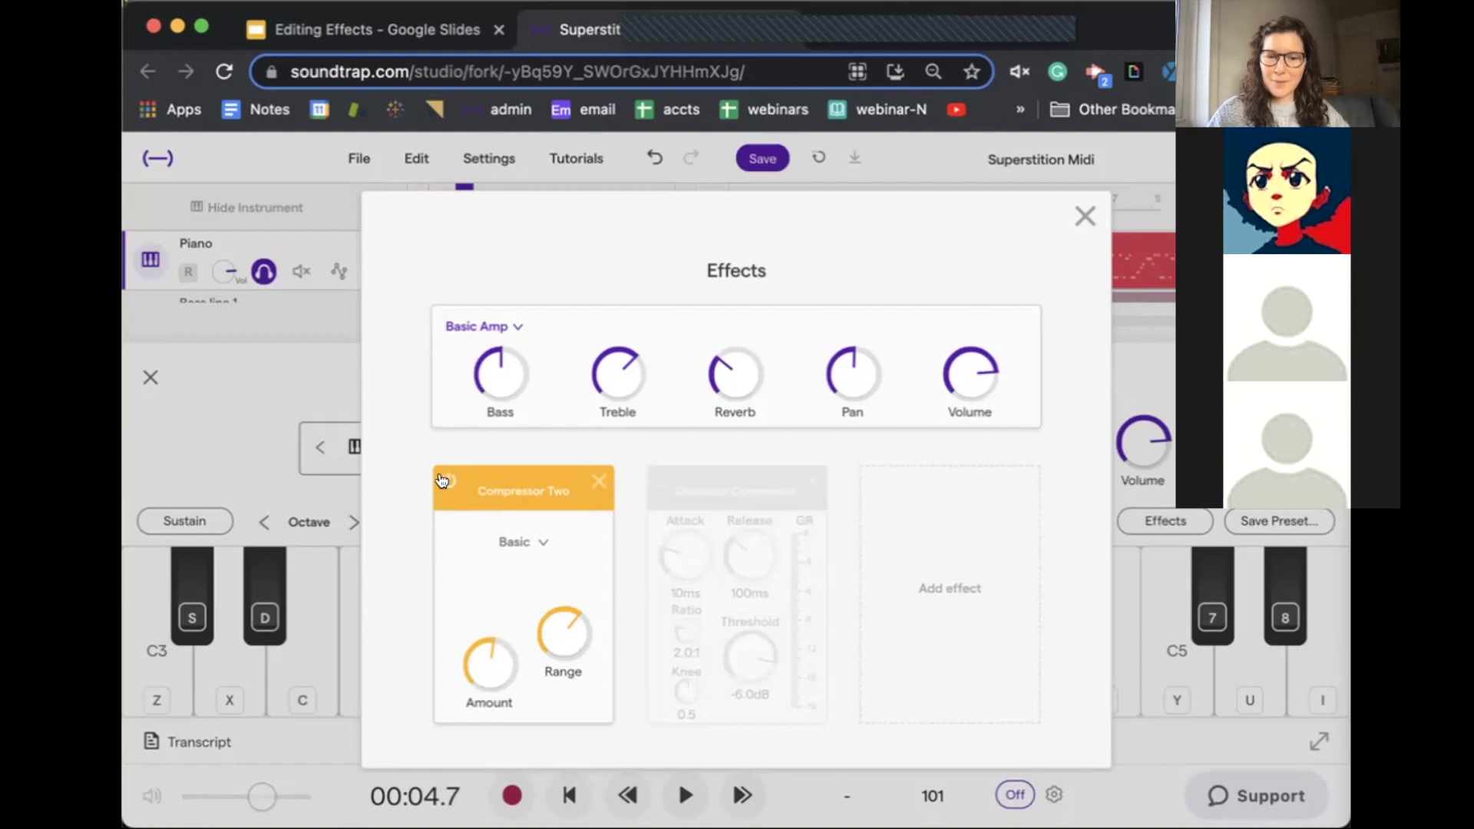
Step: Compare the Piano with Compressor Two off and on during playback, and remove Compressor Two
key(space)
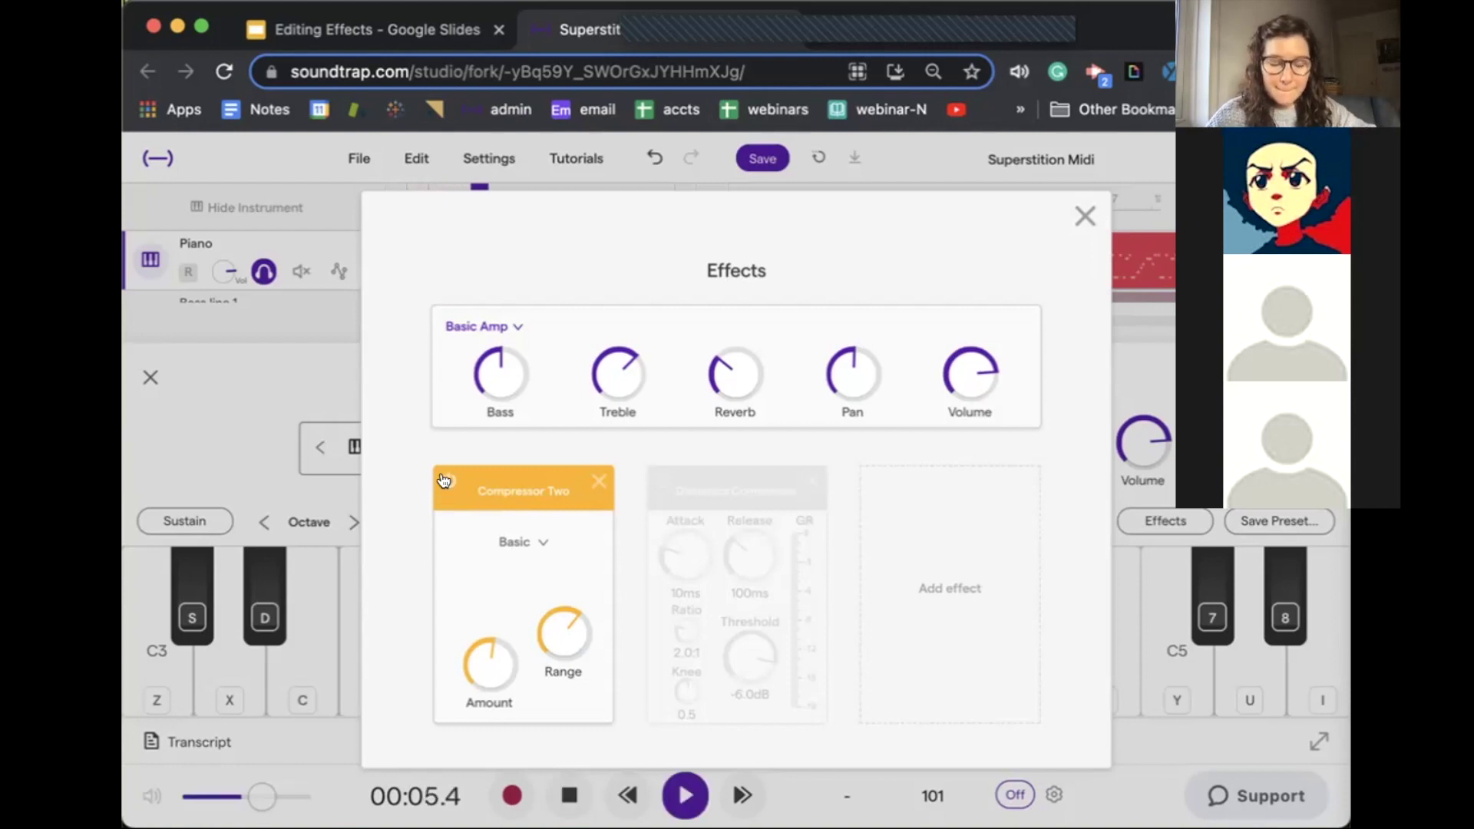
click(444, 481)
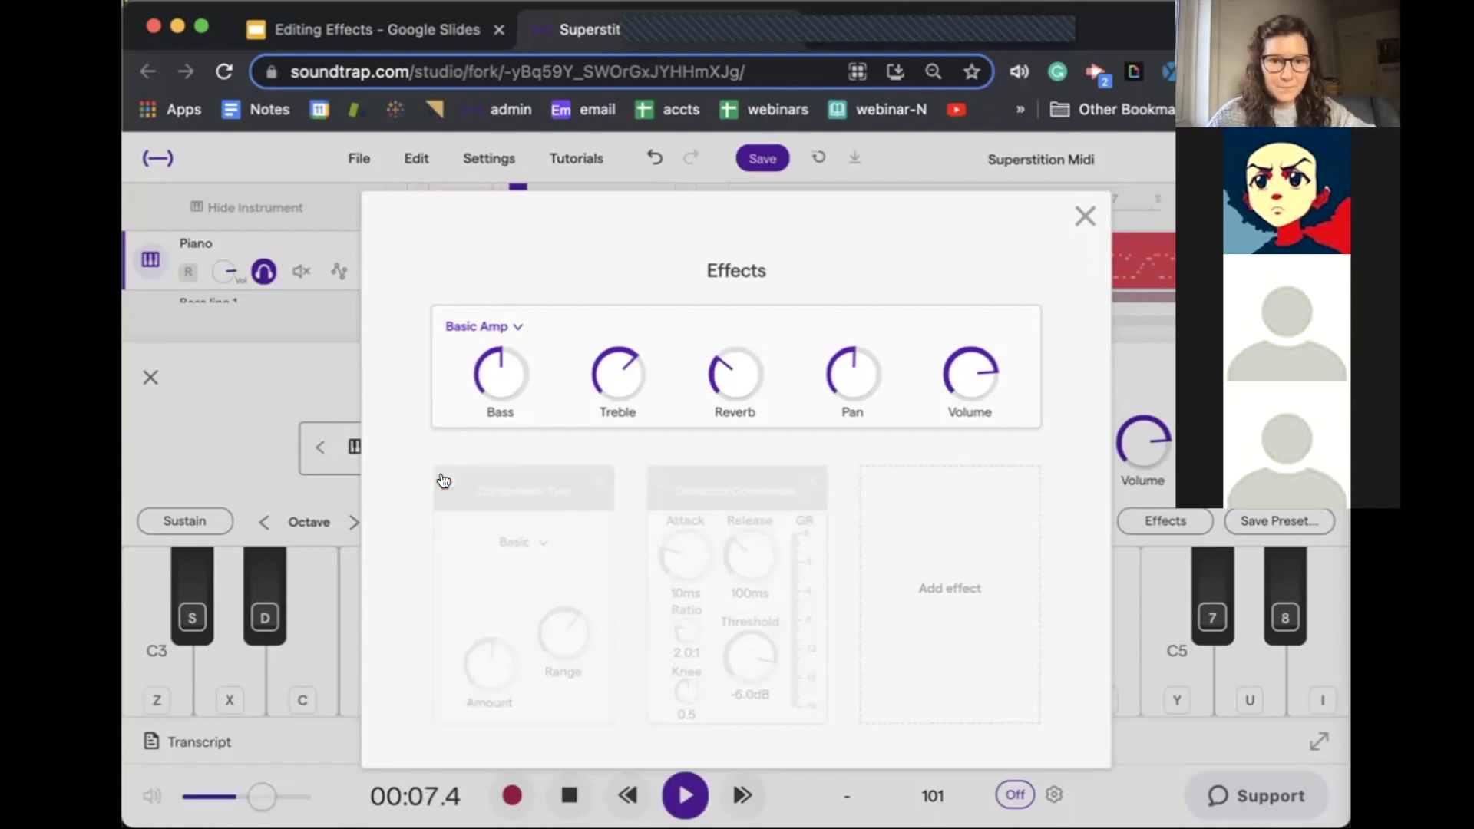
click(444, 480)
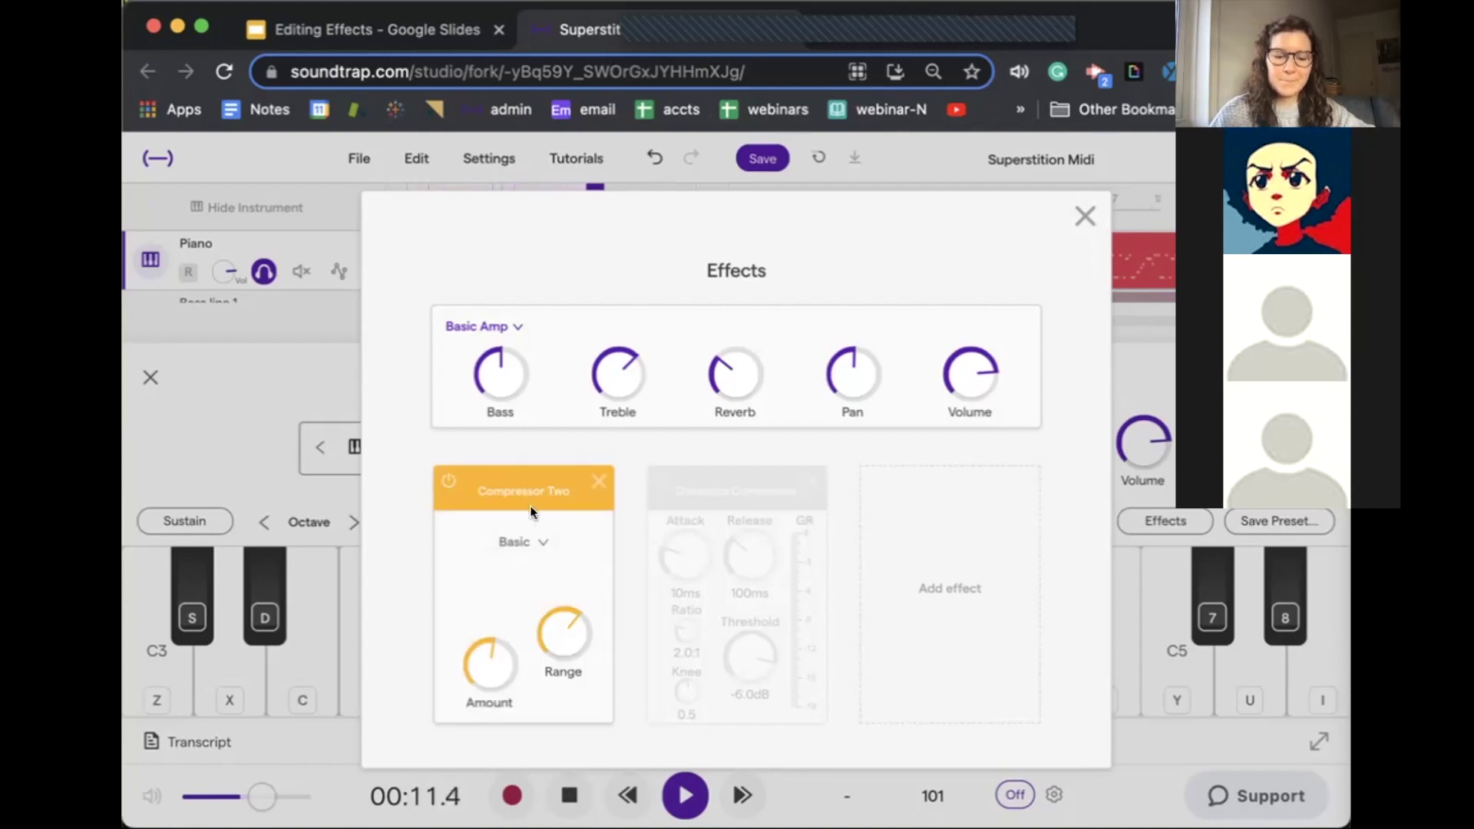
key(space)
click(597, 481)
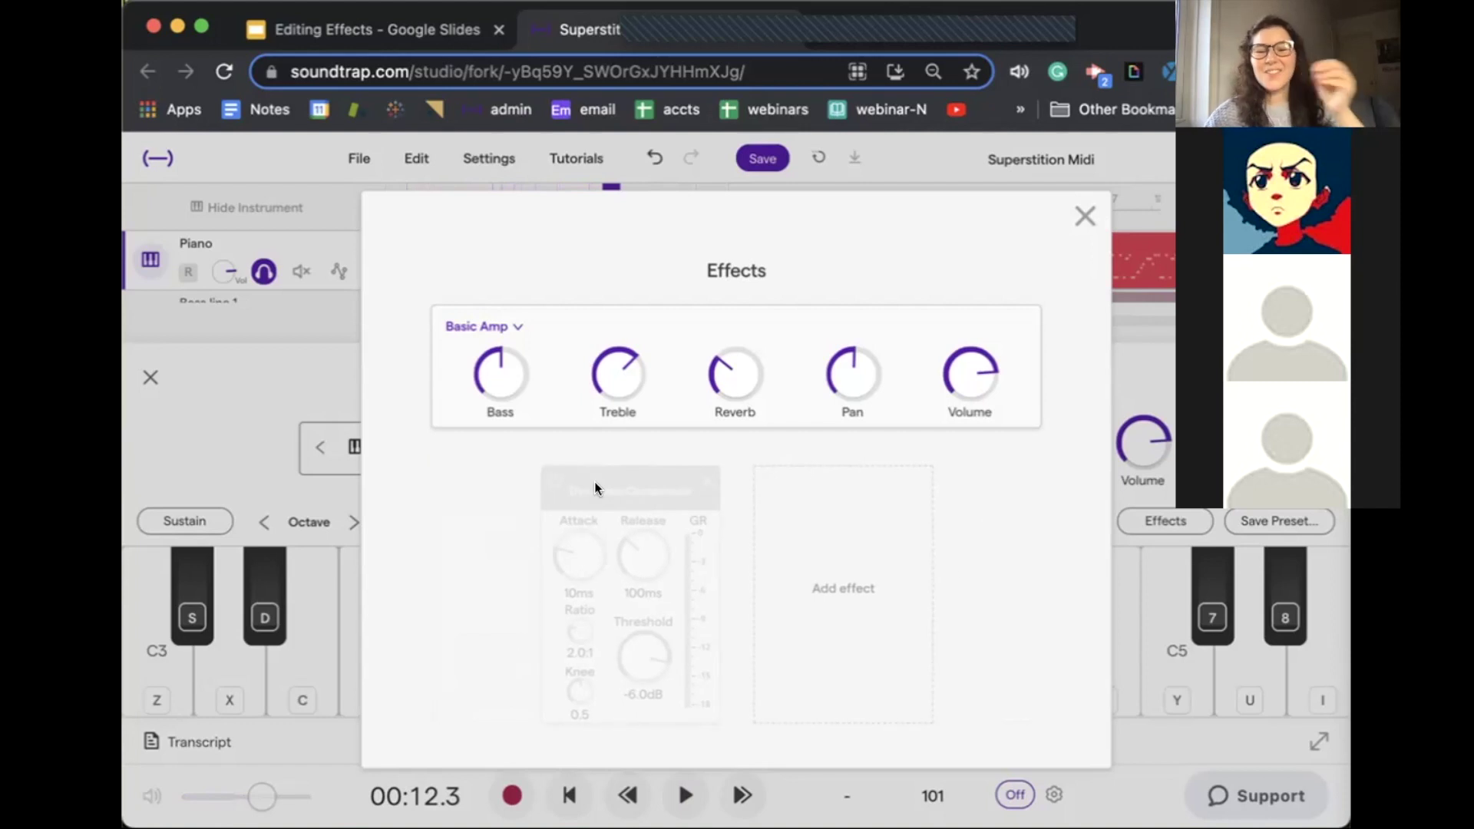
Step: Switch on the Dynamics Compressor and set its Release to 215 ms and Attack to 39 ms
click(548, 486)
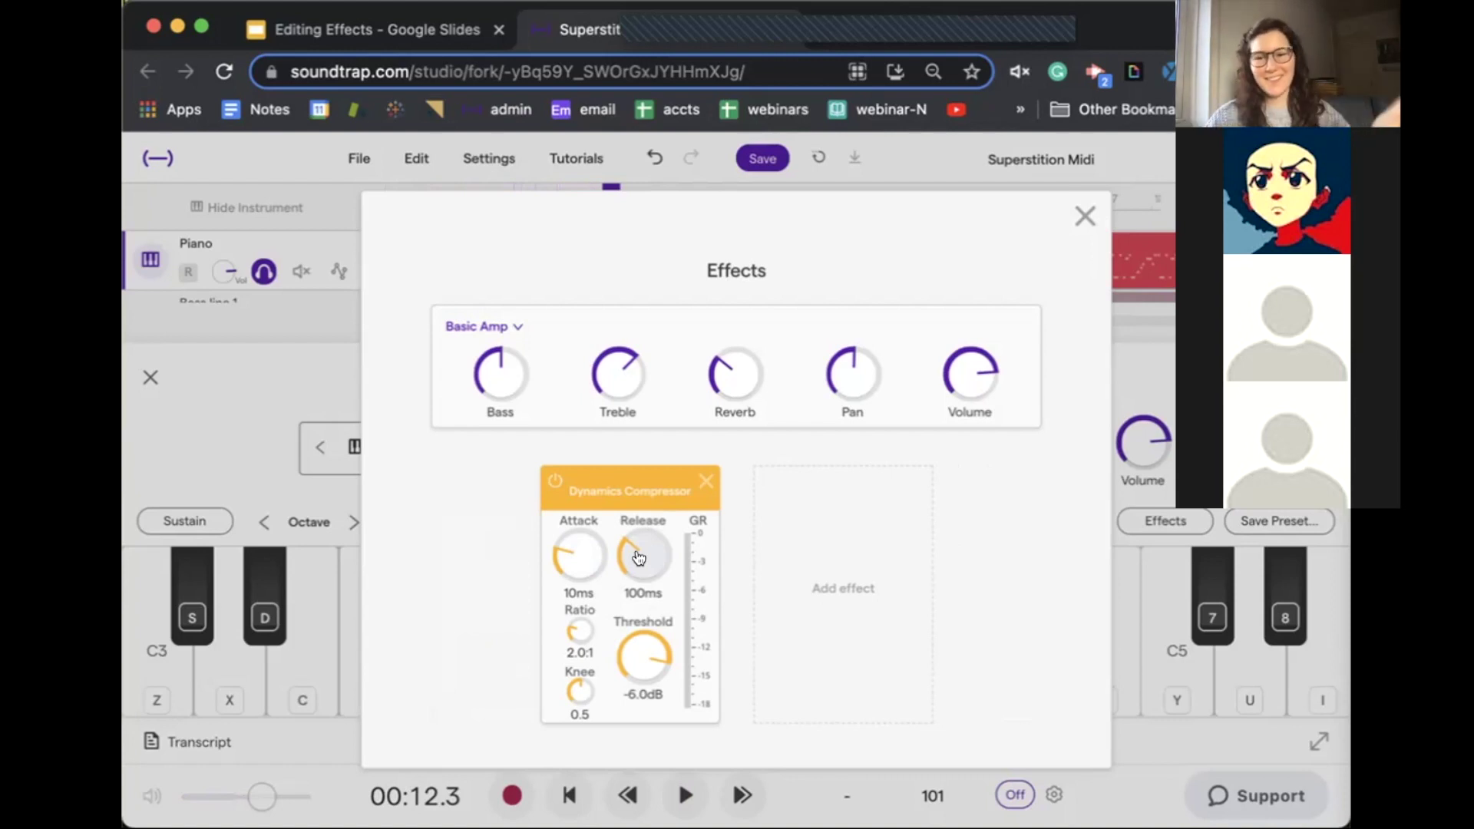
mouse_move(628, 568)
mouse_down()
mouse_move(627, 534)
mouse_move(630, 566)
mouse_up()
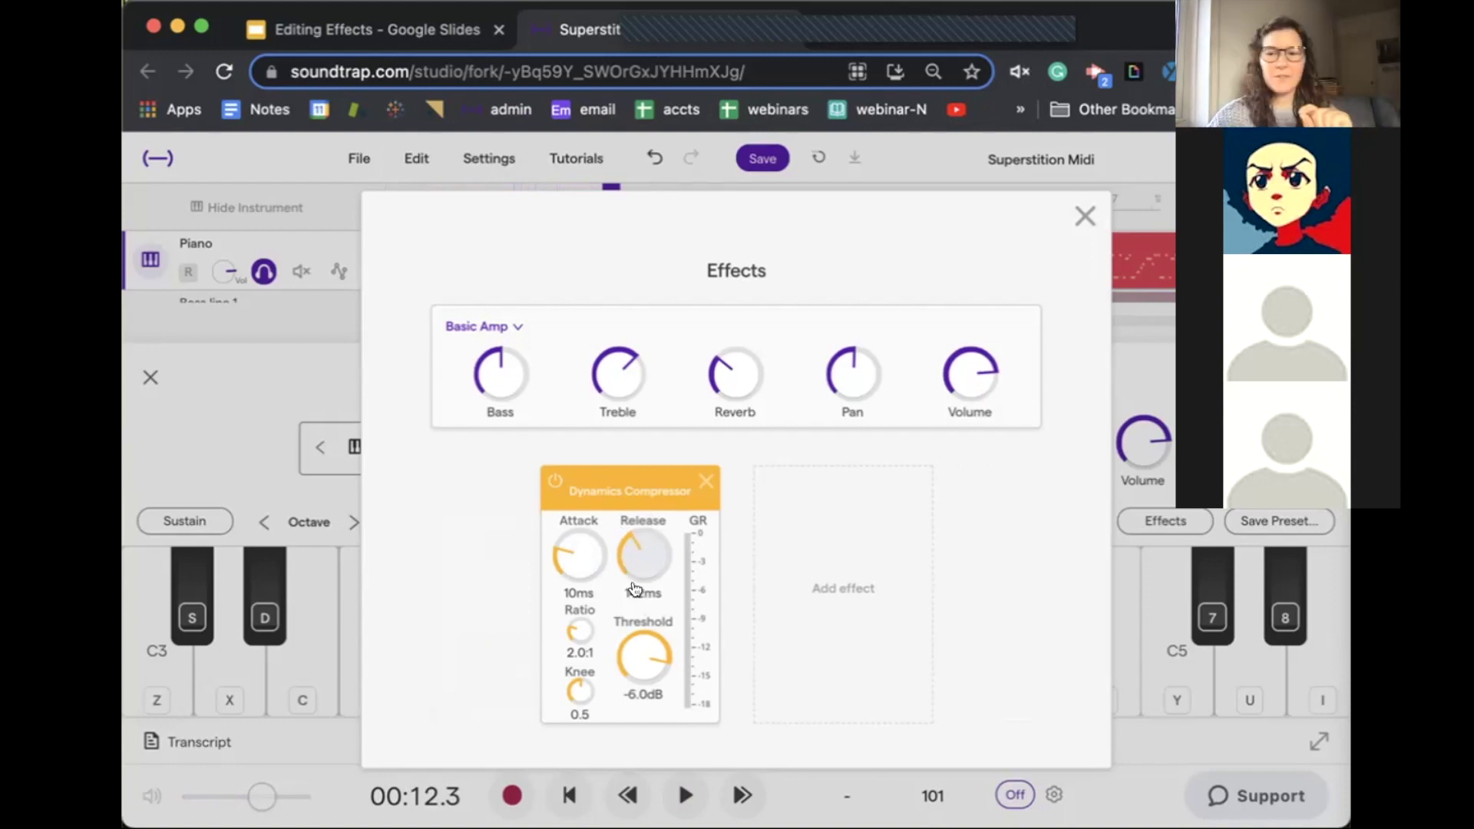
drag(635, 577, 624, 530)
mouse_move(579, 554)
mouse_down()
mouse_move(559, 515)
mouse_move(565, 444)
mouse_move(547, 515)
mouse_move(556, 474)
mouse_move(560, 550)
mouse_move(578, 550)
mouse_up()
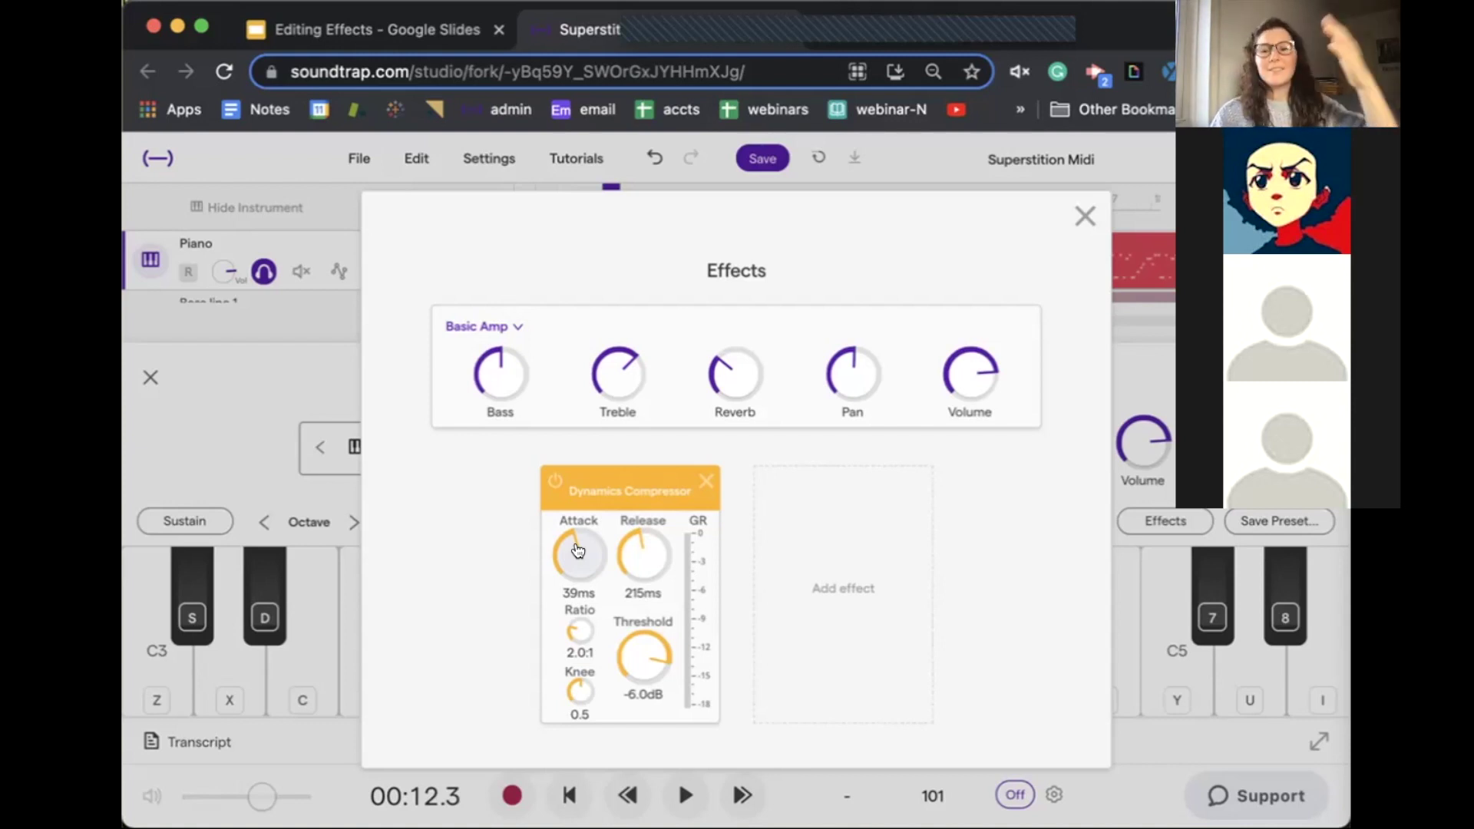
Step: During Piano playback, set the Dynamics Compressor to Release 1.000s, Attack 198ms, Threshold -47.9dB, Ratio 20:1 and Knee 1.0
key(space)
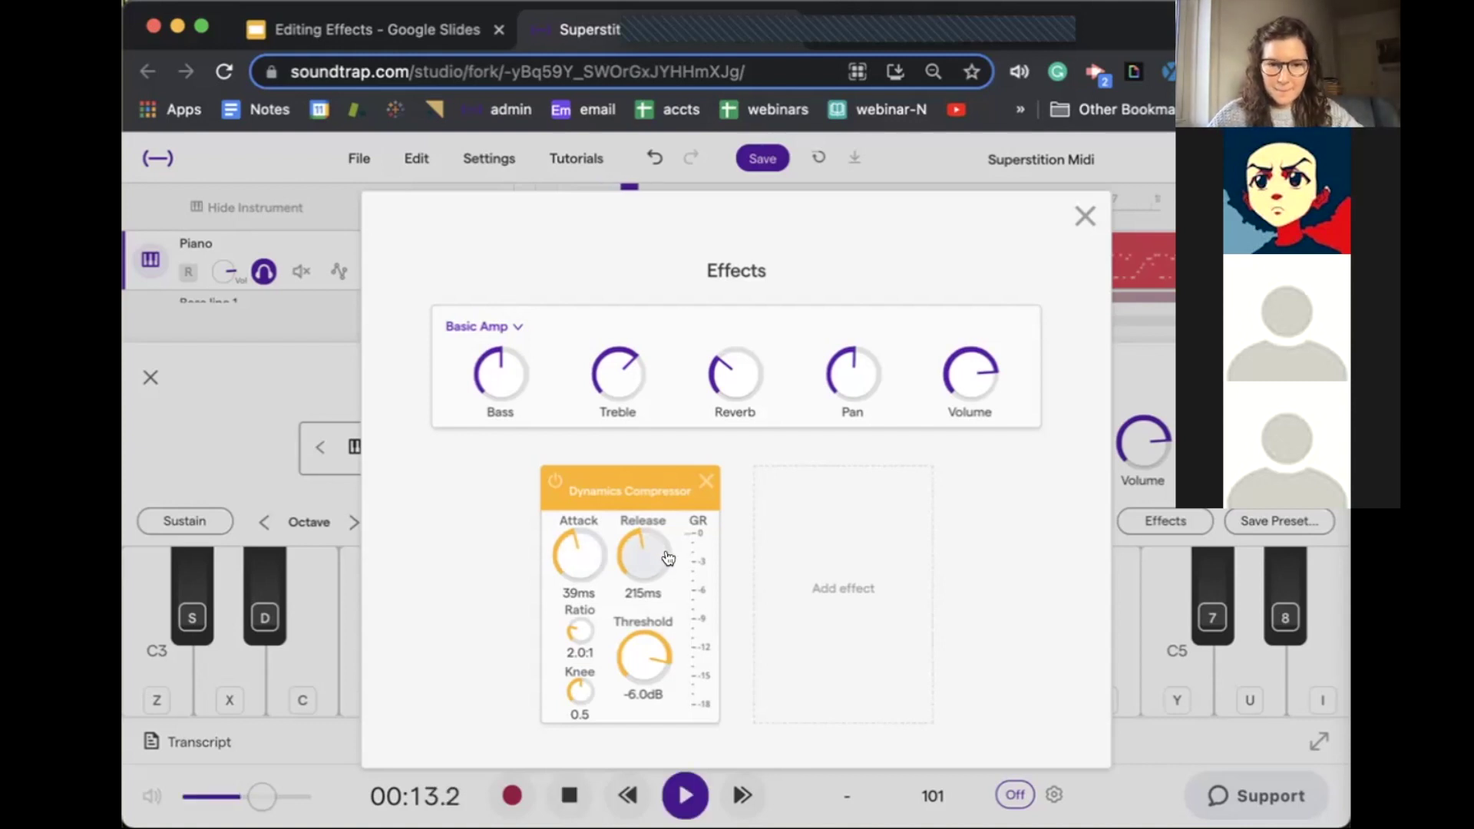
drag(633, 572, 592, 339)
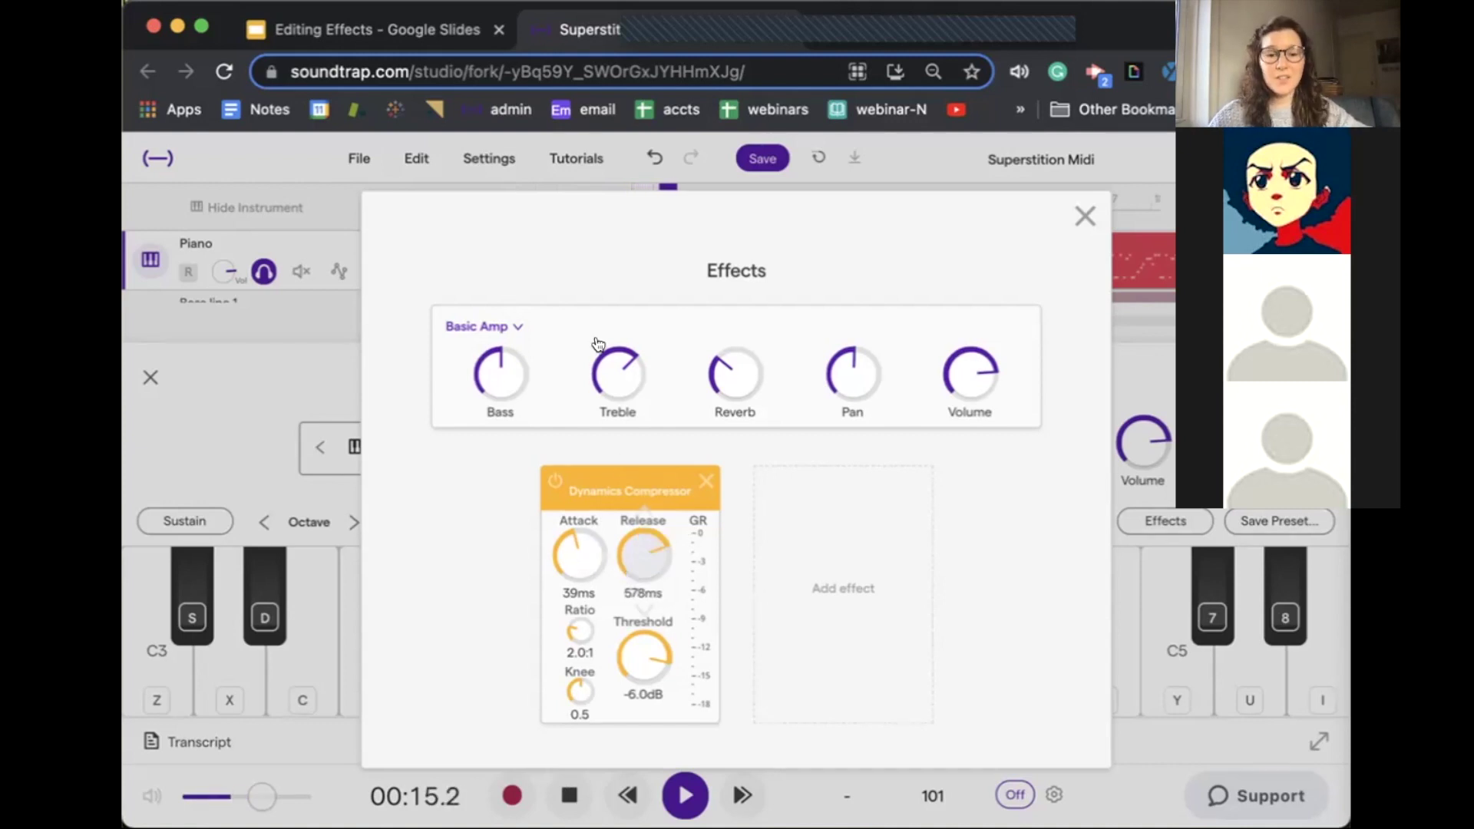
drag(566, 543, 573, 297)
drag(630, 643, 649, 734)
drag(578, 632, 596, 447)
drag(580, 693, 553, 470)
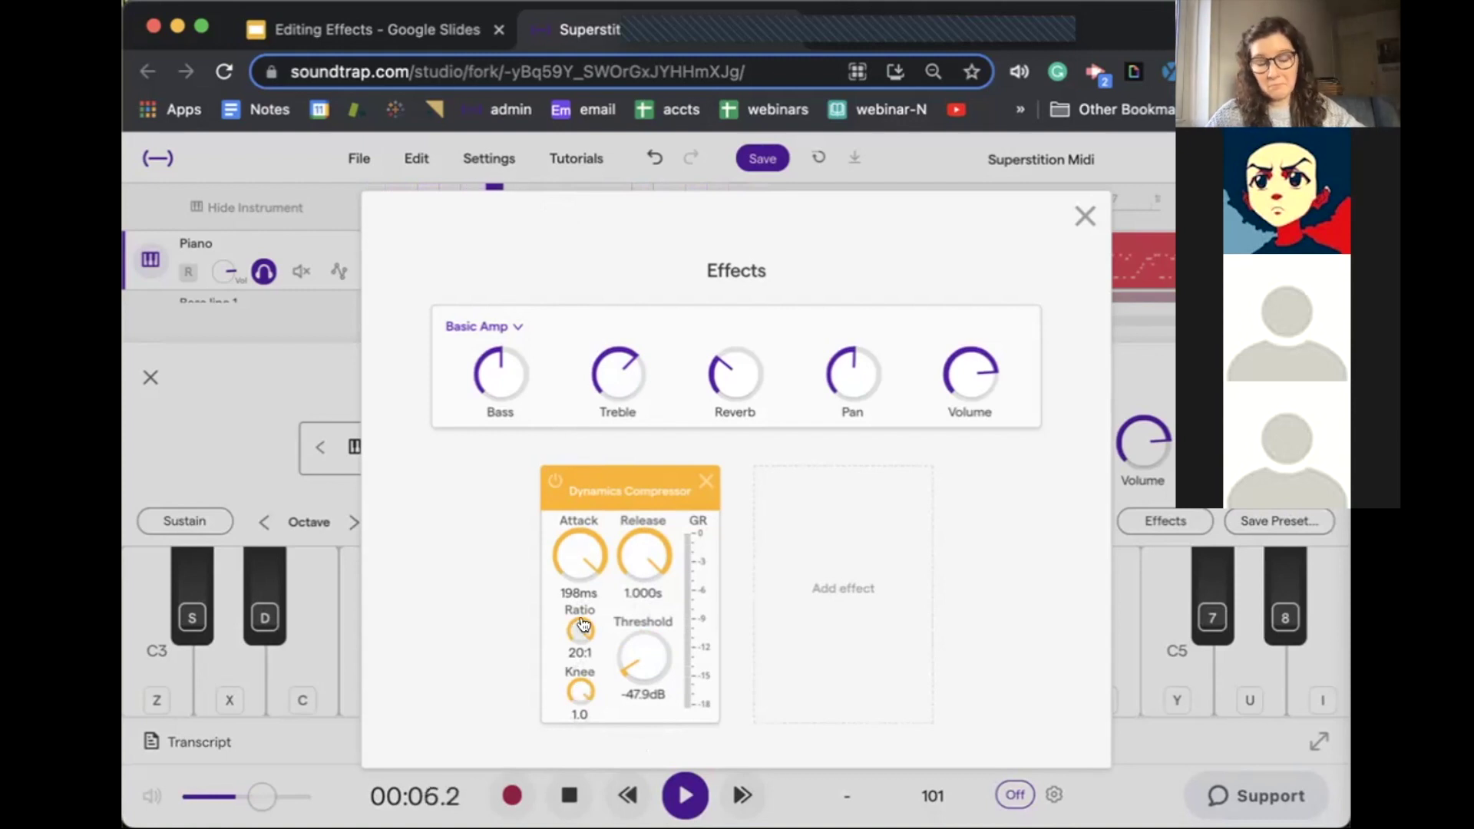
Step: Compare the Piano with the Dynamics Compressor off and on, and stop playback
click(546, 488)
click(547, 488)
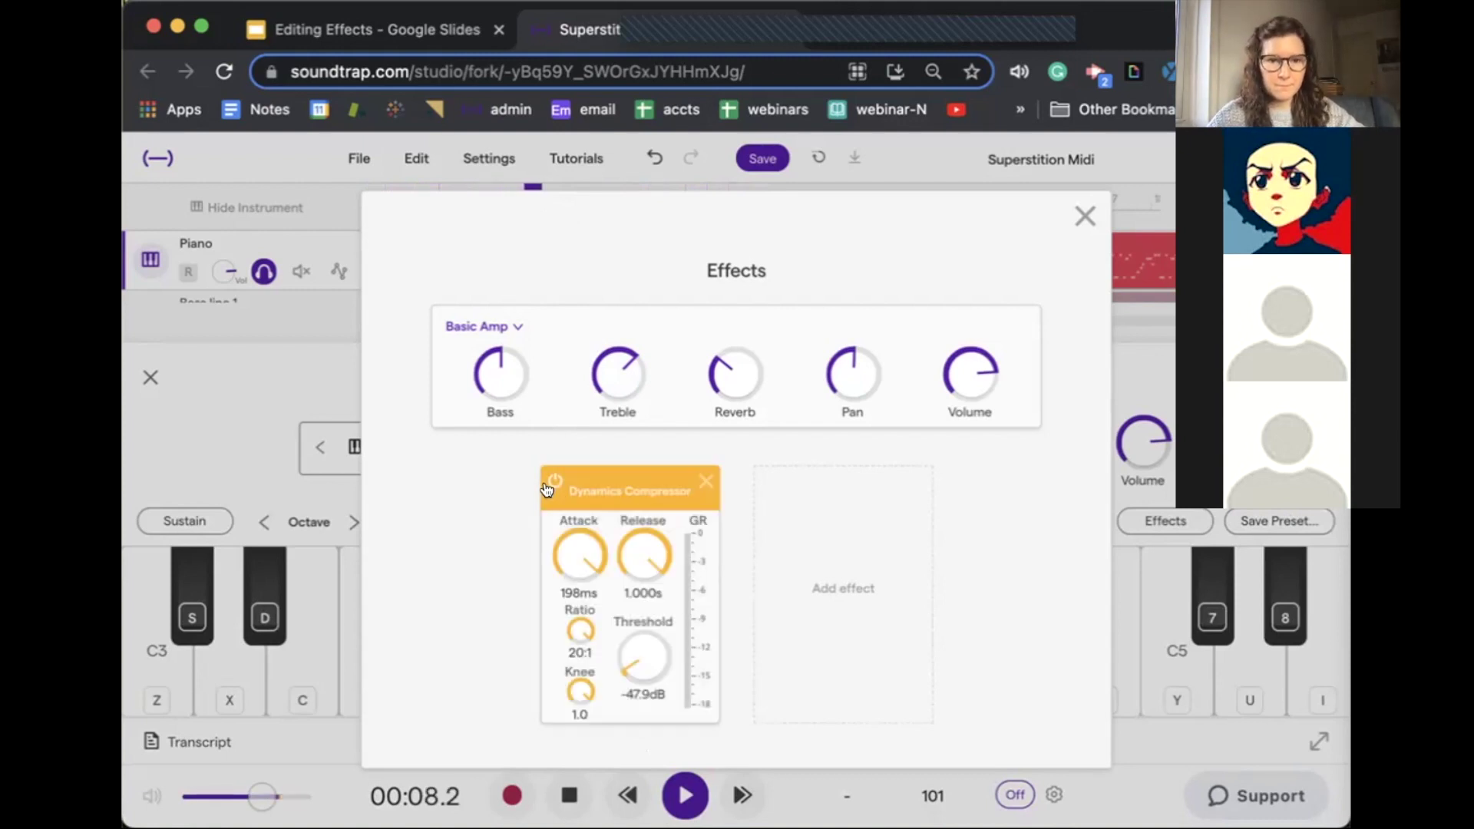
key(space)
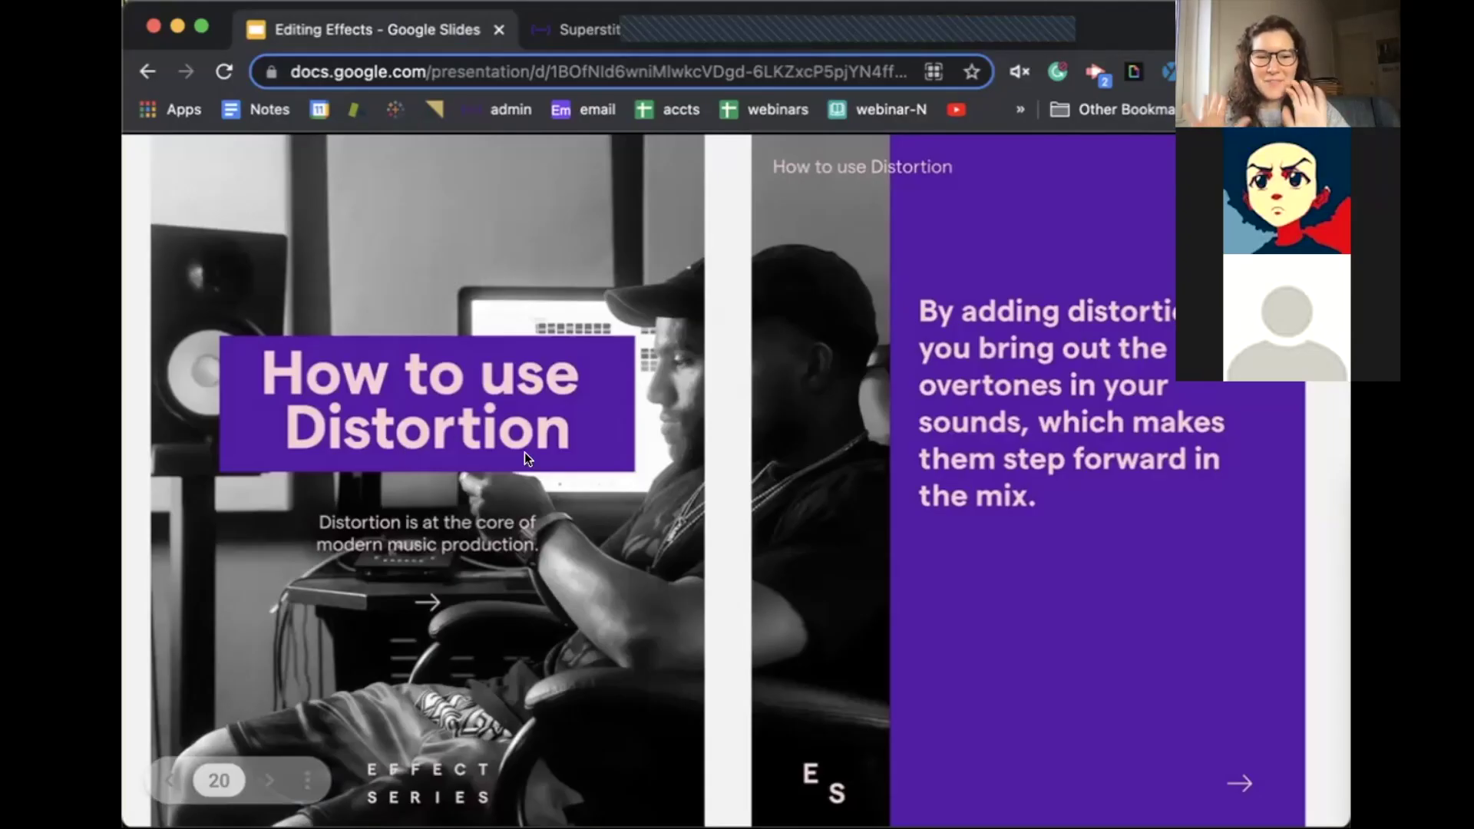
Step: Switch from the slides to the Soundtrap project, solo only the Guitar track and show its instrument
click(574, 40)
click(323, 253)
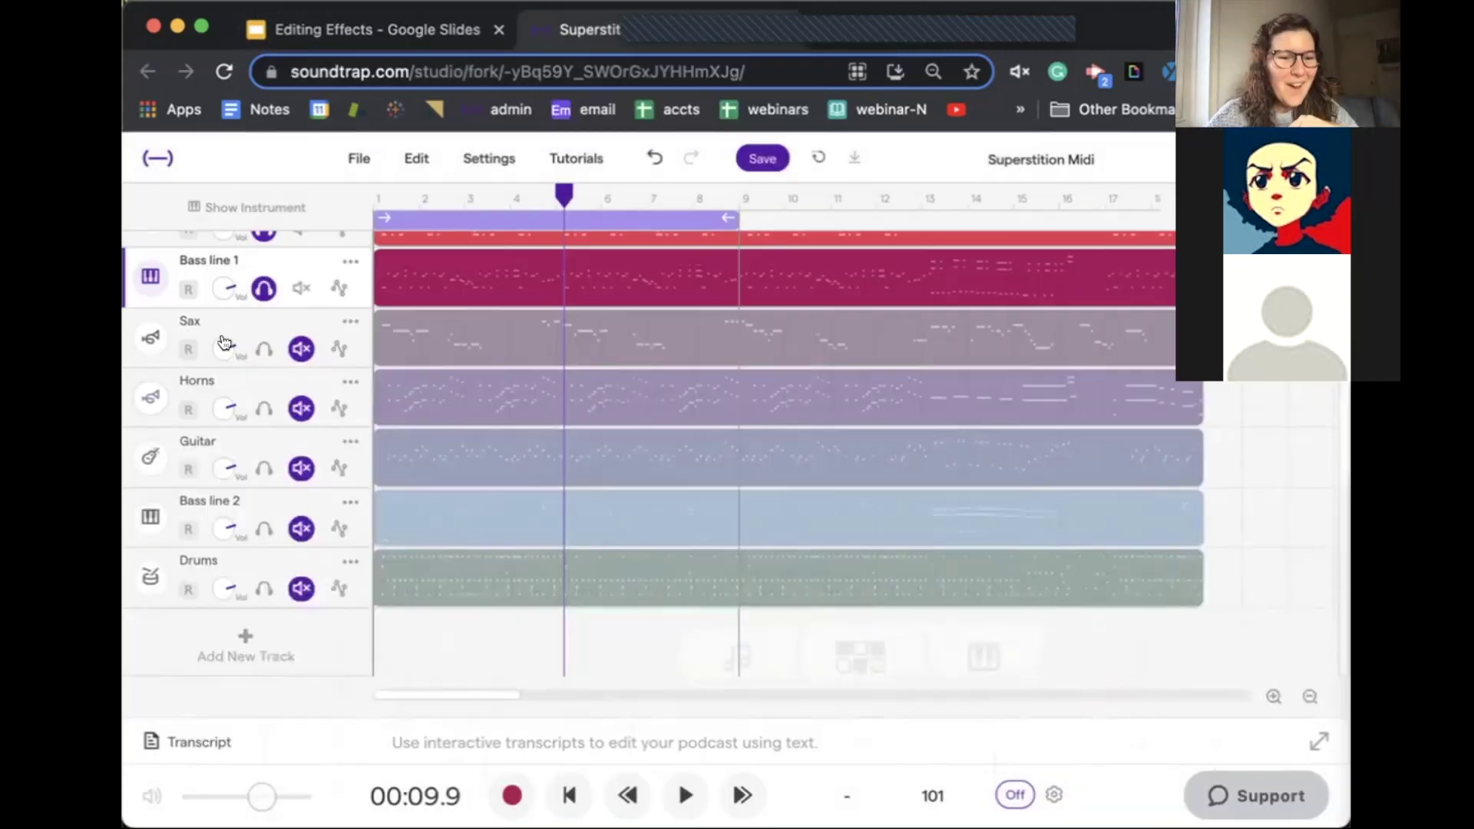
click(257, 289)
scroll(261, 353, up, 1)
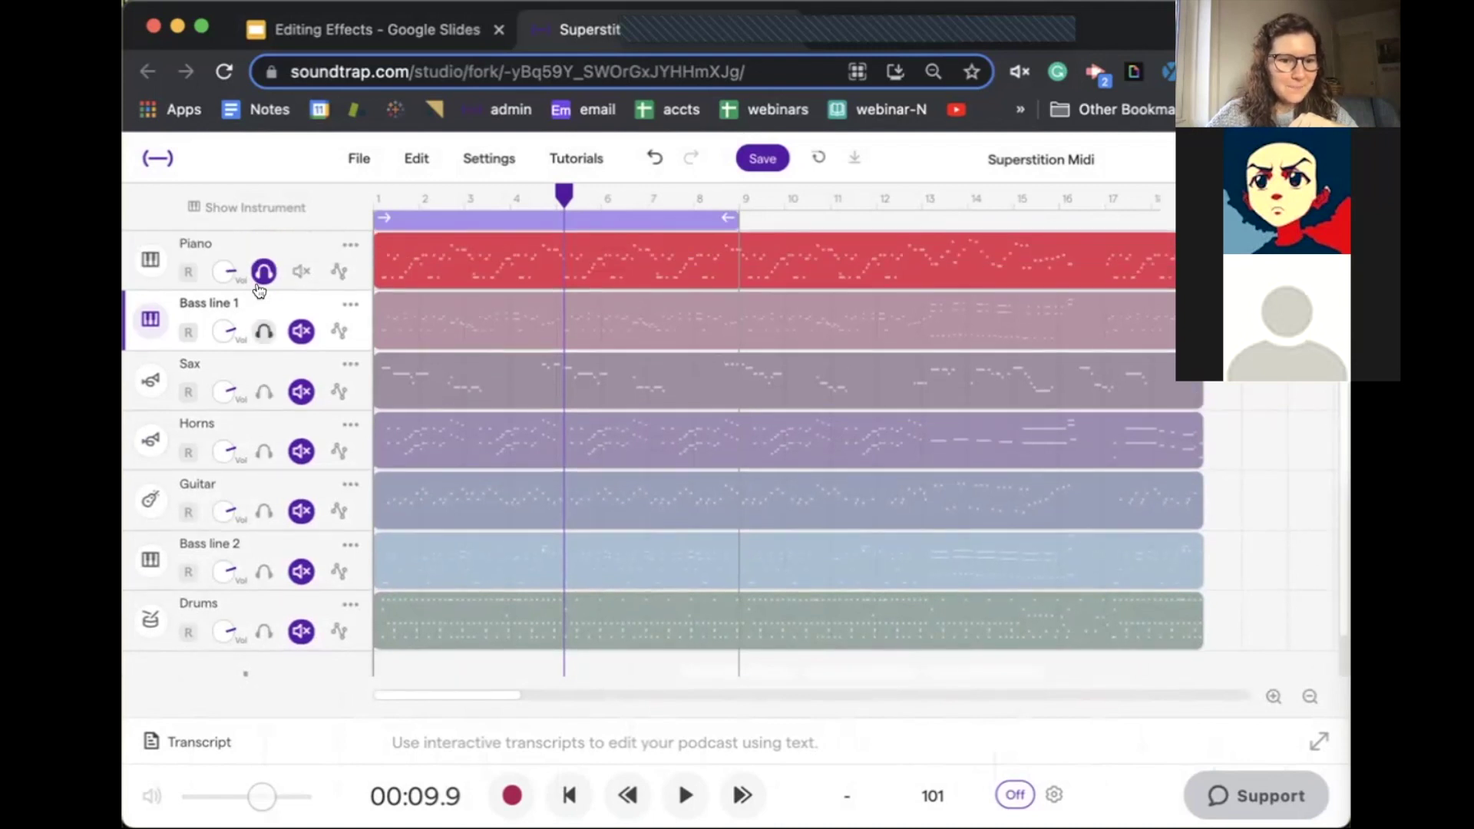
click(255, 512)
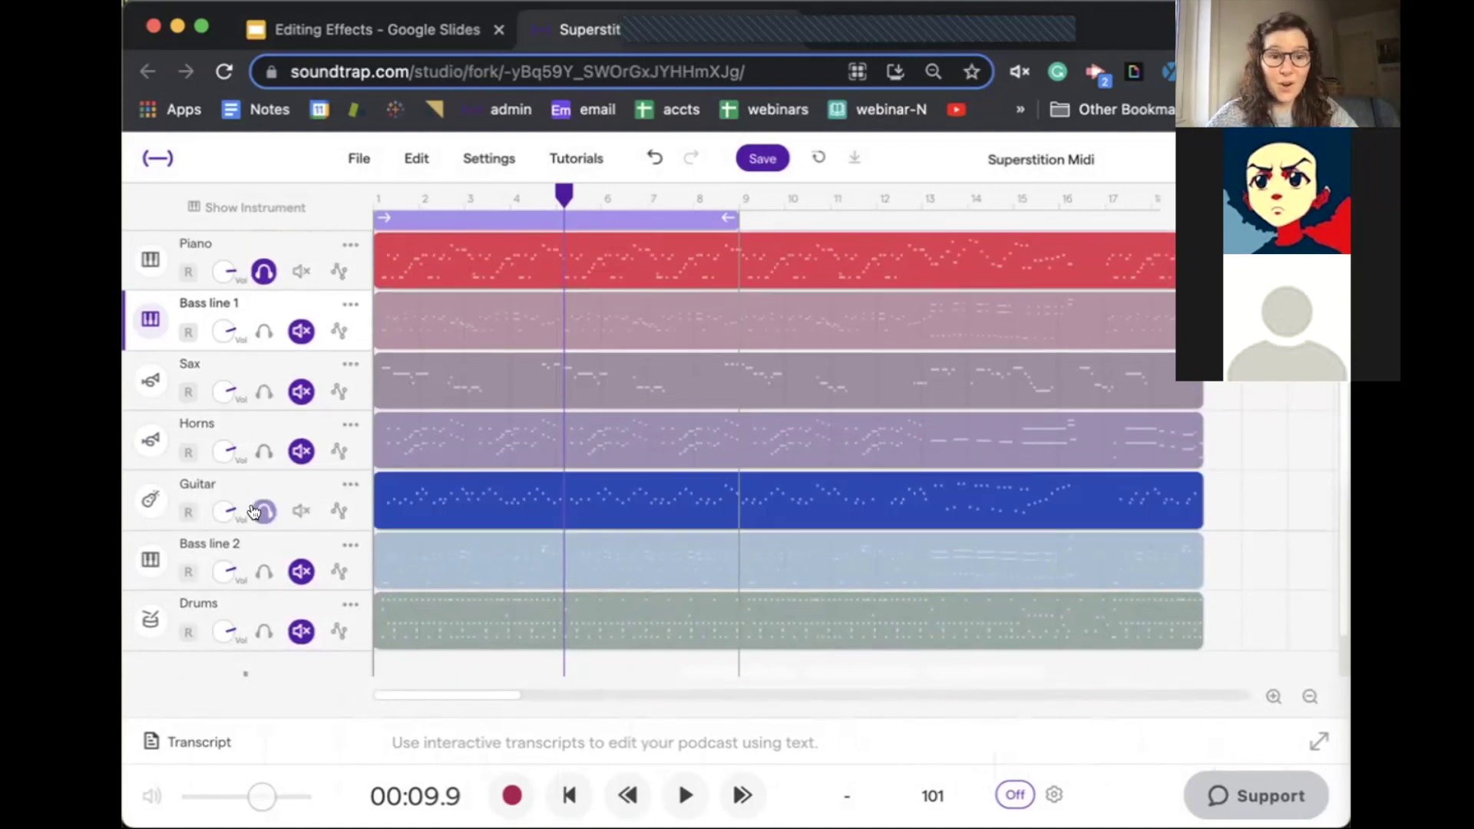
click(149, 501)
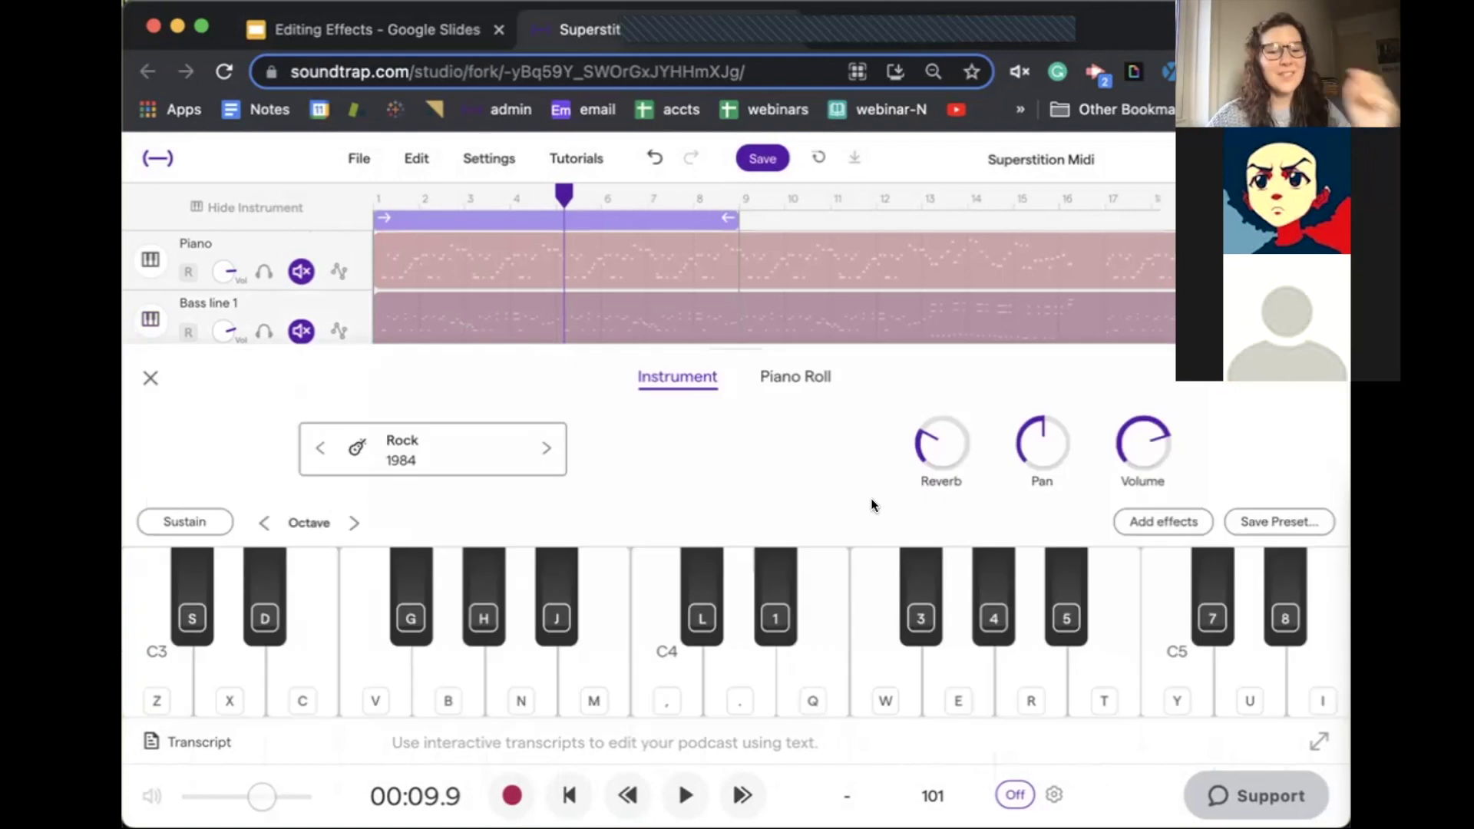
Step: Add the Classic Dist effect to the Guitar track, checking the distortion slide on the way
click(1163, 522)
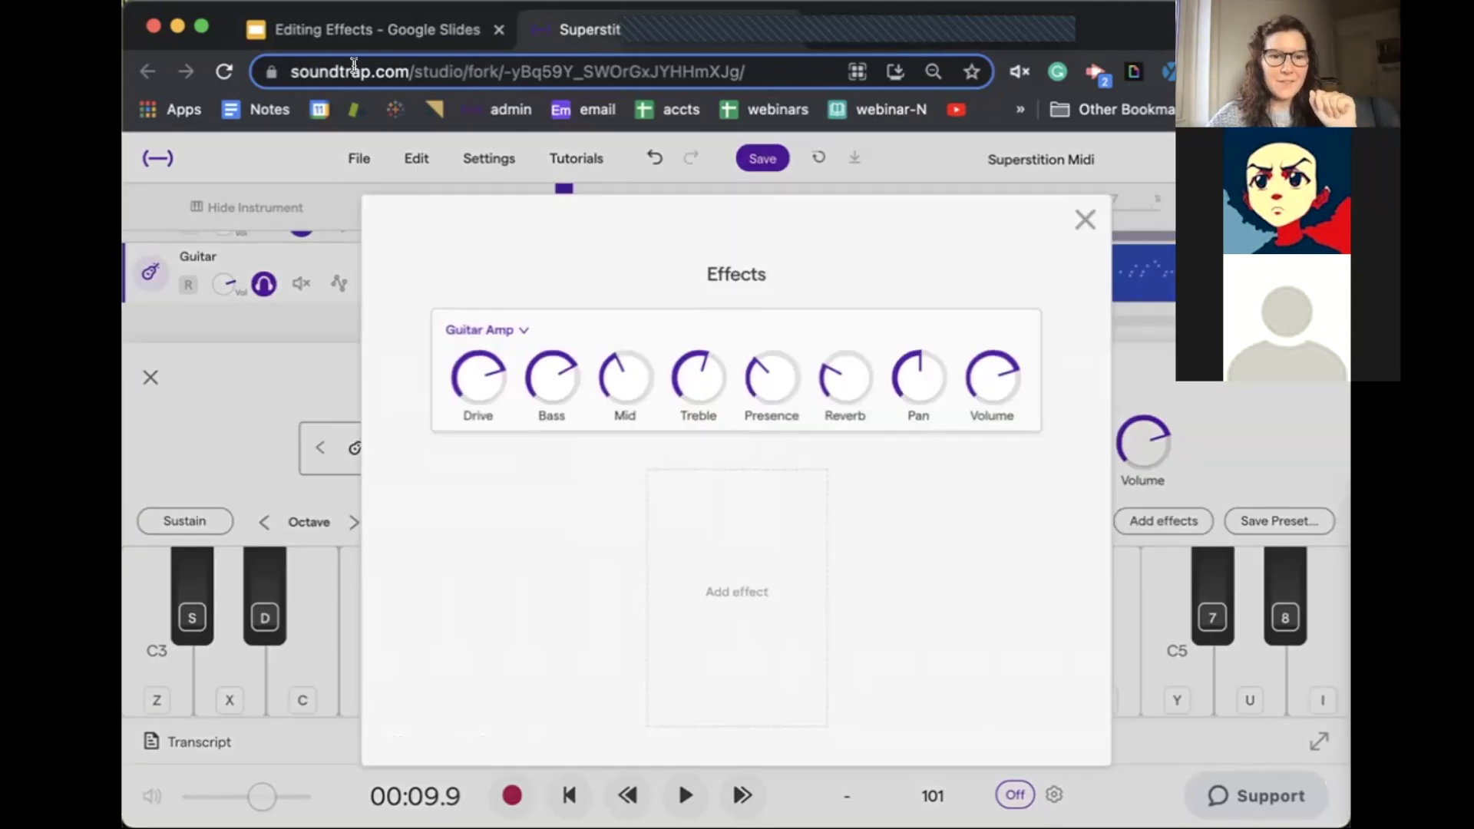
click(361, 29)
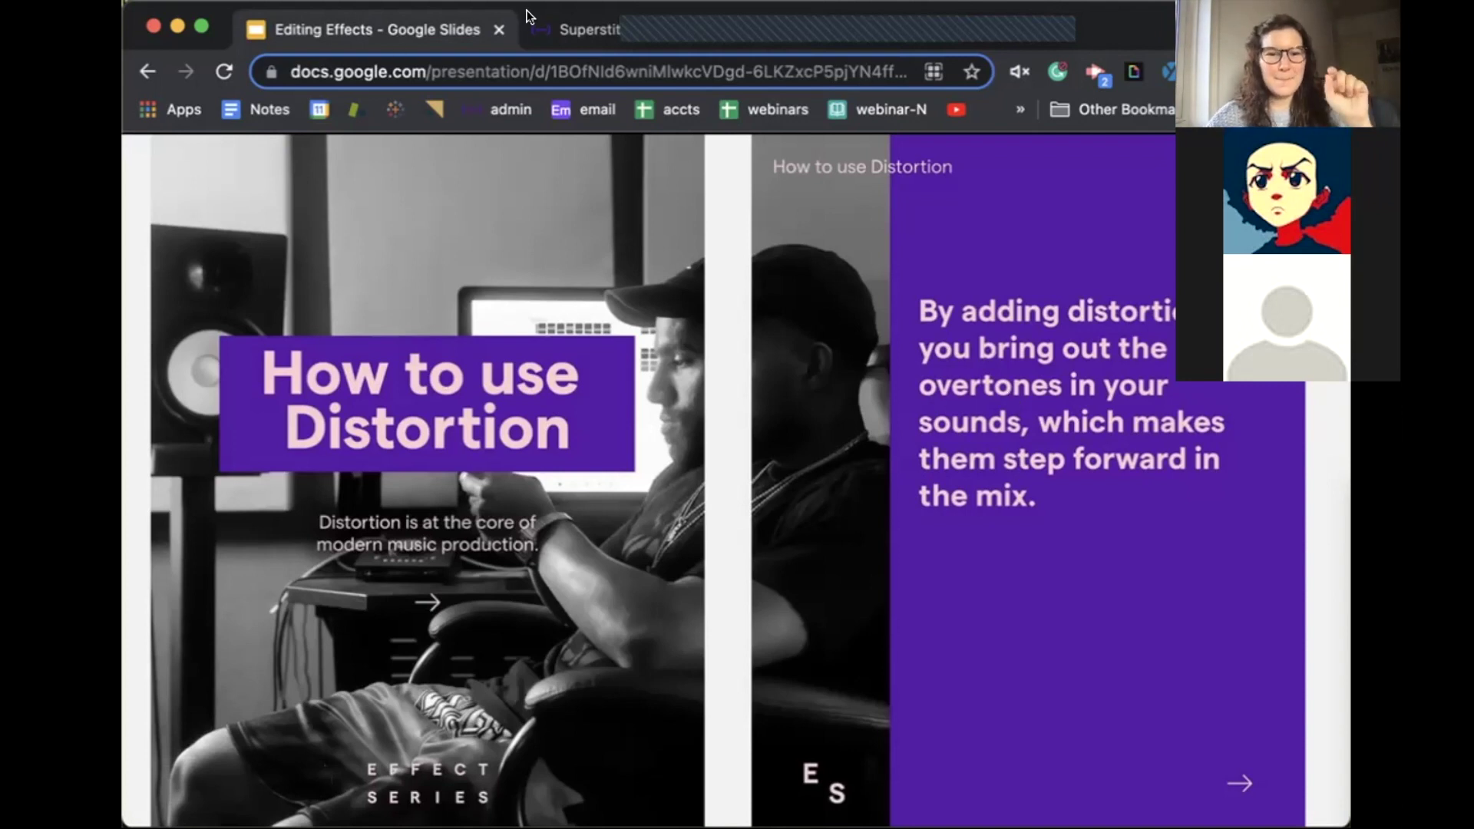
click(551, 30)
click(725, 548)
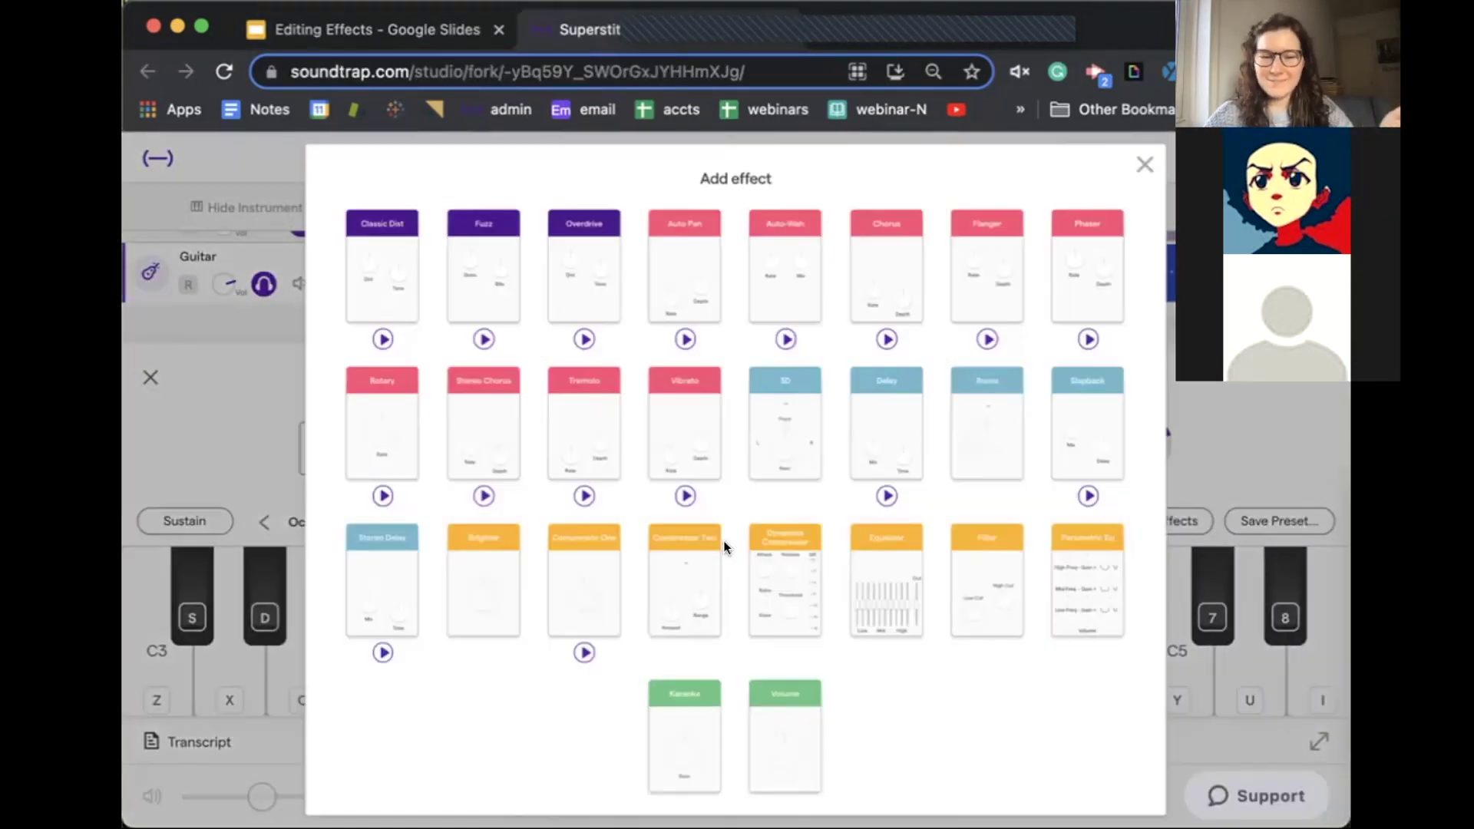
click(393, 270)
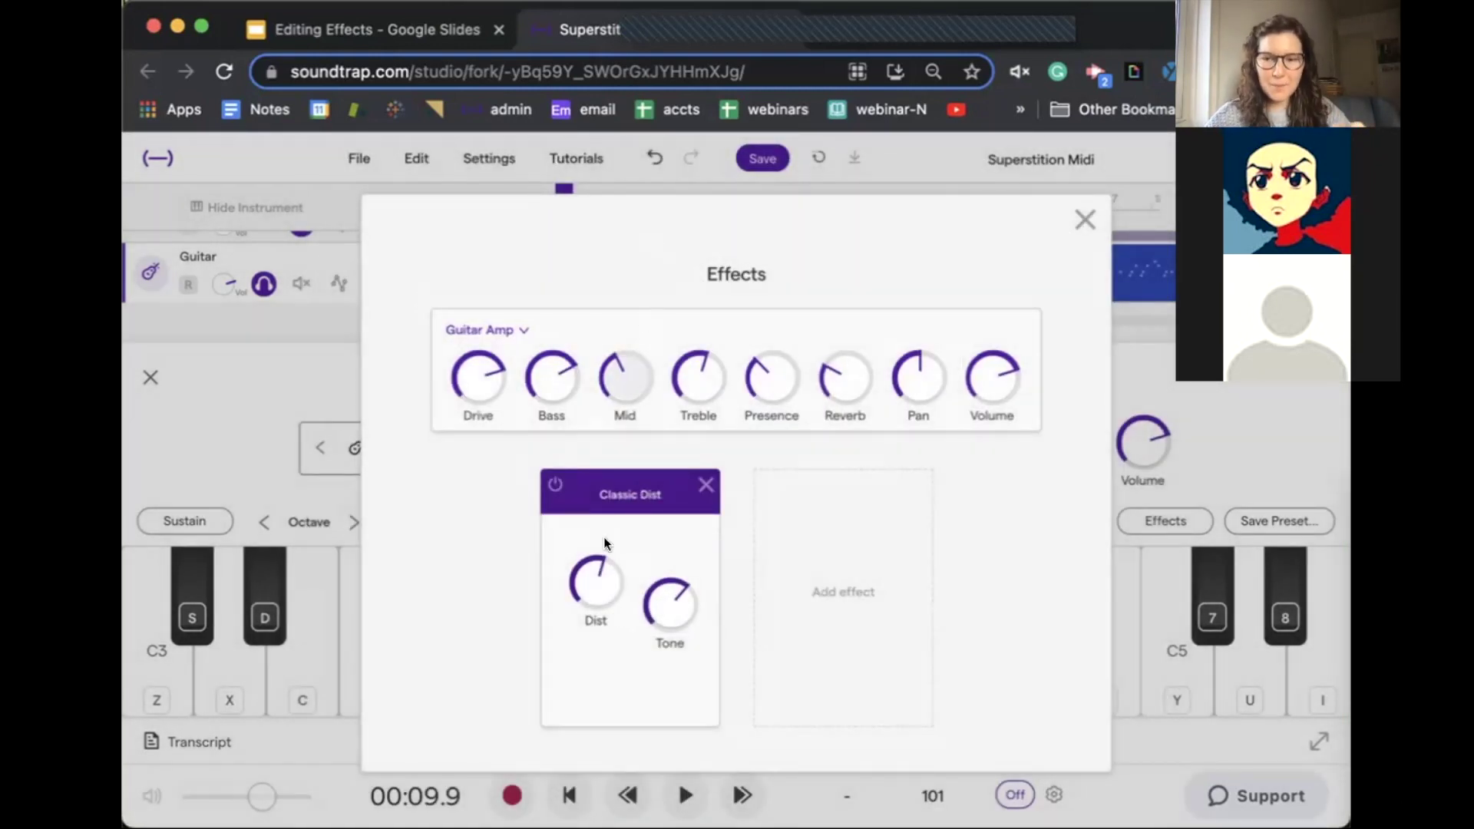
Step: Audition the Guitar with Classic Dist off and on
click(556, 487)
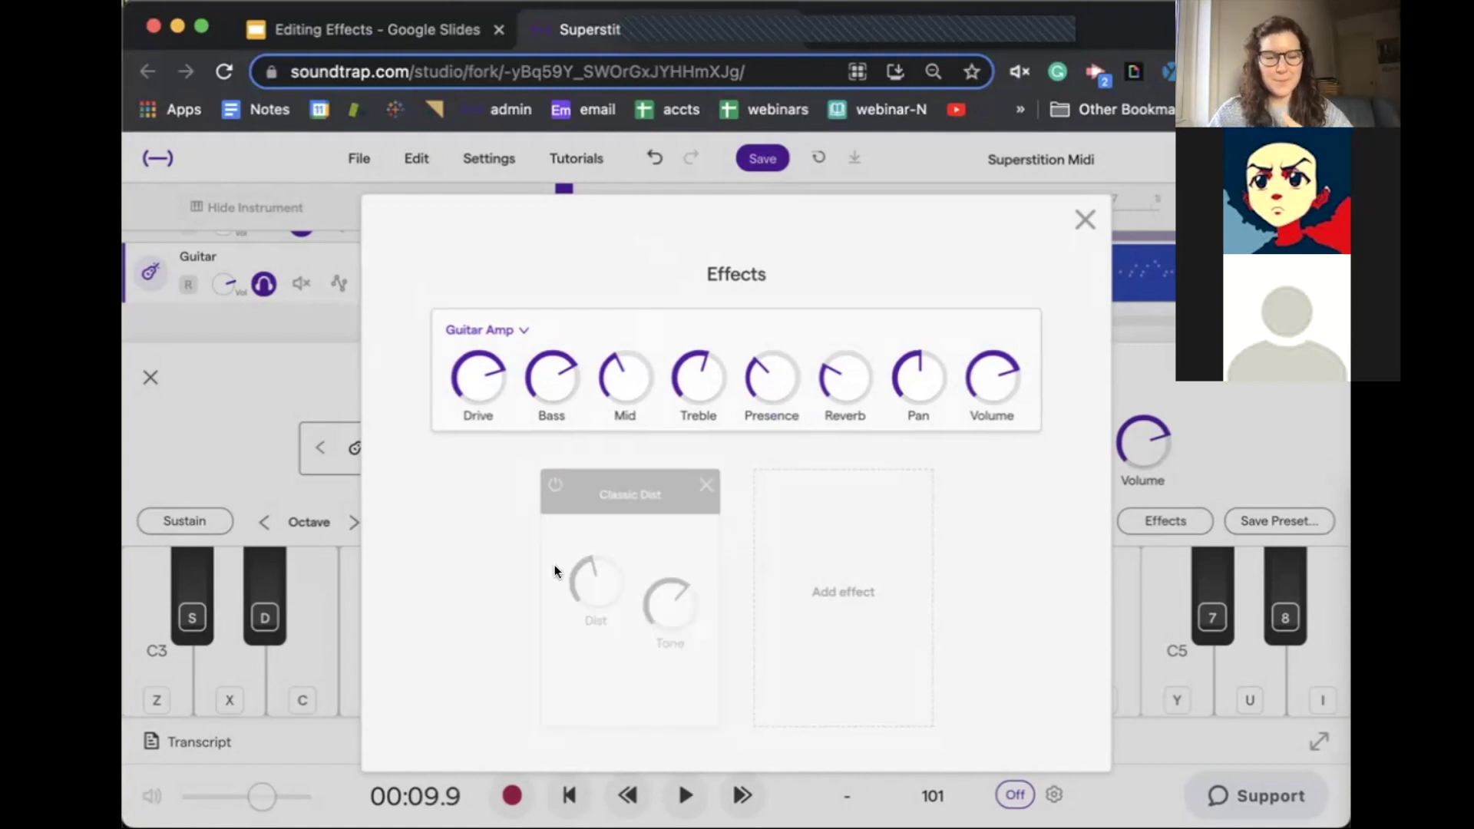
key(space)
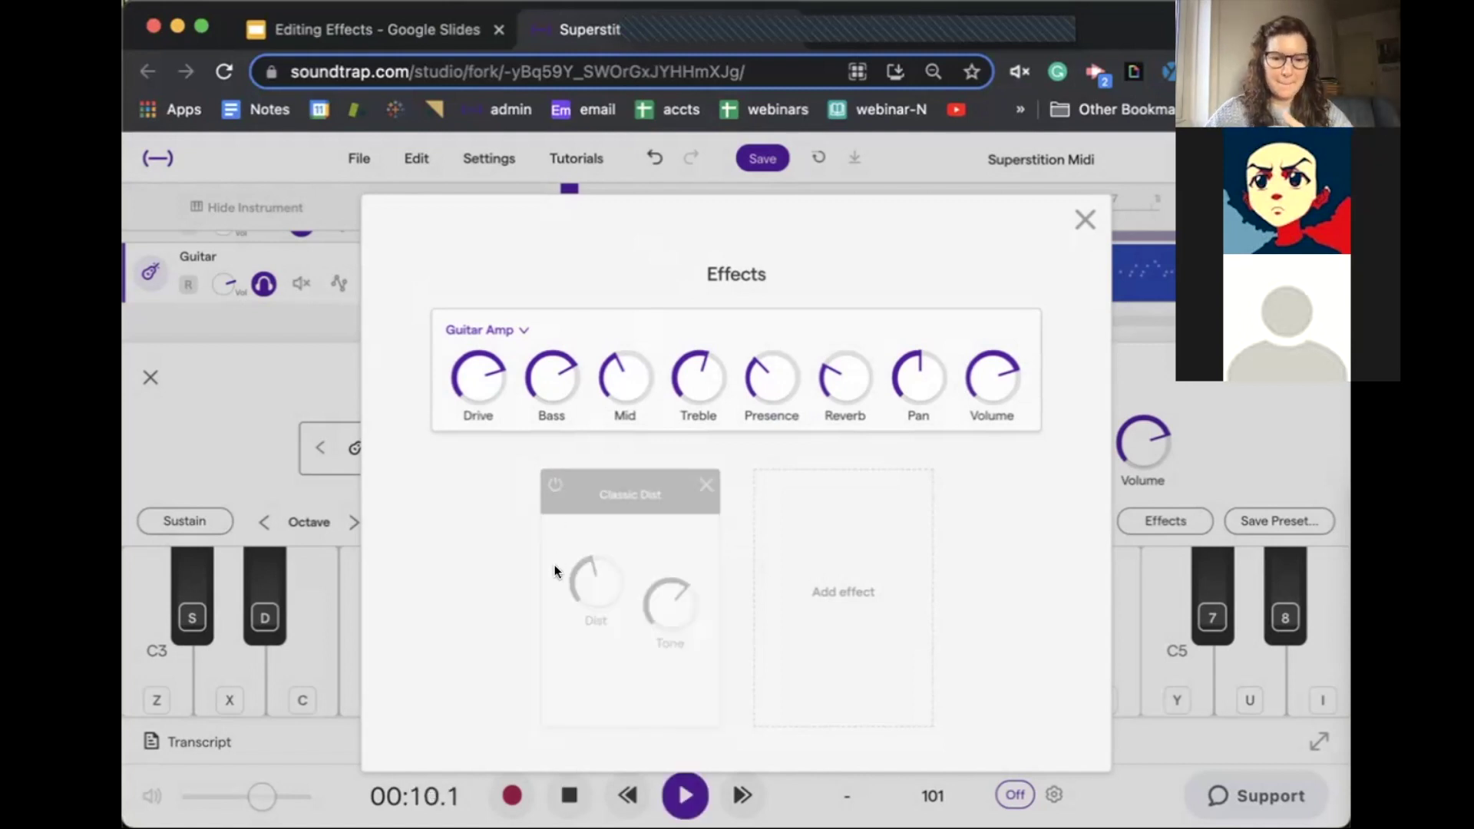
click(553, 486)
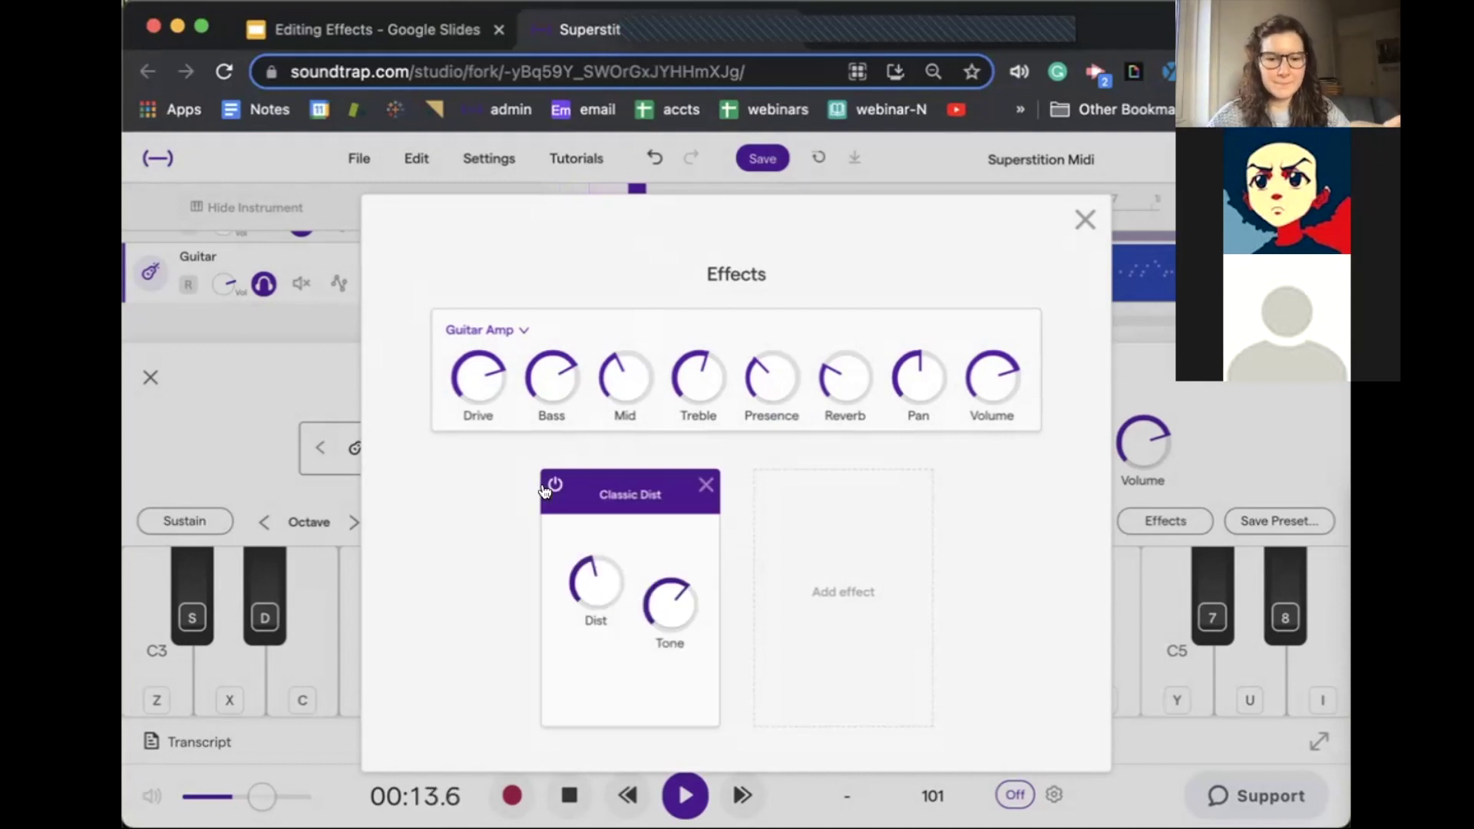
Step: Set Classic Dist's Dist and Tone to maximum during Guitar playback
drag(580, 588, 574, 477)
drag(667, 607, 676, 482)
drag(583, 590, 591, 482)
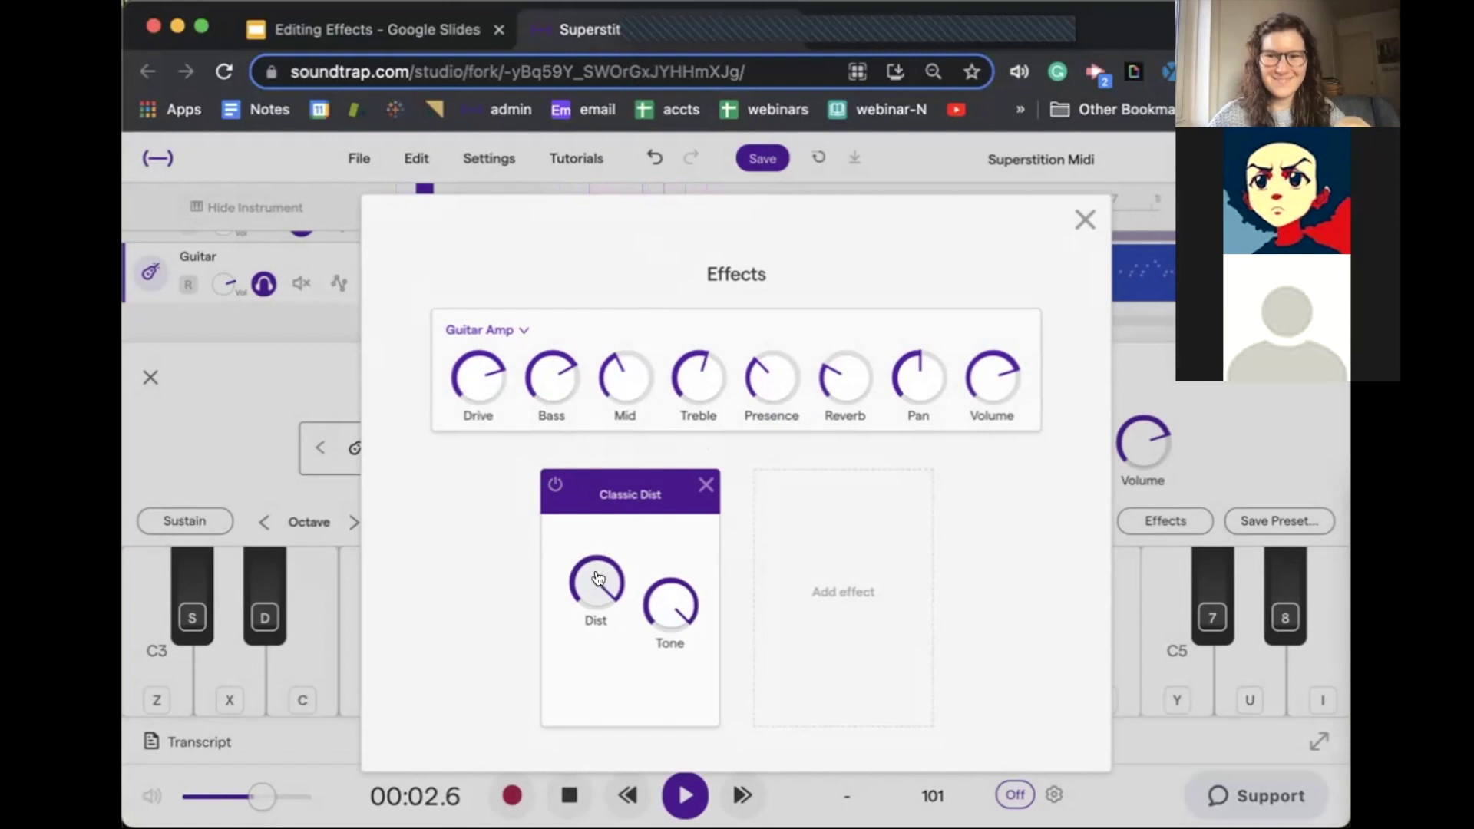
Step: Set Classic Dist's Tone to about halfway and its Dist to maximum, and stop playback
drag(598, 577, 599, 681)
drag(670, 603, 661, 785)
drag(555, 587, 569, 444)
key(space)
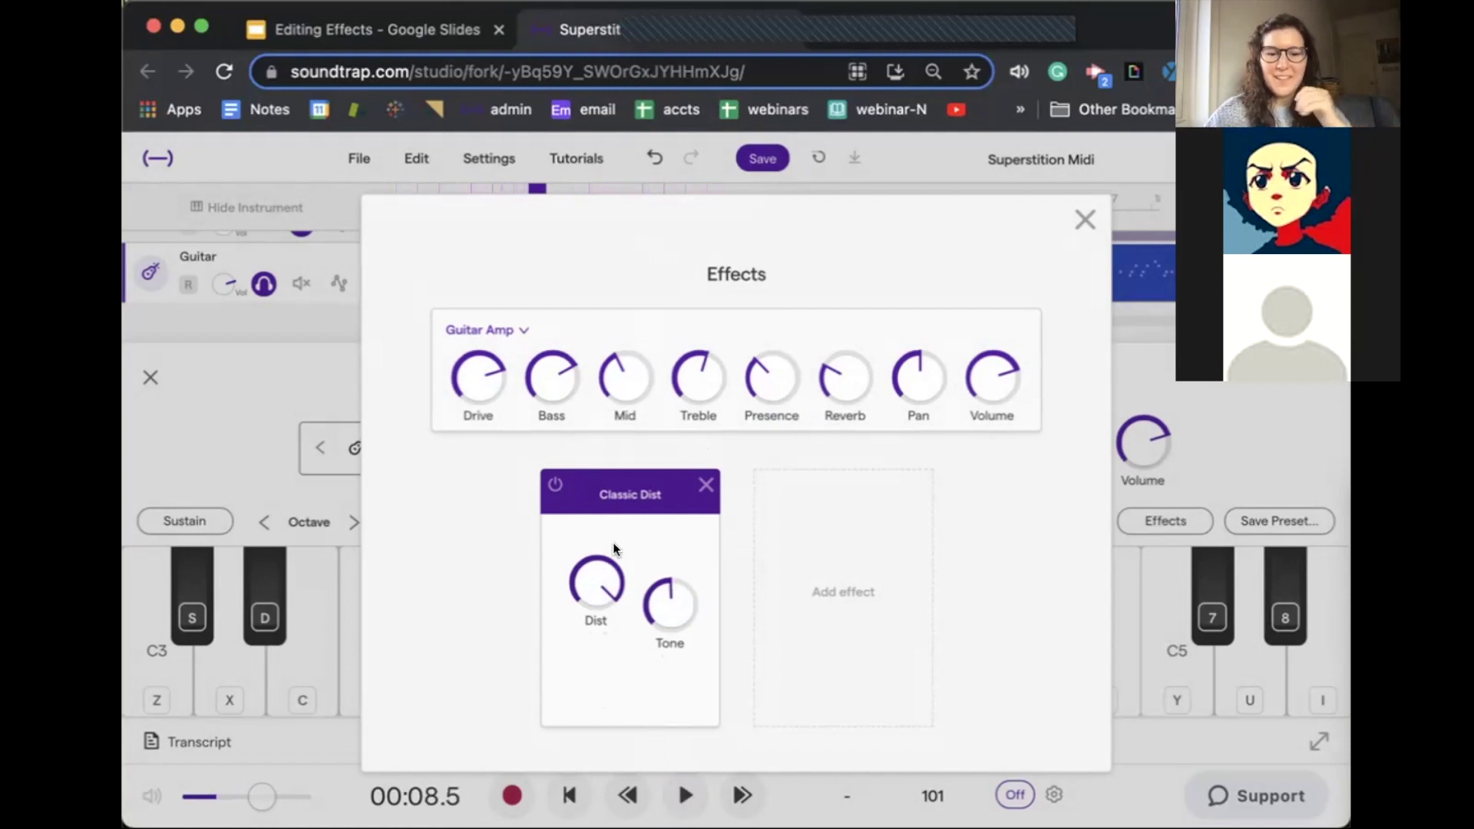
Step: Set Classic Dist's Tone to maximum and its Dist to minimum, and audition the Guitar track
drag(669, 610, 619, 372)
drag(610, 576, 563, 572)
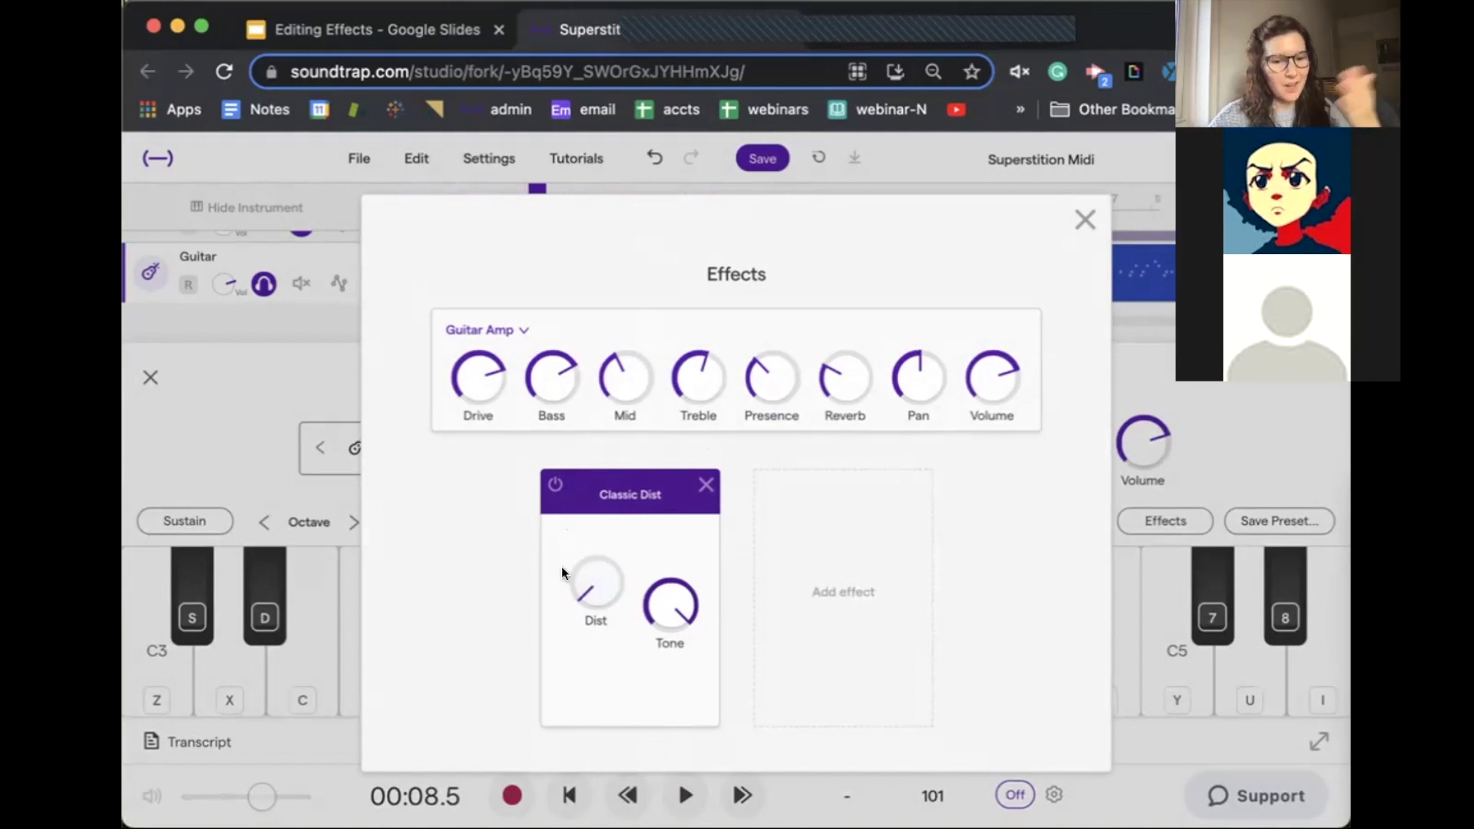
key(space)
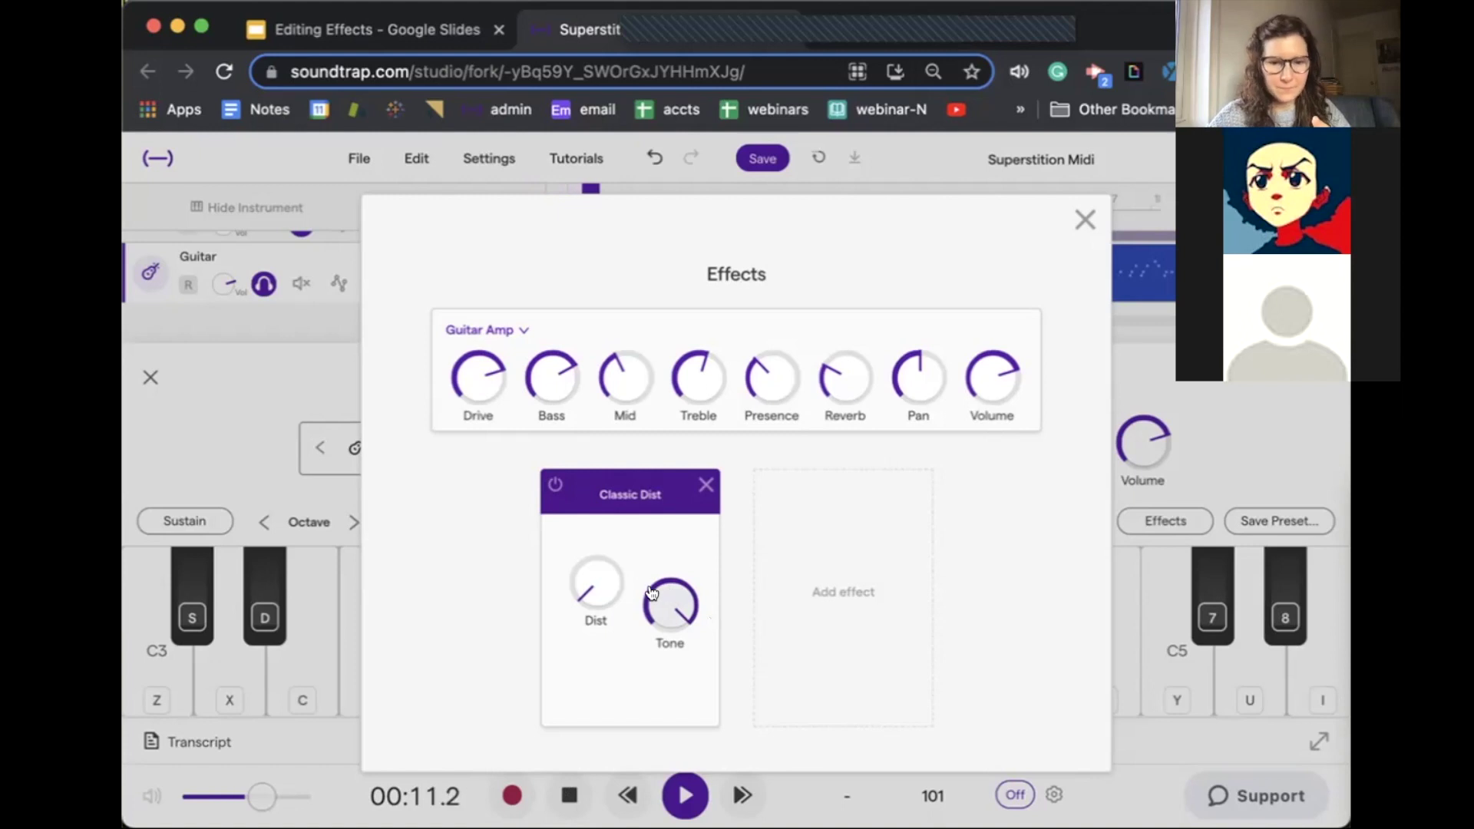
Step: Set Classic Dist's Tone to minimum and its Dist to maximum during playback, and stop playback
drag(668, 602, 641, 653)
mouse_move(596, 585)
mouse_down()
mouse_move(607, 164)
mouse_move(614, 588)
mouse_up()
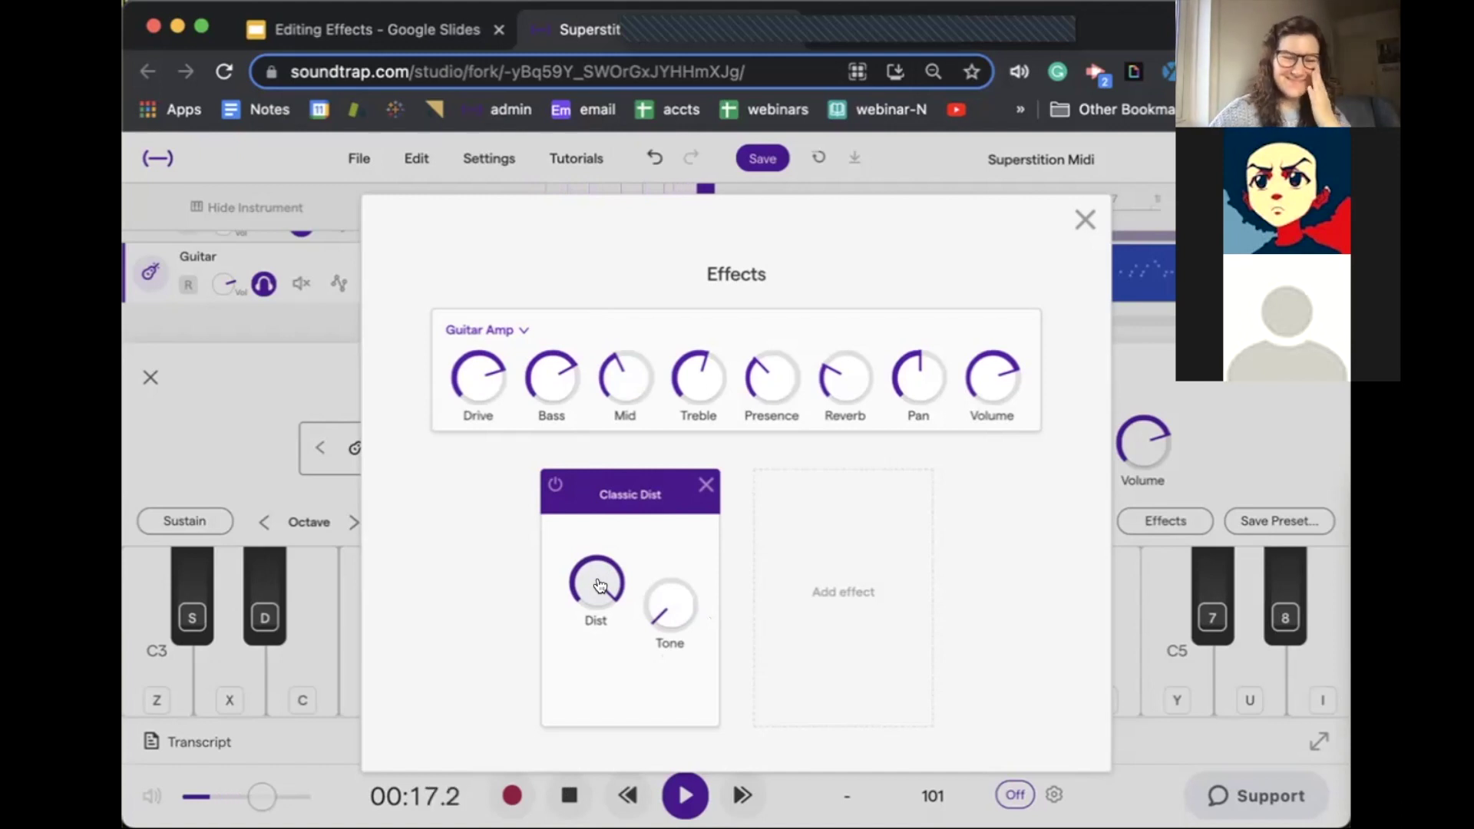
key(space)
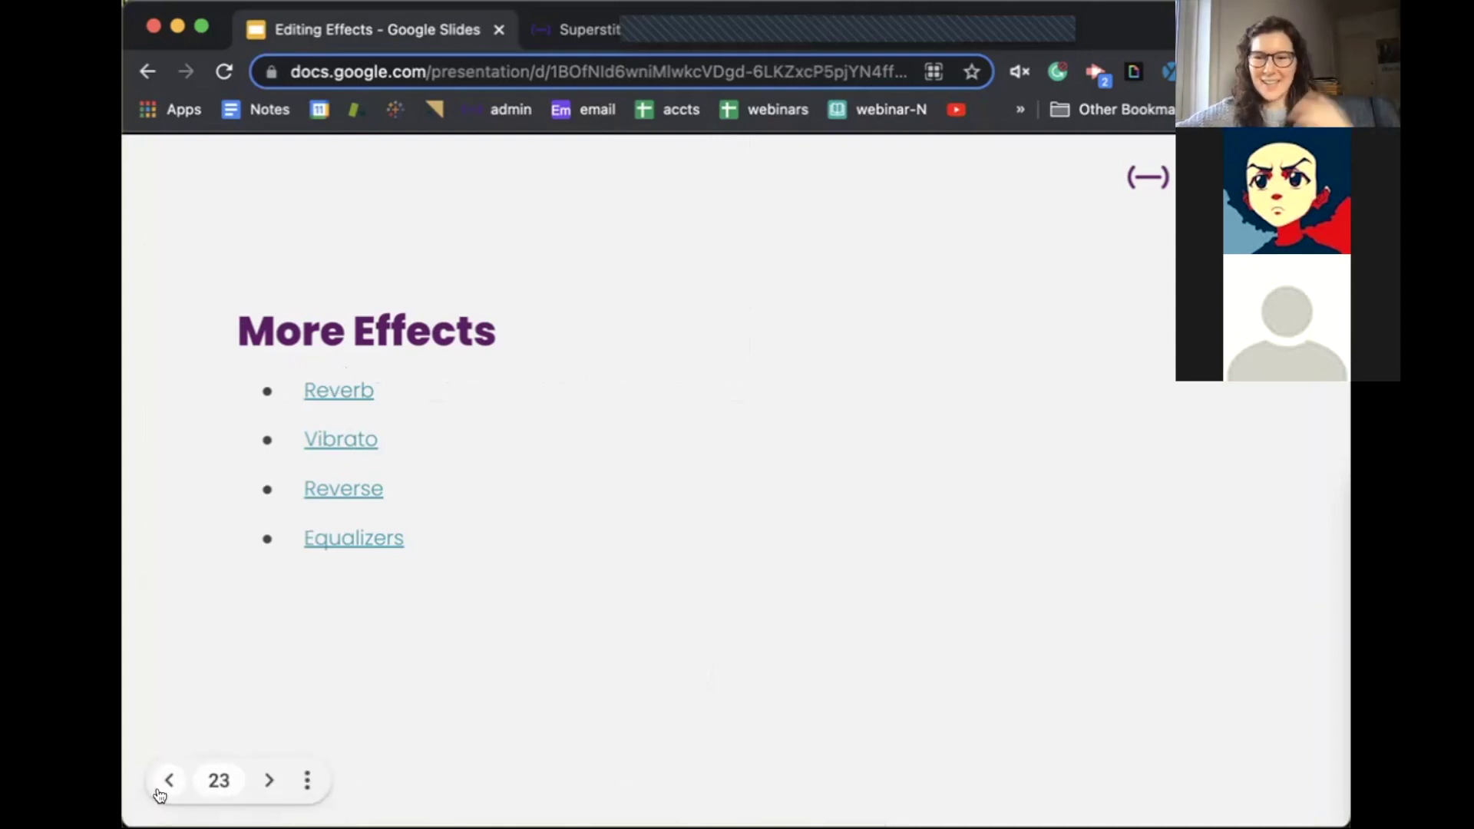
Step: Open the Reverb article linked on the More Effects slide, look through it and close it
click(335, 384)
scroll(473, 286, down, 3)
scroll(473, 286, down, 7)
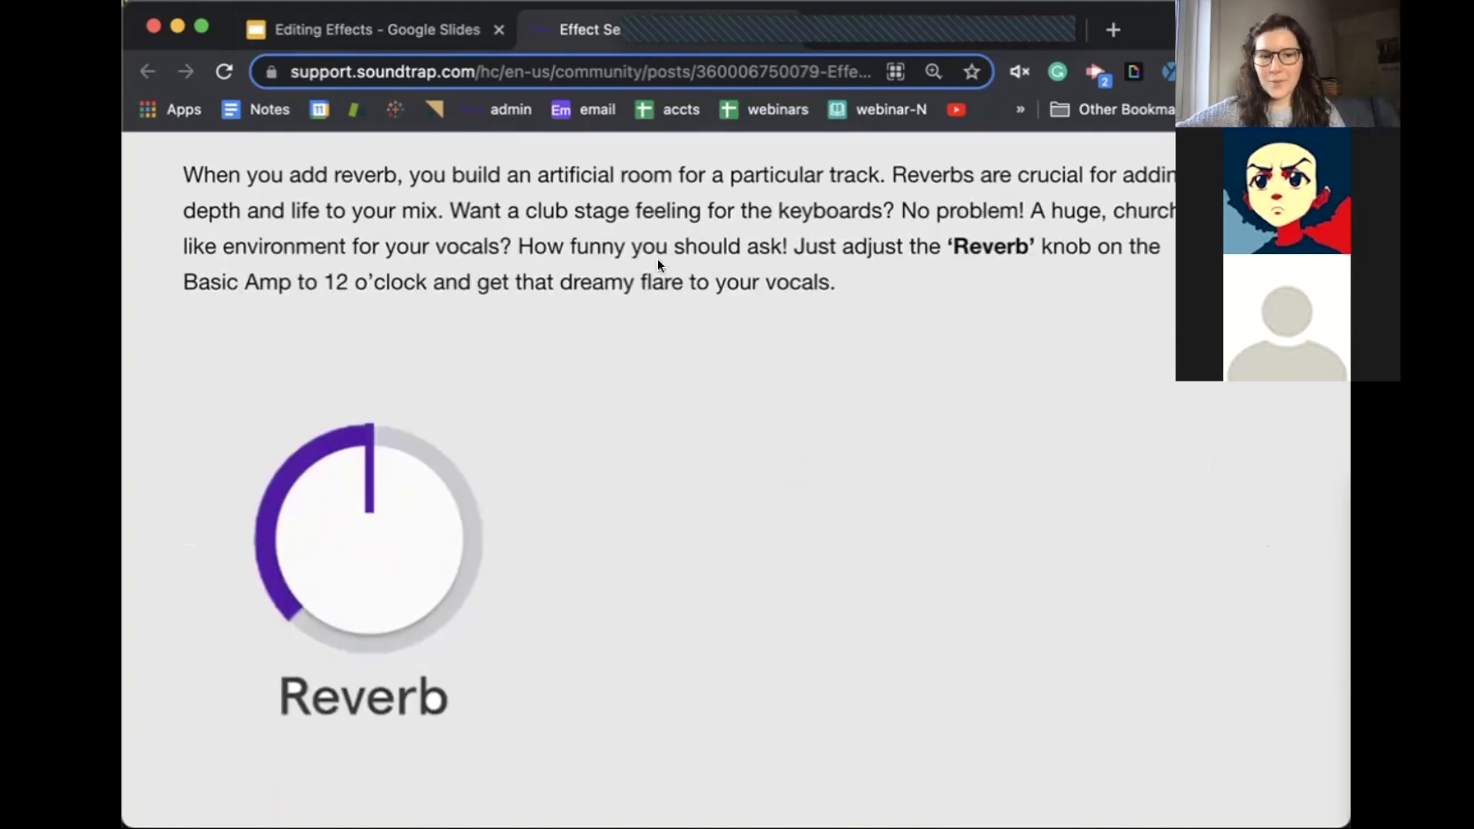
scroll(657, 266, down, 3)
scroll(657, 260, down, 8)
key(super+w)
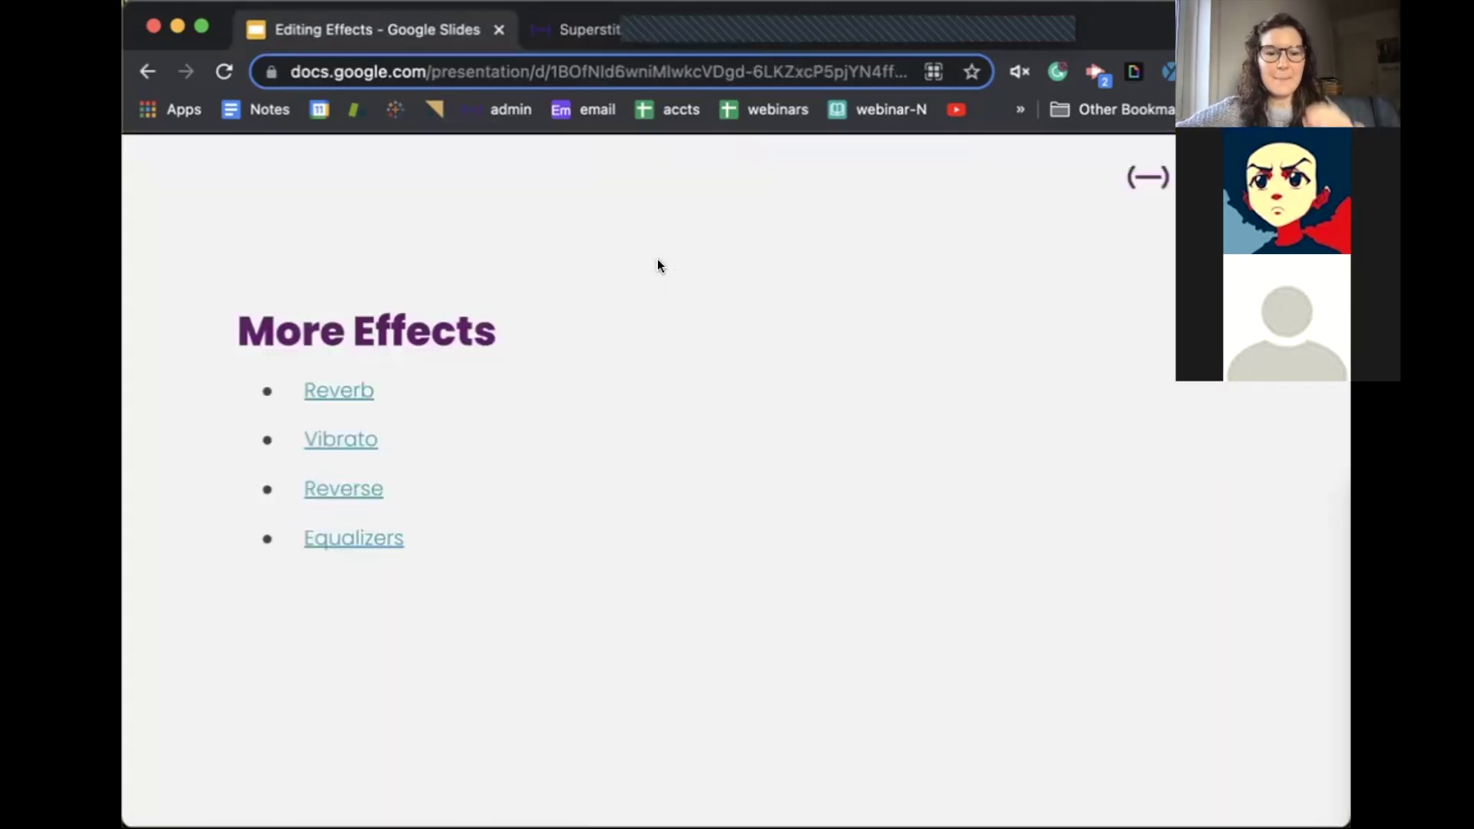
Step: Switch to the Soundtrap project, solo only the Sax track, return the playhead to the start and show the Sax instrument
click(593, 30)
click(152, 379)
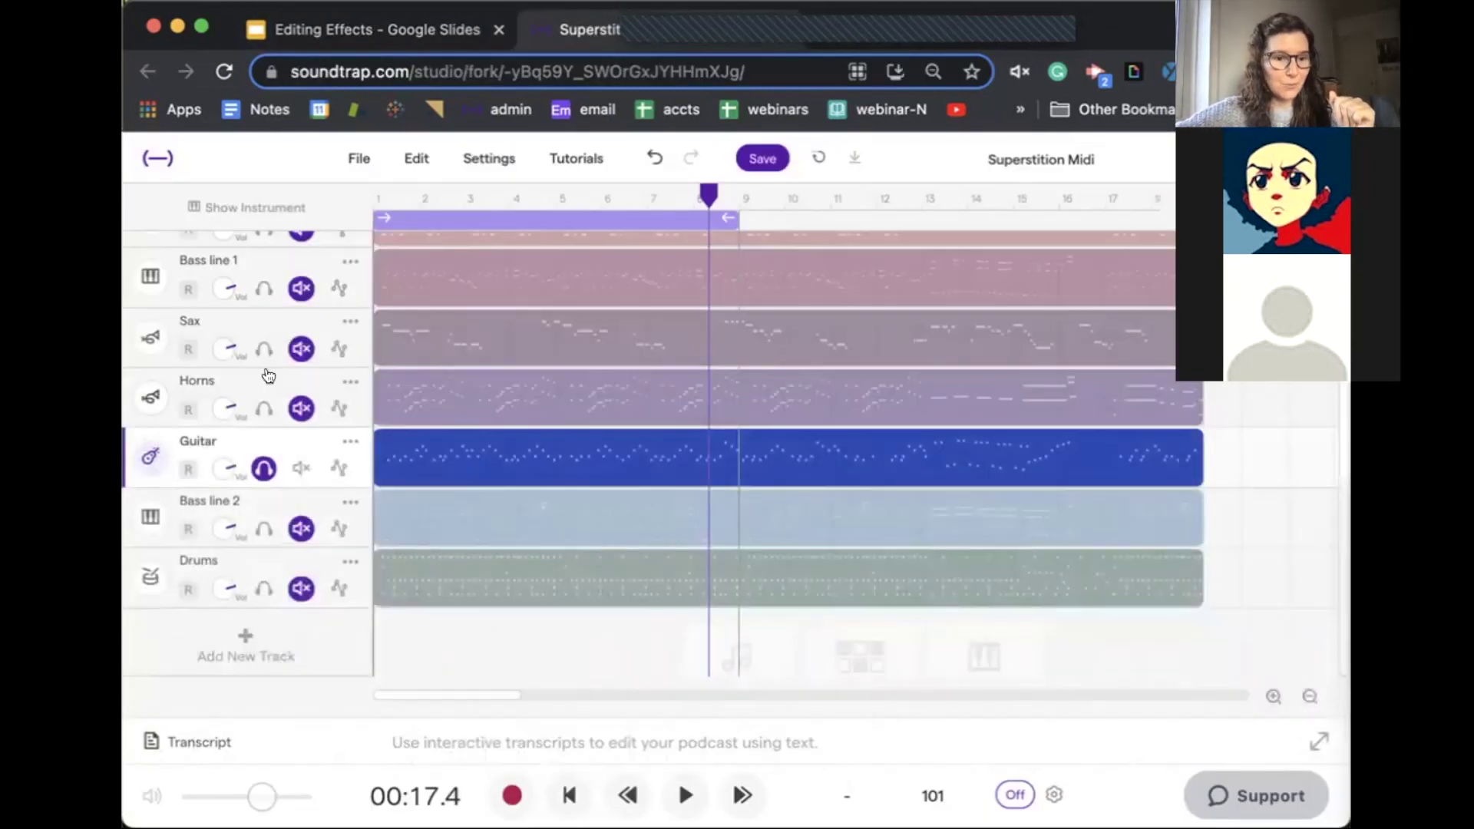
click(264, 393)
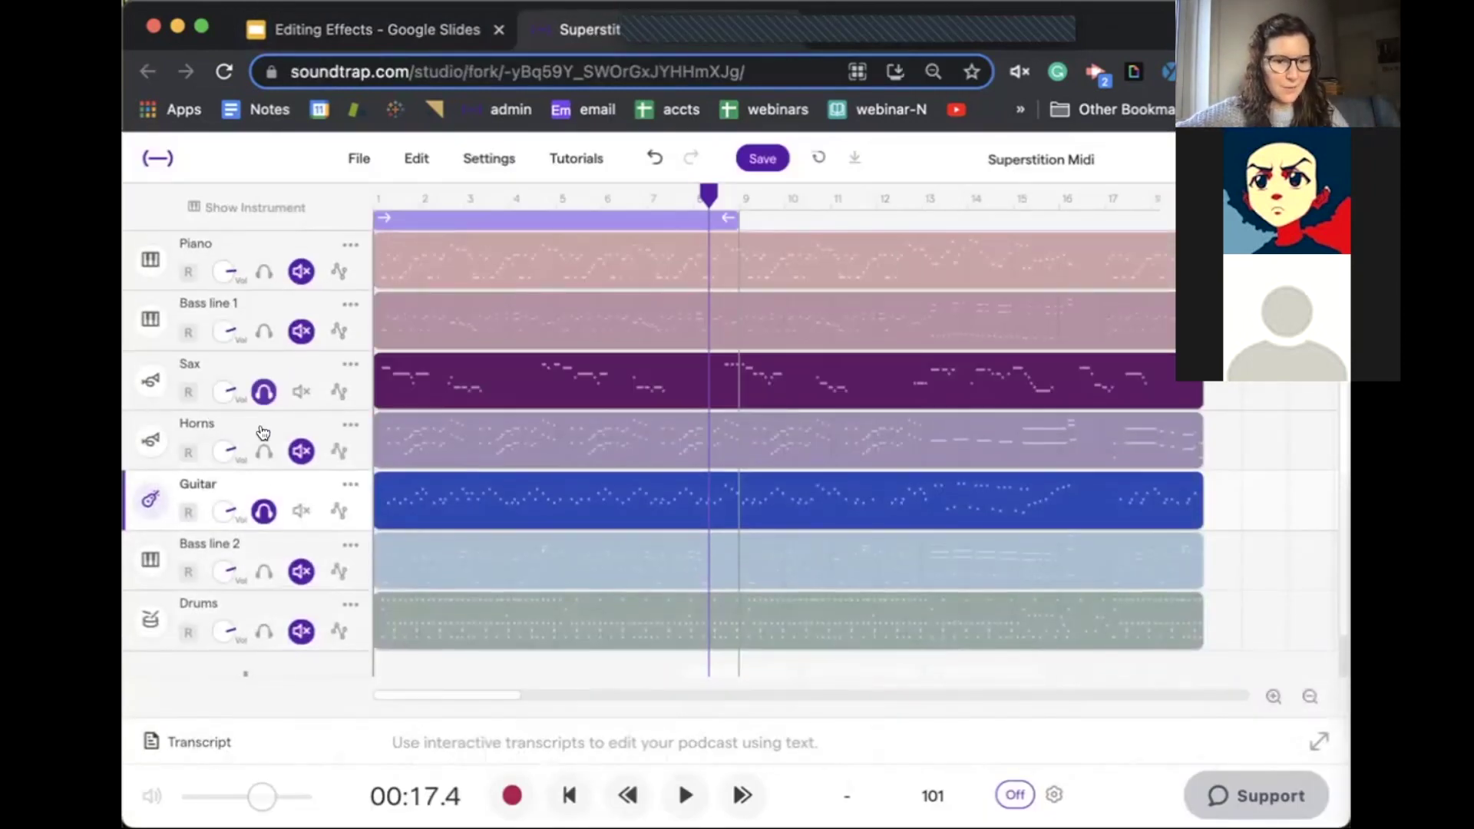
click(263, 511)
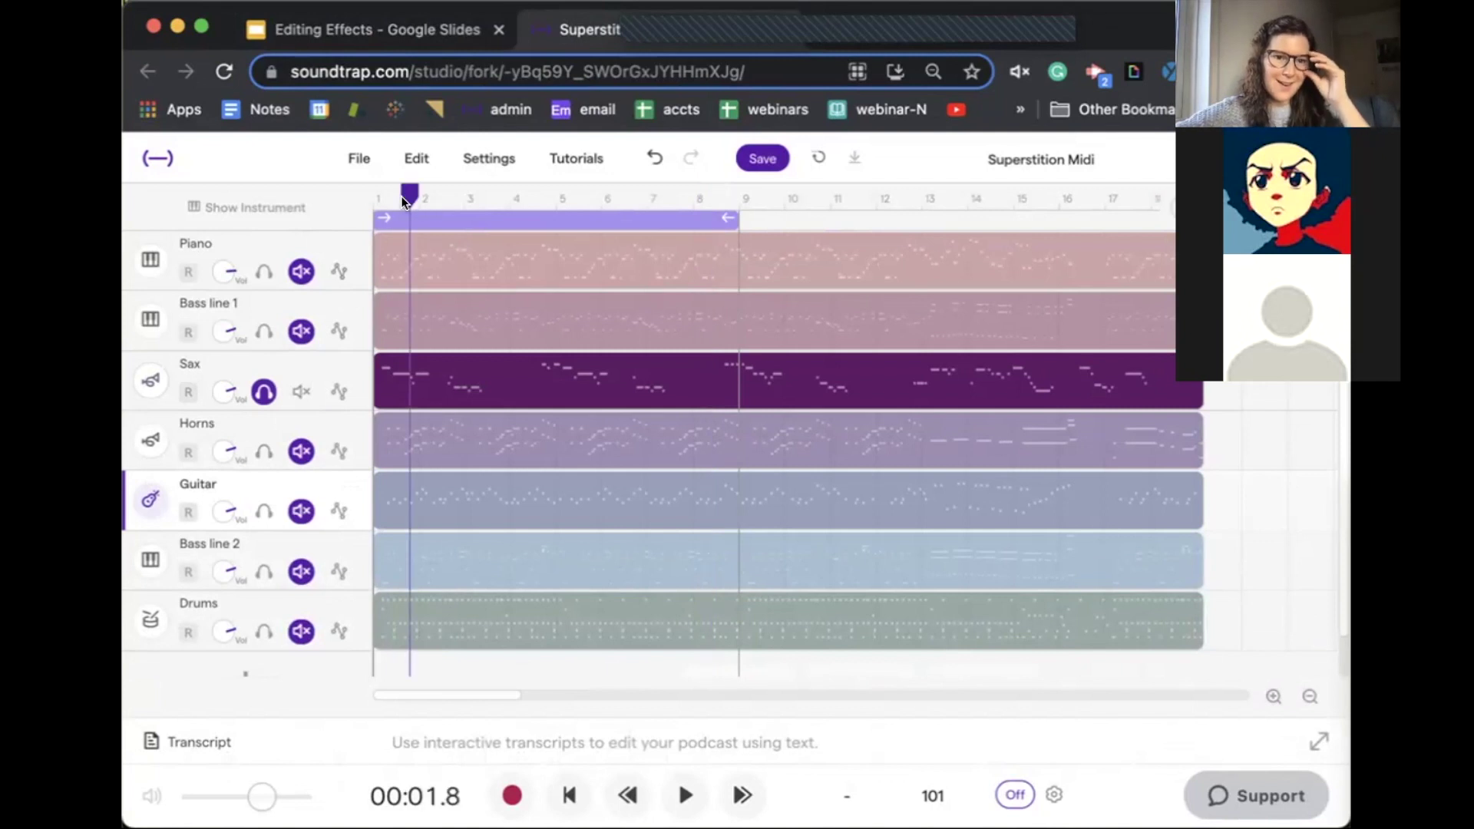
click(151, 380)
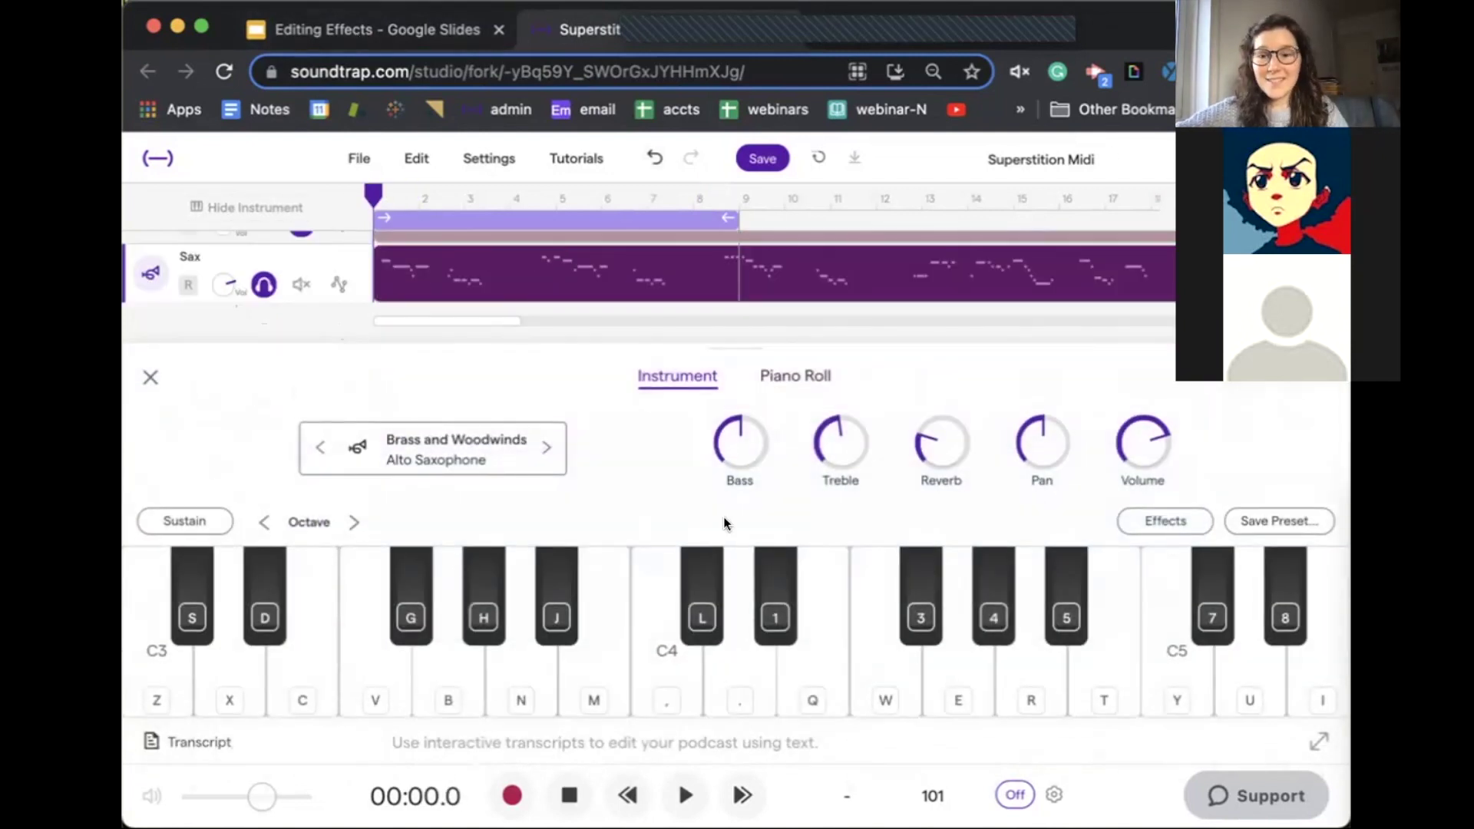
Step: Remove the Delay effect from the Sax track and close its effects
click(1165, 520)
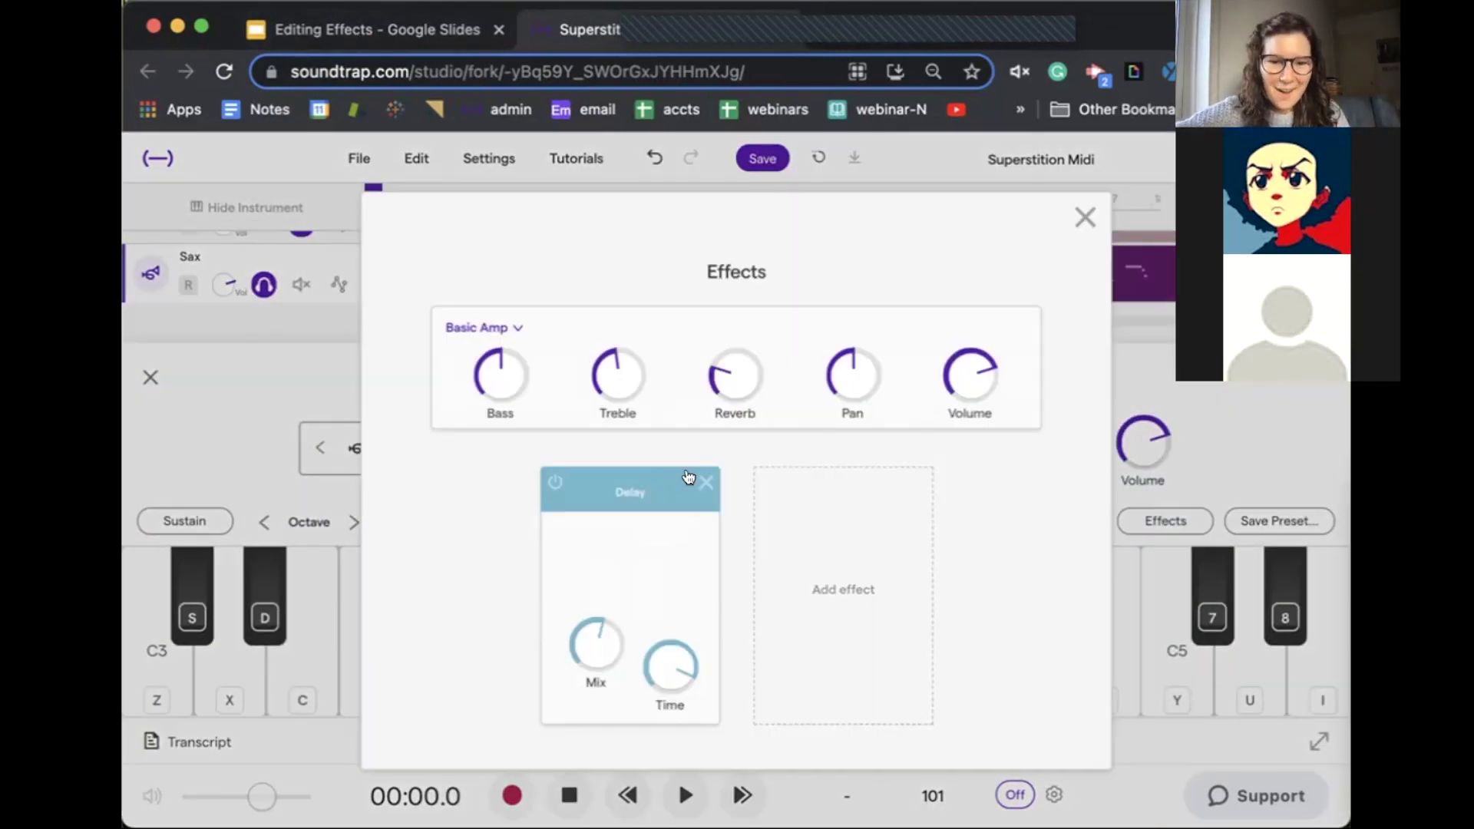
click(687, 482)
click(1085, 218)
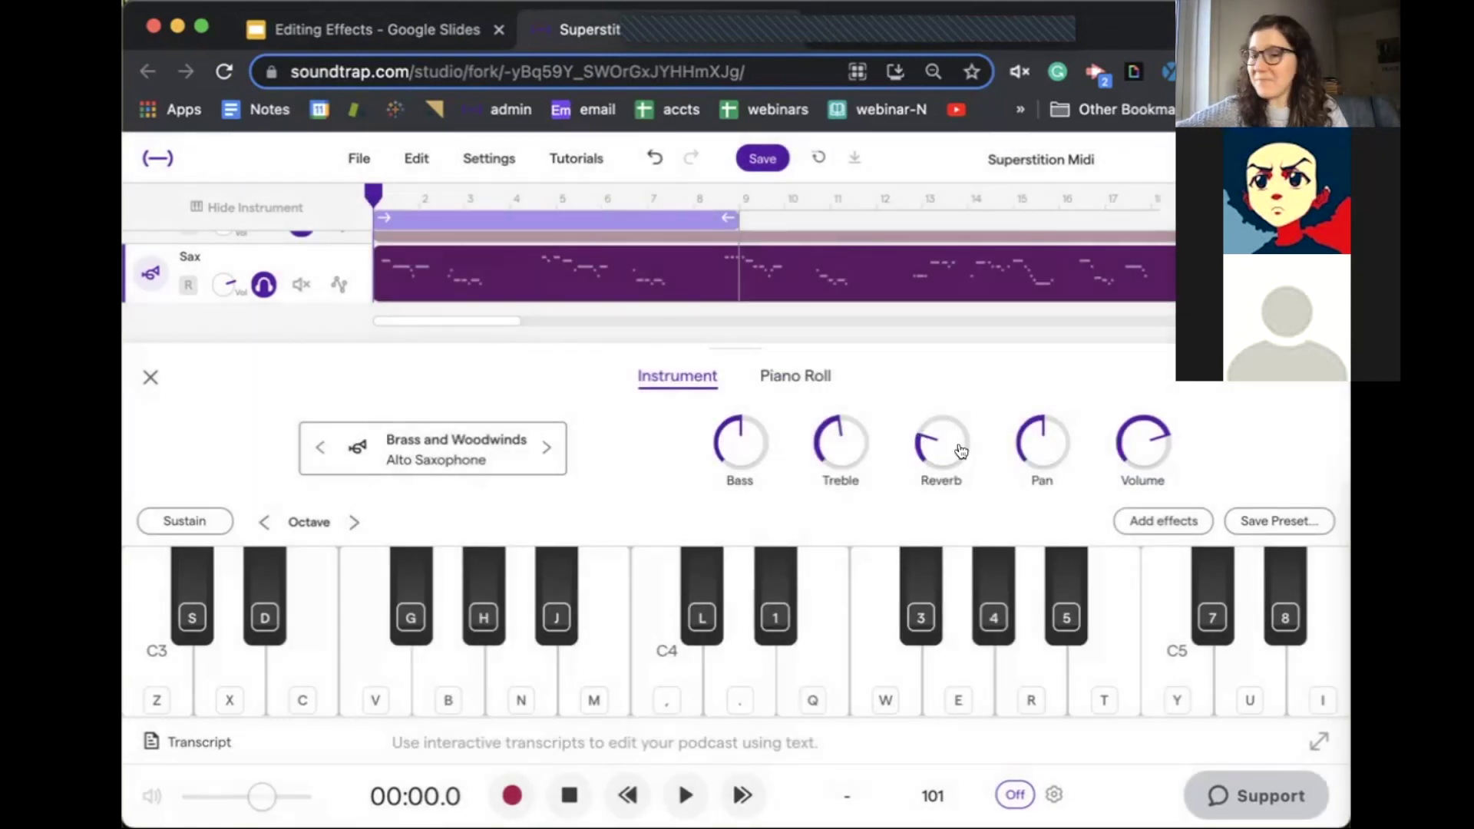
Step: Add the Room effect to the Sax track
click(1163, 520)
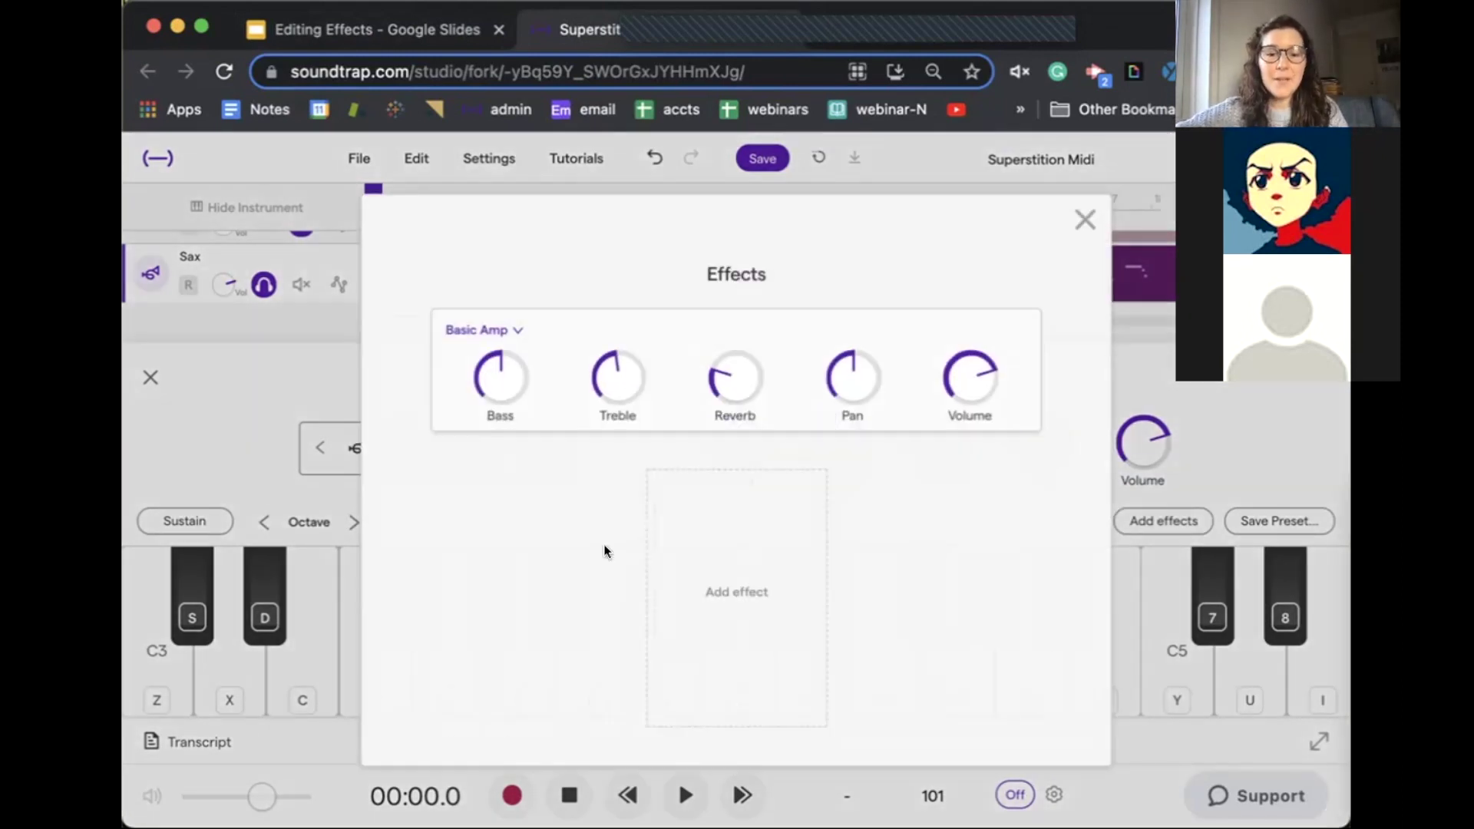
click(698, 557)
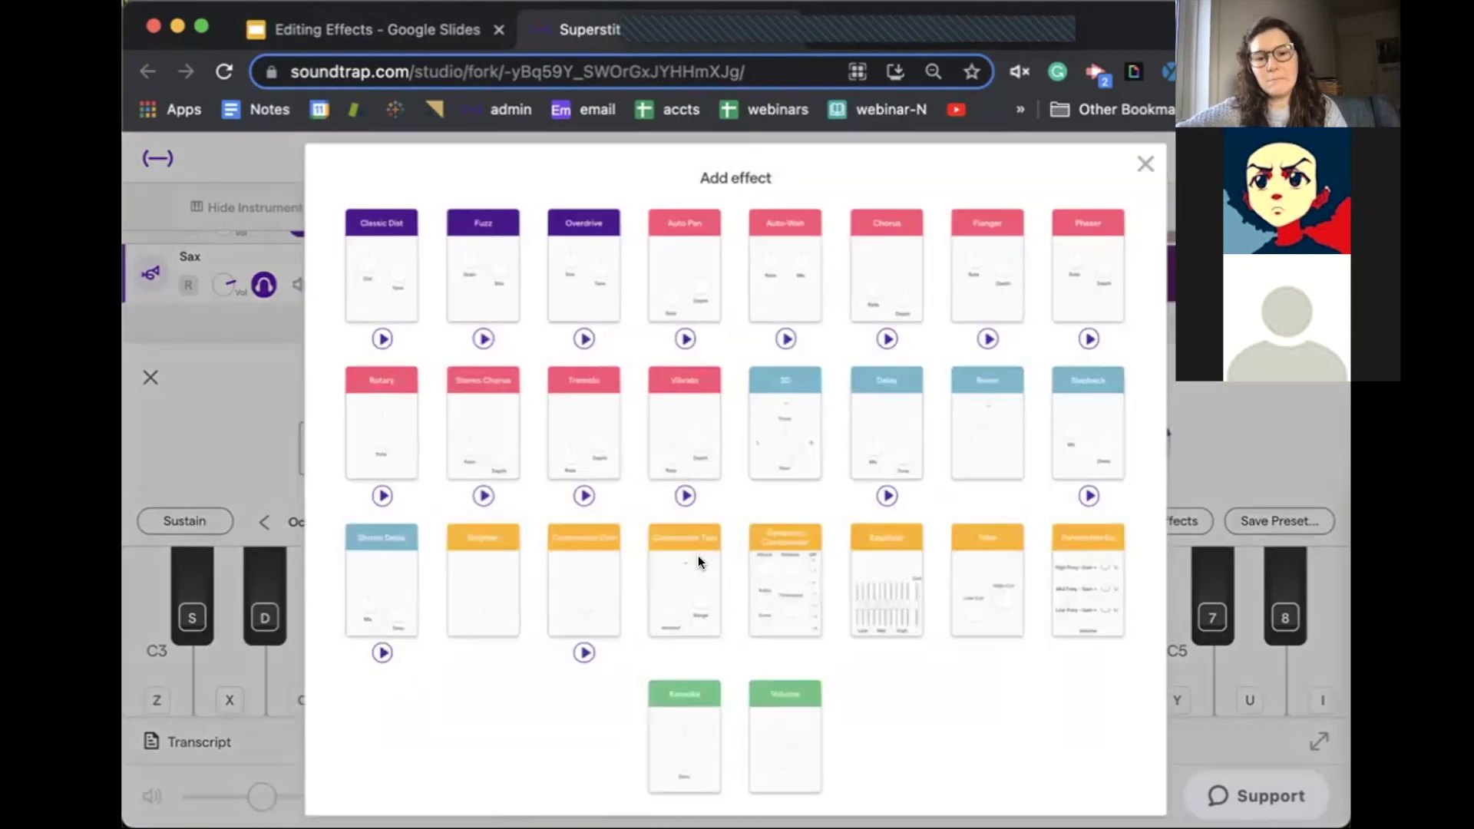
click(957, 440)
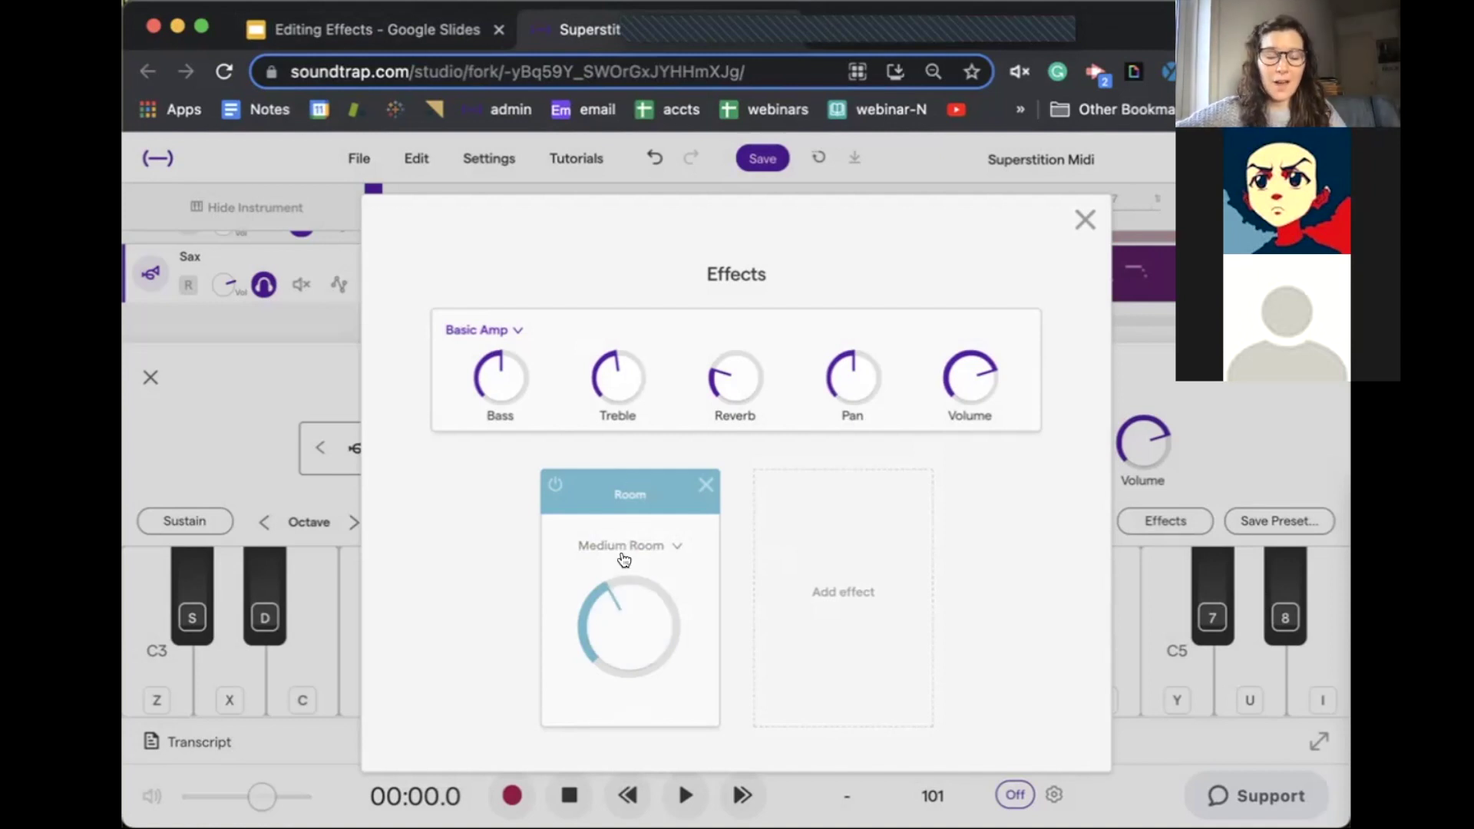
Step: Audition the Sax with the Room effect off and on, and raise the Medium Room amount to near maximum
key(space)
click(548, 484)
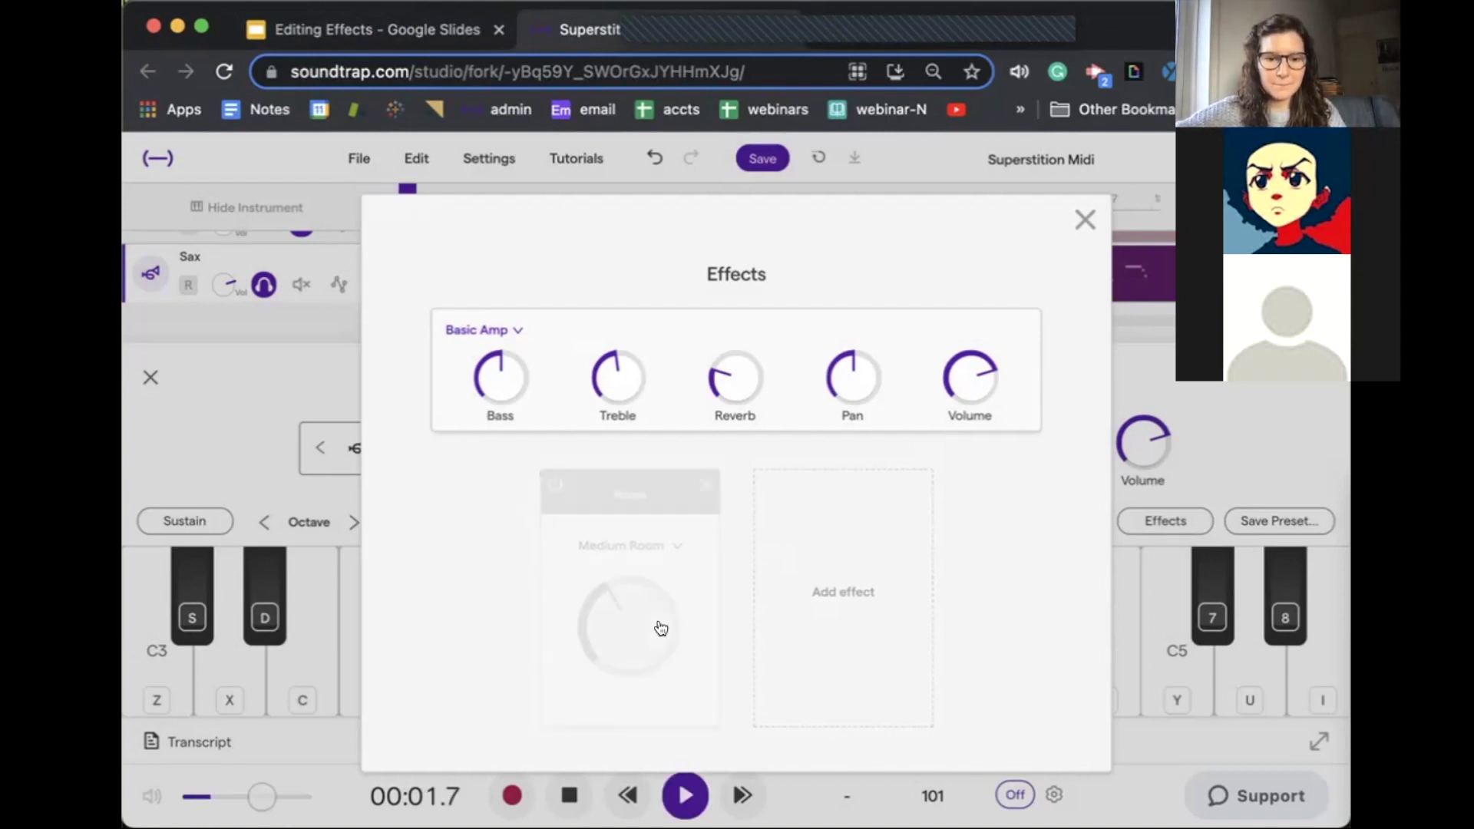
click(555, 483)
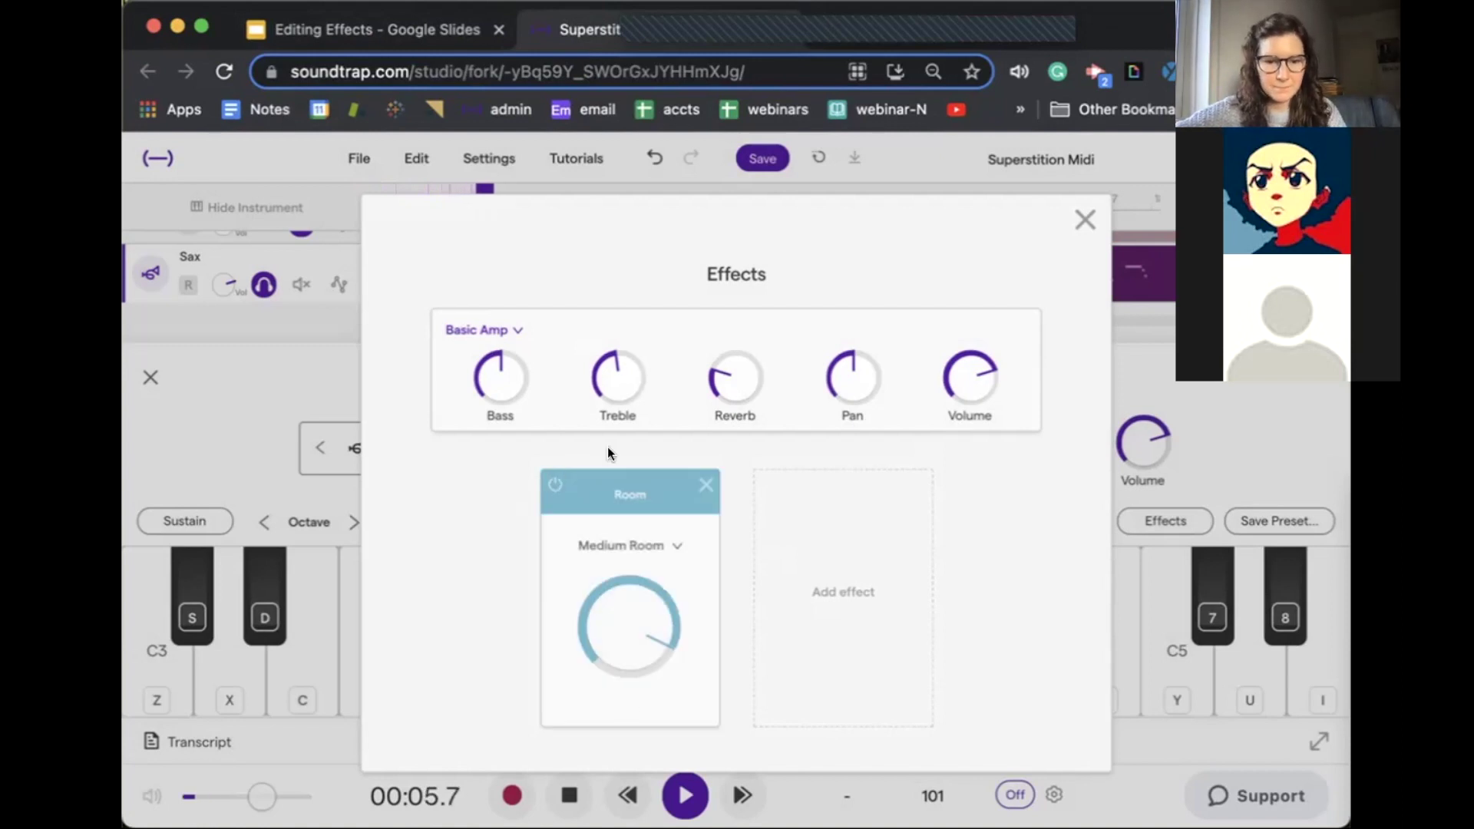
Step: Audition the Sax with its Room effect set to the Hallway and Church types
click(624, 546)
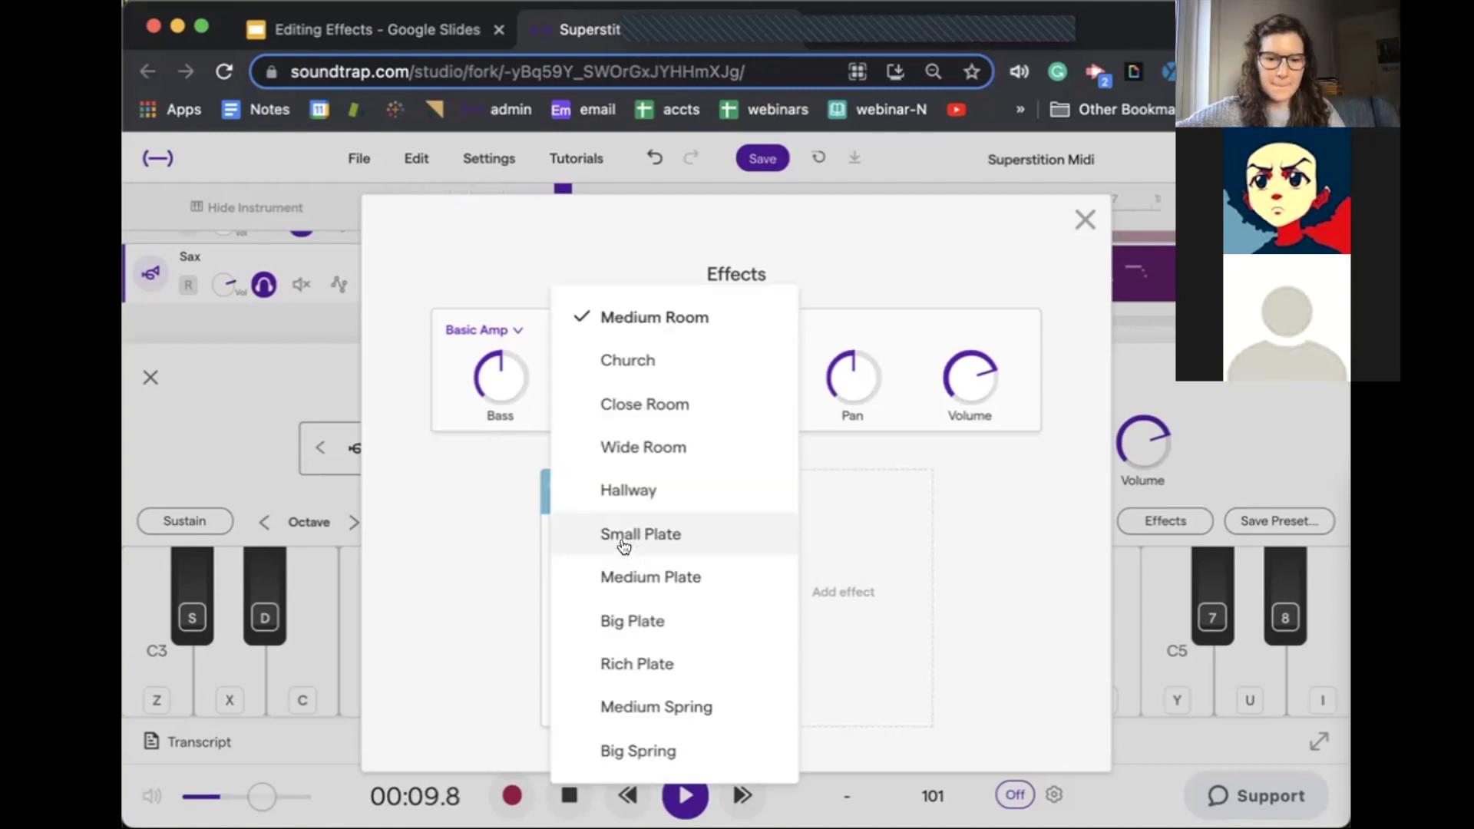
click(622, 488)
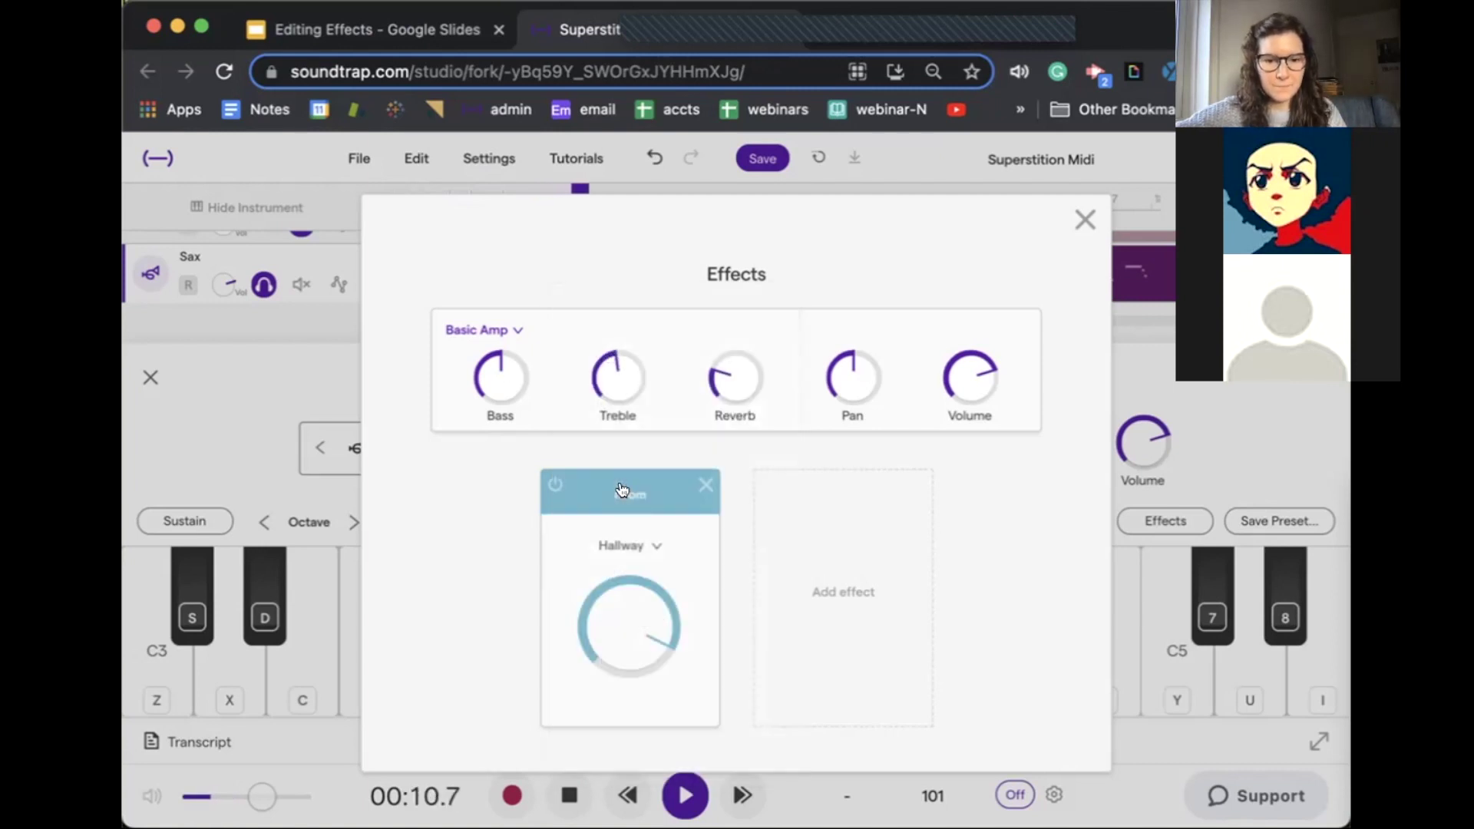
click(621, 548)
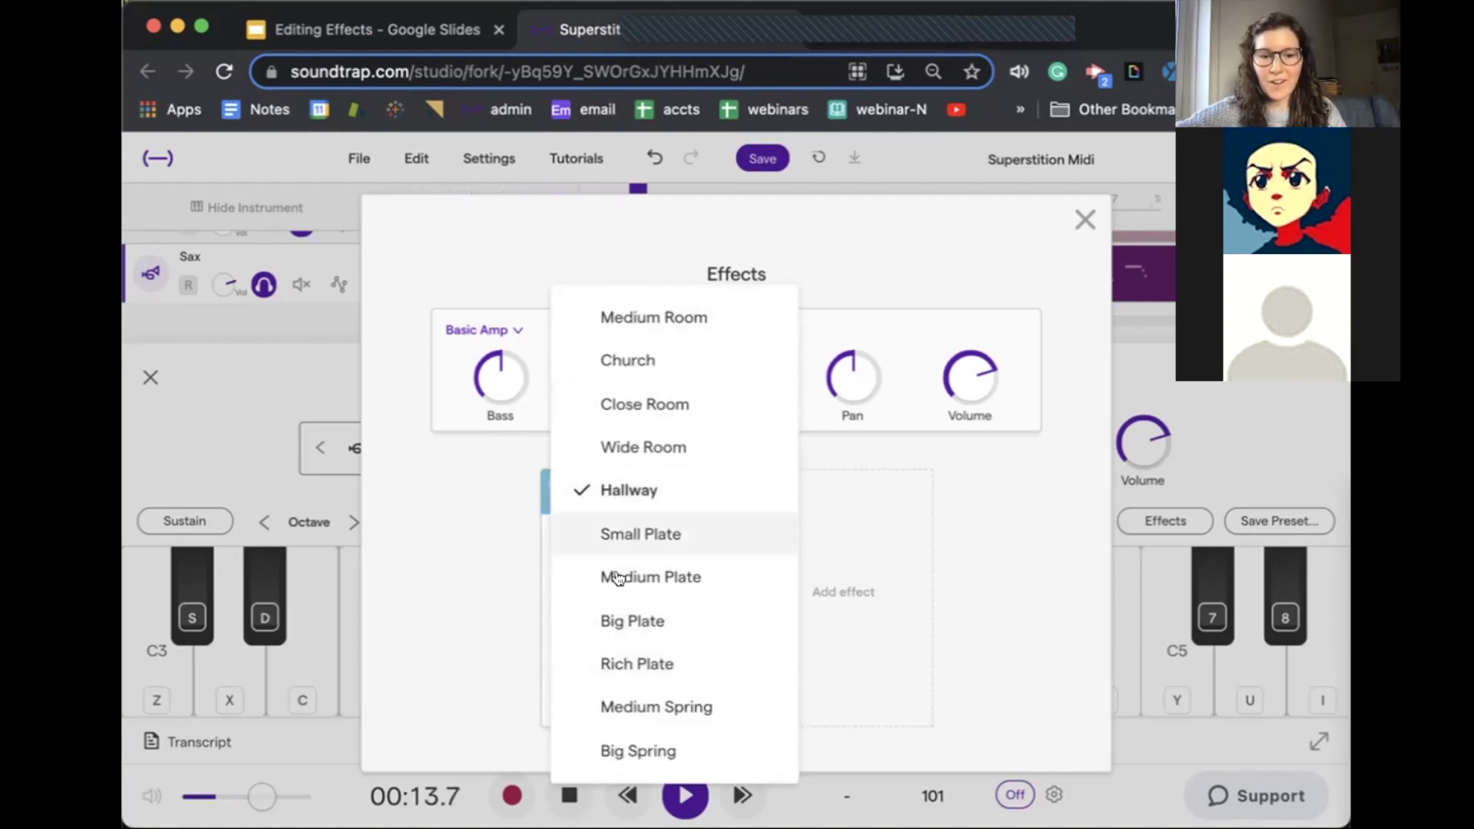
click(641, 367)
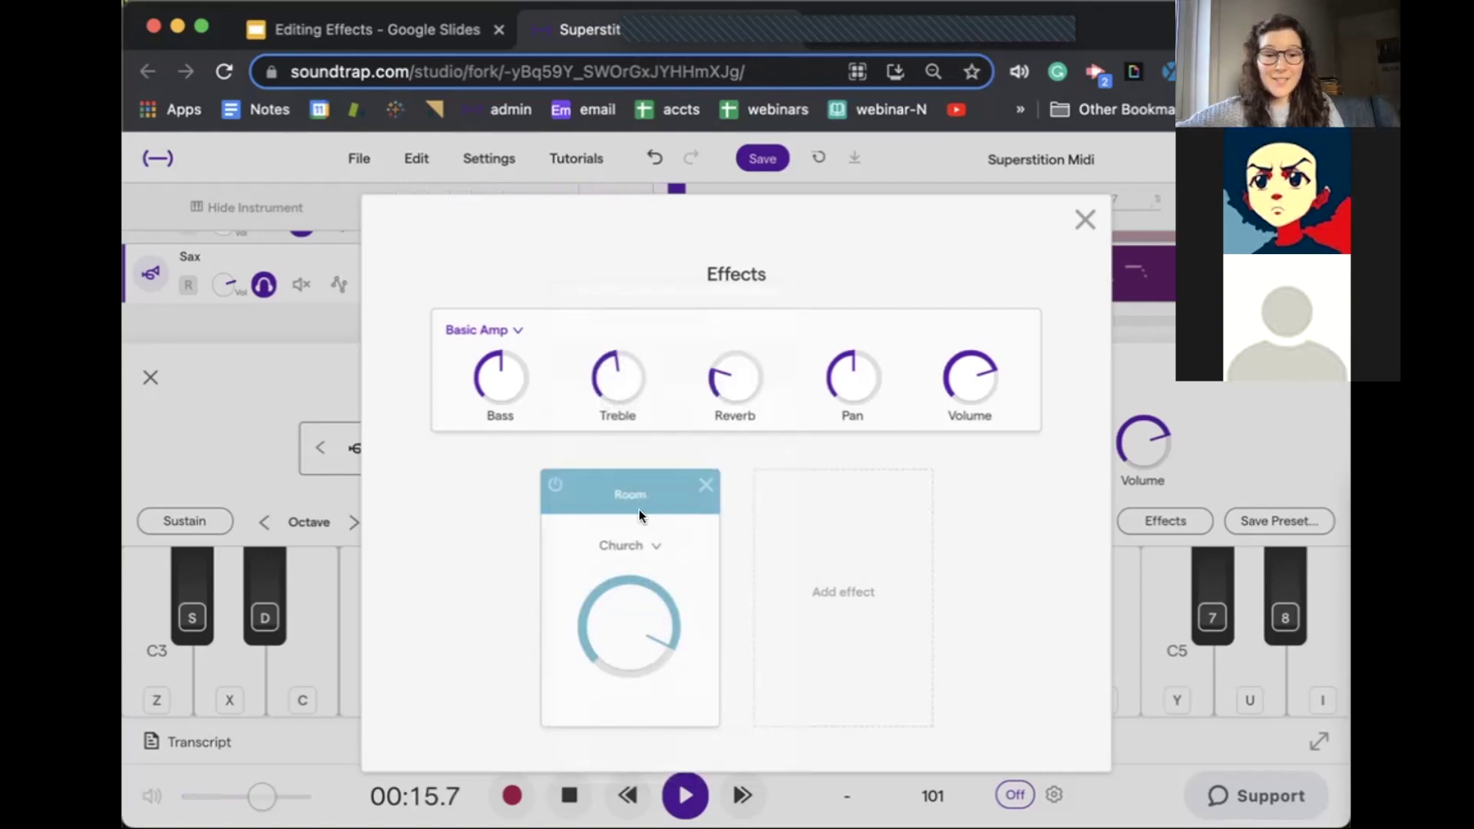
click(631, 546)
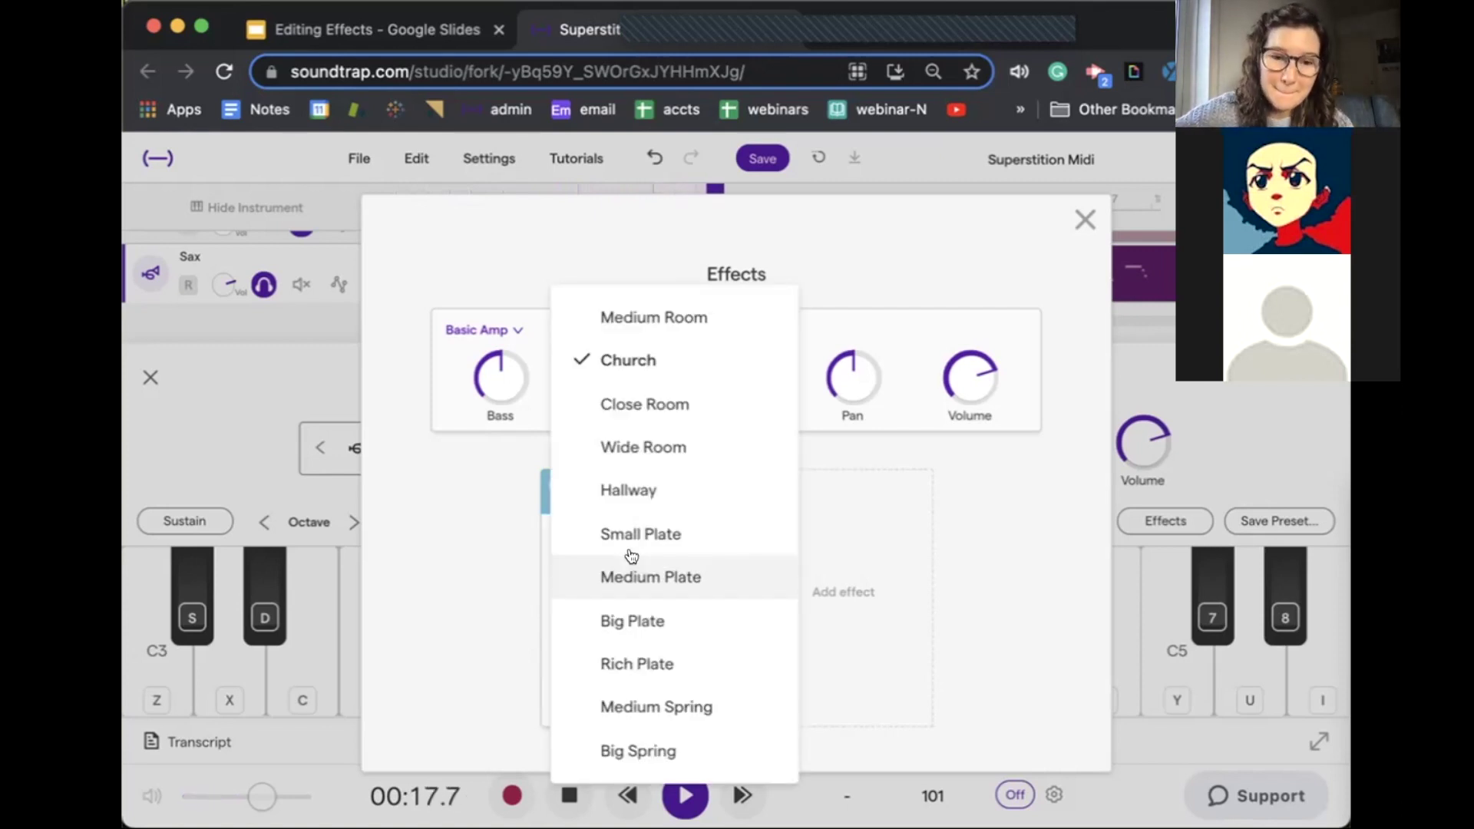
click(628, 364)
Step: Audition the Sax with its Room effect set to Medium Plate, and pause playback
click(615, 546)
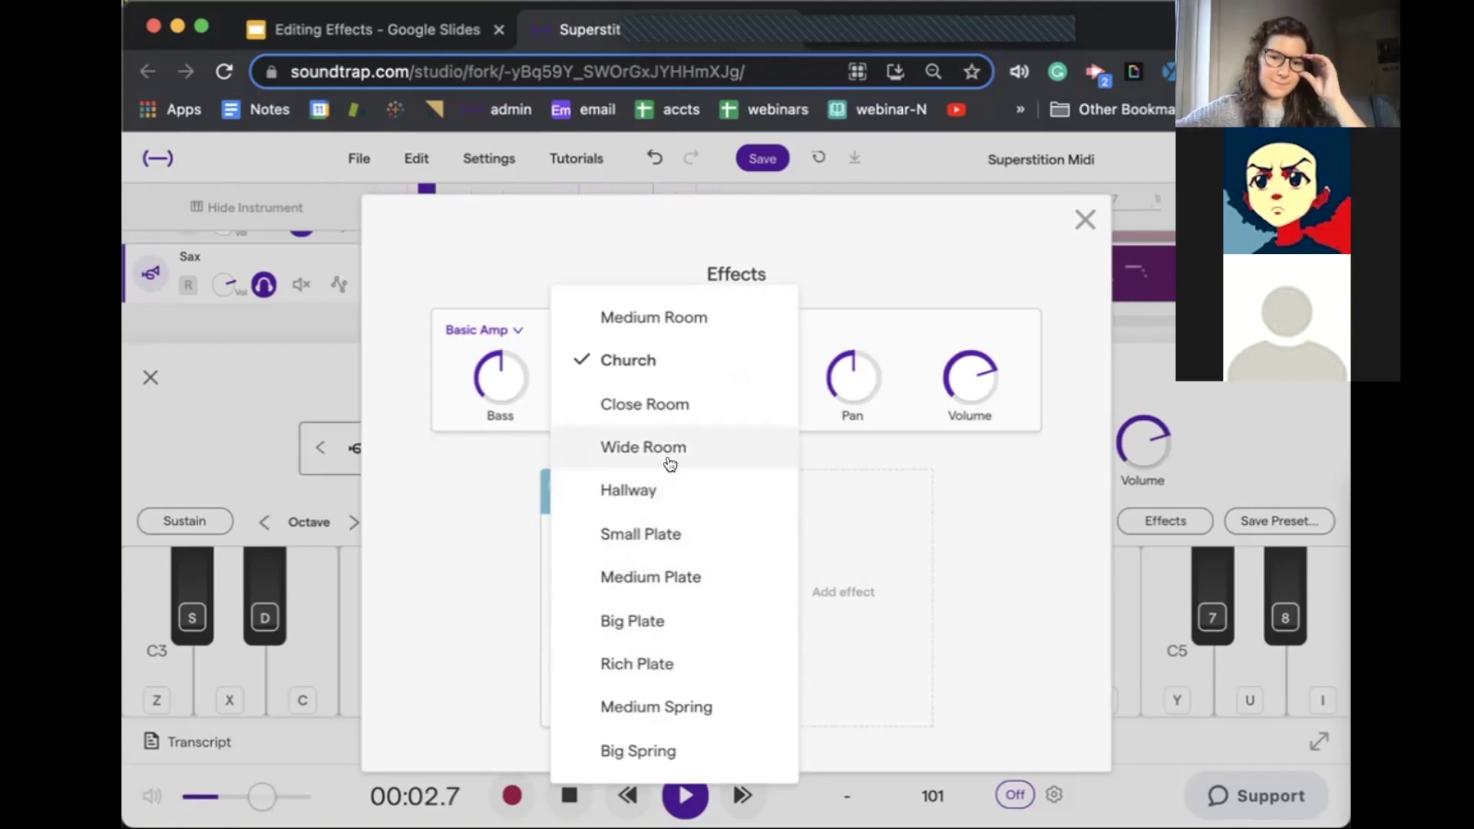
click(636, 575)
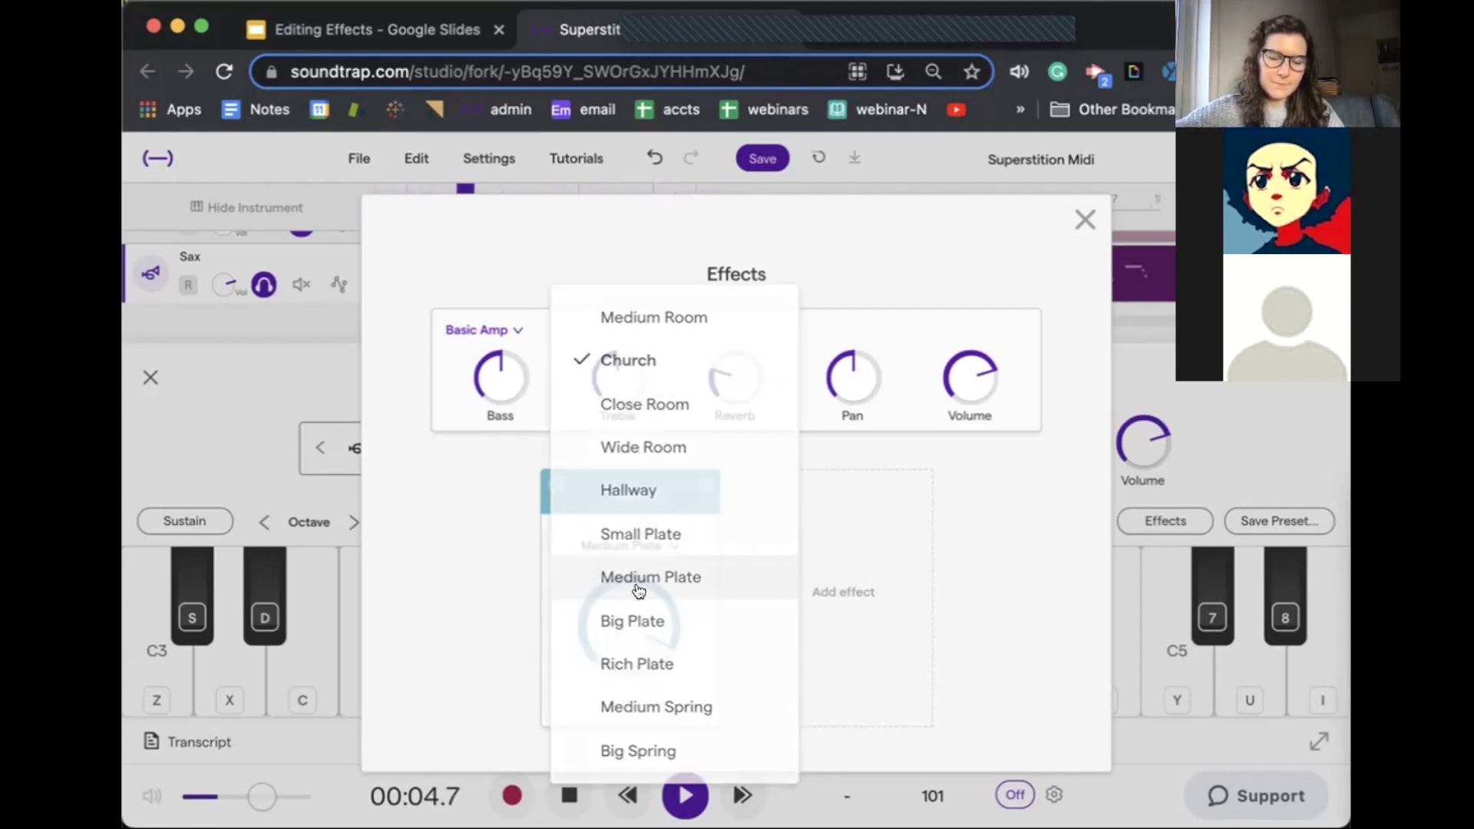
key(space)
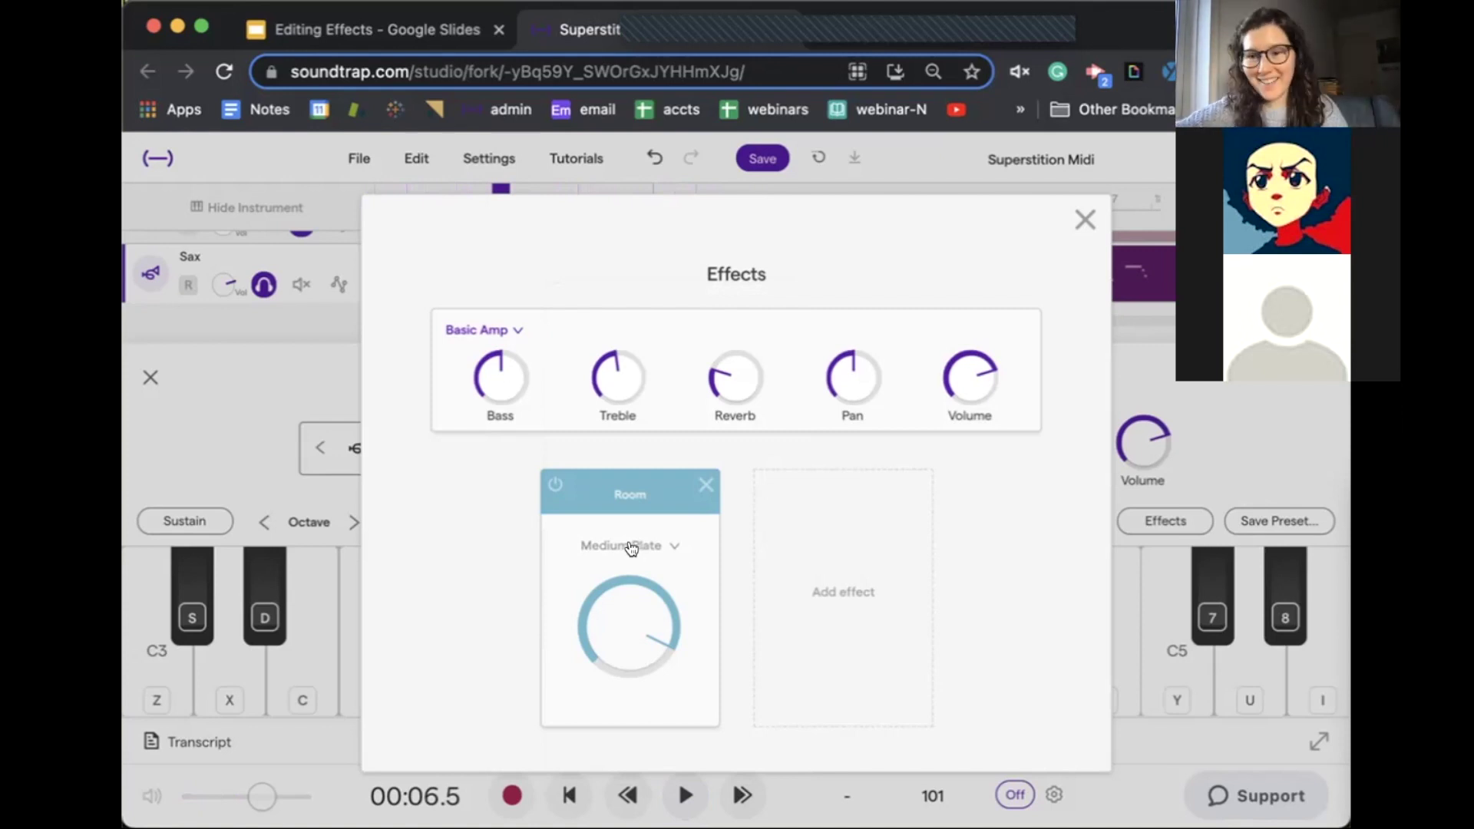
click(631, 548)
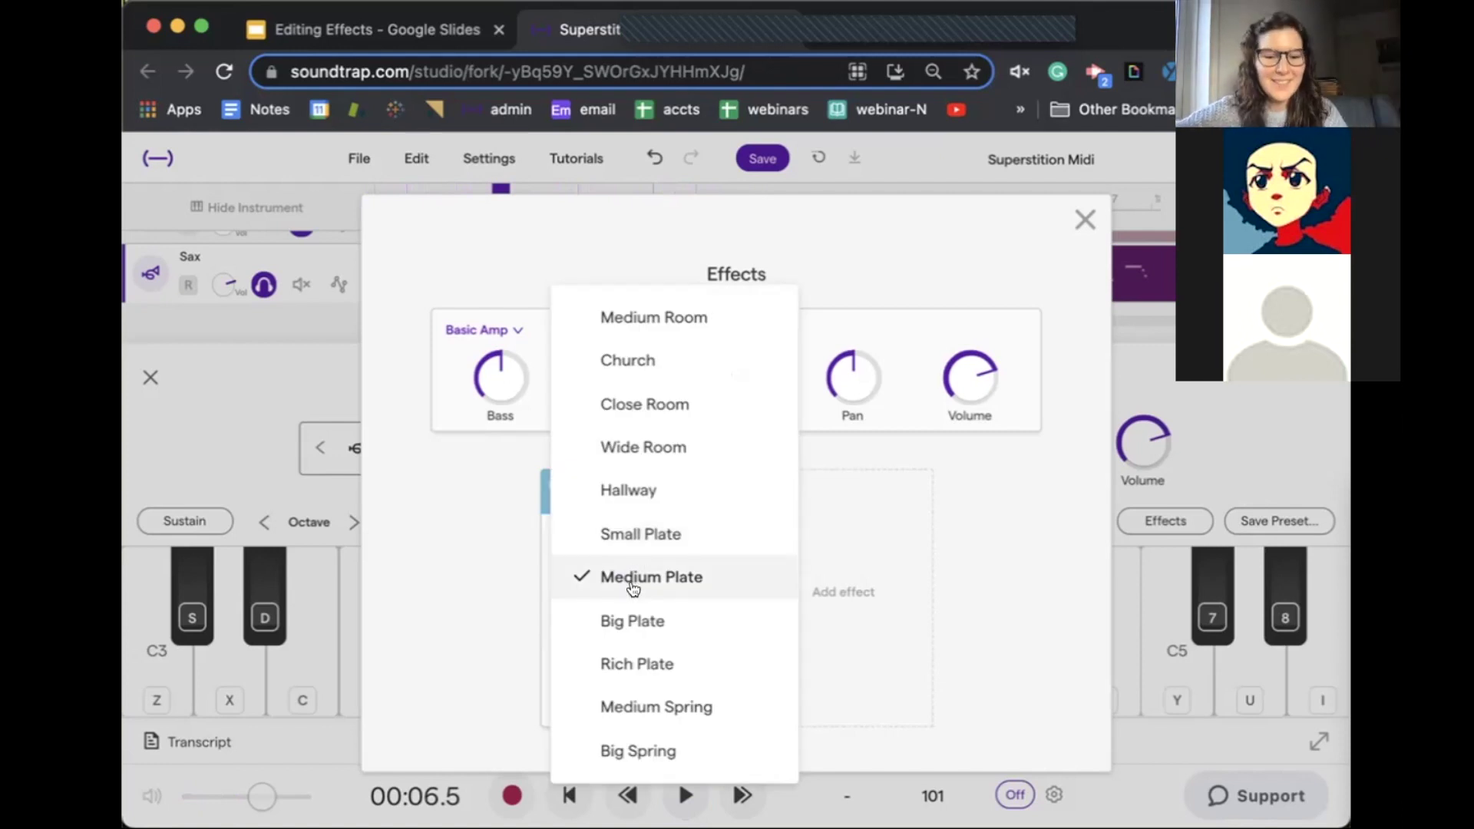
click(629, 580)
Step: Audition the Sax with the Basic Amp Reverb raised to maximum
drag(724, 385, 724, 267)
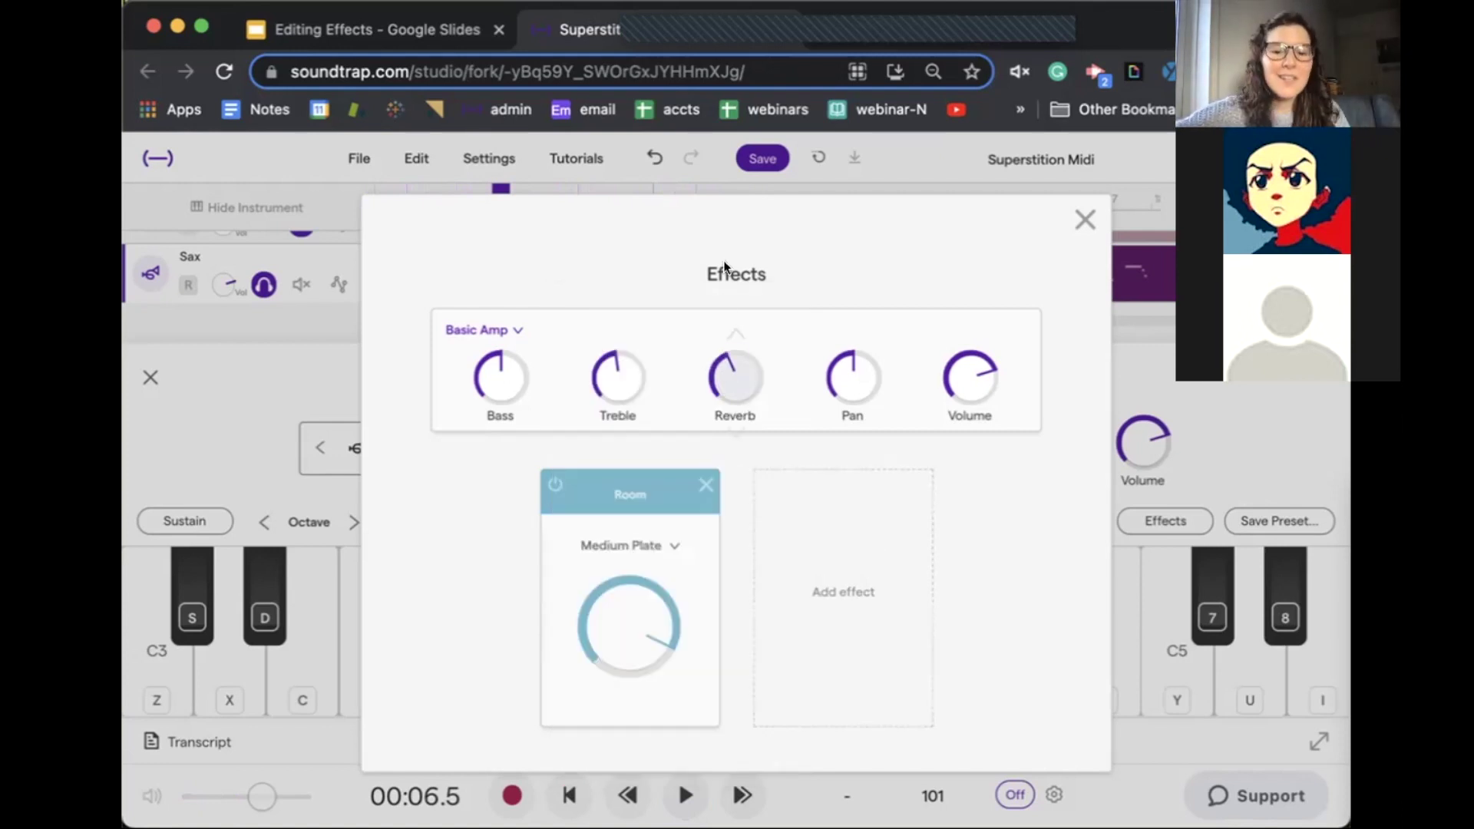
key(space)
drag(731, 419, 722, 604)
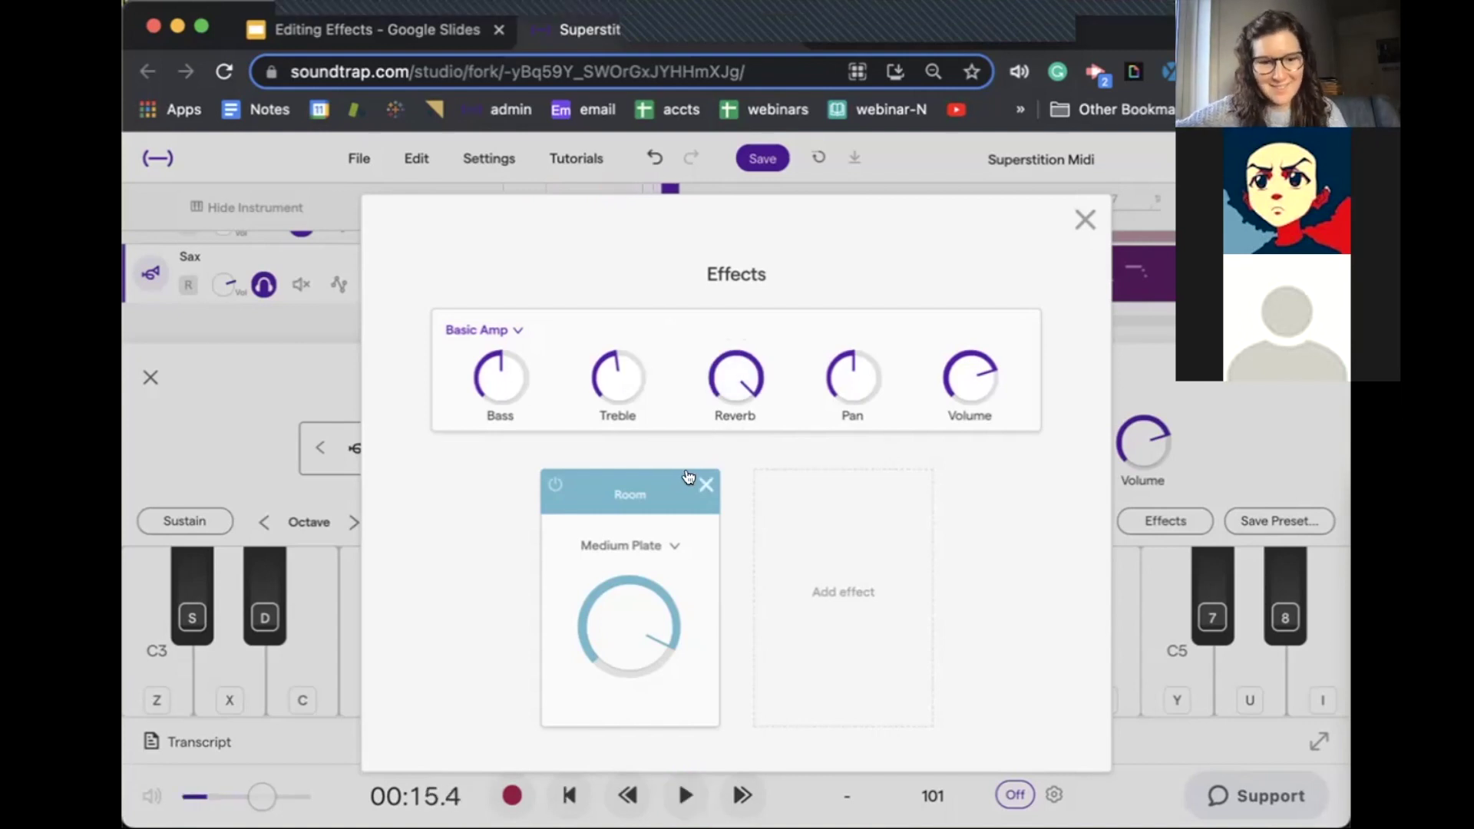
Step: Remove the Room effect from the Sax, lower the Basic Amp Reverb to about a quarter and close the effects
click(706, 485)
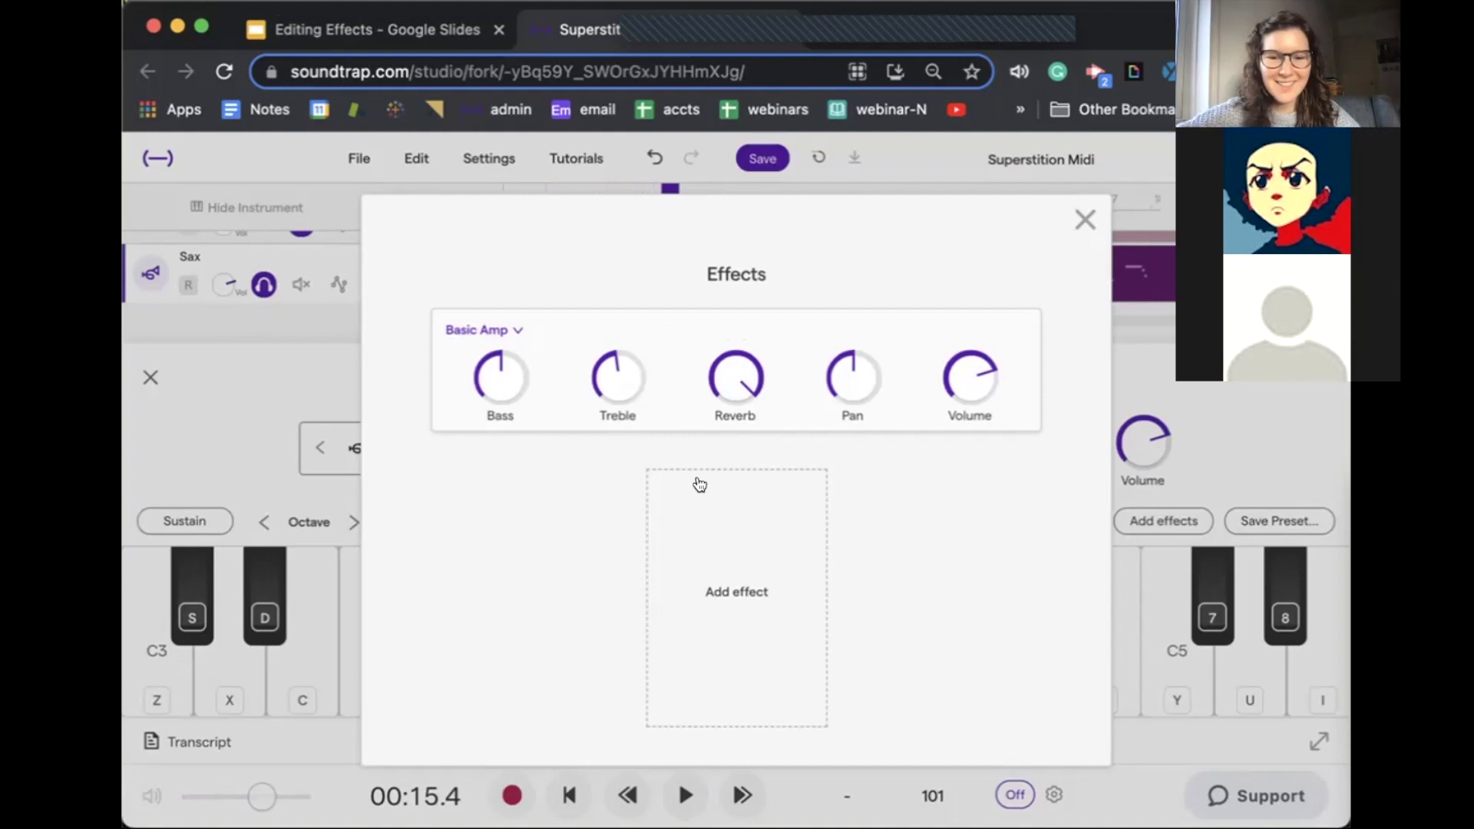
drag(718, 373, 730, 652)
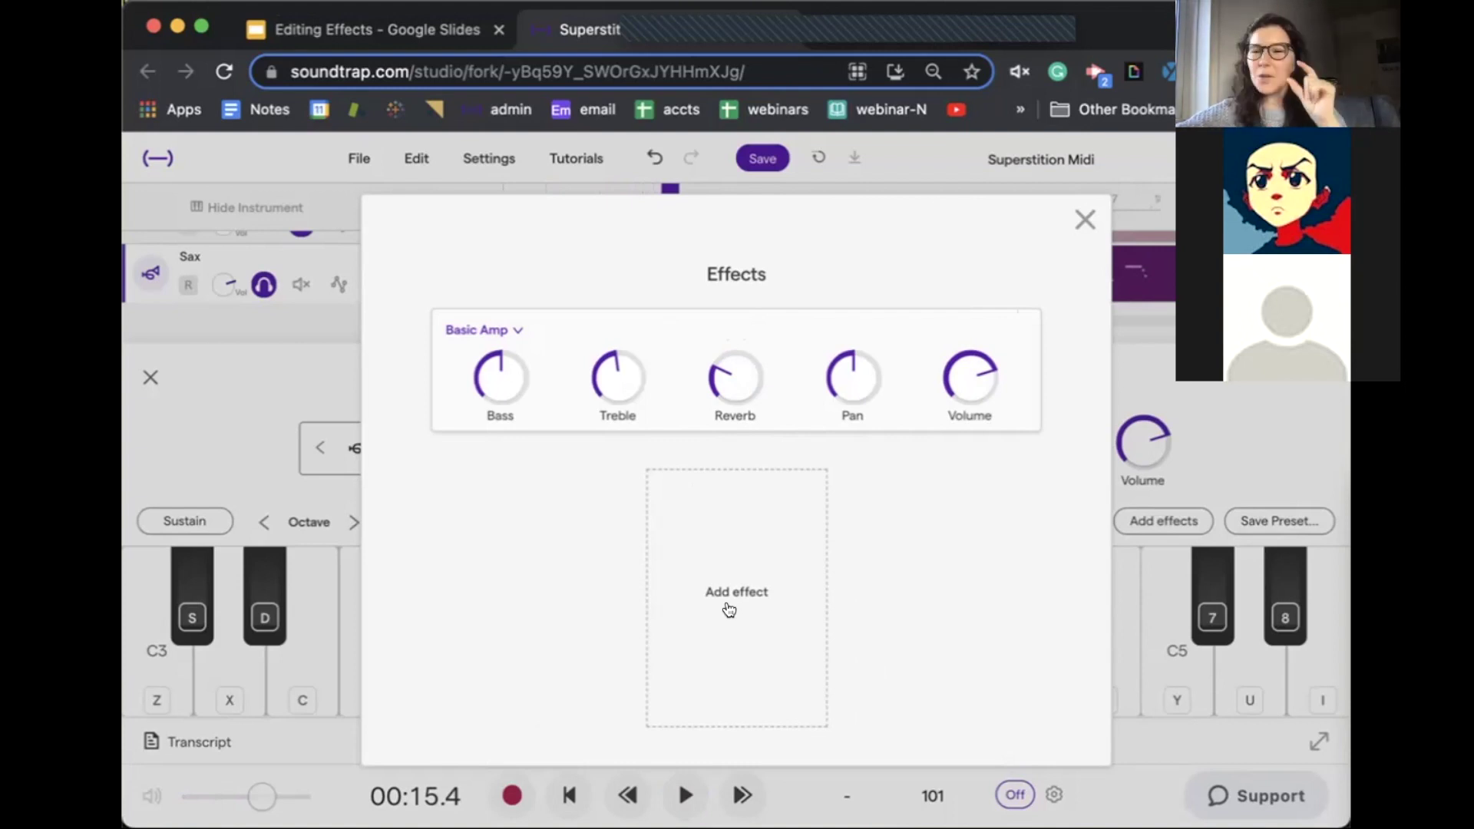
click(1081, 224)
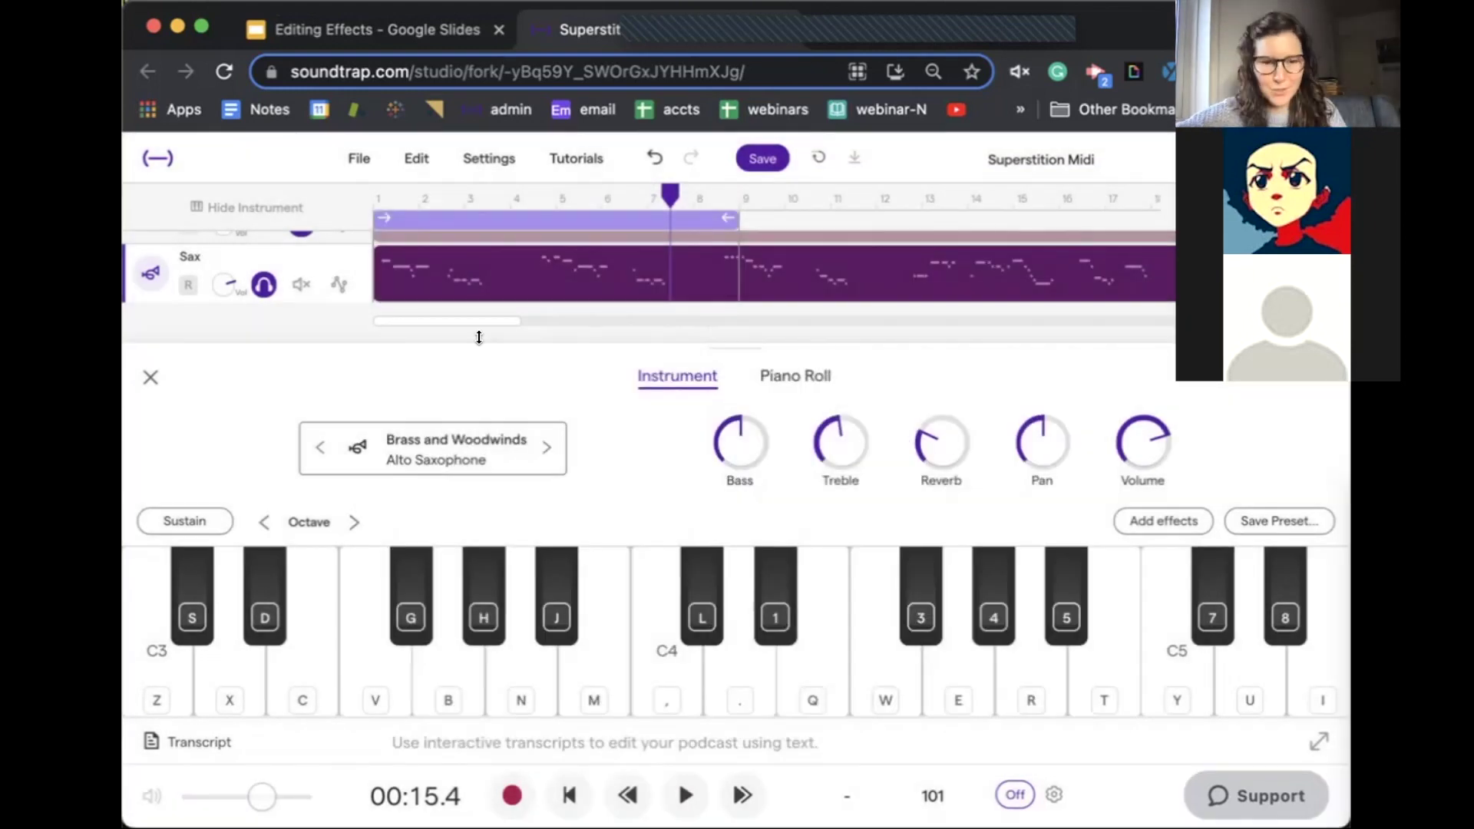
Step: Check the More Effects slide in the Editing Effects presentation and return to the Soundtrap project
click(355, 30)
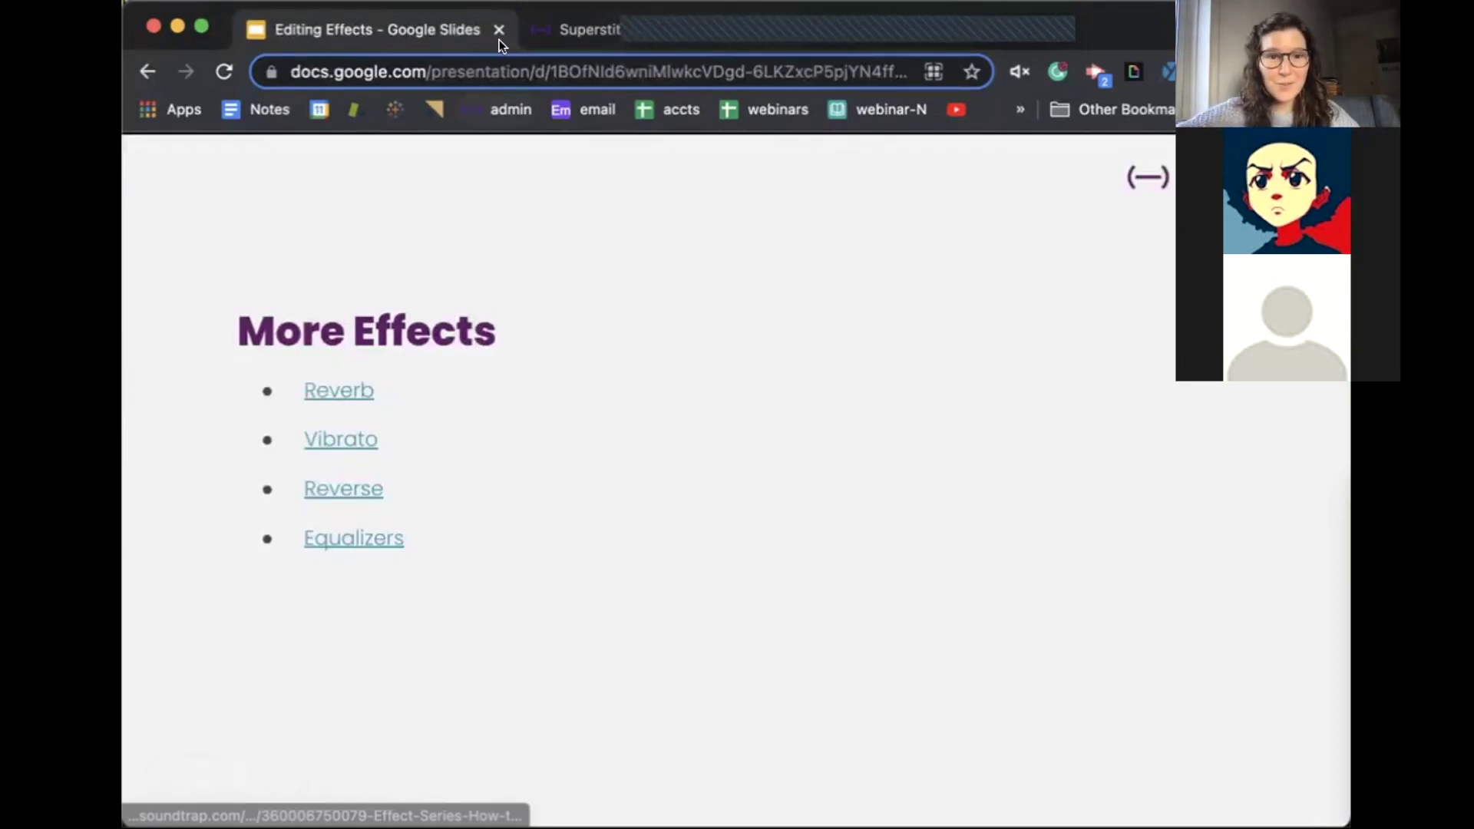
click(538, 25)
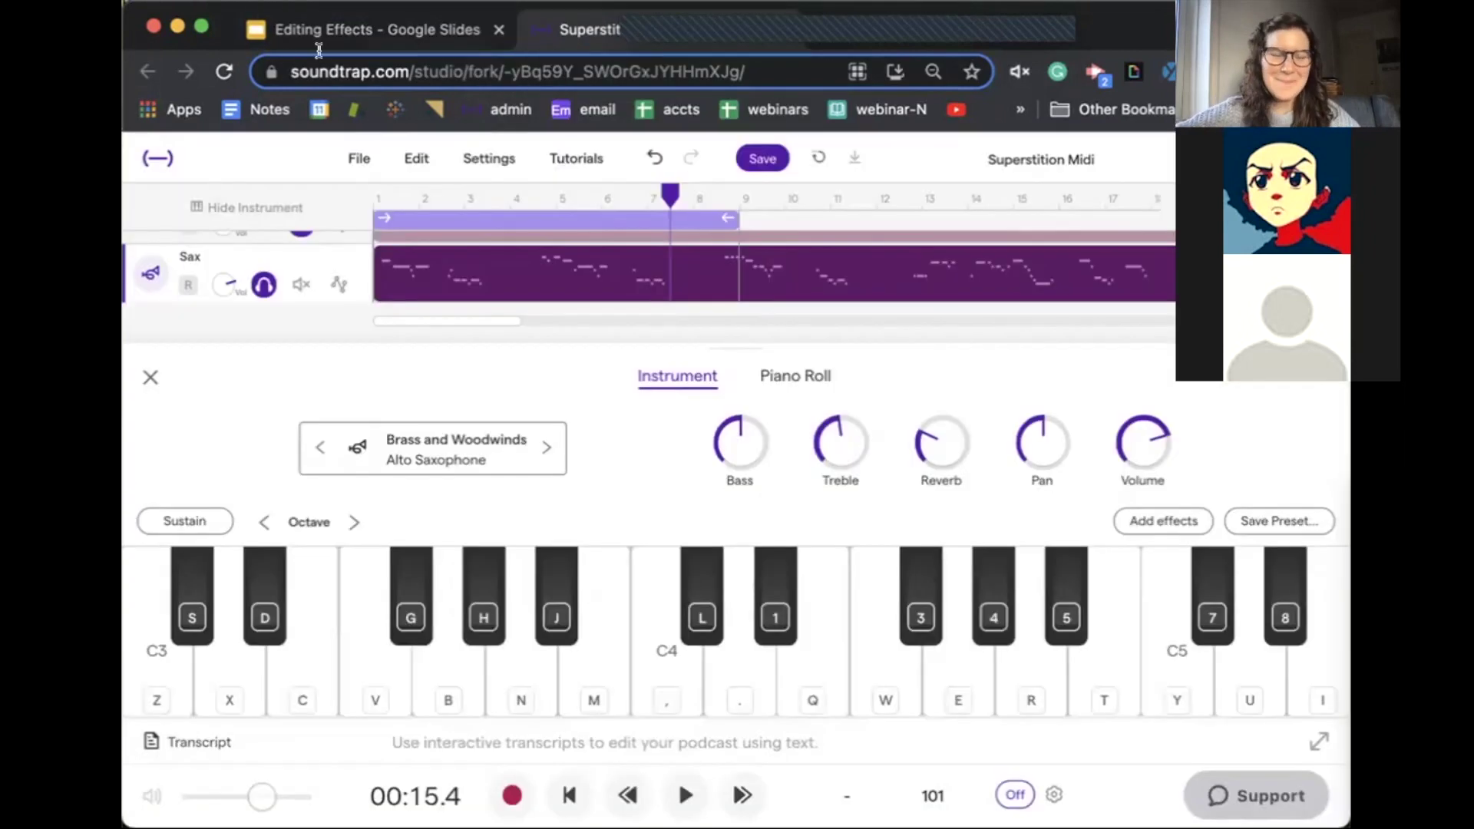
Step: Hide the Sax instrument and solo only the Guitar track
click(149, 379)
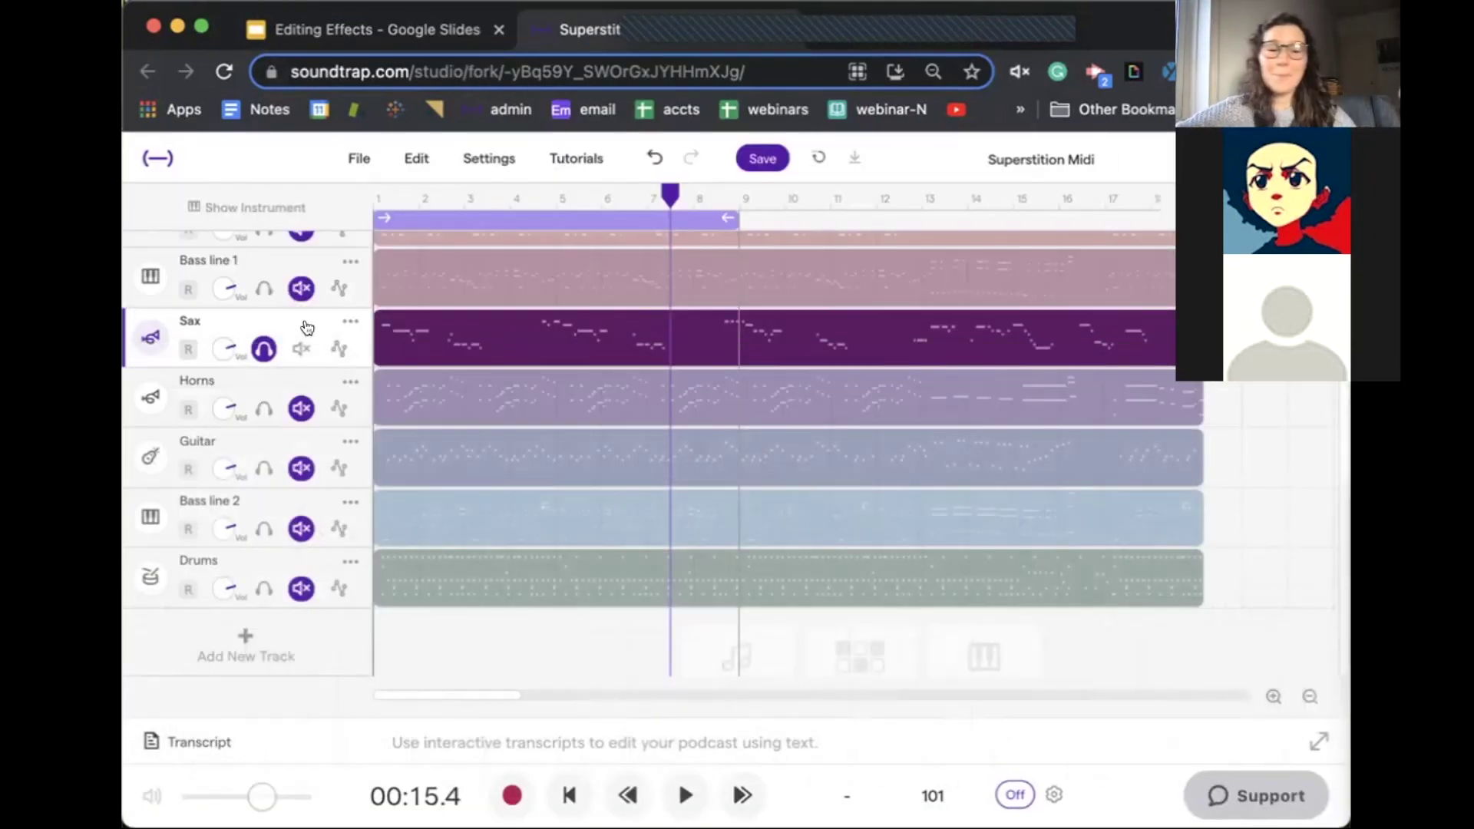
click(261, 351)
click(258, 407)
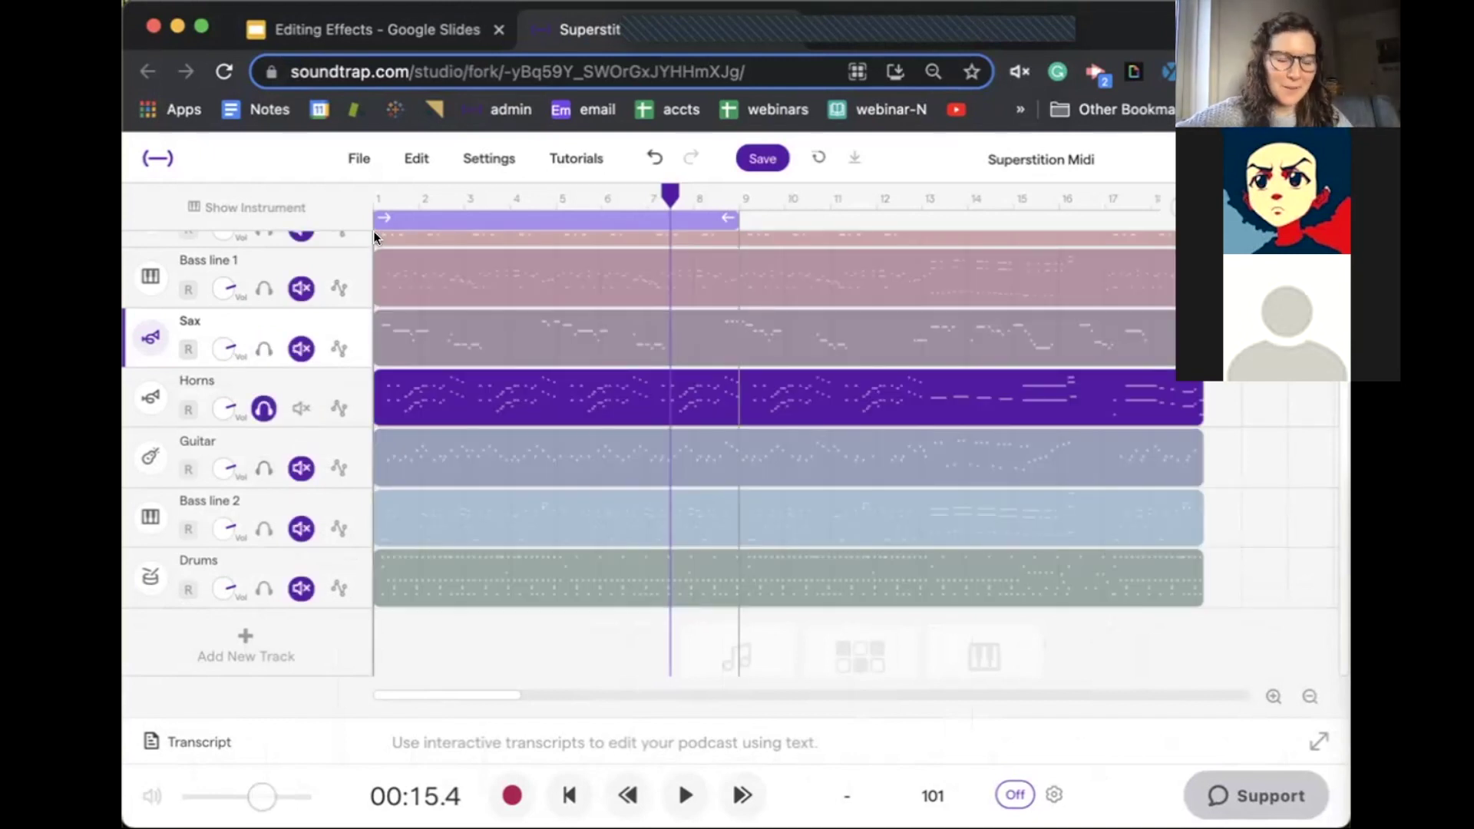
click(260, 403)
click(264, 468)
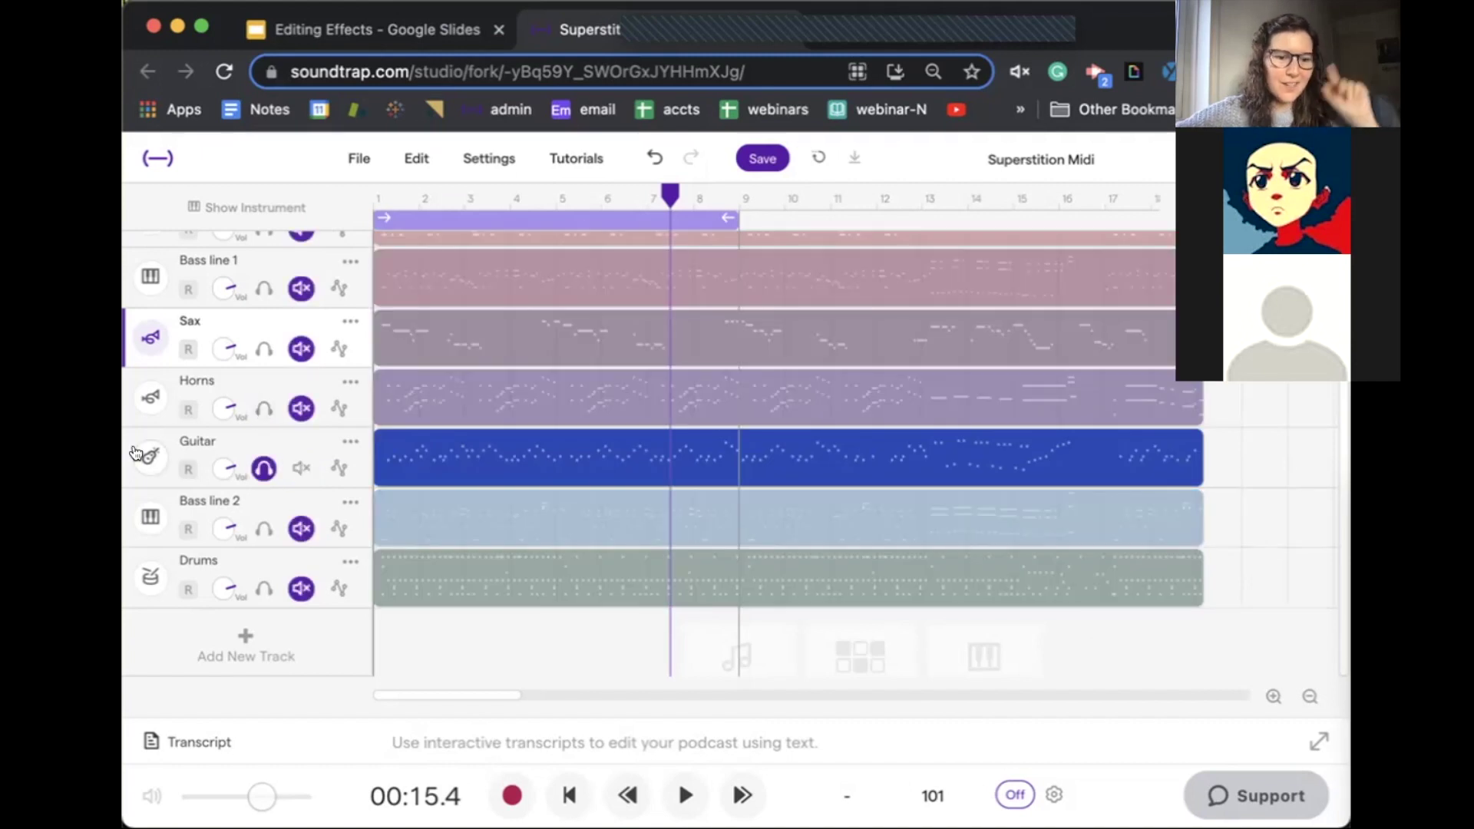
Step: Replace the Classic Dist effect on the Guitar track with the Vibrato effect
click(151, 456)
click(1165, 520)
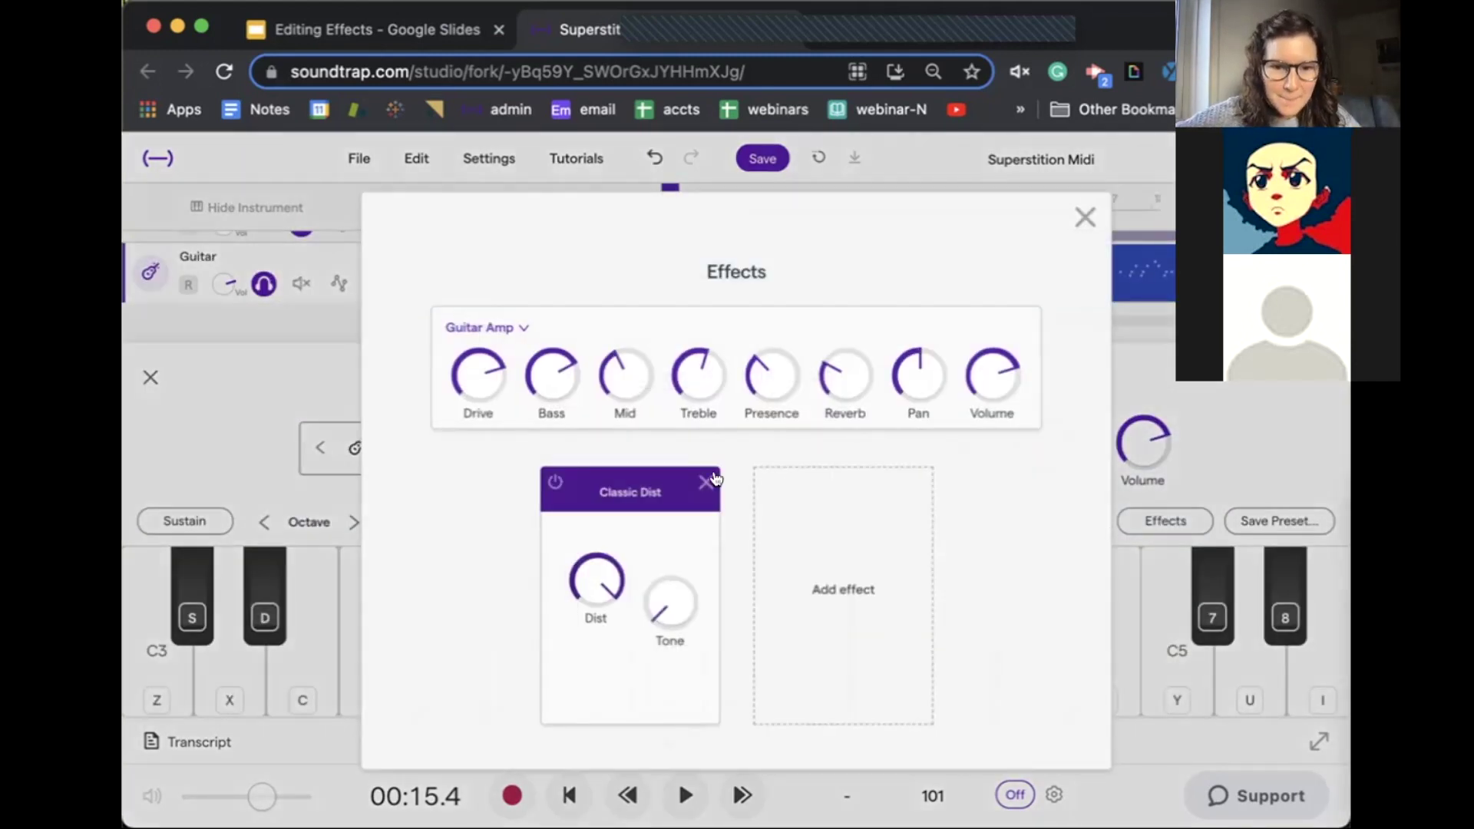
click(799, 538)
click(680, 415)
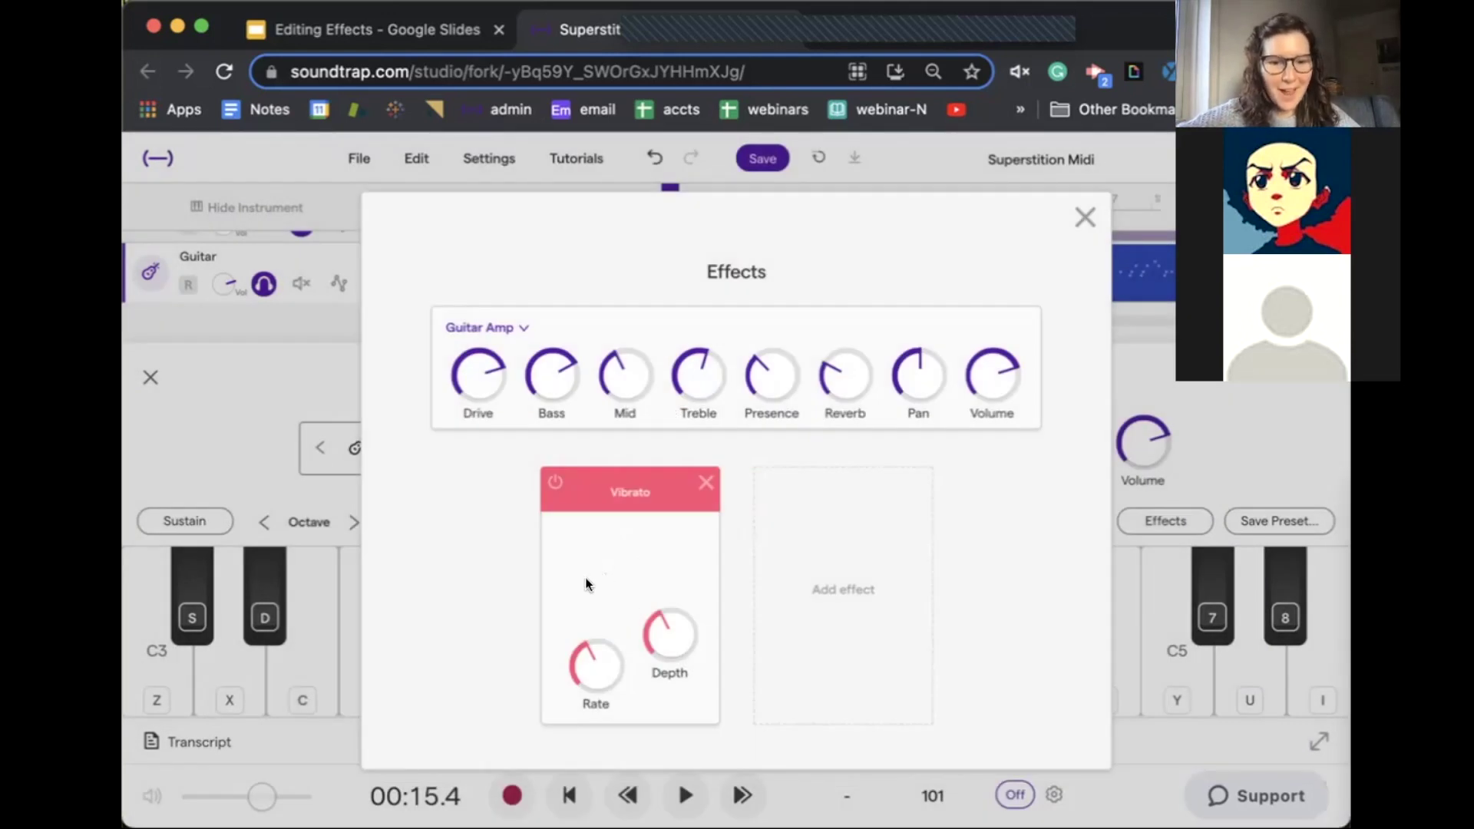
Step: Audition the Guitar with Vibrato off and on, trying minimum Rate and raising both Depth and Rate to maximum
click(544, 479)
key(space)
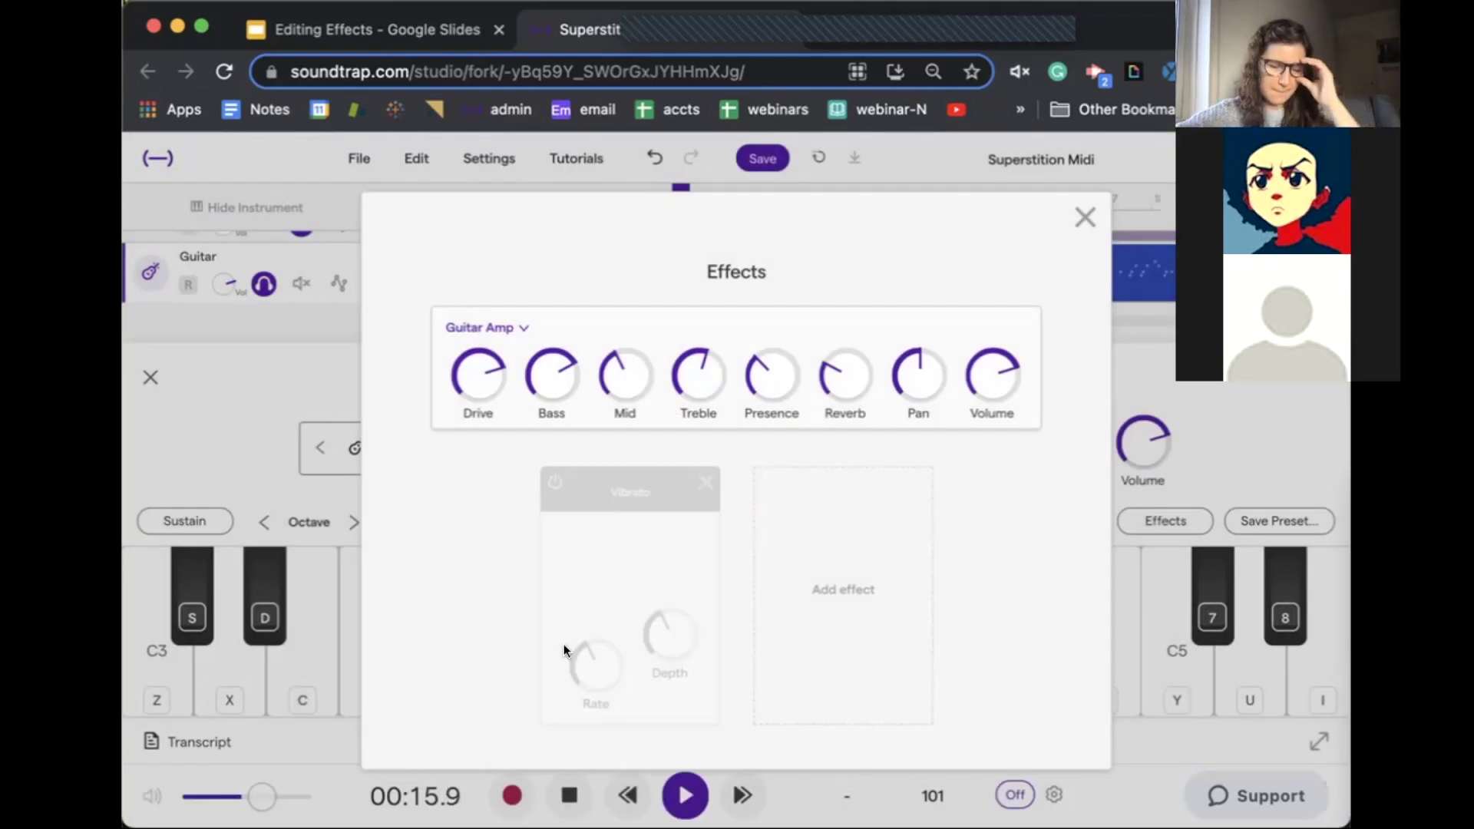
click(544, 482)
drag(664, 631, 607, 232)
drag(566, 646, 594, 825)
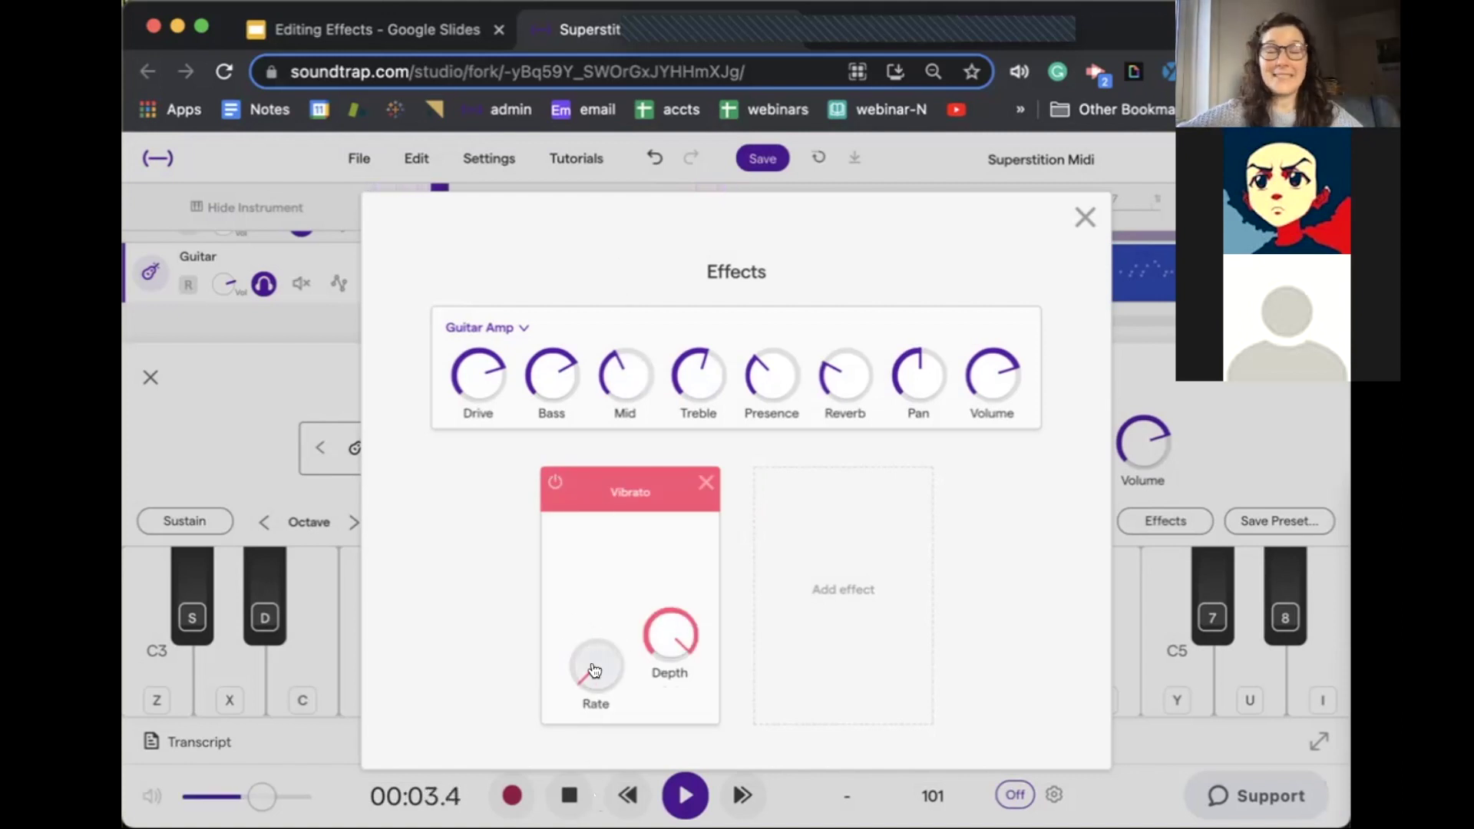
drag(594, 670, 537, 233)
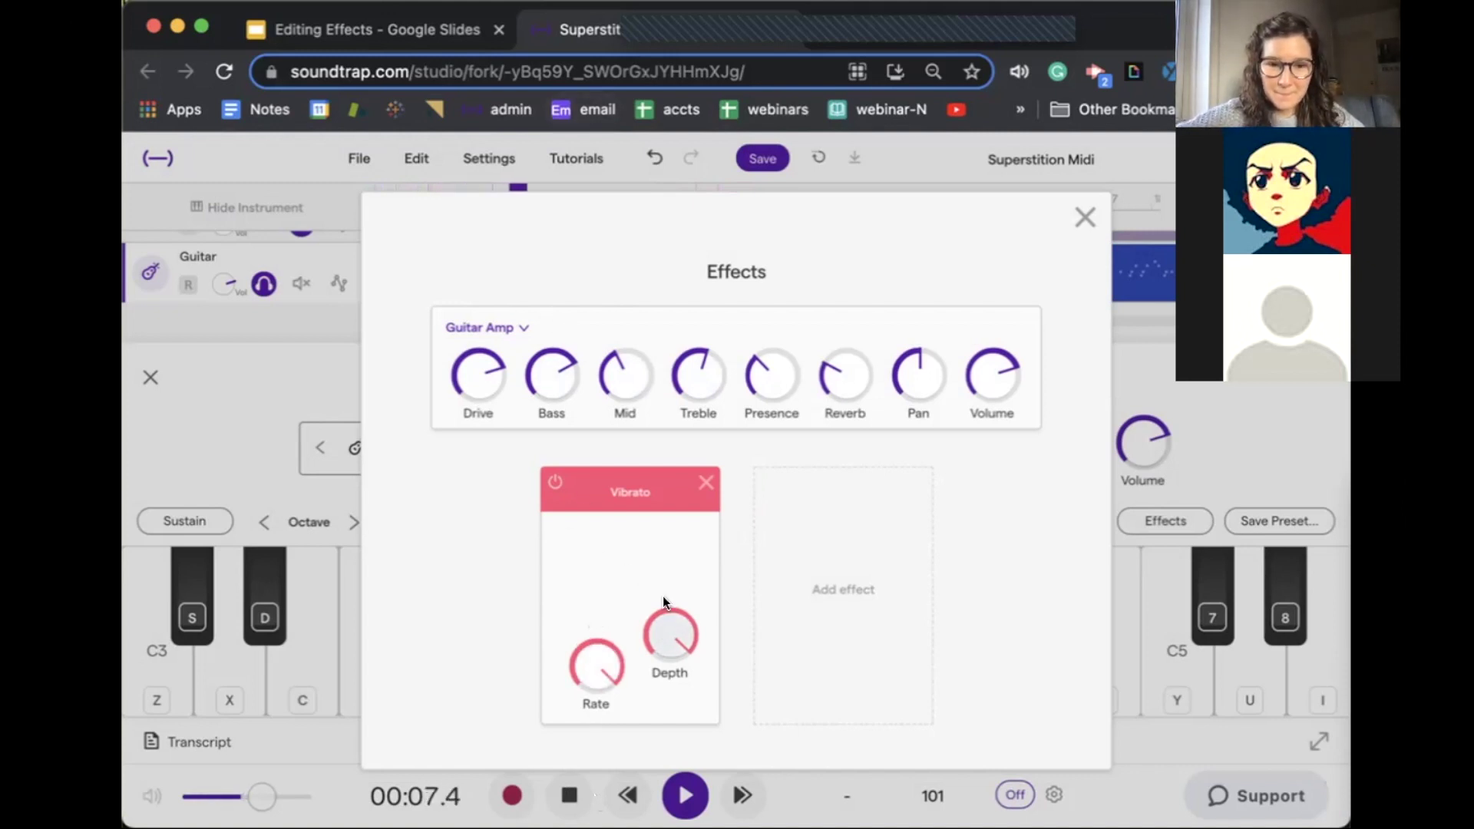
Step: Audition lower Vibrato settings on the Guitar, taking Depth to minimum and ending at medium Rate and fairly high Depth
drag(660, 617, 659, 626)
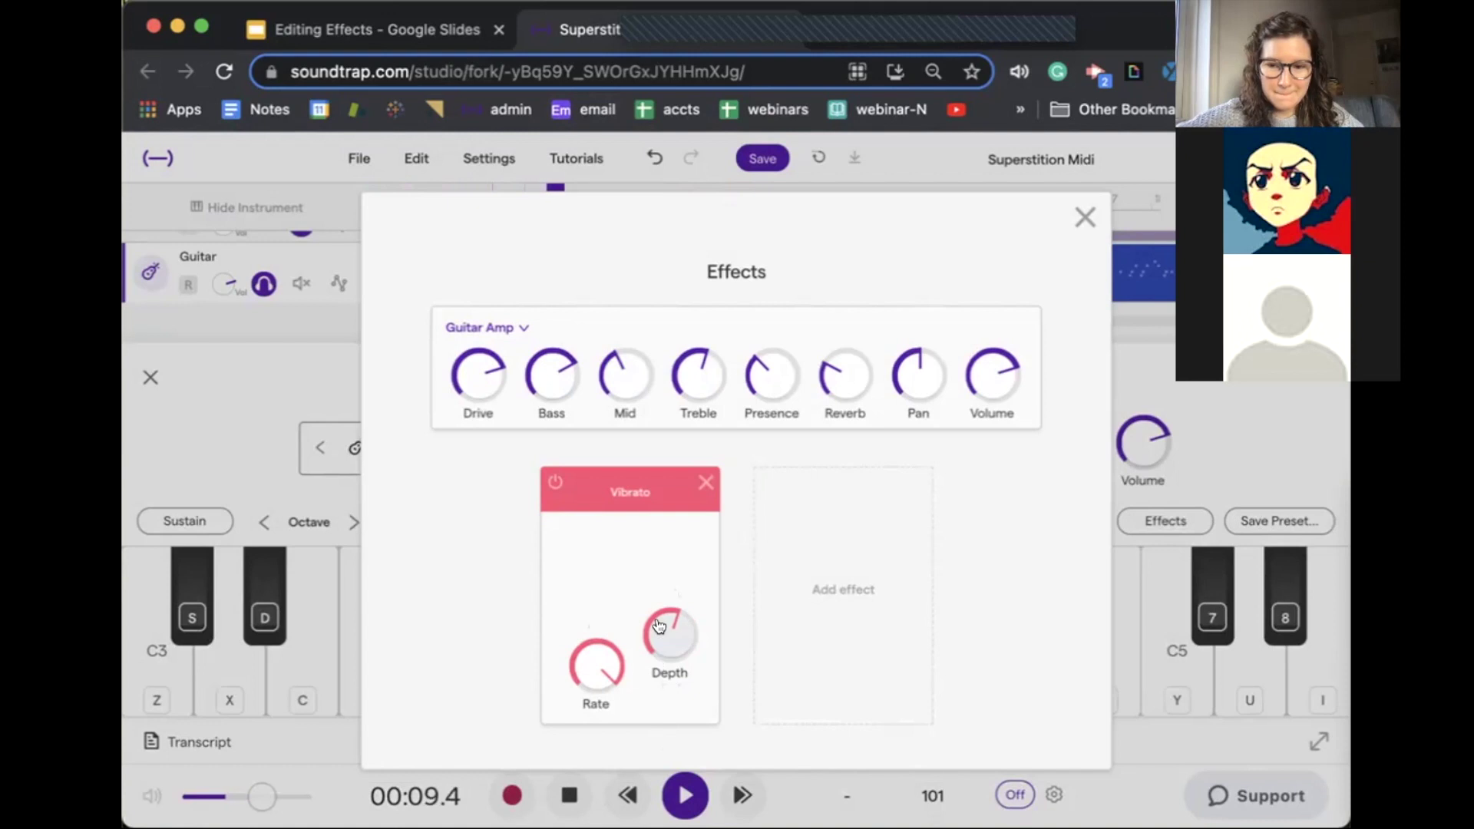
drag(659, 693, 651, 752)
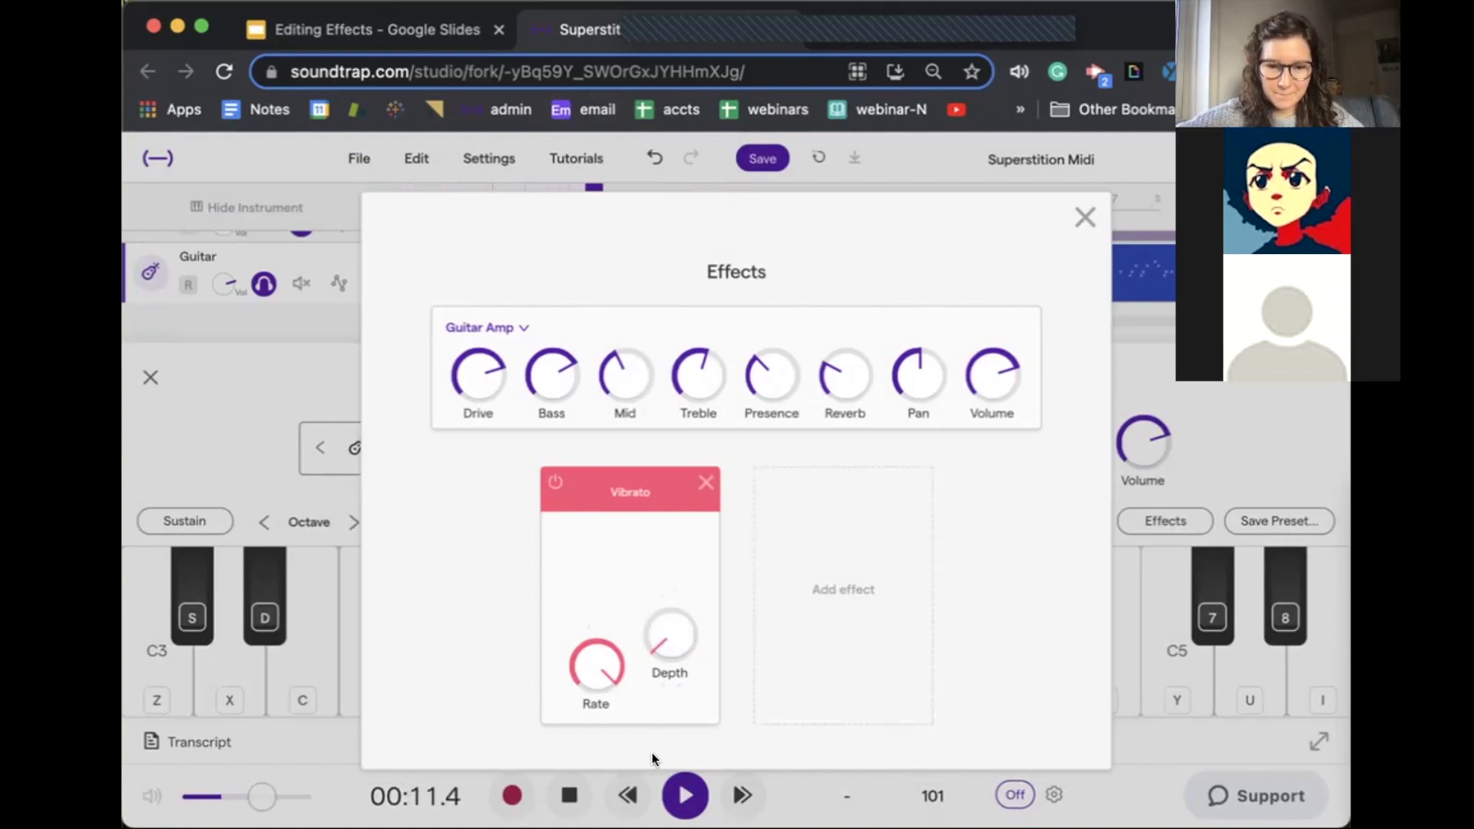
drag(625, 656, 569, 767)
drag(657, 677, 662, 389)
key(space)
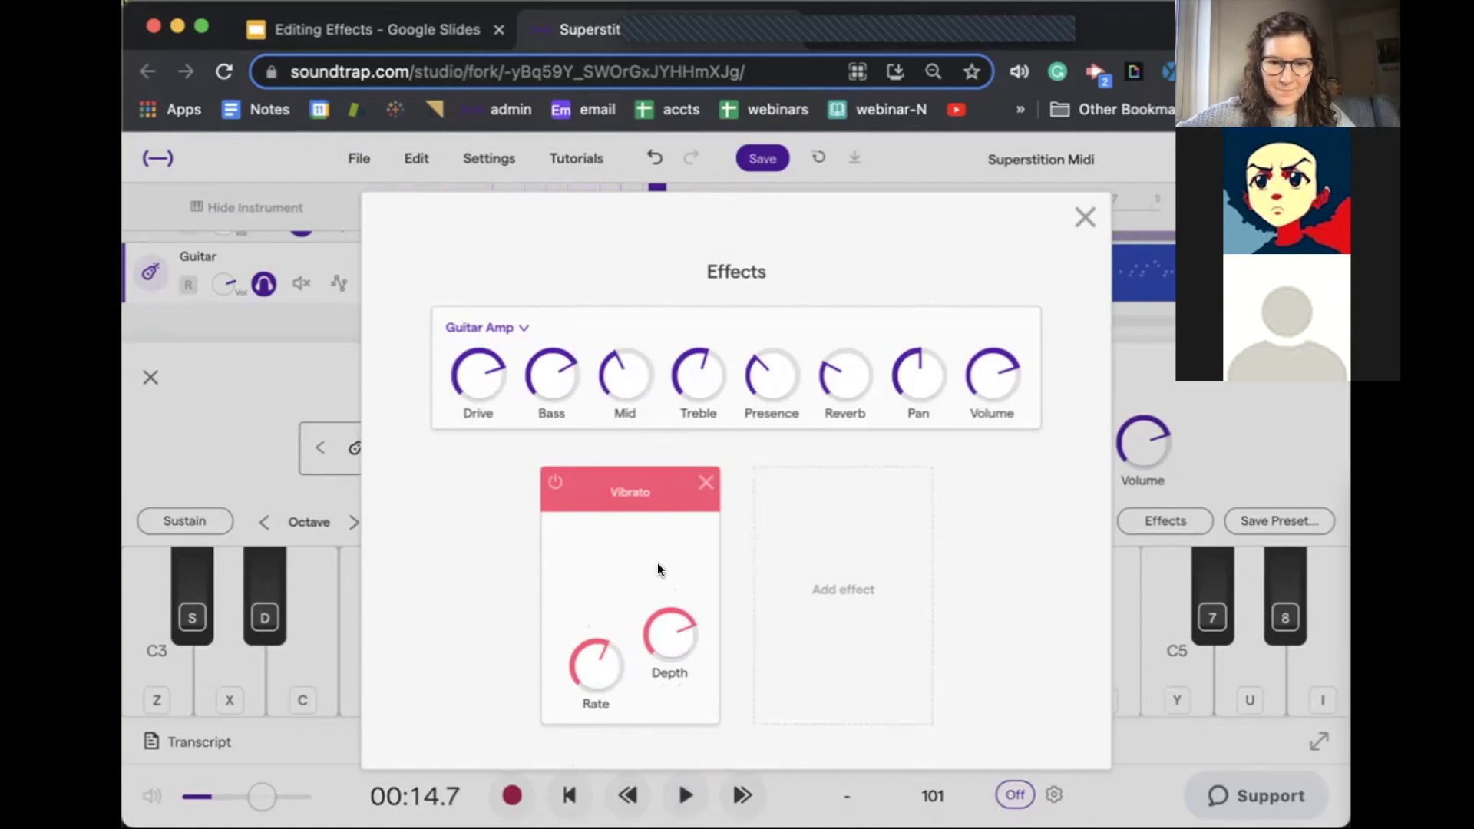
Step: Remove the Vibrato effect from the Guitar track and close its effects and instrument
click(706, 482)
click(1085, 217)
click(150, 377)
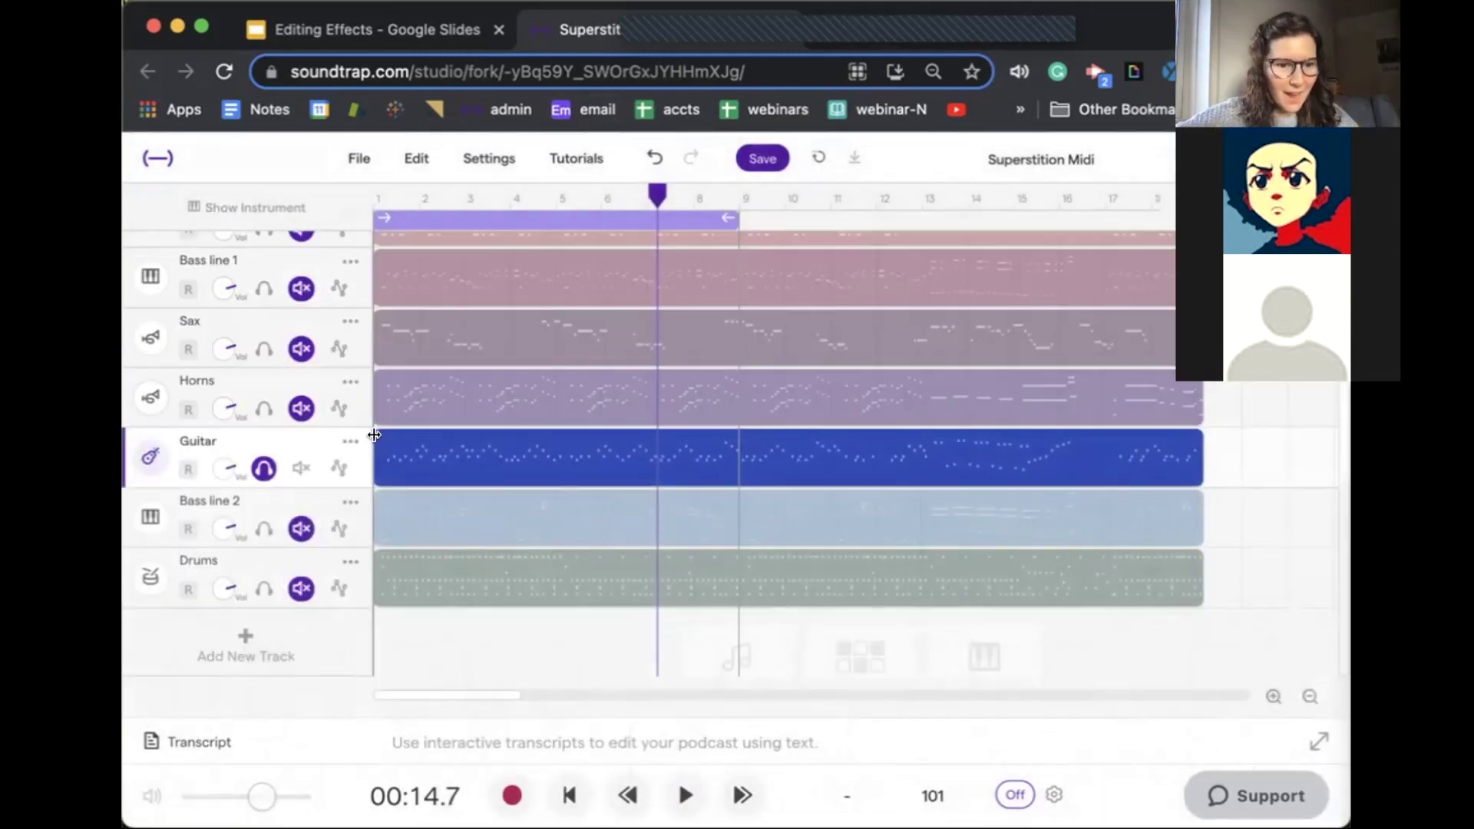
Step: Solo only the Sax track and show its instrument
scroll(344, 547, up, 2)
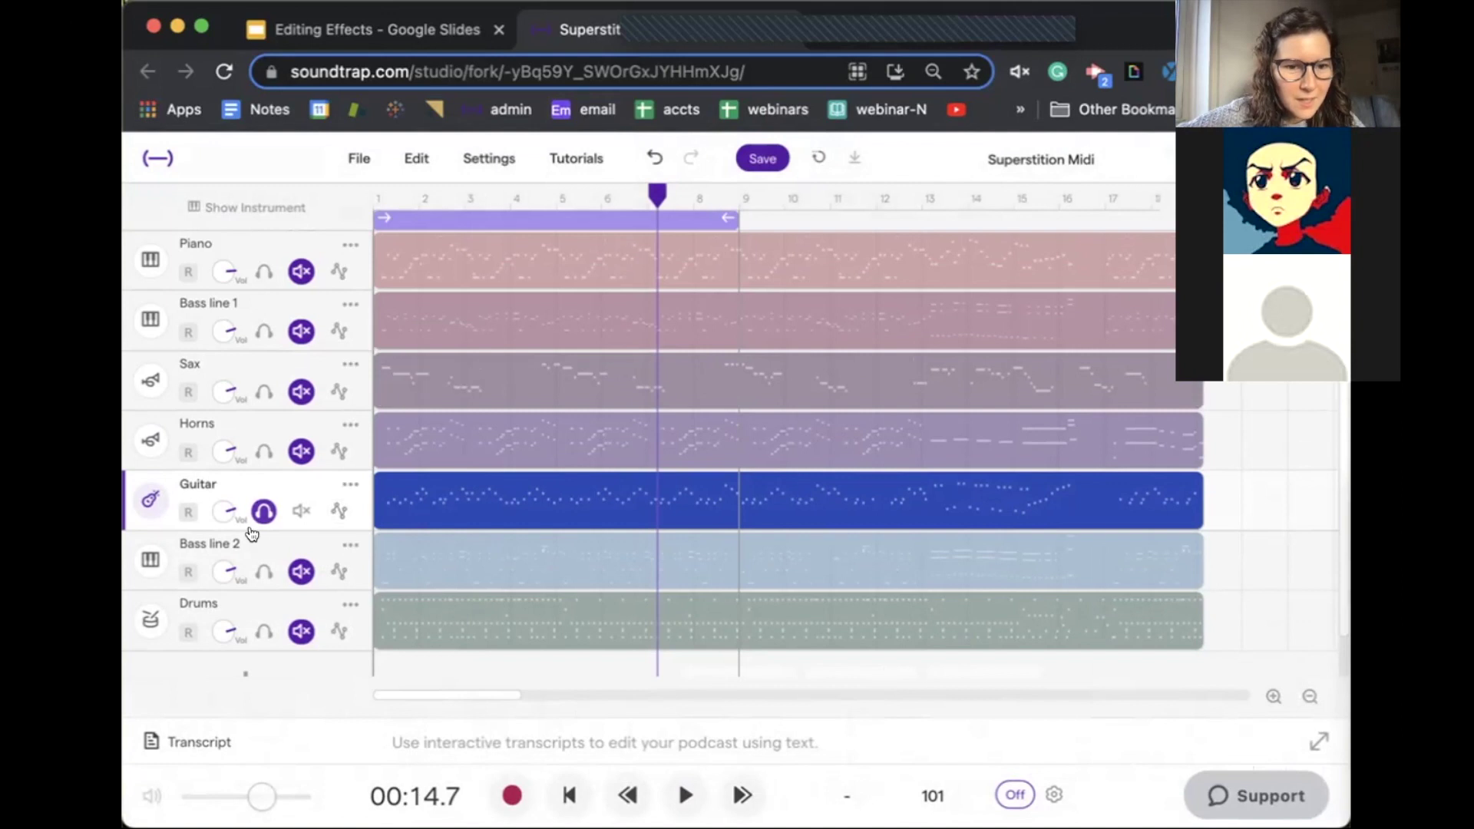
click(264, 392)
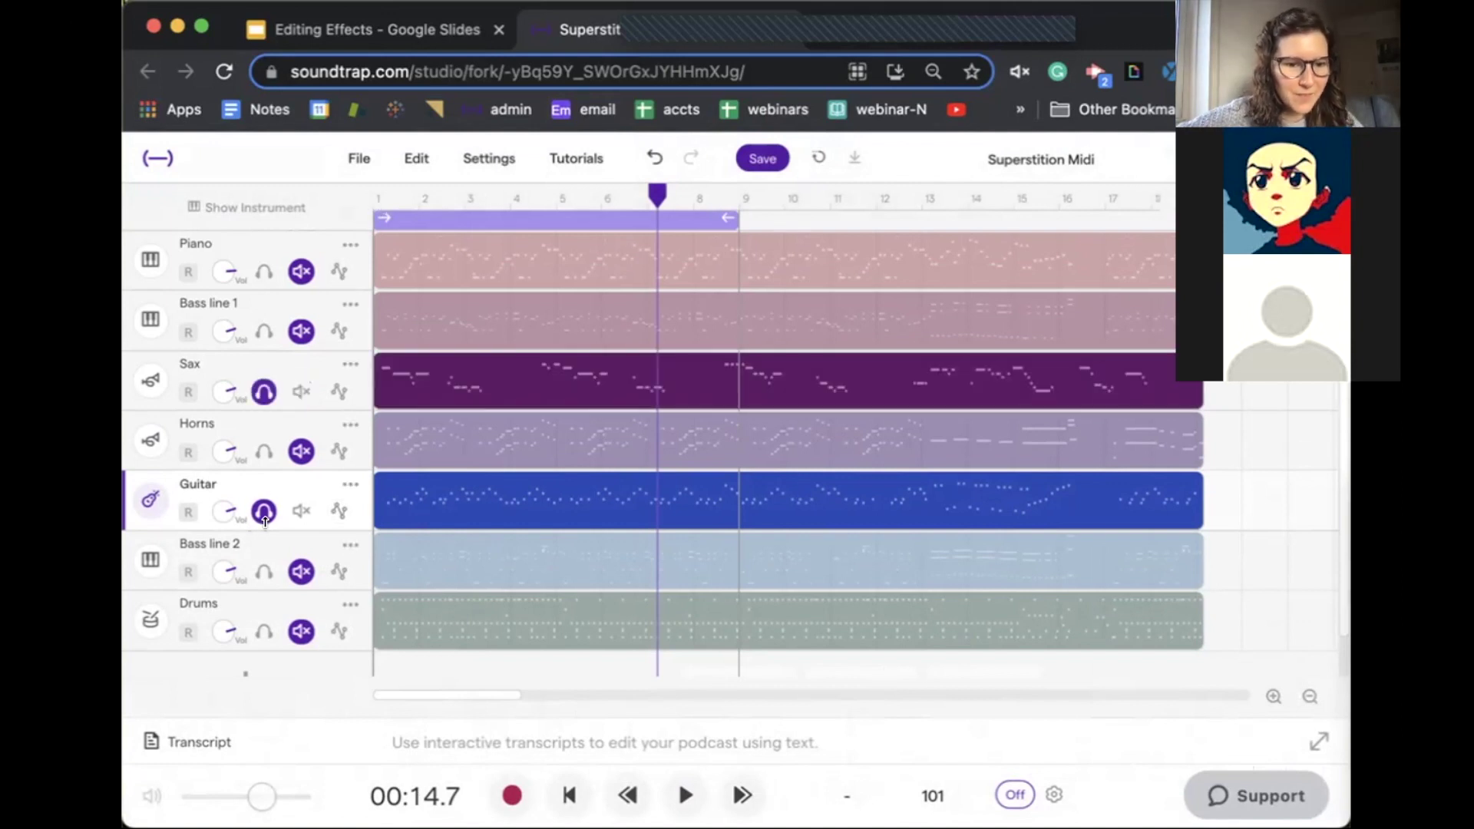
click(159, 386)
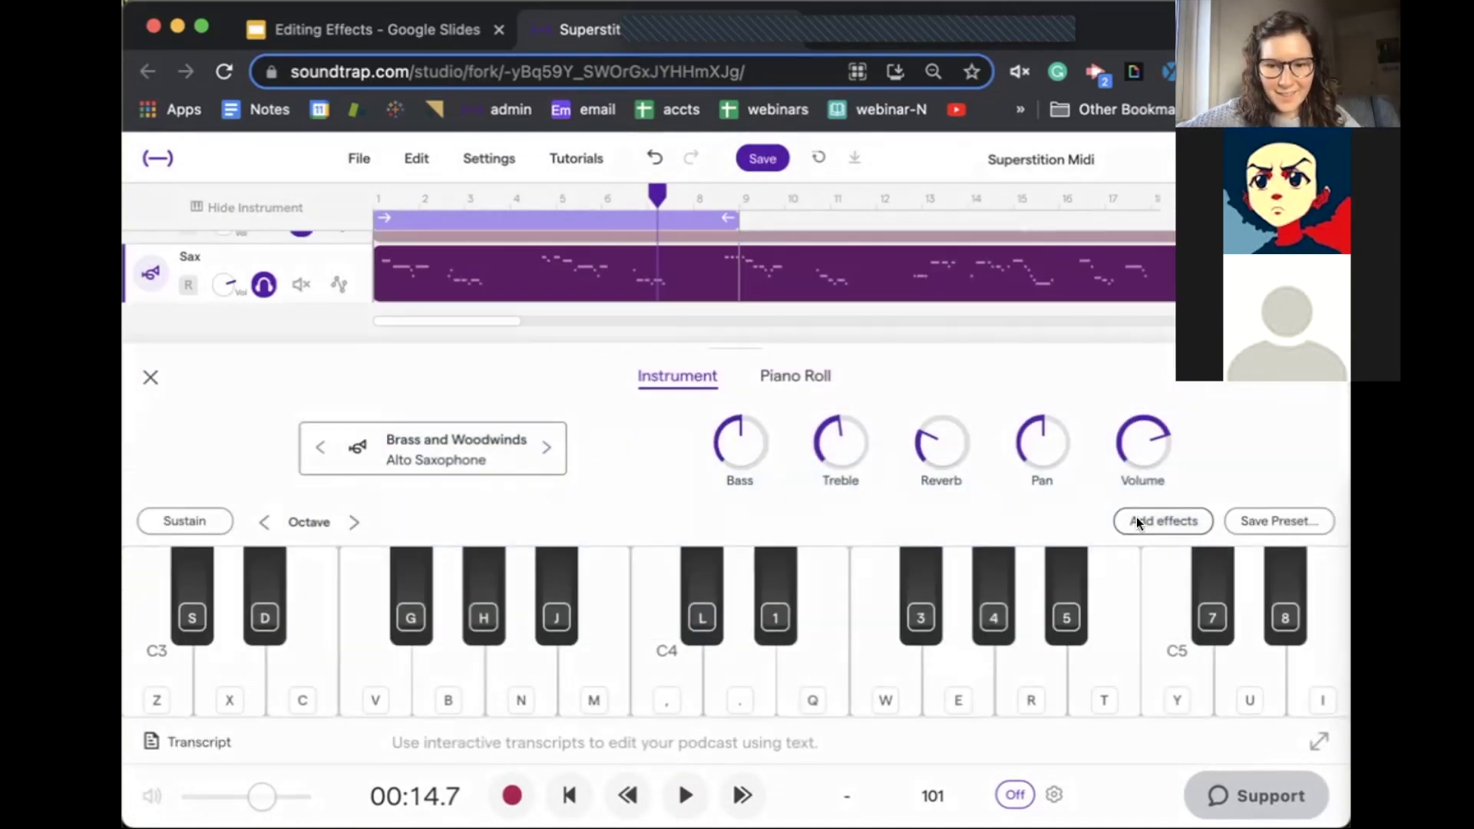
Step: Add the Vibrato effect to the Sax track
click(1136, 520)
click(676, 592)
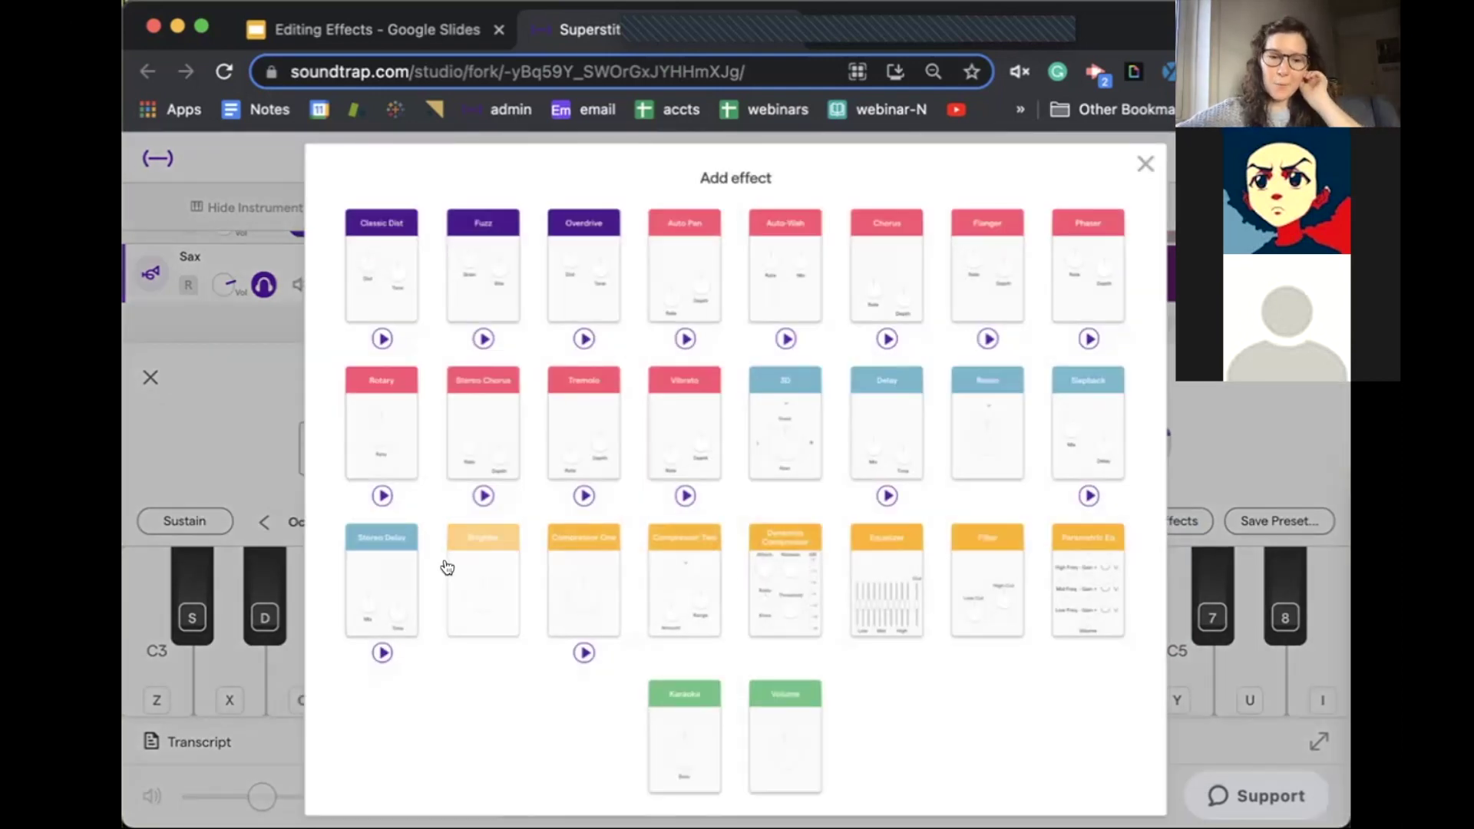
click(668, 427)
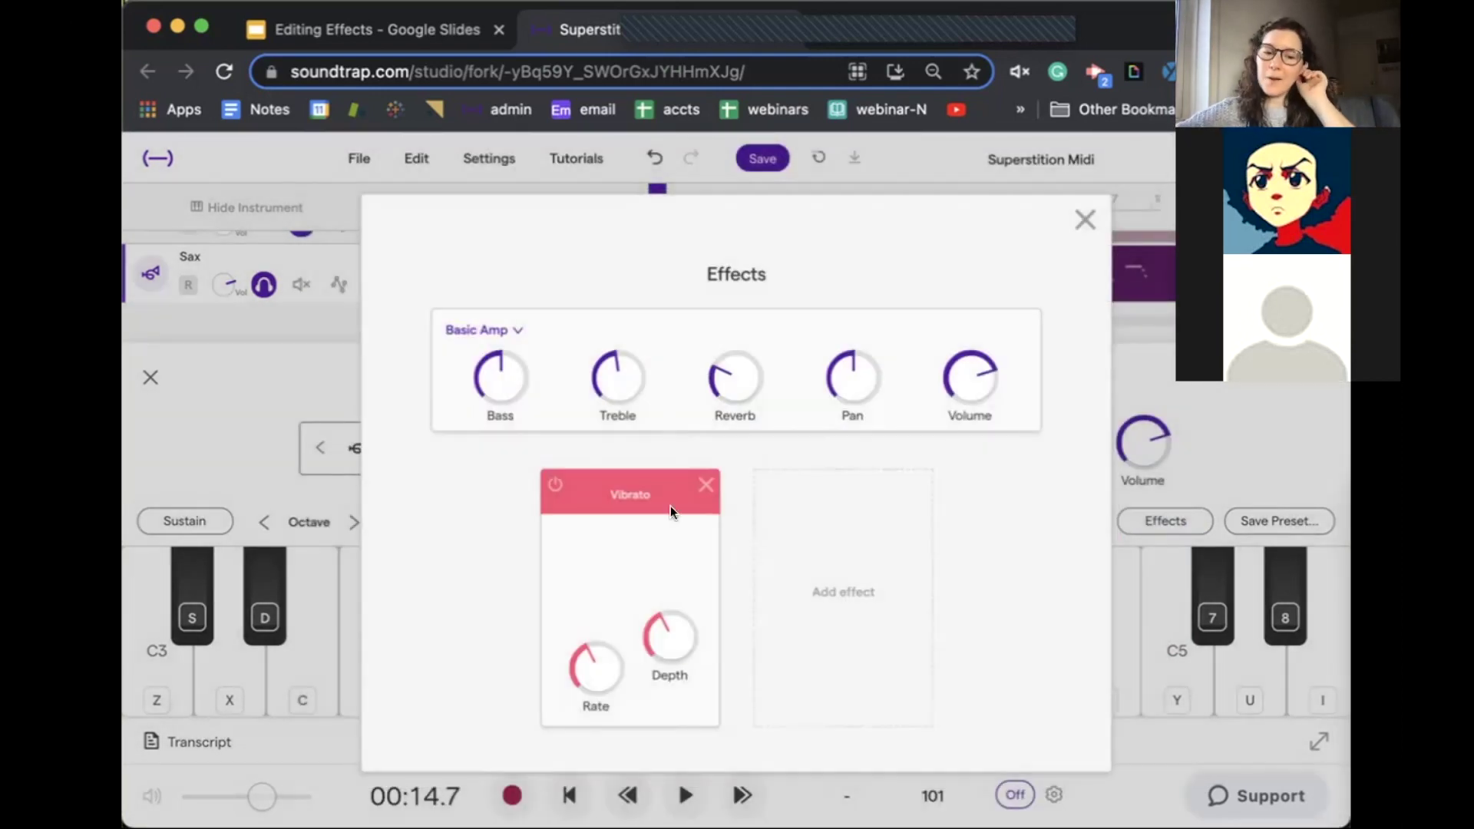
Step: Play the Sax while raising the Vibrato Rate to near maximum and the Depth to maximum
drag(671, 634, 614, 468)
drag(614, 627, 558, 456)
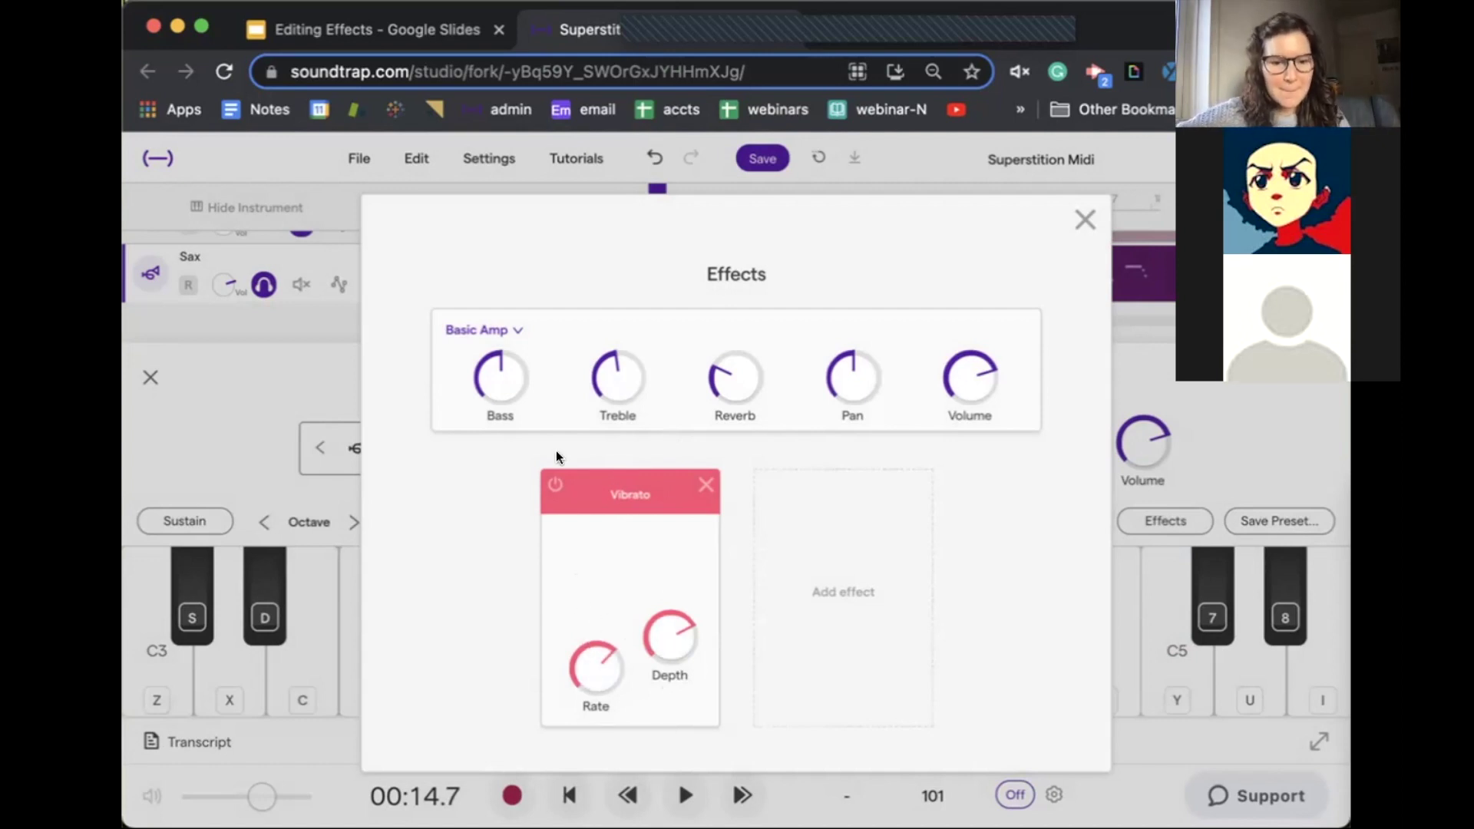
key(space)
drag(561, 669, 595, 599)
drag(668, 638, 659, 500)
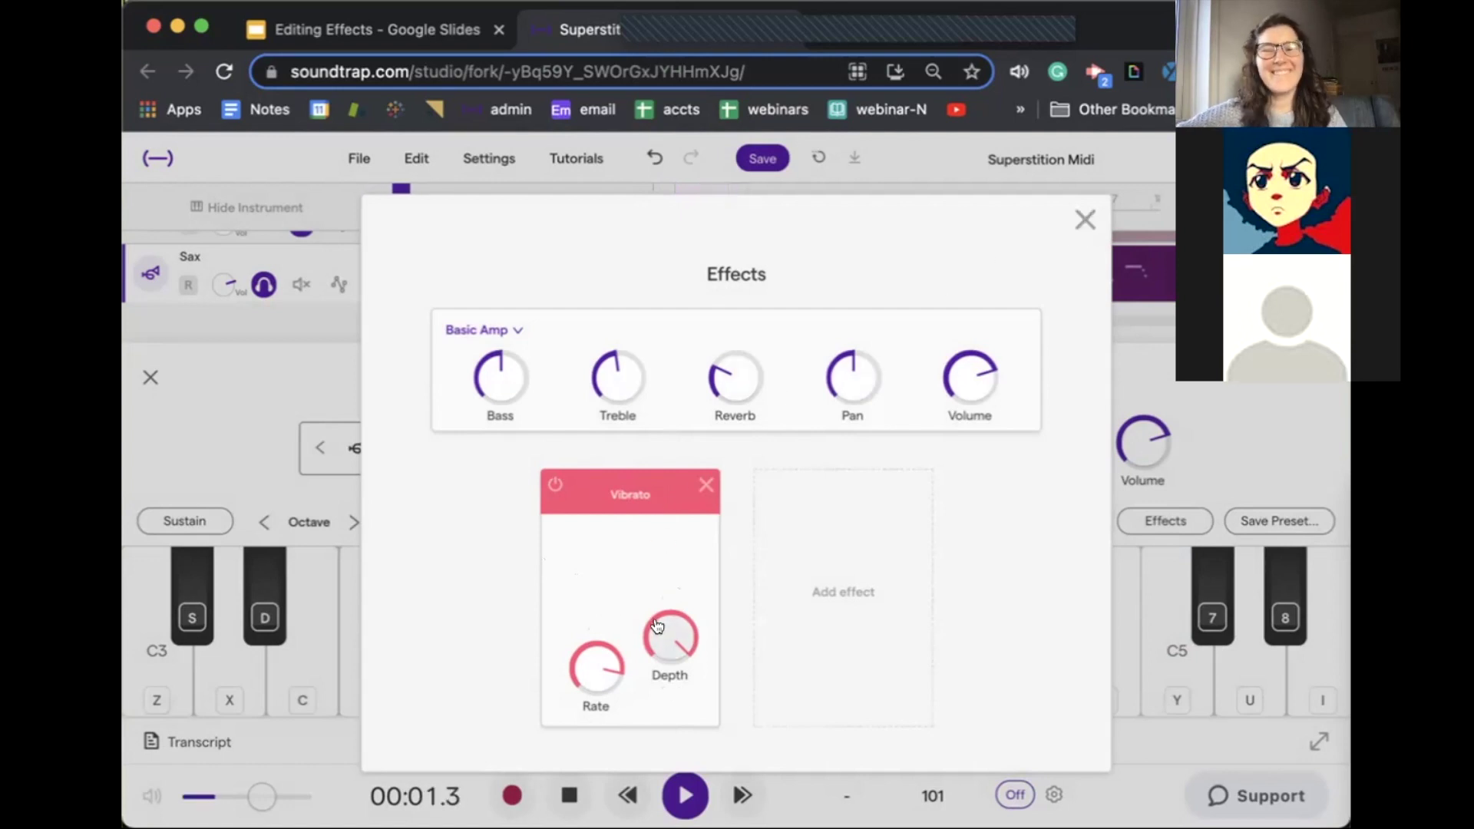
Step: While the Sax plays, vary the Vibrato Rate and Depth between minimum and maximum, settle both slightly above midway, and stop playback
drag(657, 626, 607, 530)
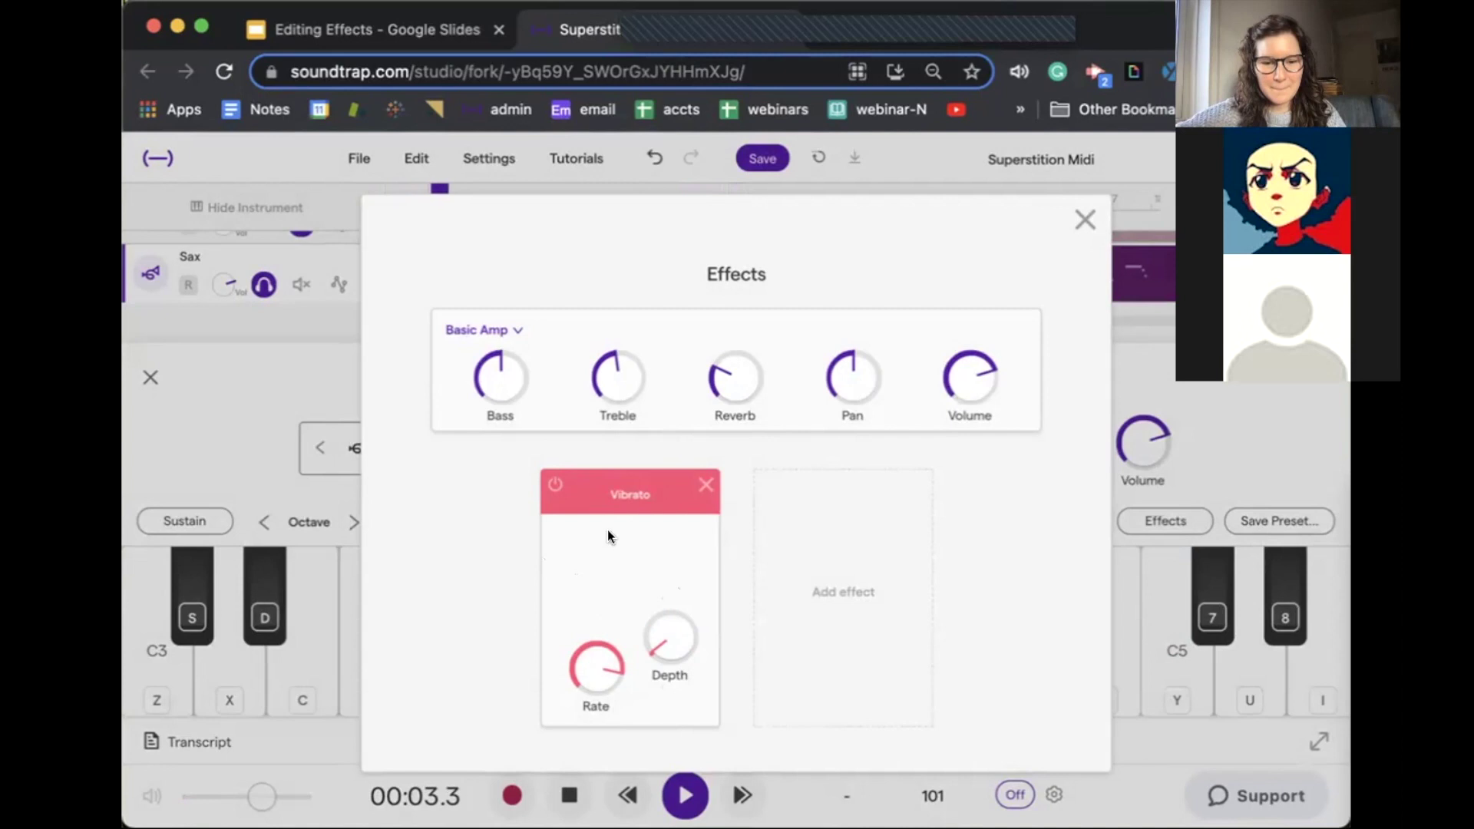
drag(581, 693, 670, 702)
drag(670, 645, 689, 278)
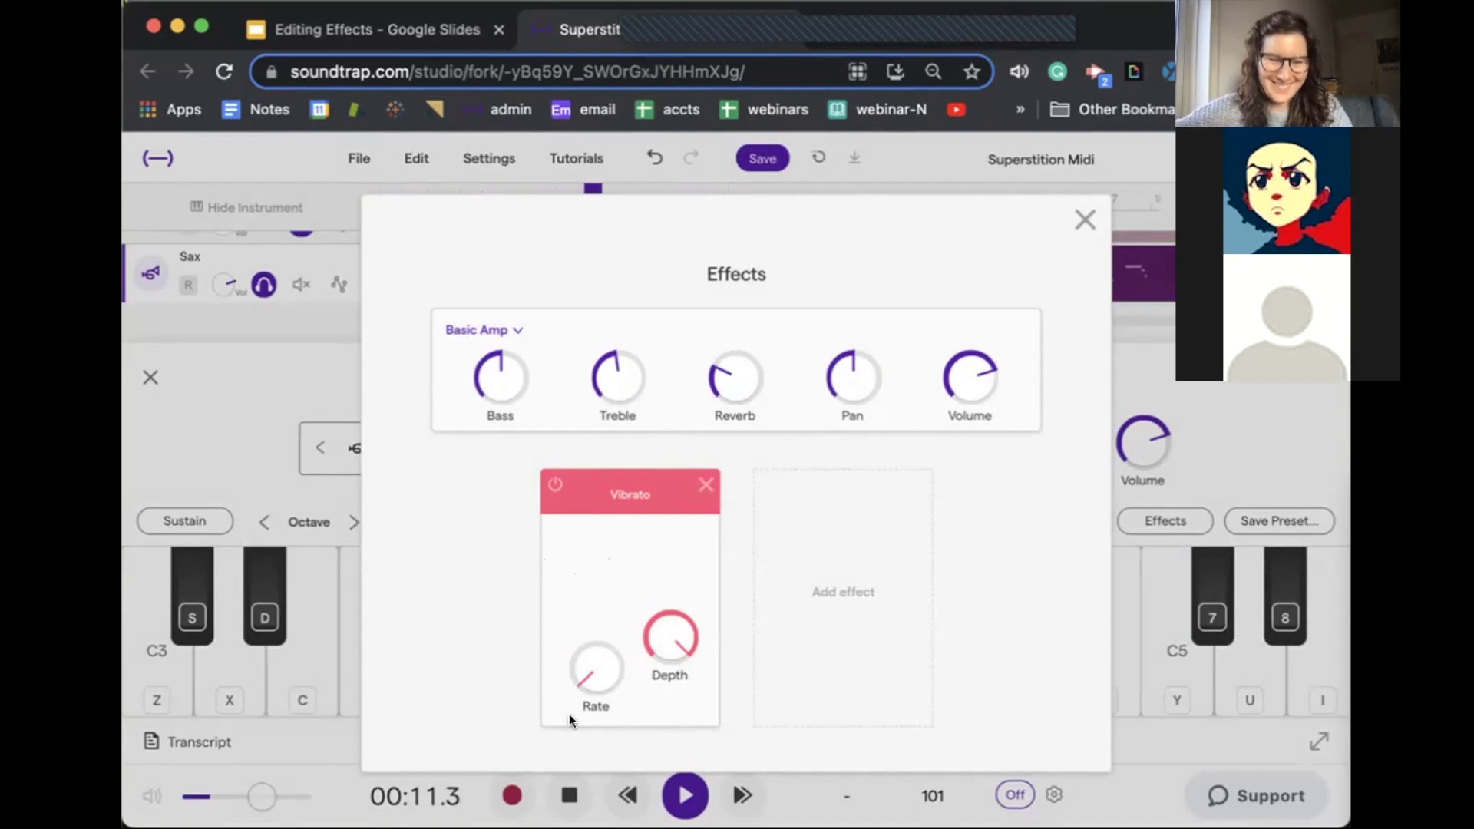
drag(585, 628, 600, 487)
drag(673, 634, 670, 757)
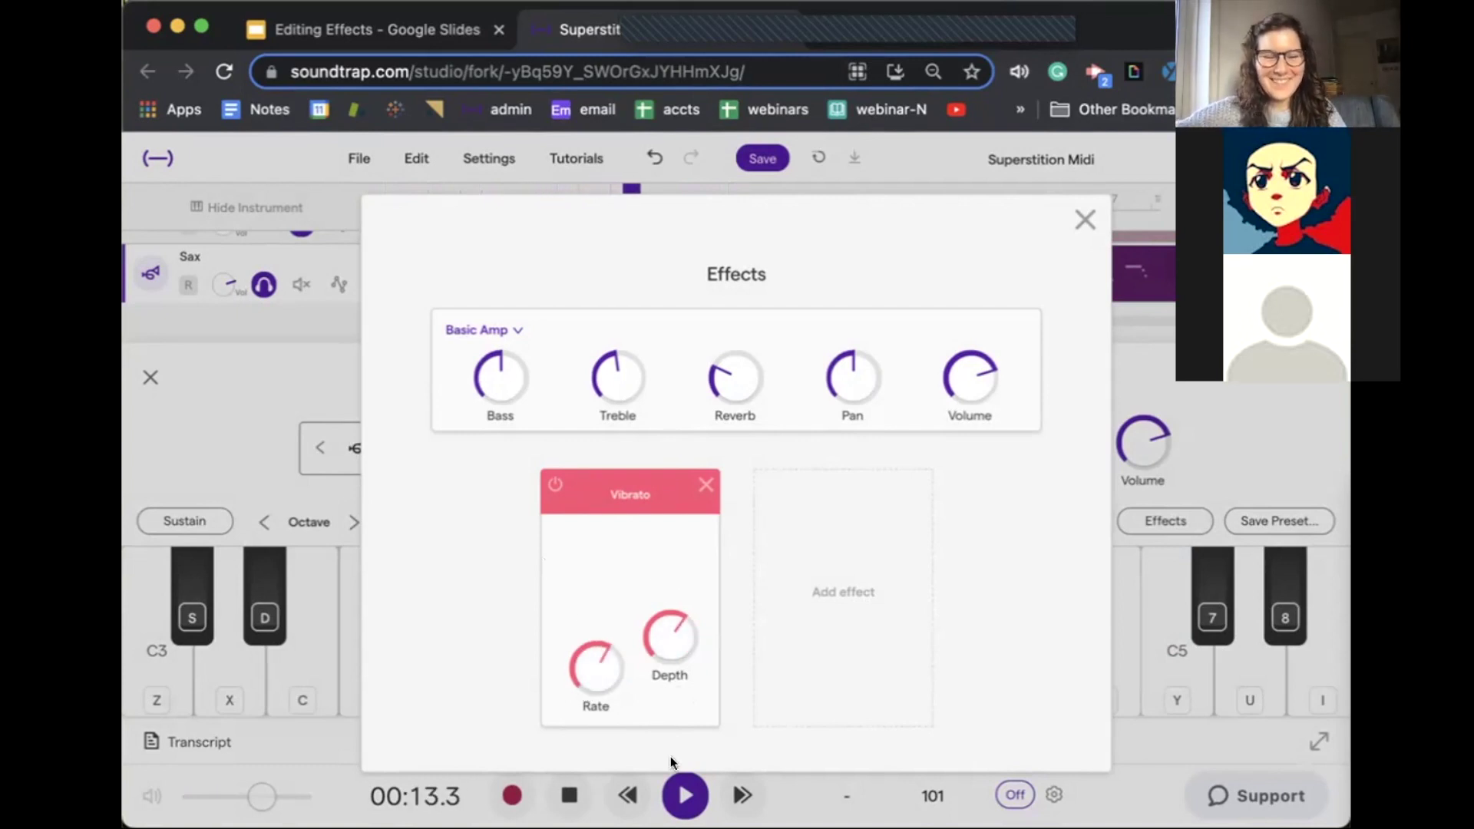
key(space)
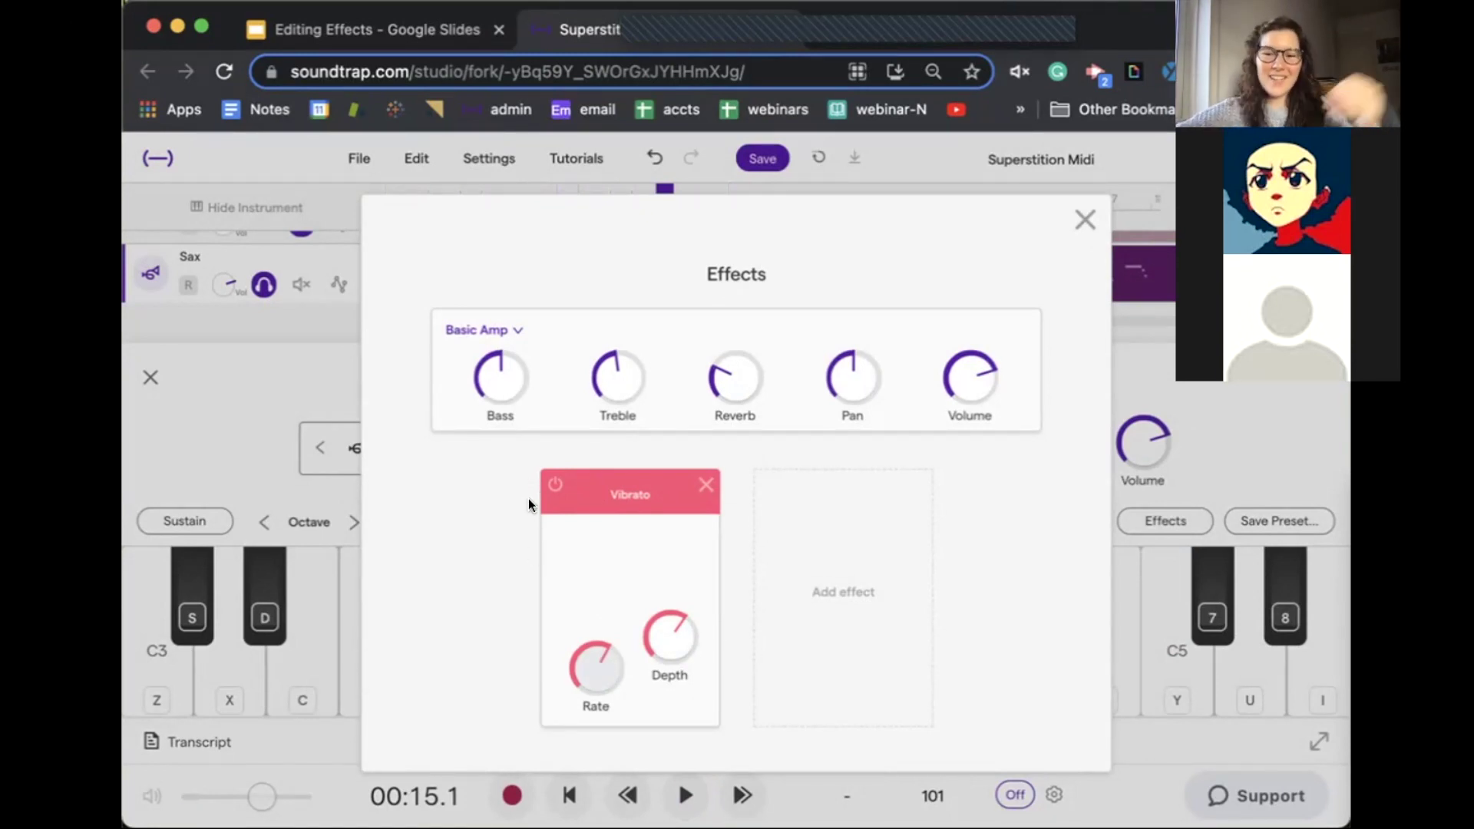
drag(669, 650, 658, 412)
drag(635, 633, 708, 652)
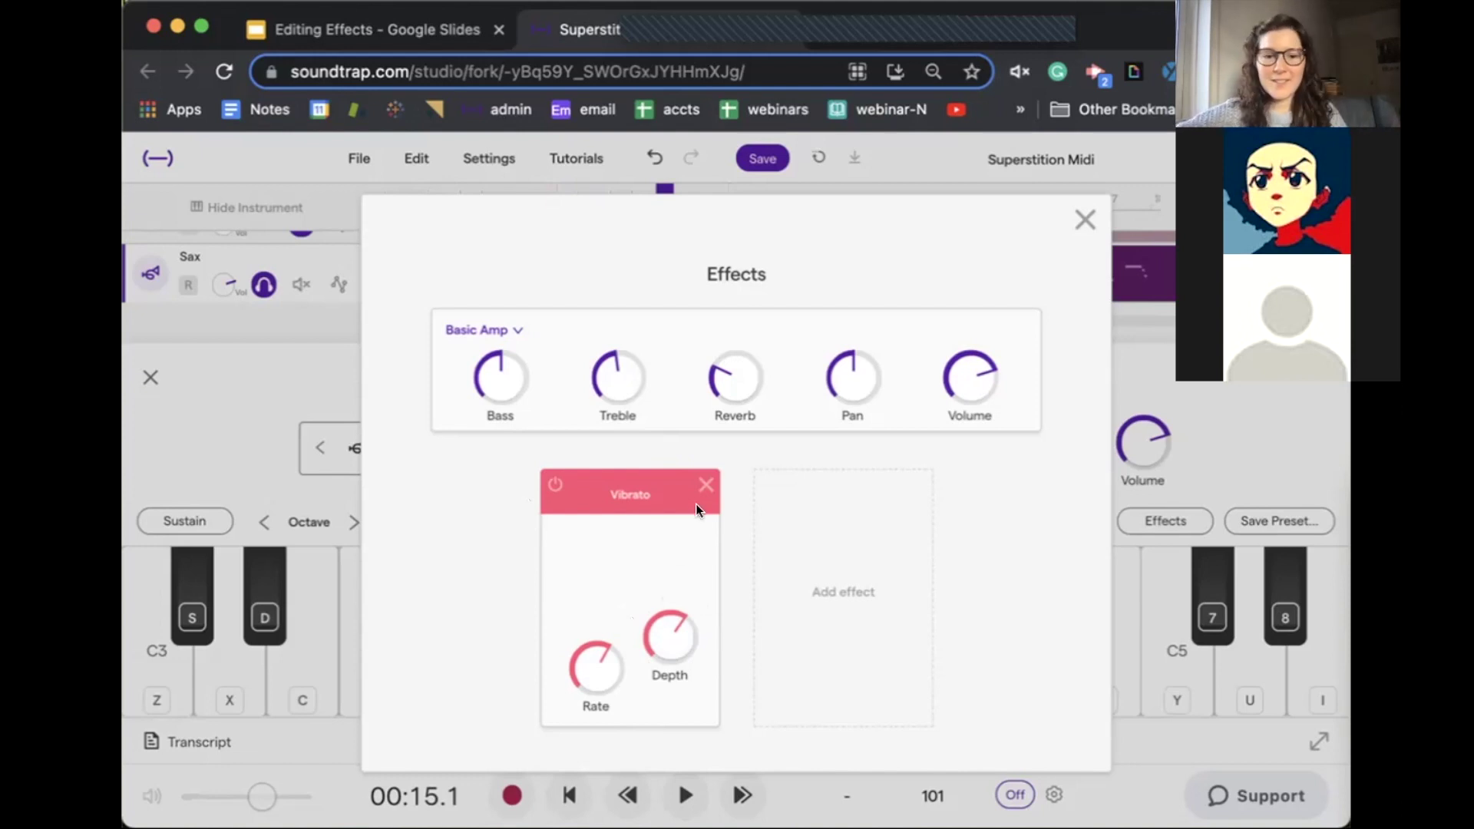
Step: Remove the Vibrato effect from the Sax track and close its effects
click(703, 485)
click(1084, 221)
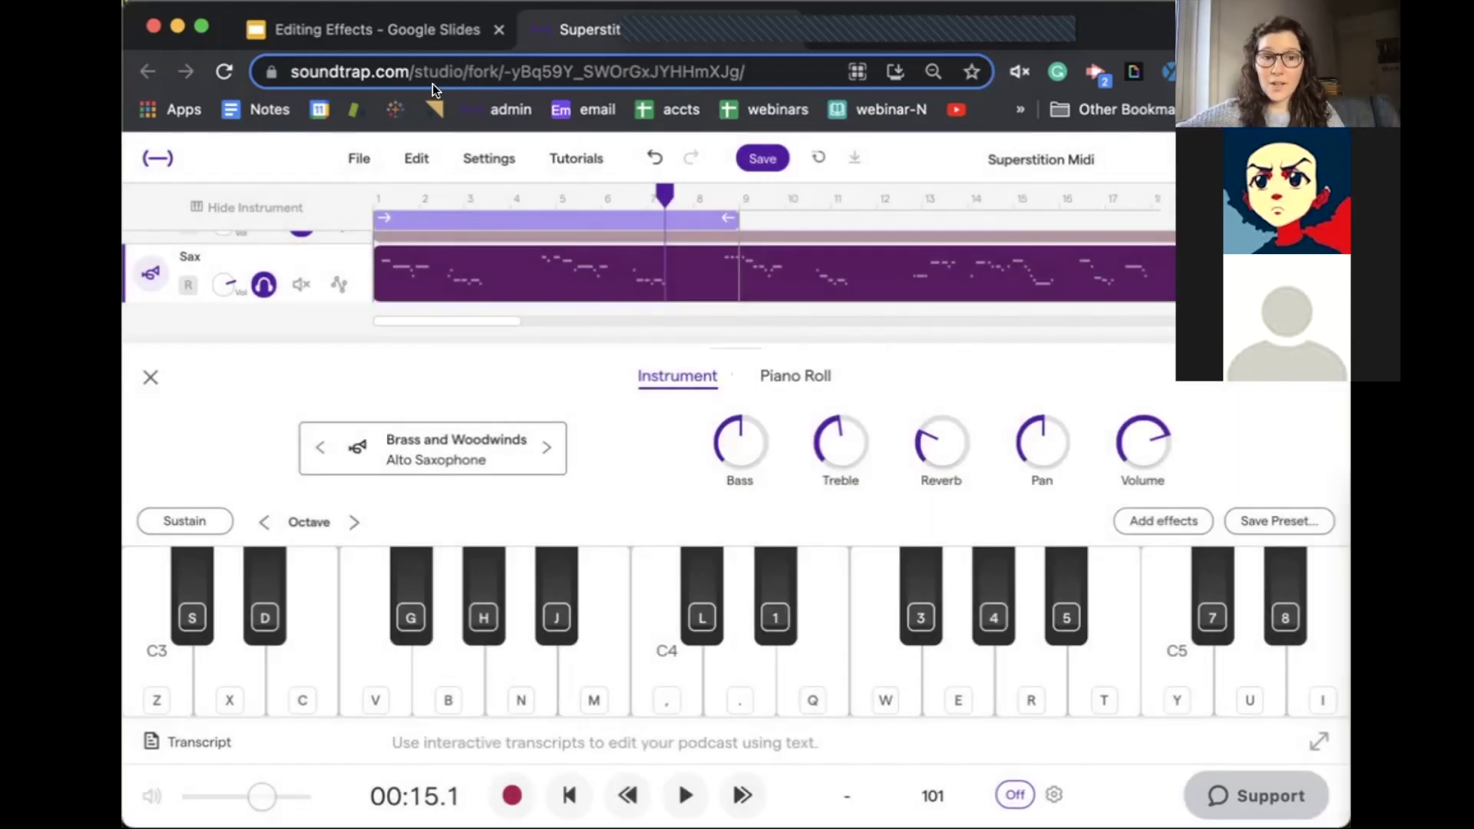
Step: Check the More Effects slide in Google Slides, return to Soundtrap and add a voice and microphone track to the project
click(395, 39)
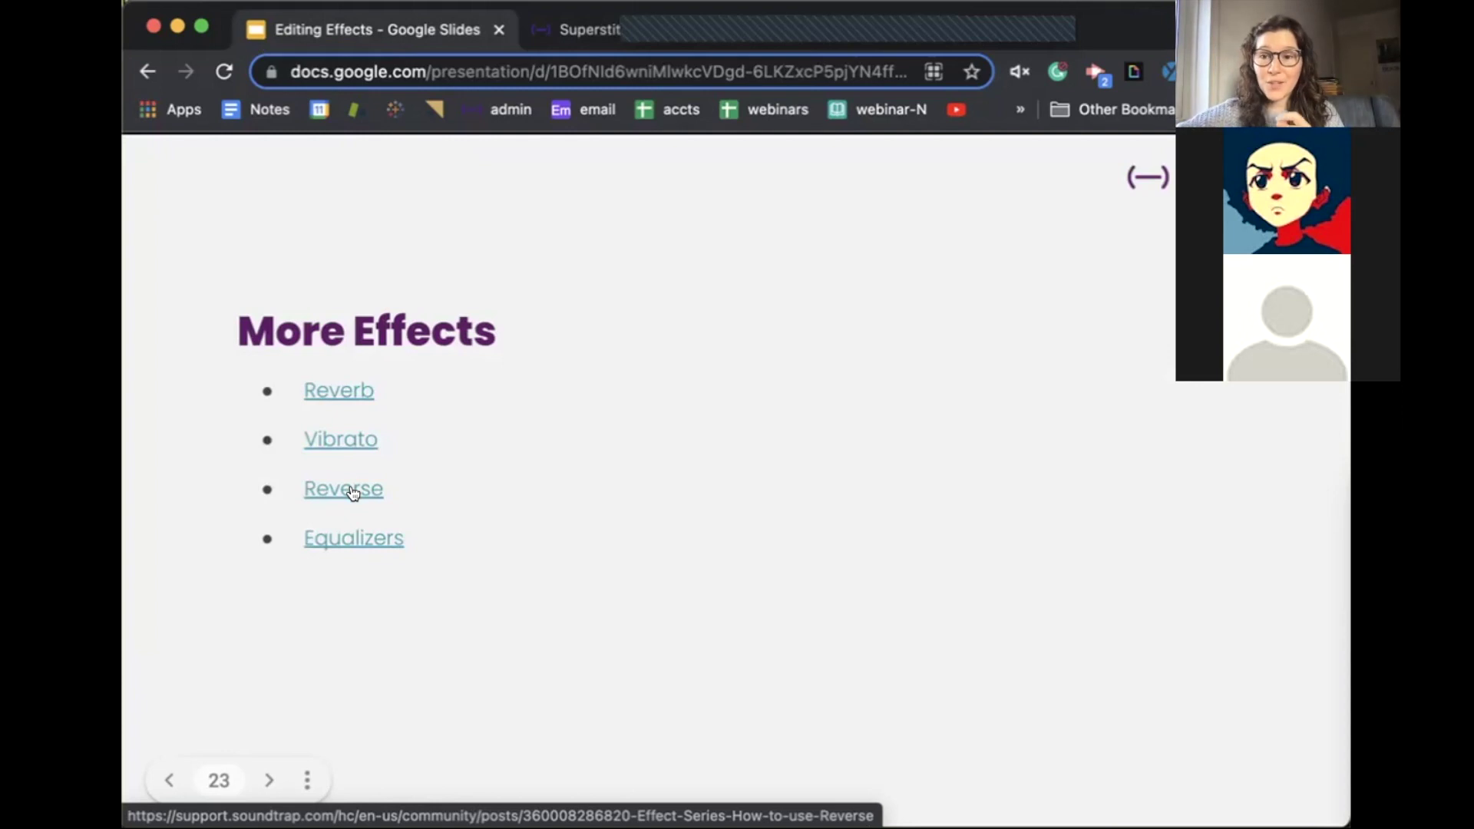
click(588, 32)
click(269, 646)
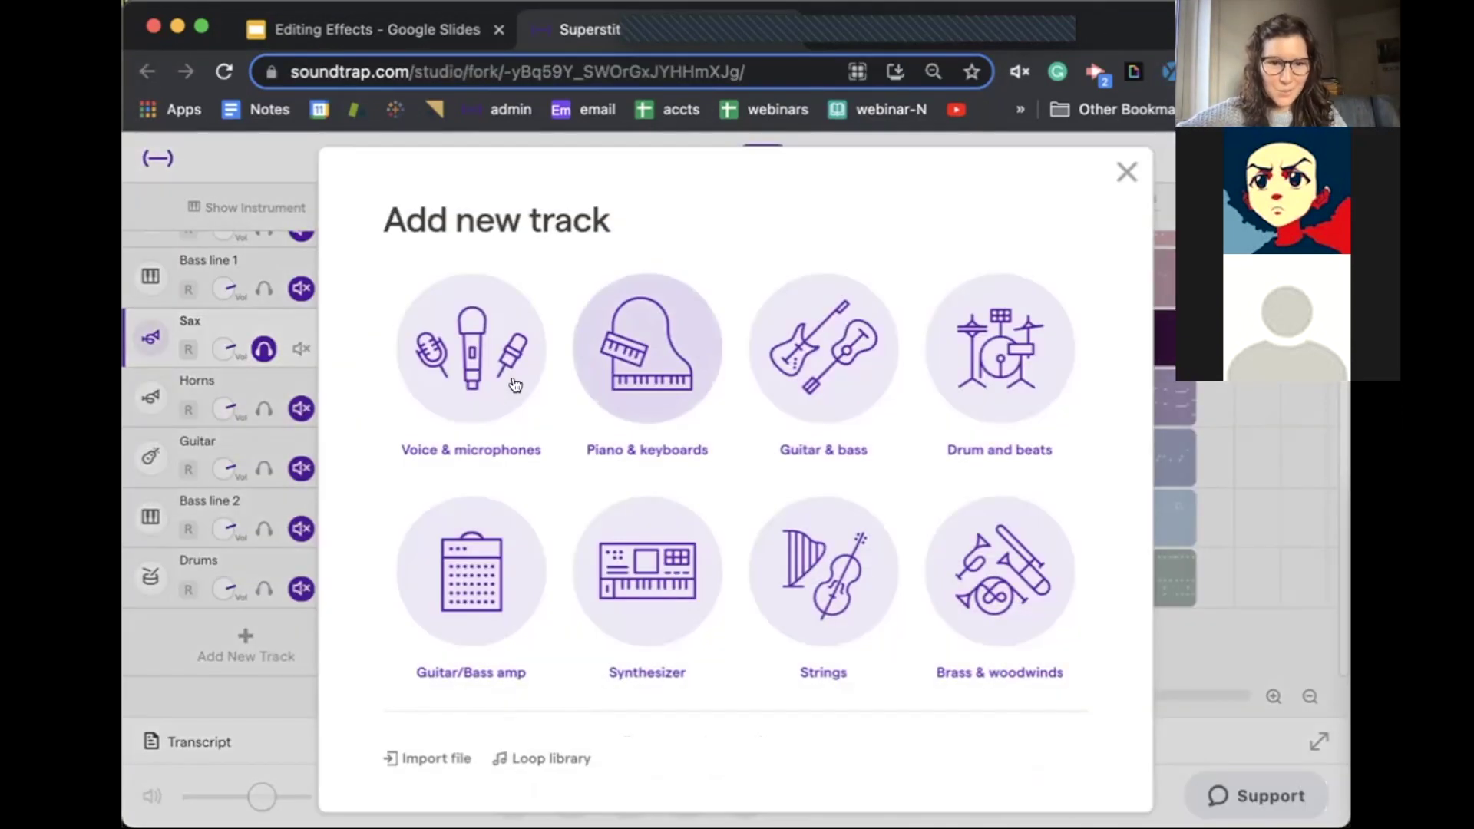
click(428, 376)
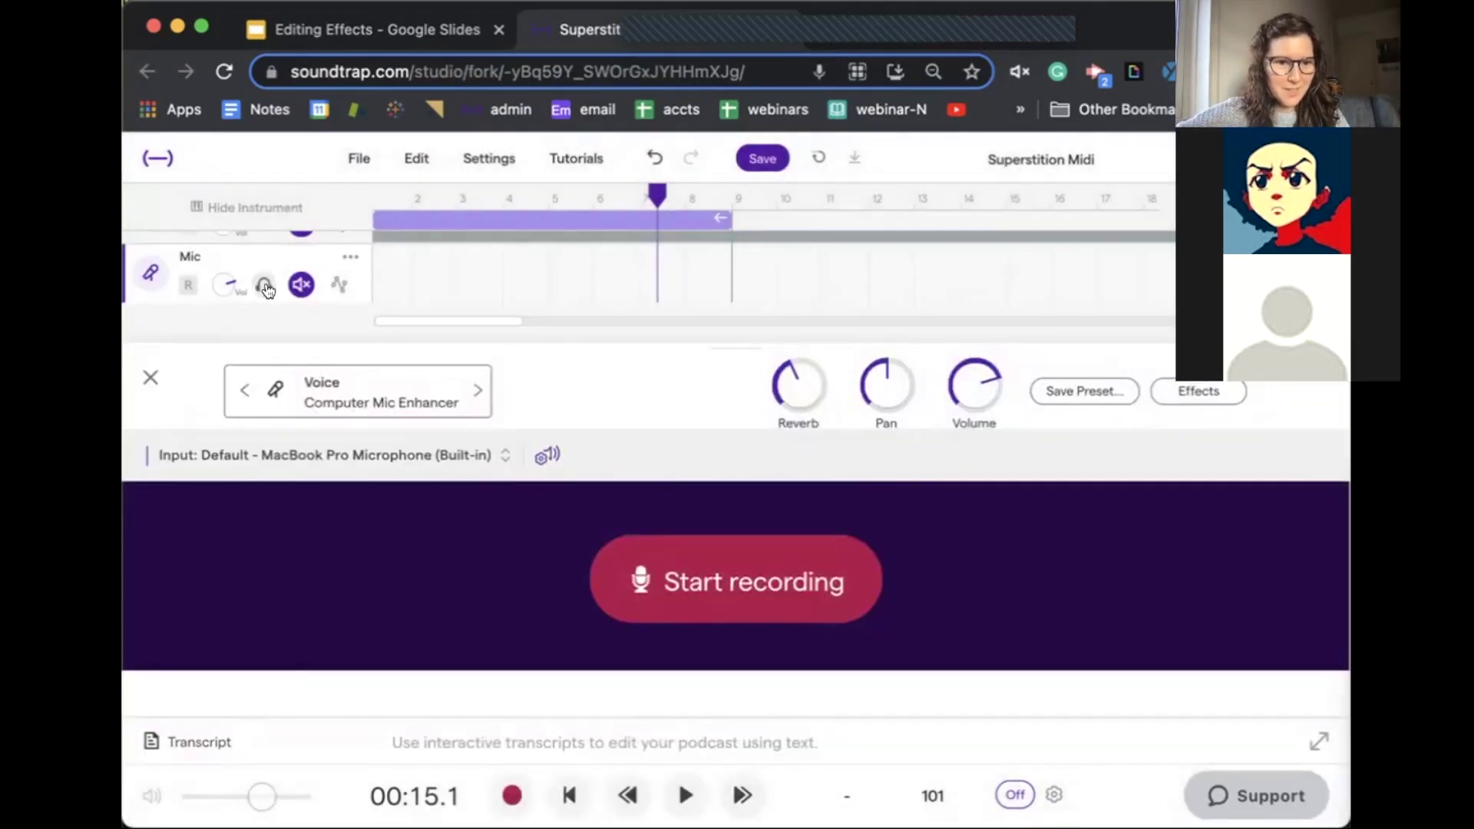
Step: Record a soloed voice clip about 4 seconds long from the project's start on the Mic track and close its instrument
click(691, 570)
click(823, 615)
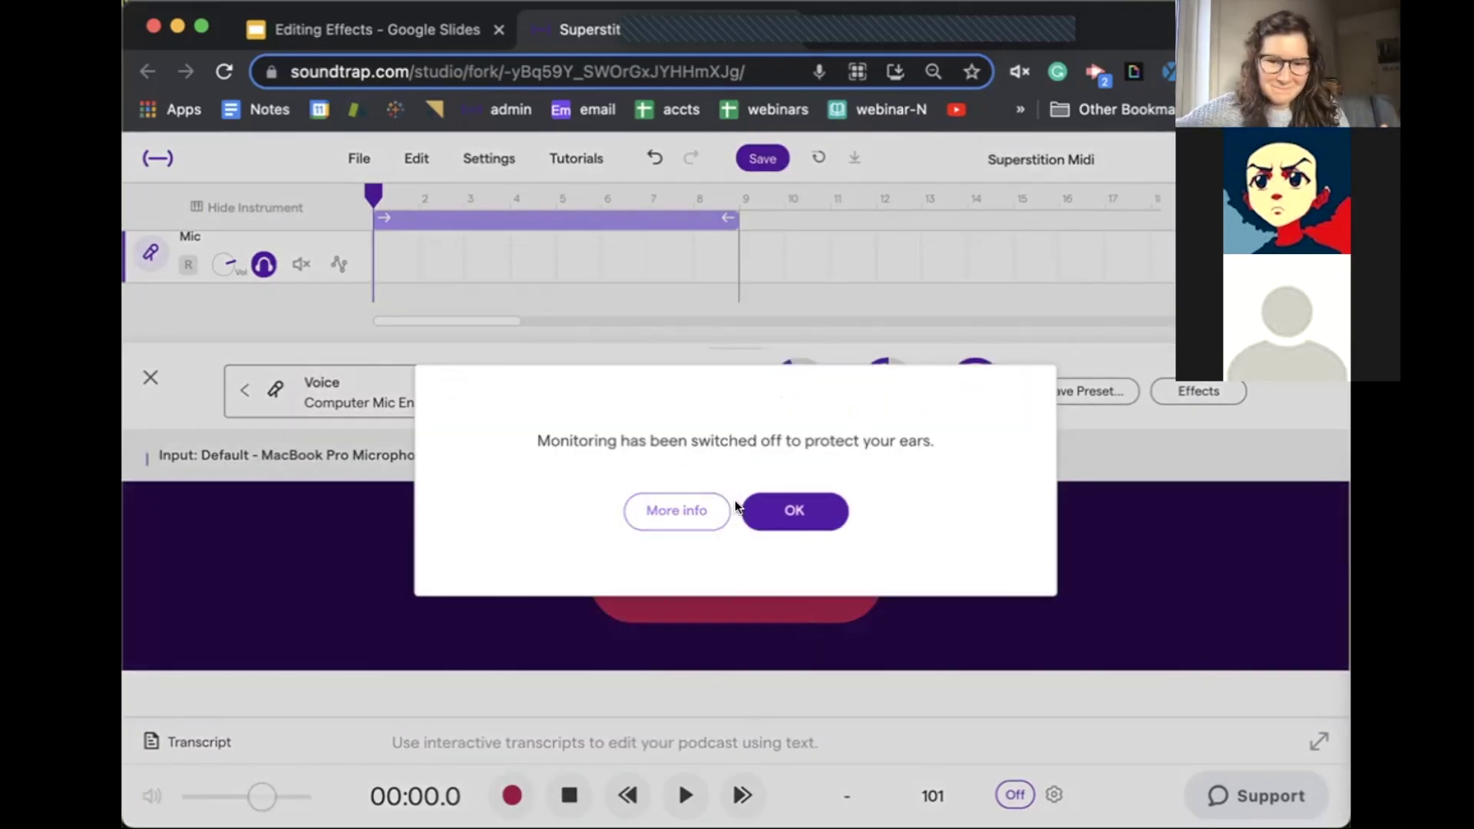
click(797, 510)
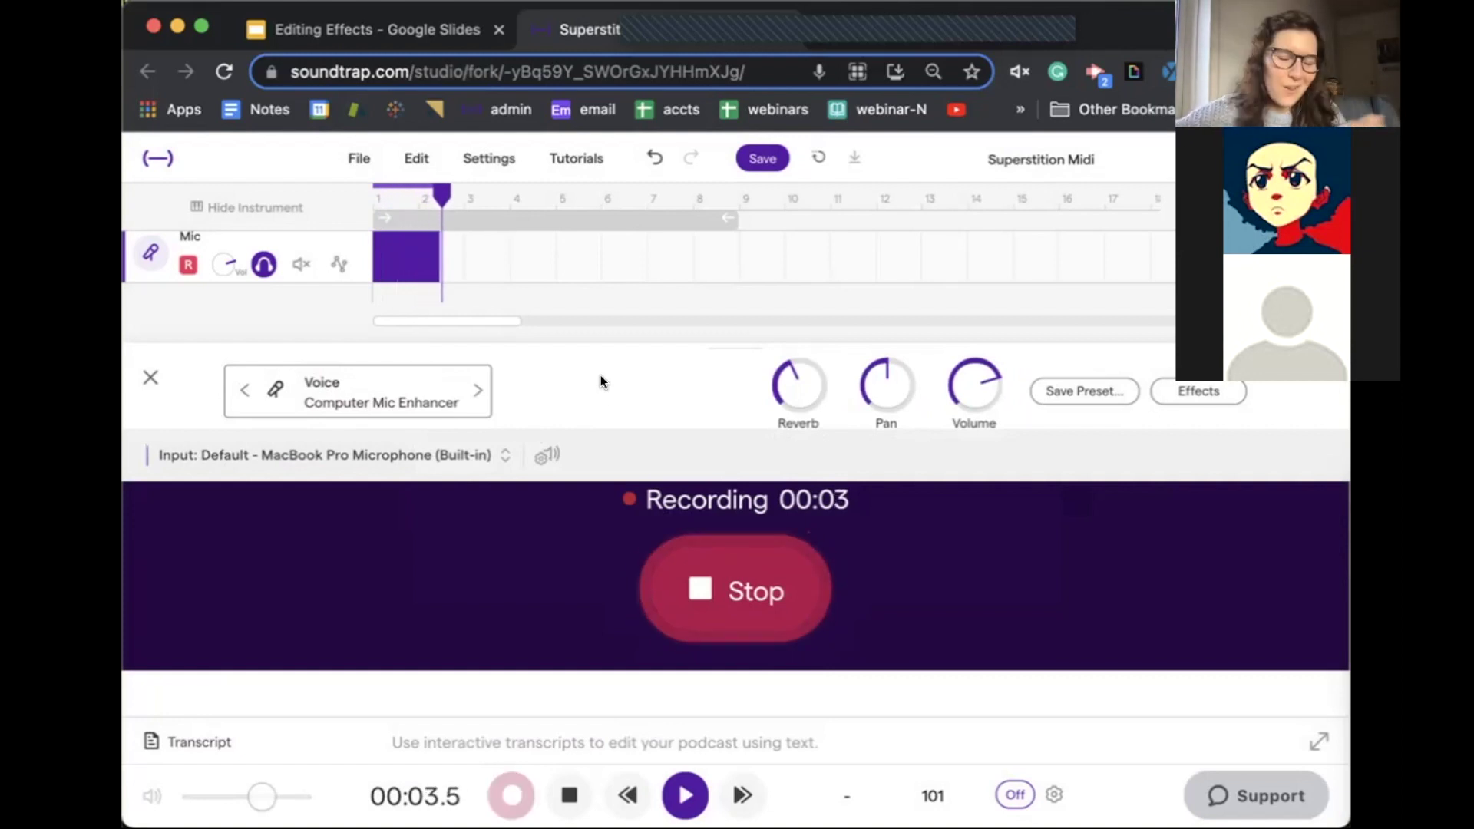
click(714, 588)
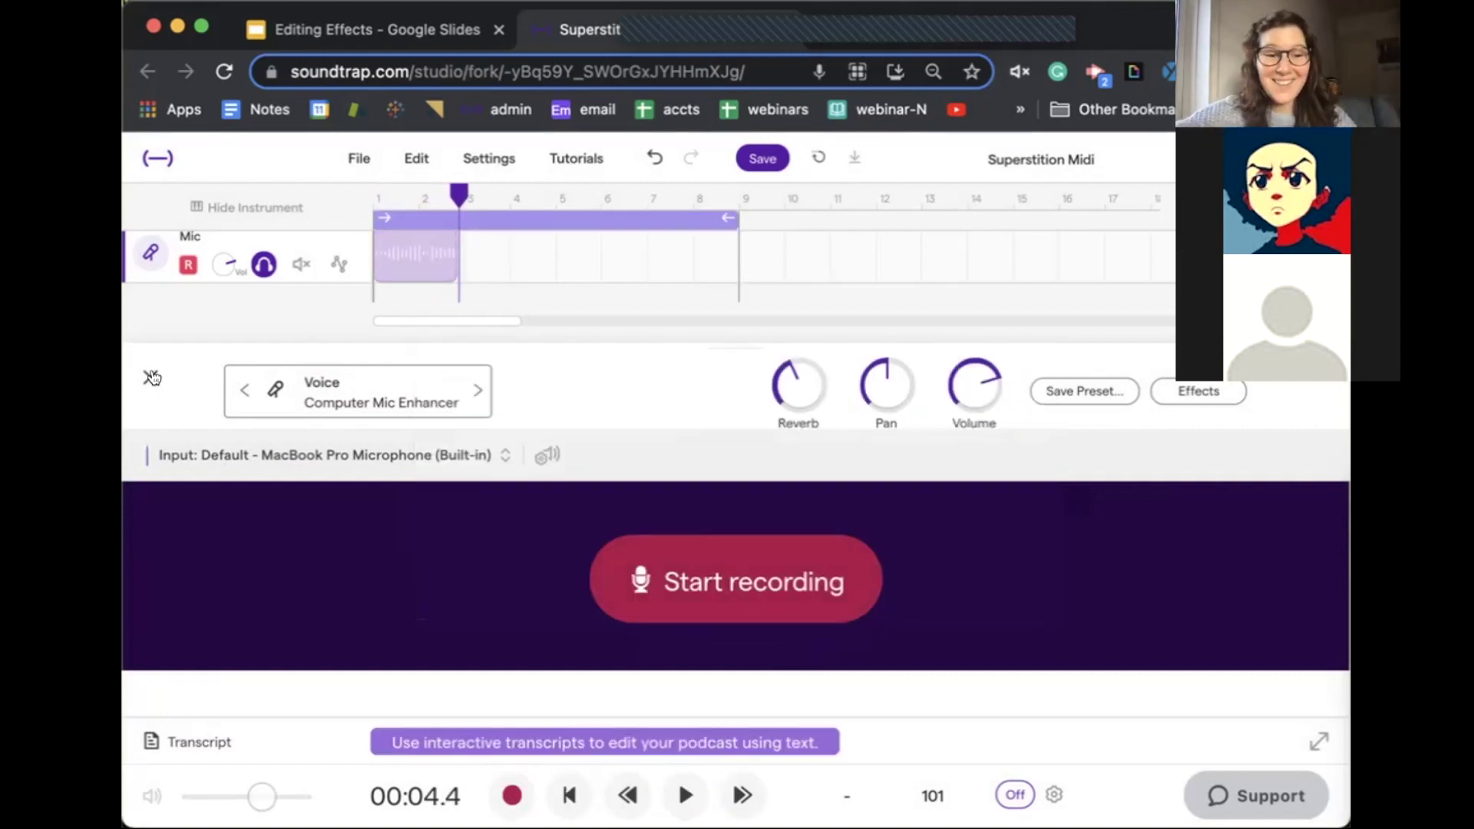
click(150, 377)
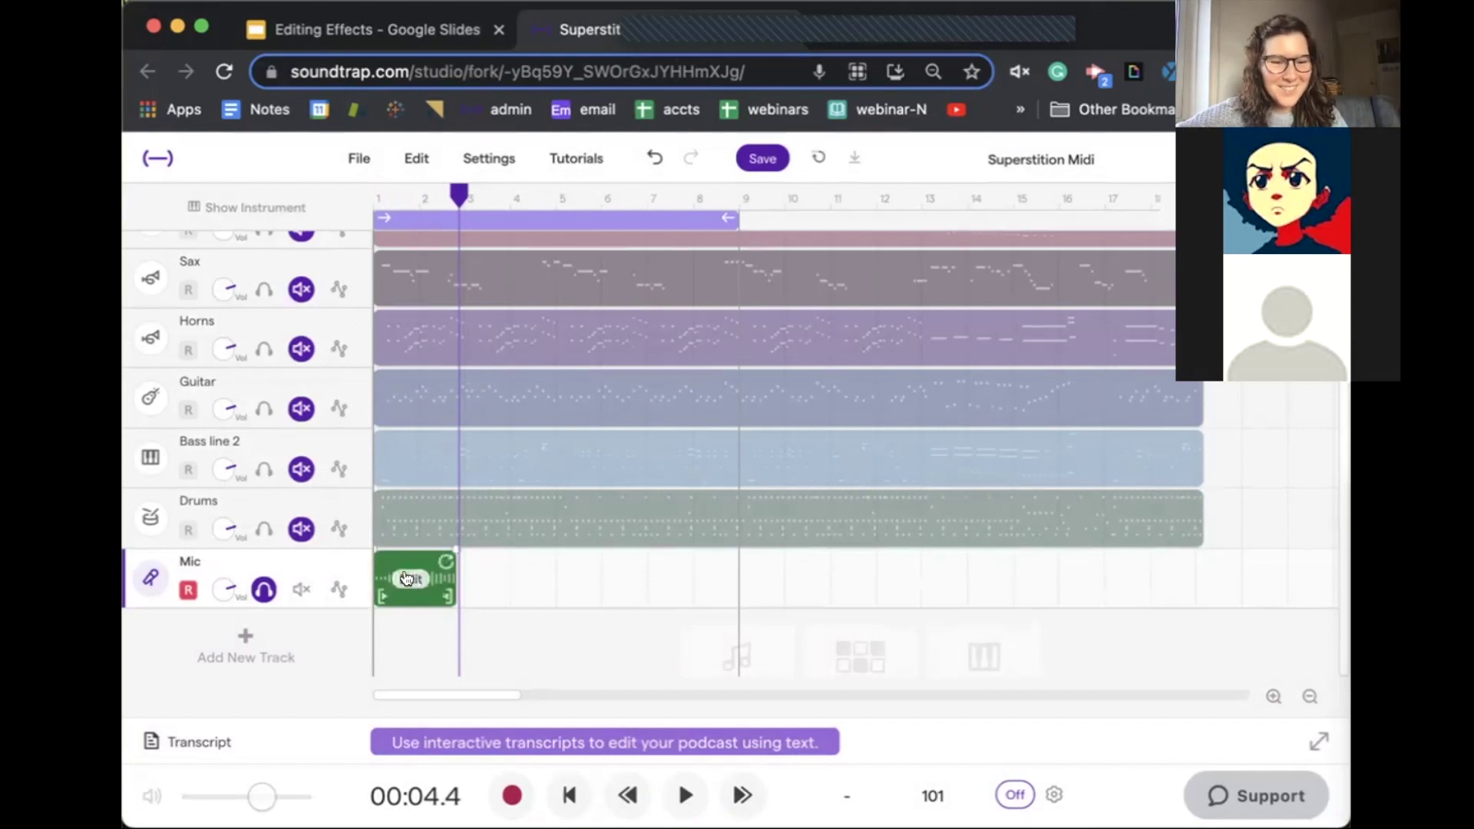
Step: Reverse the recorded Mic clip, play it from the start, and undo the reversal
right_click(407, 579)
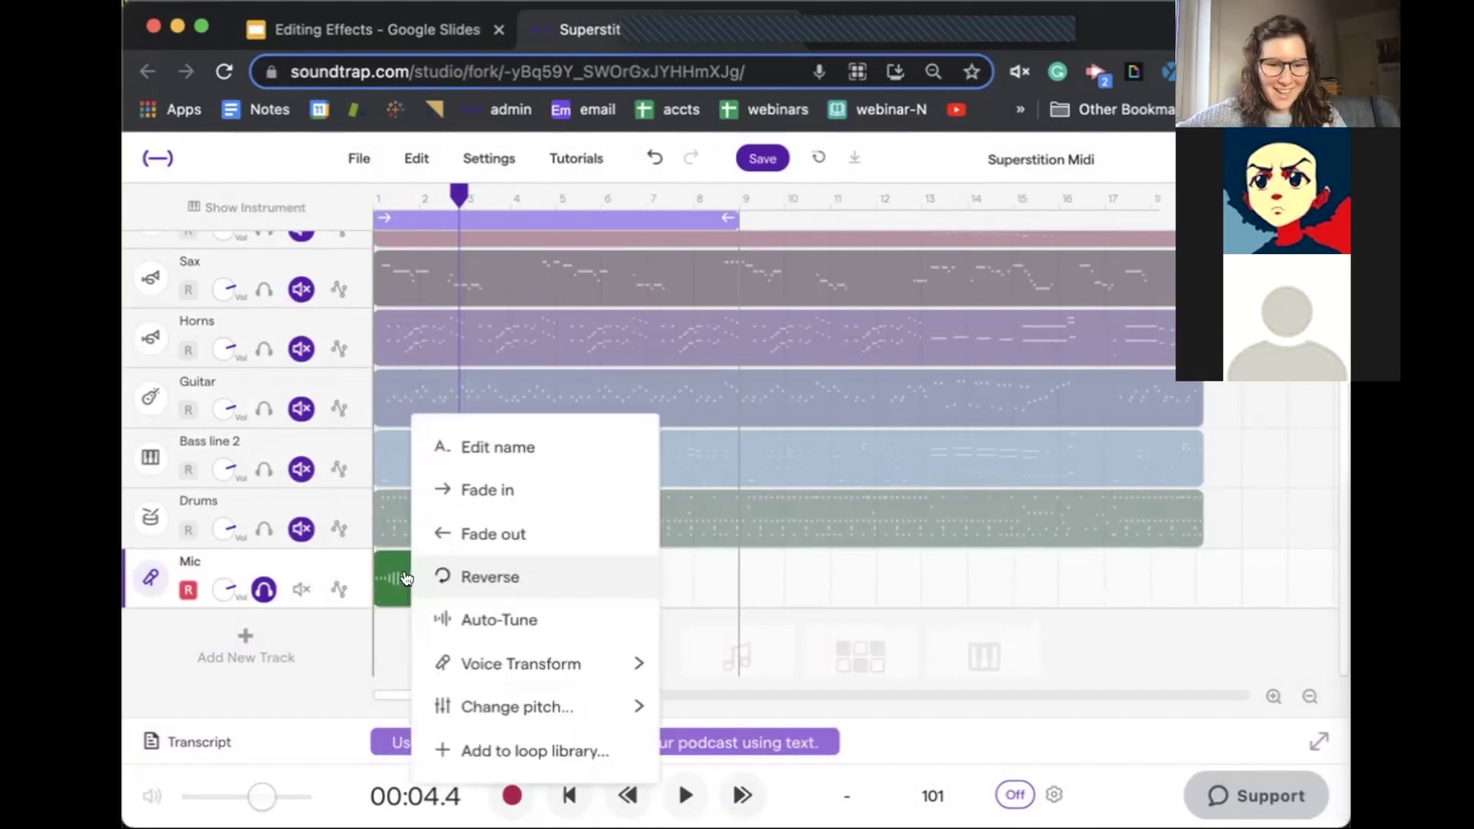
click(505, 578)
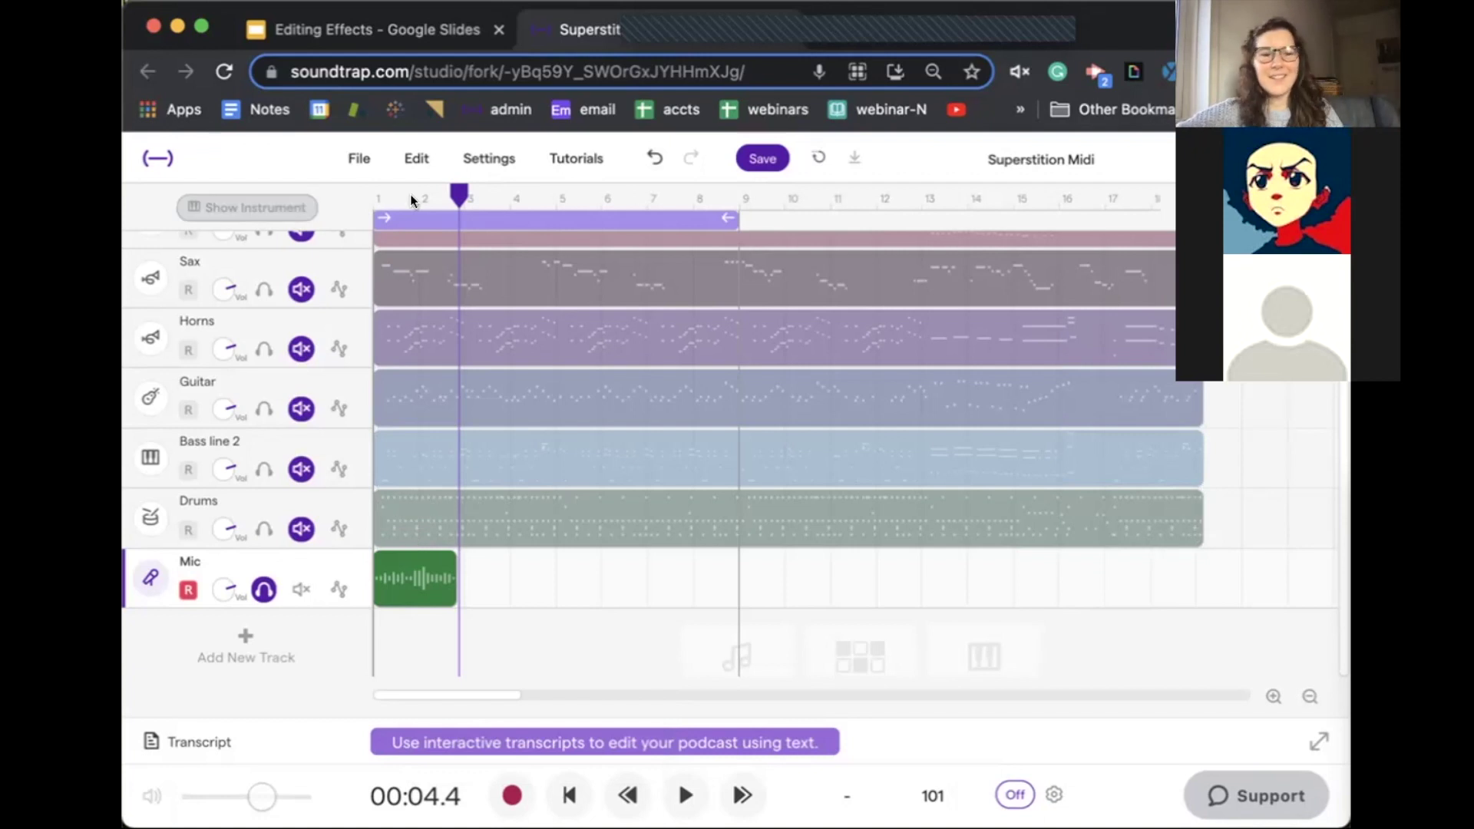
click(375, 195)
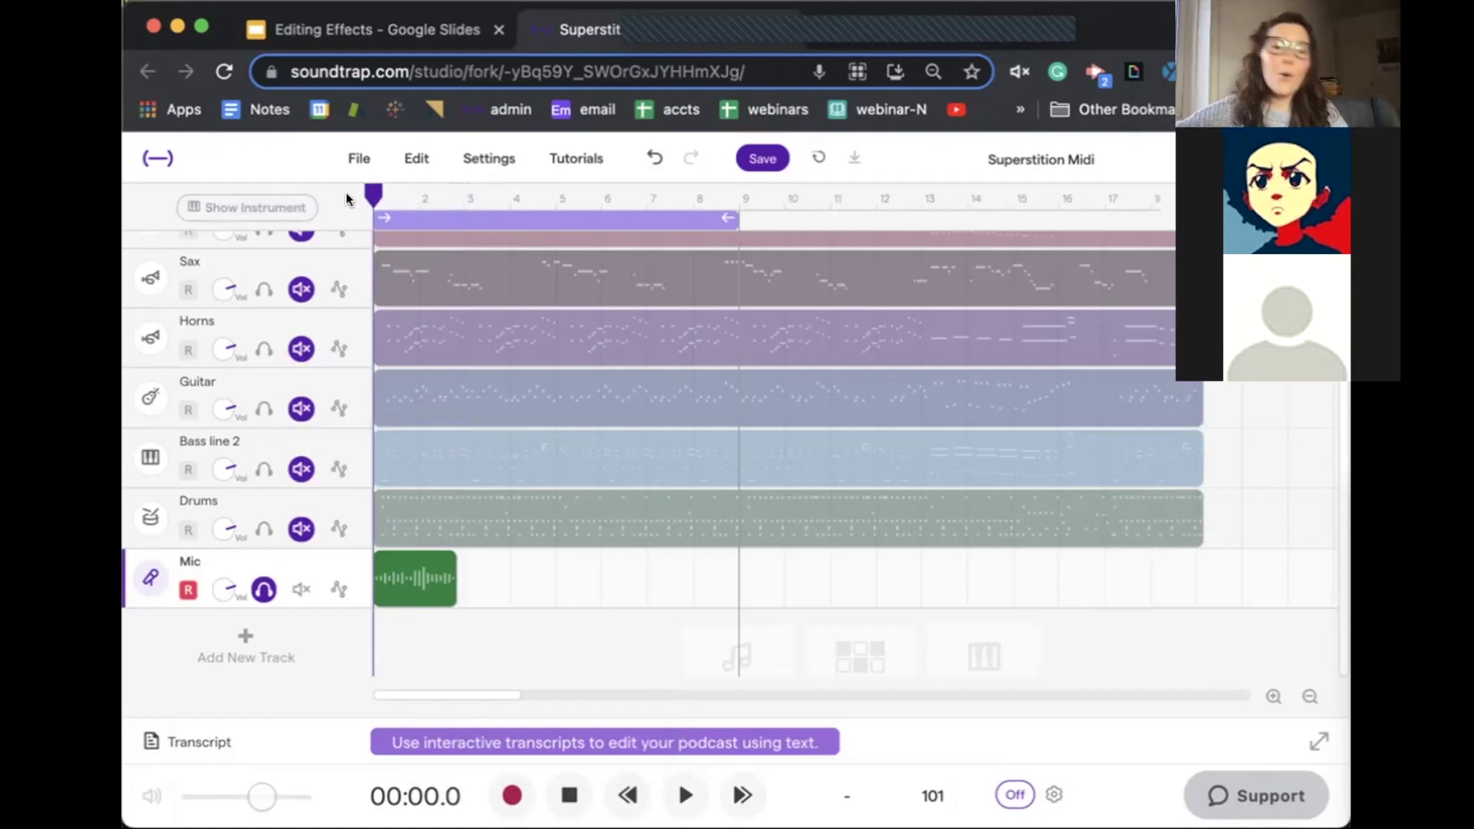
click(685, 795)
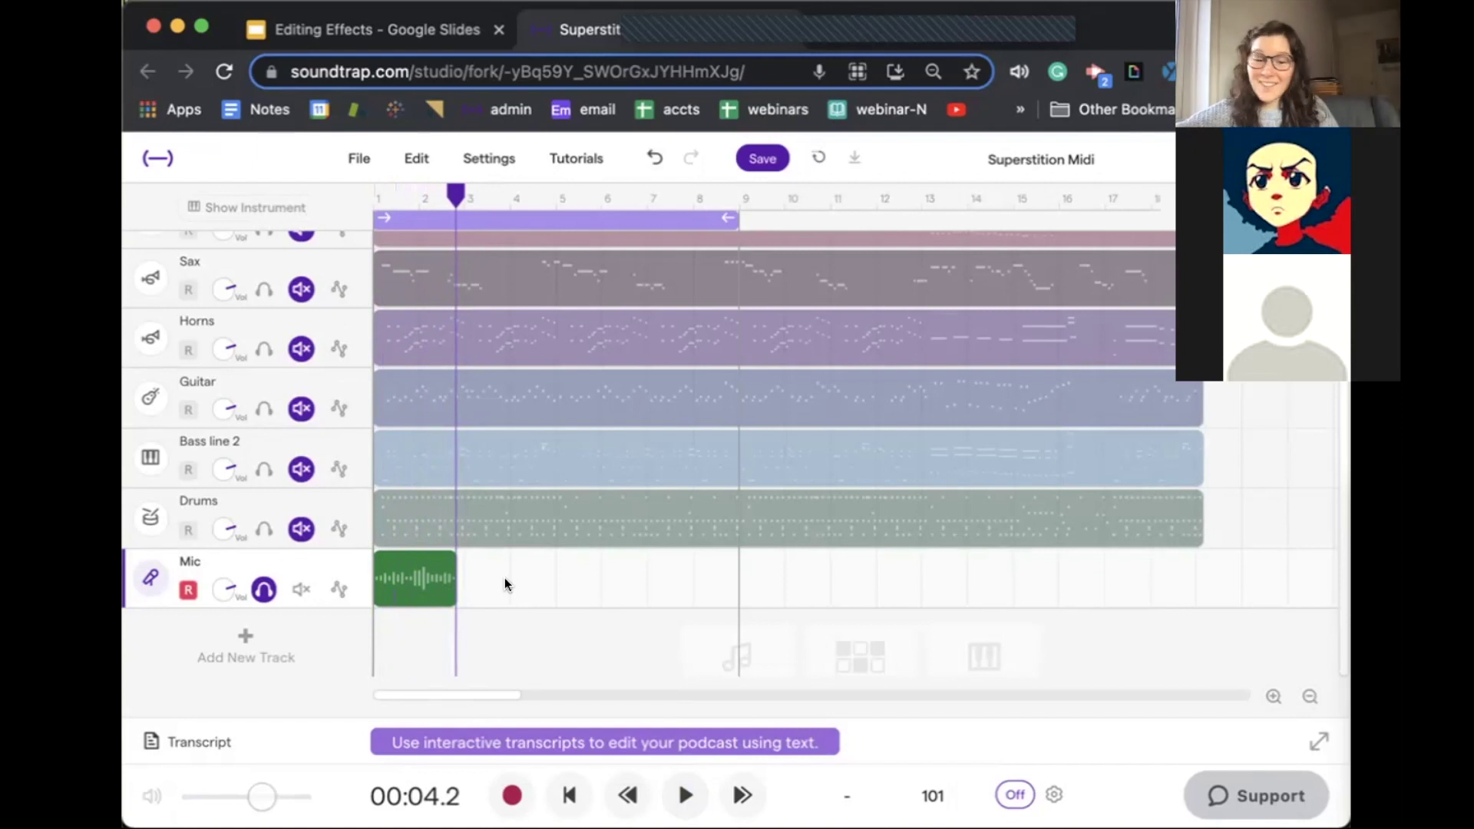
key(super+z)
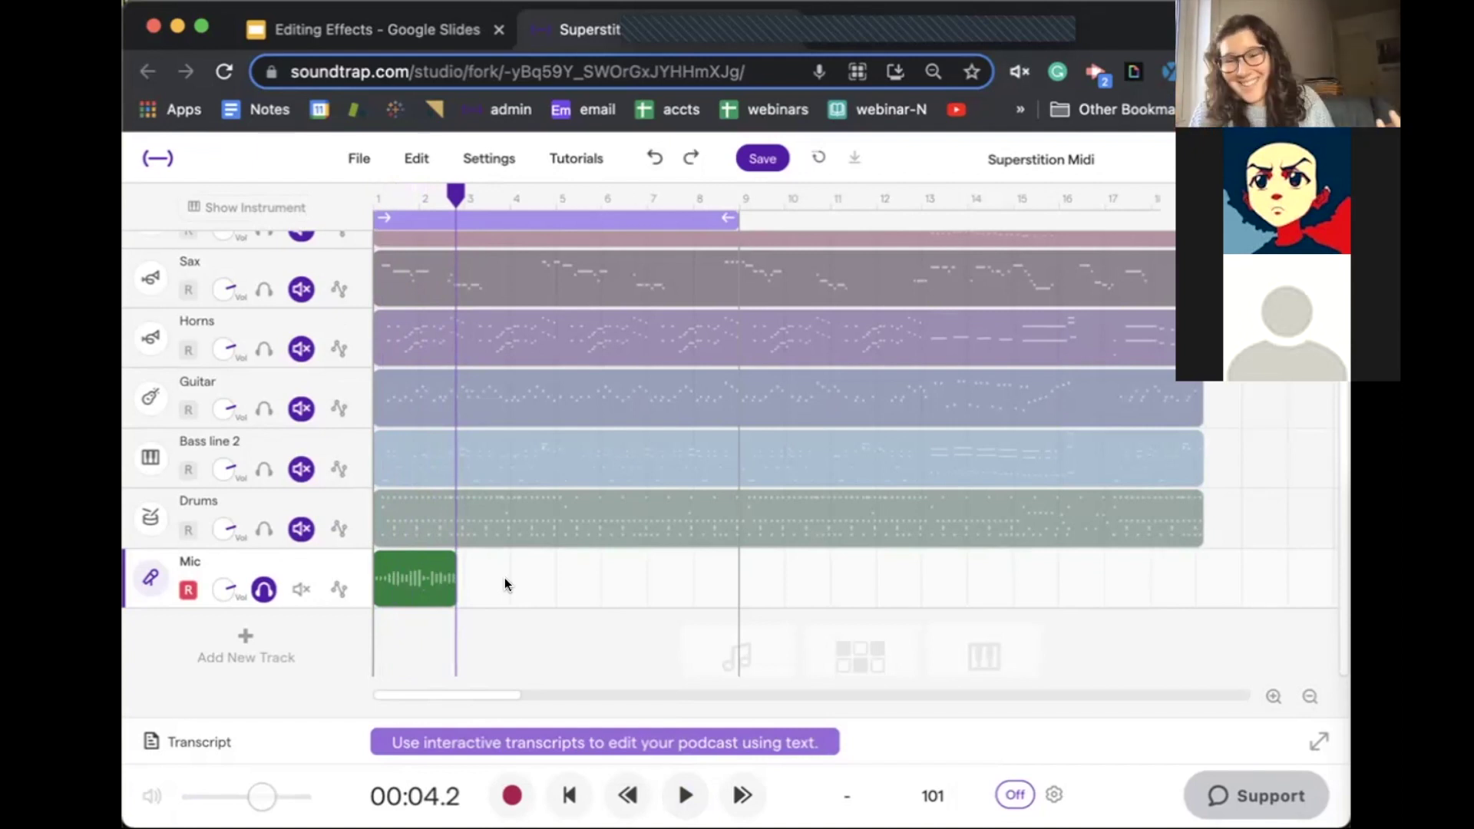
Step: Apply Auto-Tune to the Mic clip at the middle strength with All notes (chromatic)
mouse_move(407, 575)
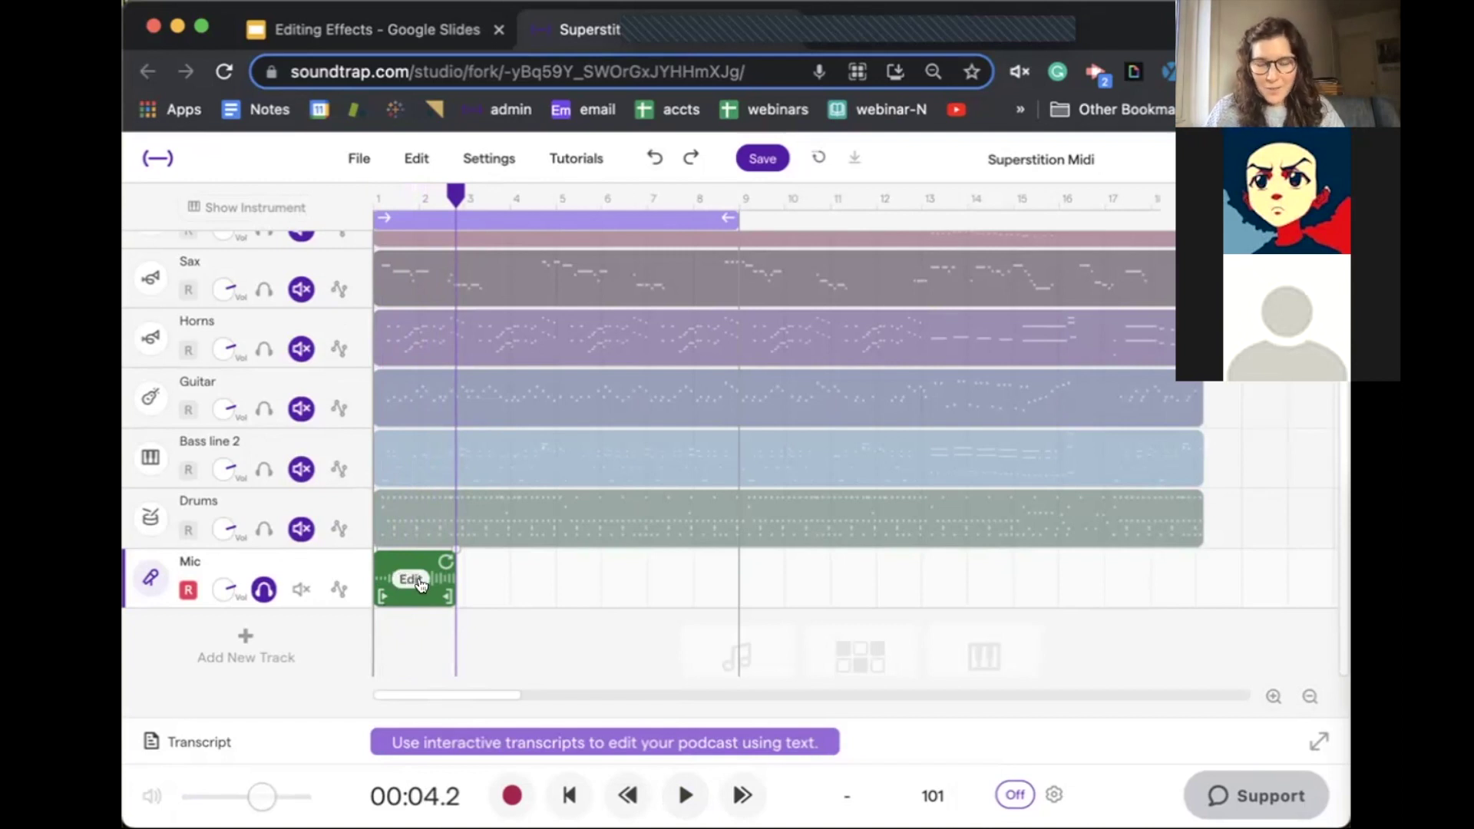
click(409, 581)
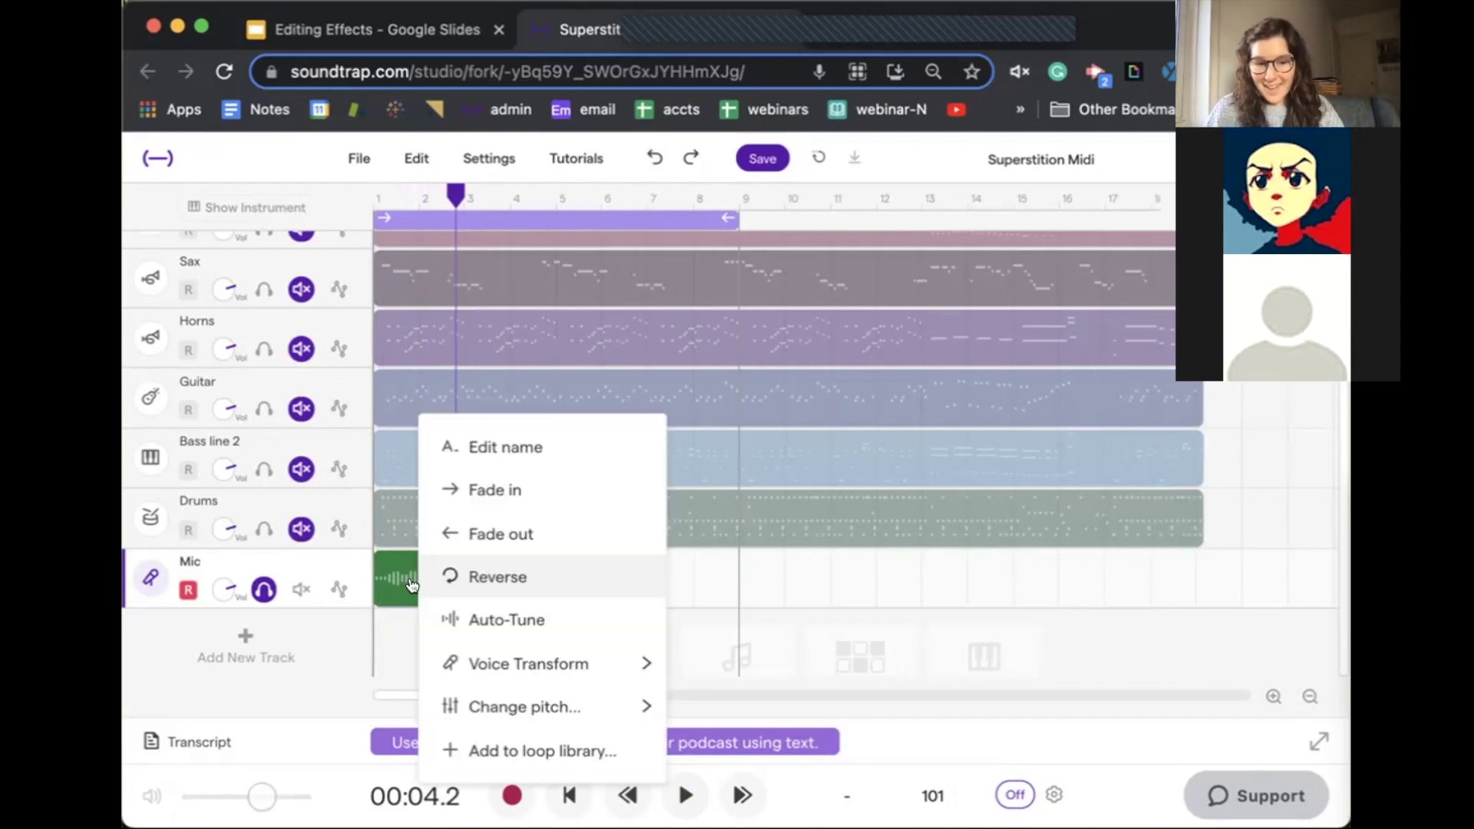
click(507, 621)
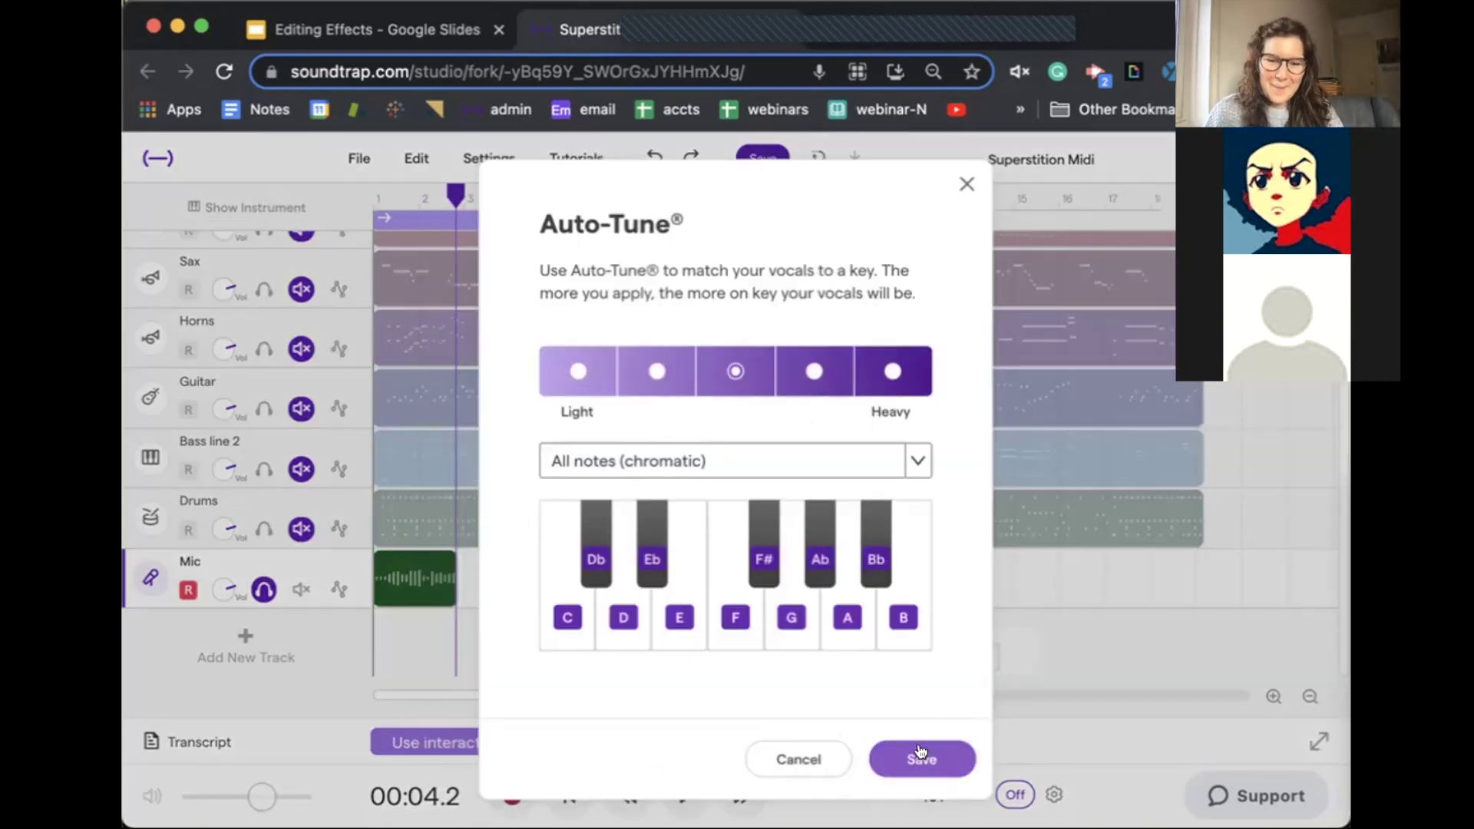
click(921, 759)
Step: Reopen Auto-Tune for the Mic clip and view the available keys, keeping All notes (chromatic)
right_click(407, 579)
click(467, 578)
right_click(393, 579)
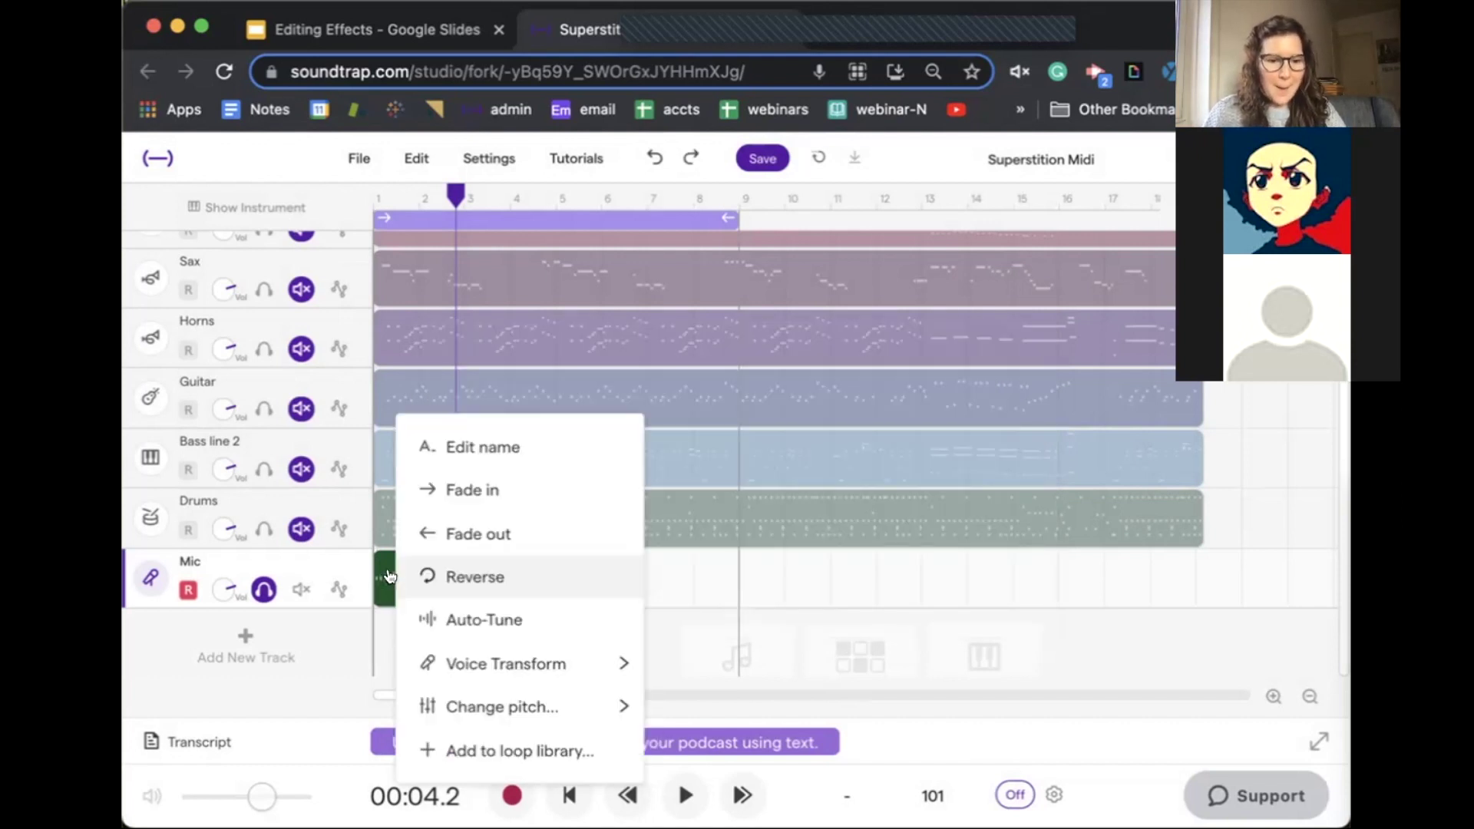
click(434, 615)
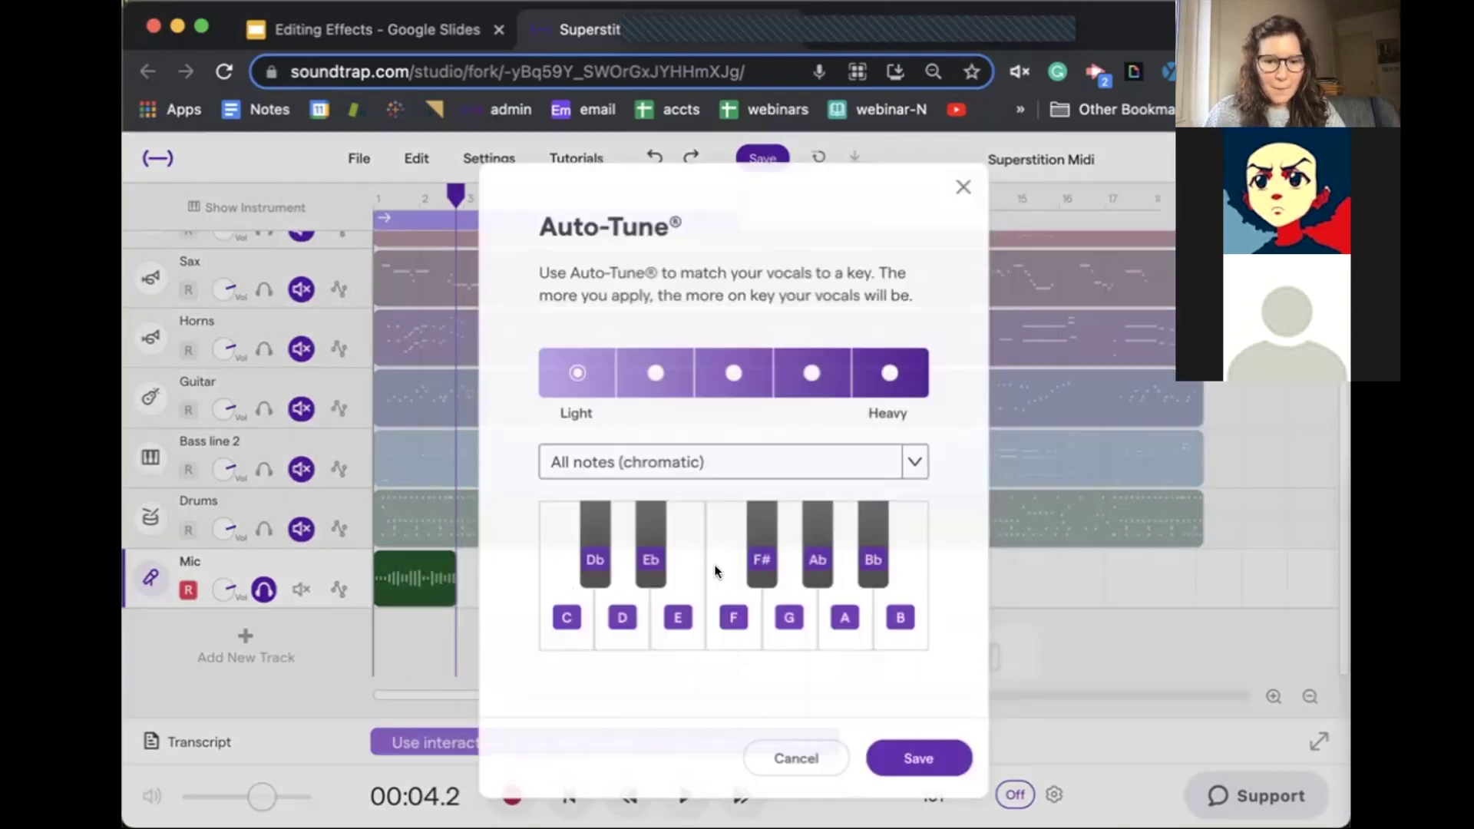
click(641, 461)
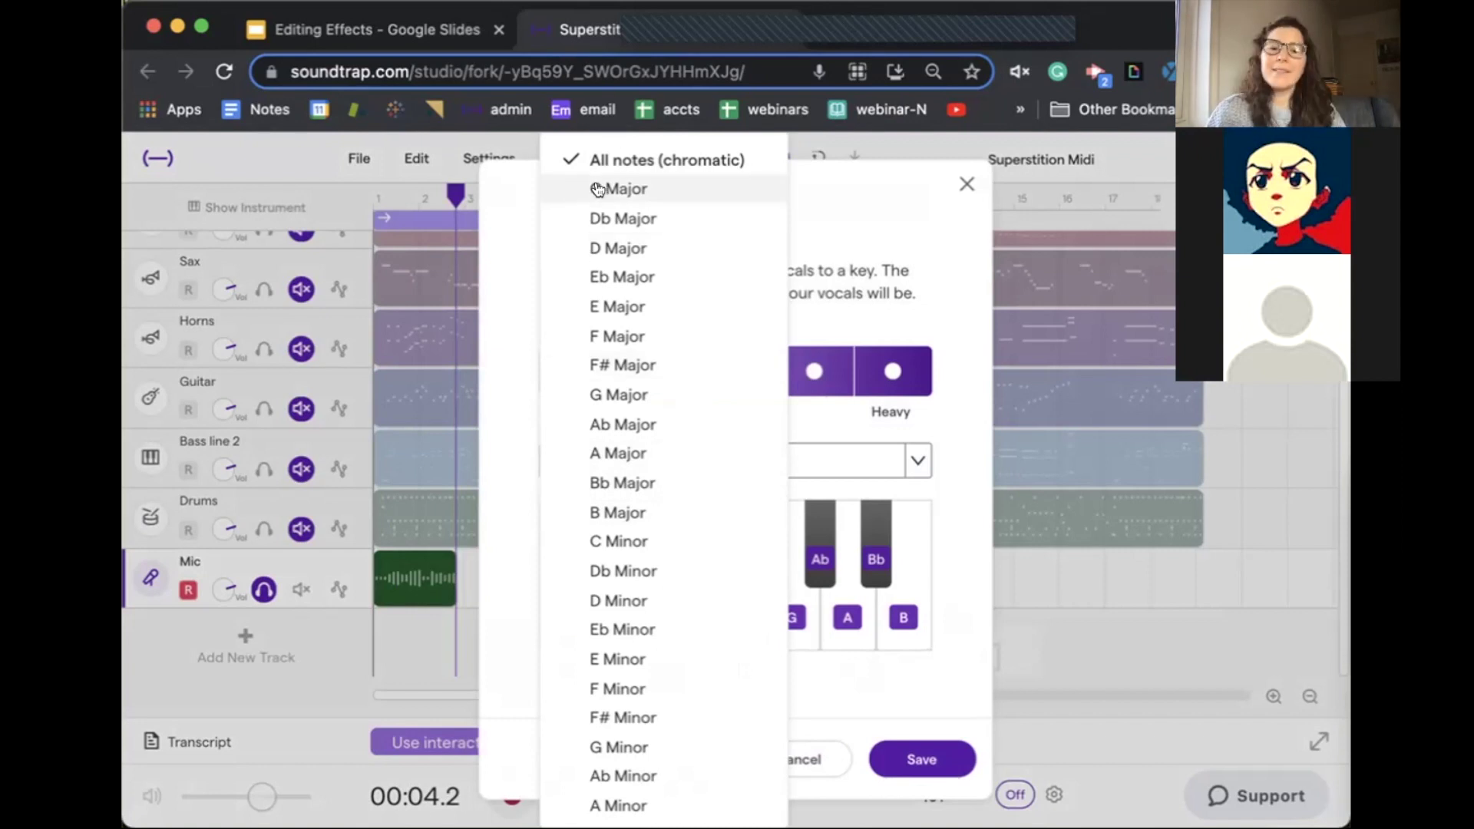
click(619, 161)
Step: Search the web for "tunebat" in a new browser tab and open the Tunebat site
click(1121, 14)
text(tunebat)
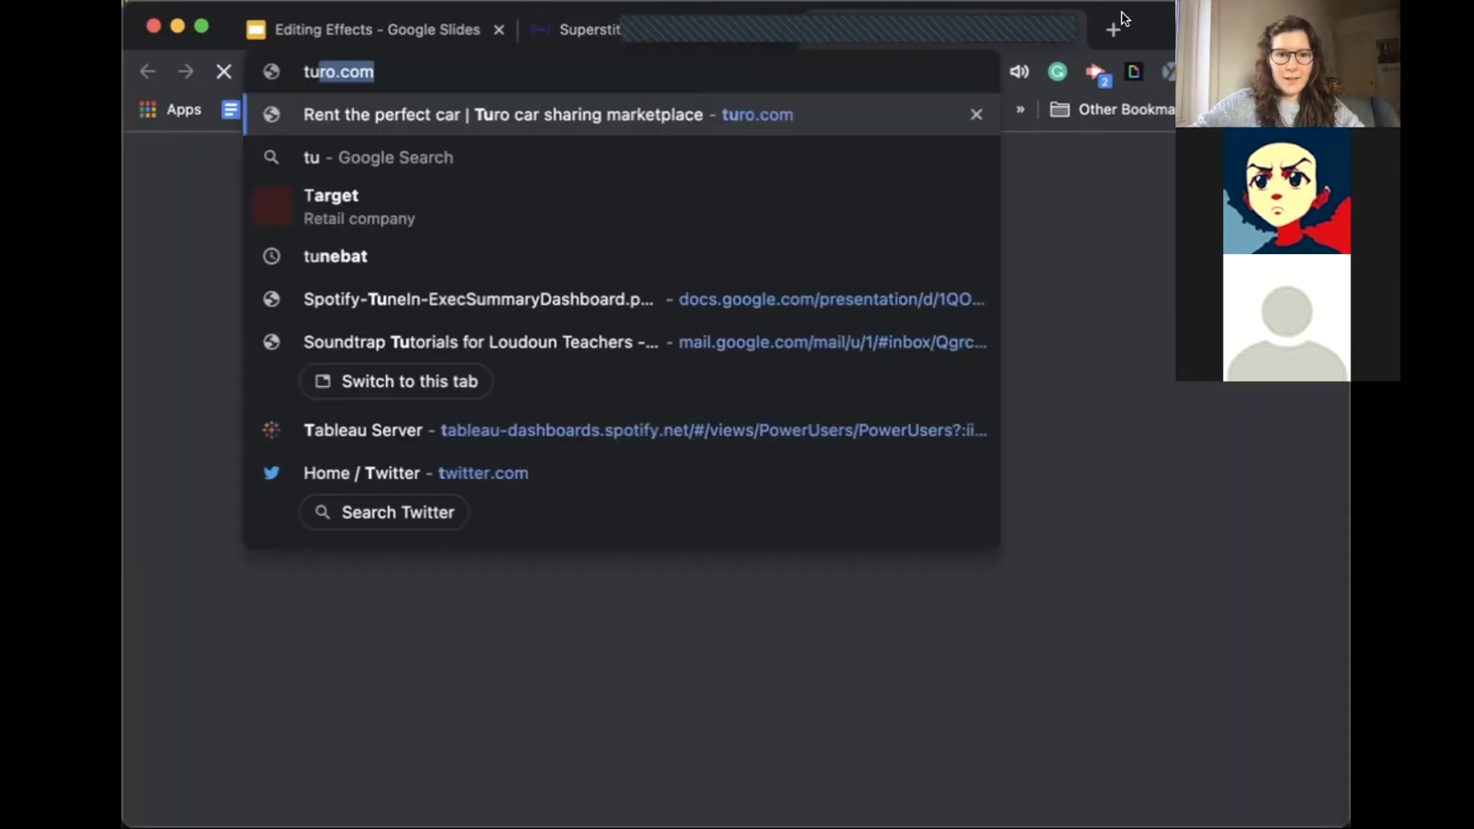
key(Return)
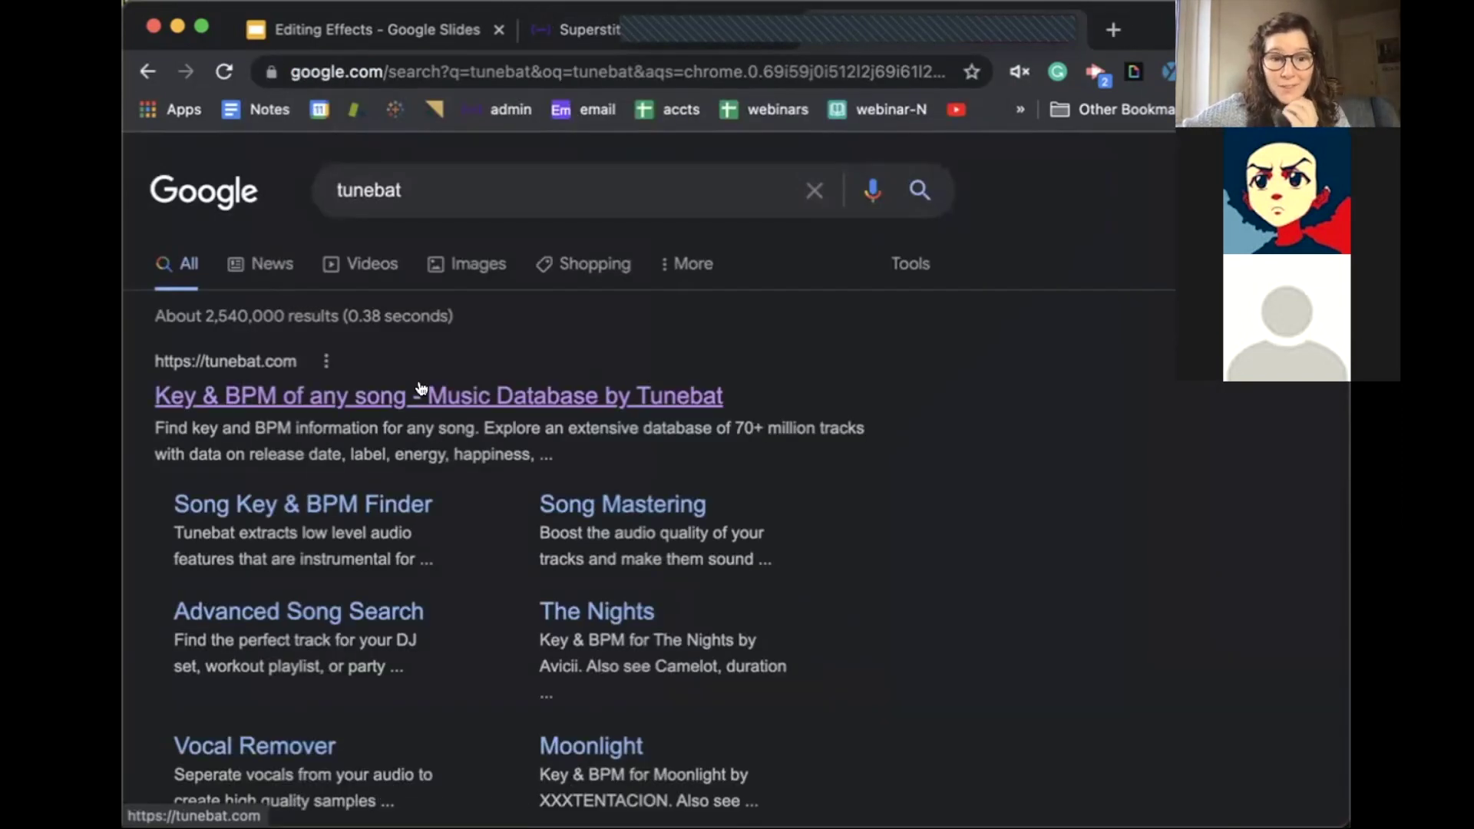
click(418, 386)
Step: Search Tunebat for "superstition" and look up the key of Stevie Wonder's song
click(504, 623)
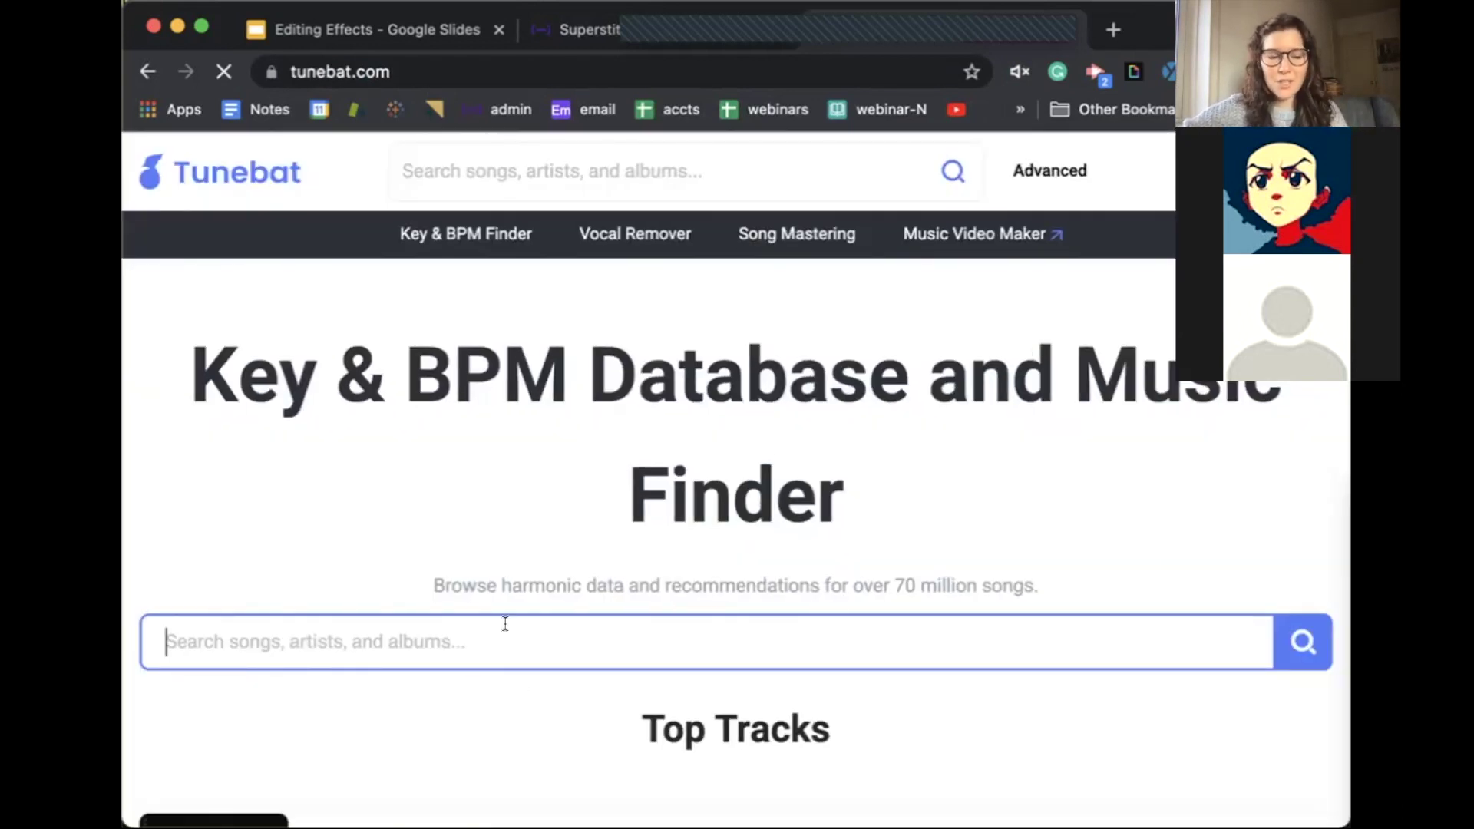
text(superstition)
key(Return)
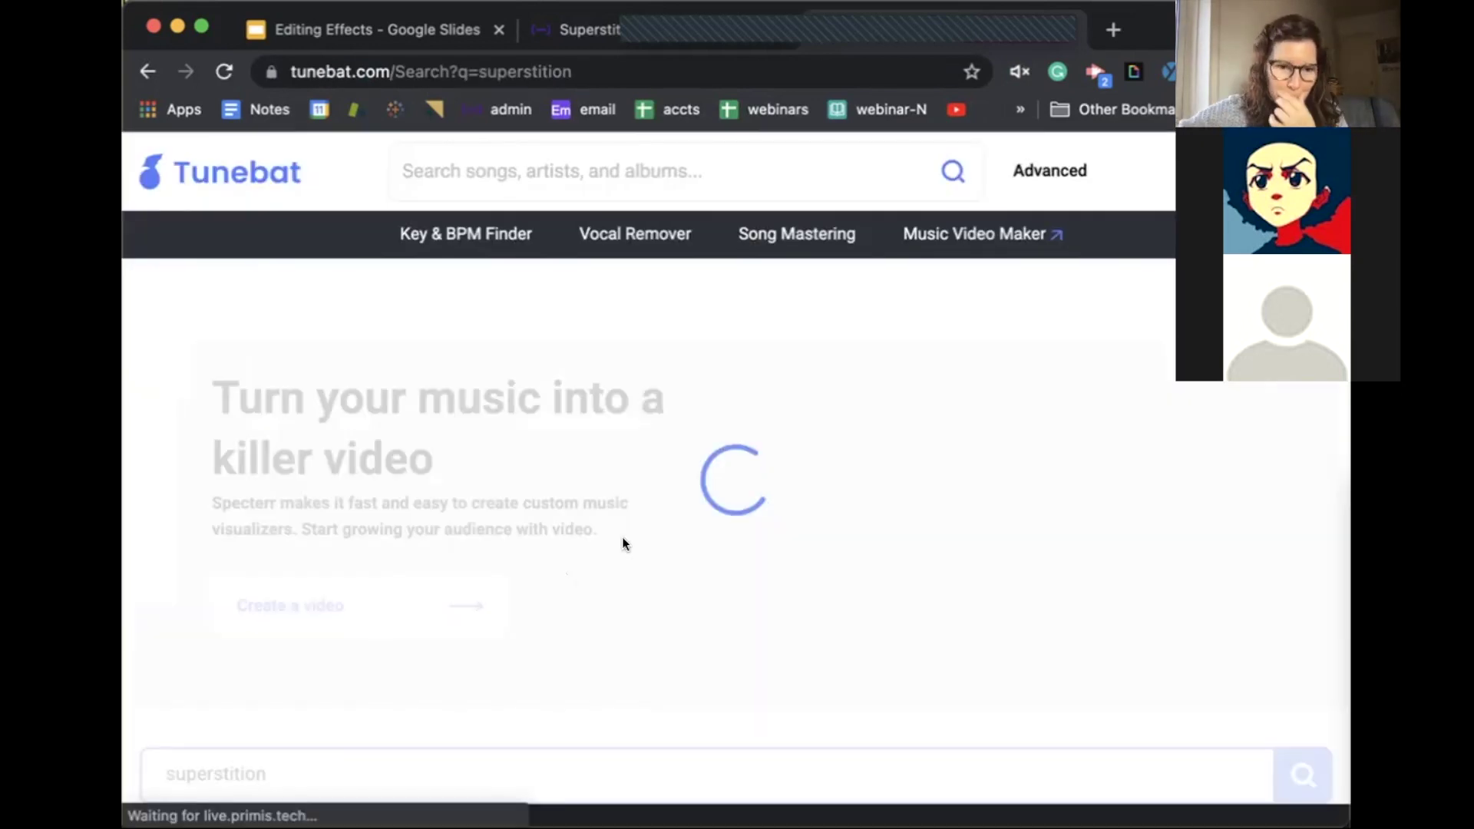
scroll(620, 546, down, 5)
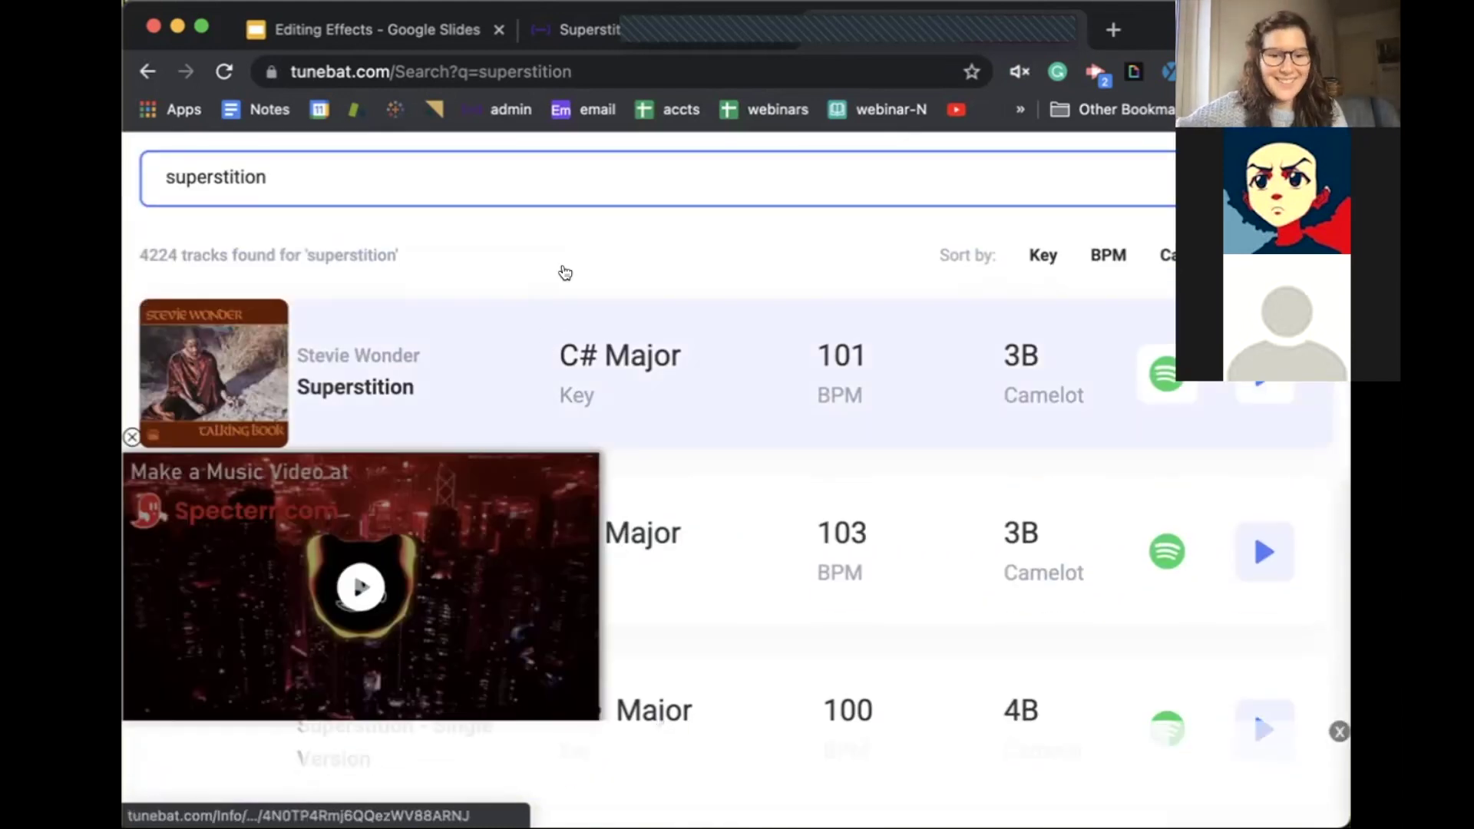
scroll(565, 272, down, 2)
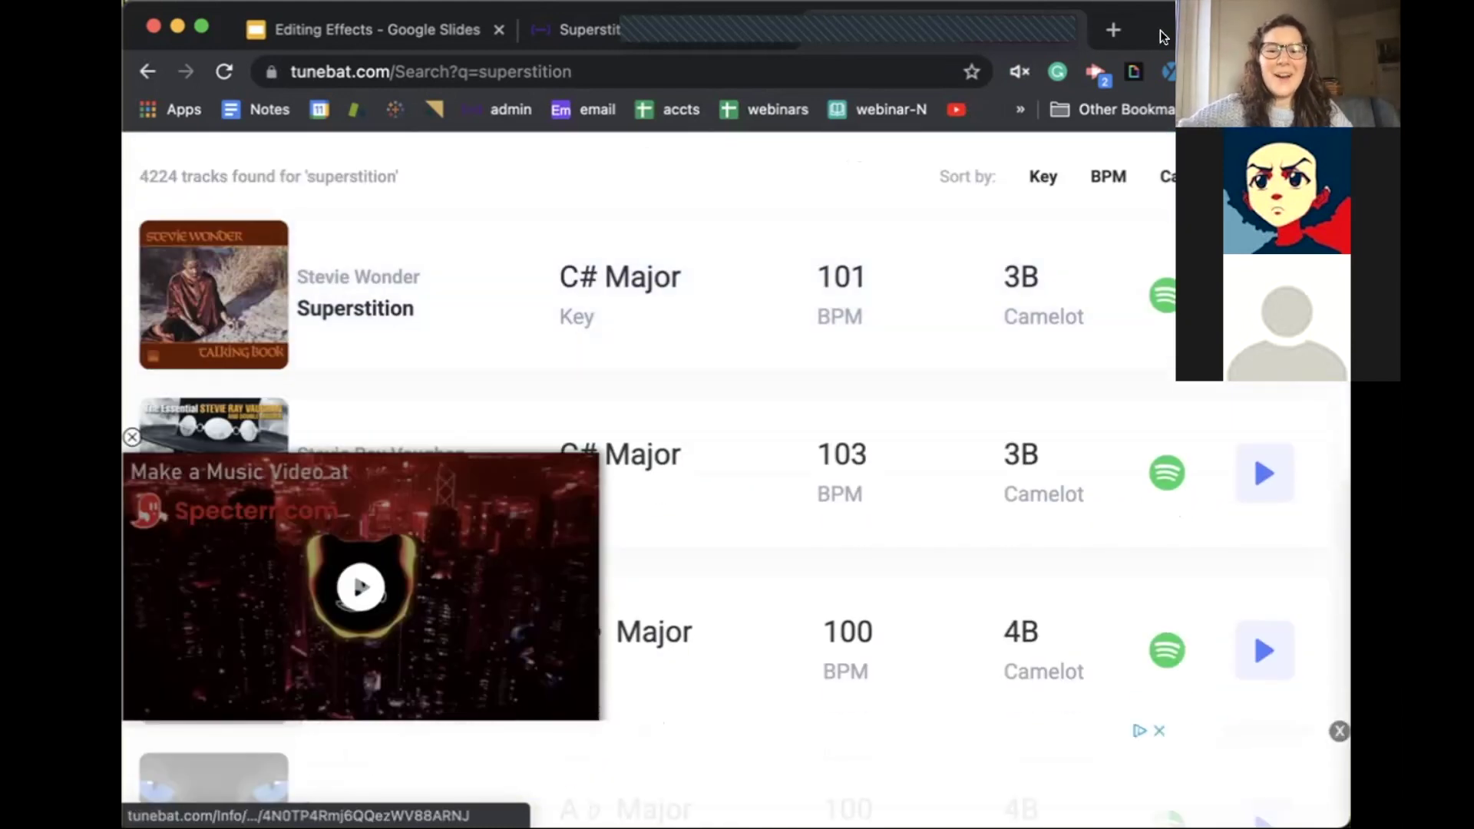
Step: Switch back to Soundtrap and save the Mic clip's Auto-Tune with the key set to Db Major
click(561, 20)
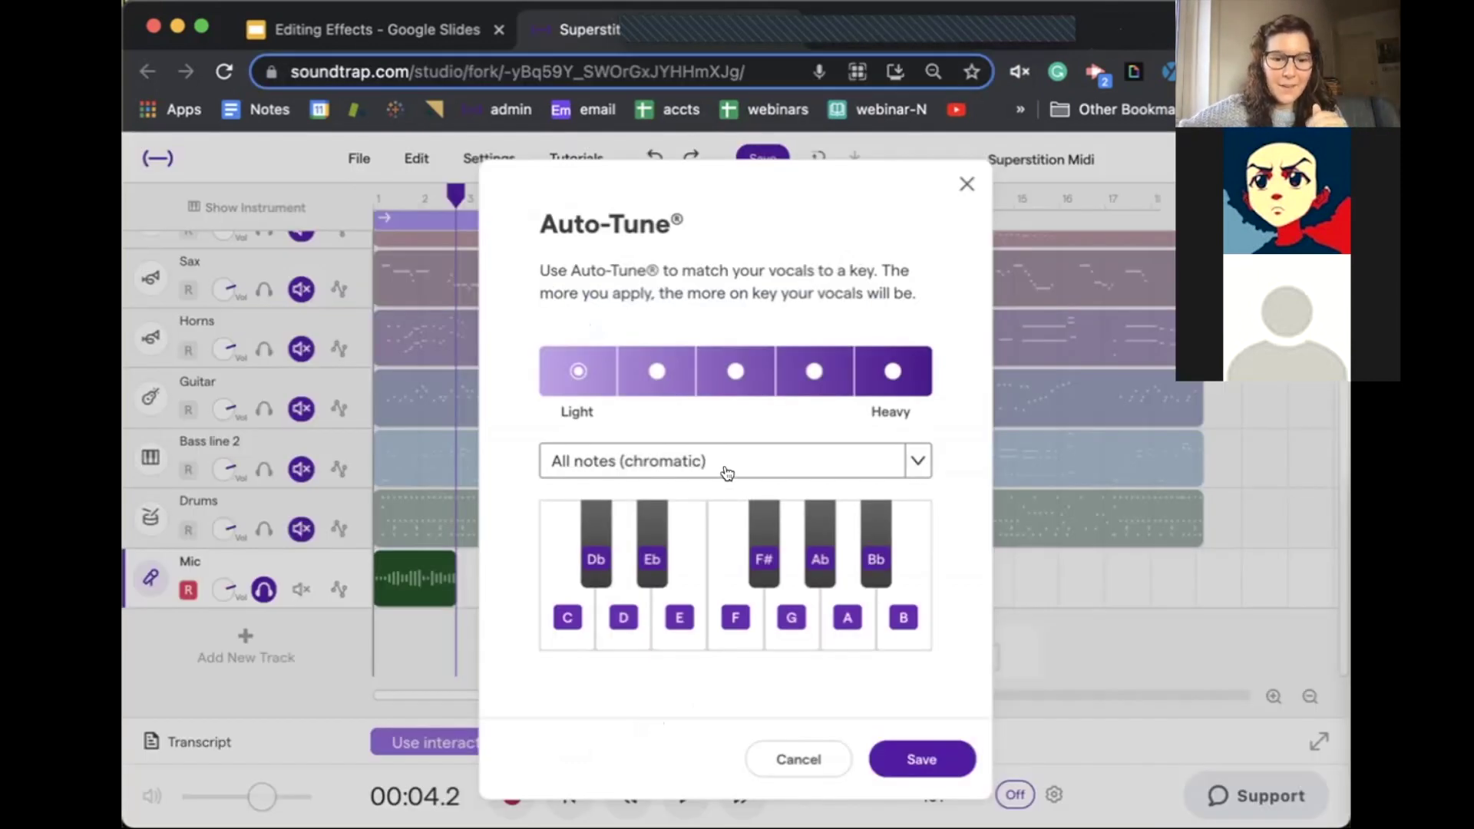
click(728, 472)
scroll(658, 612, down, 2)
scroll(658, 612, up, 2)
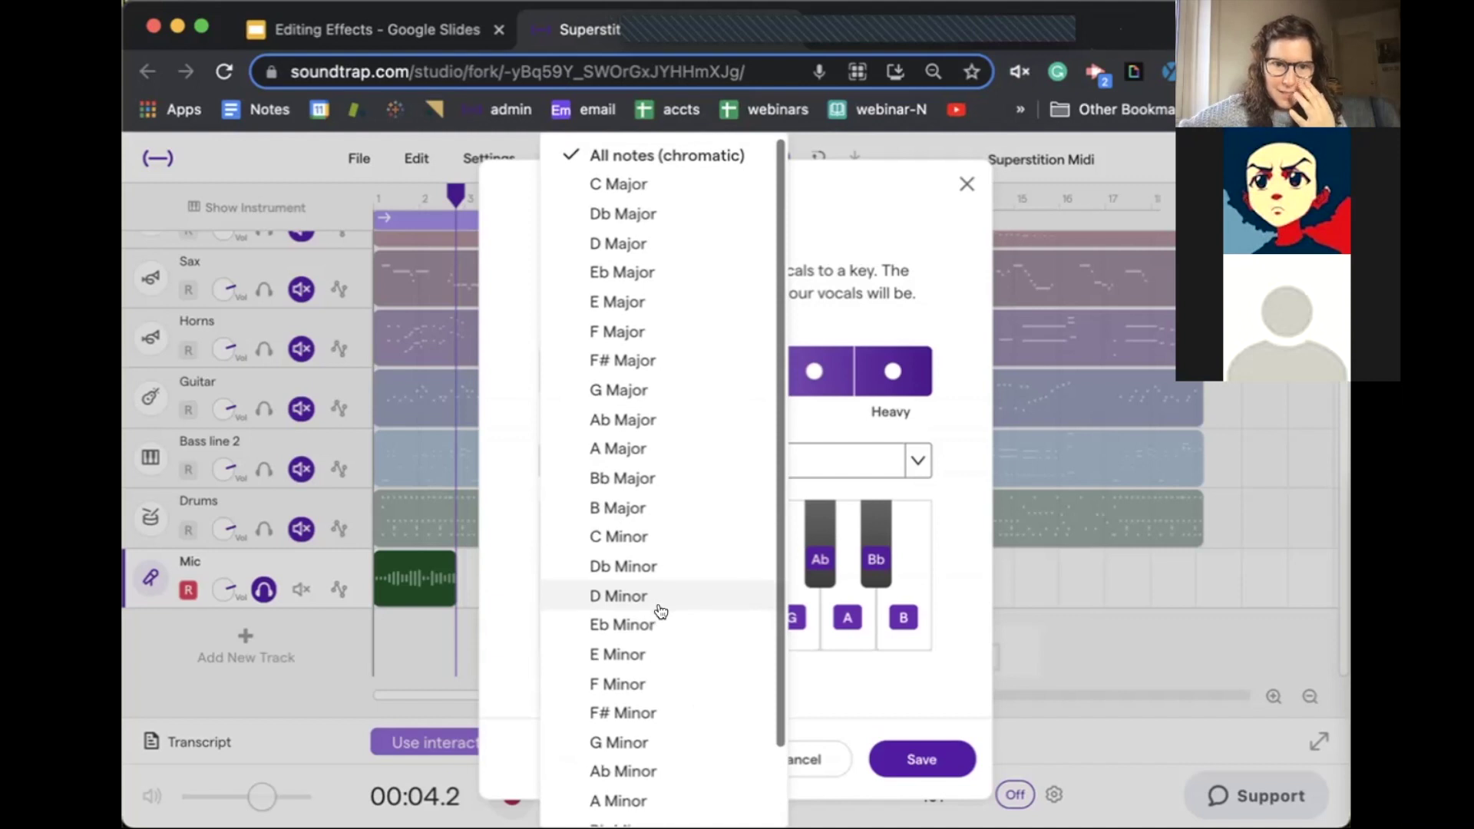
click(625, 212)
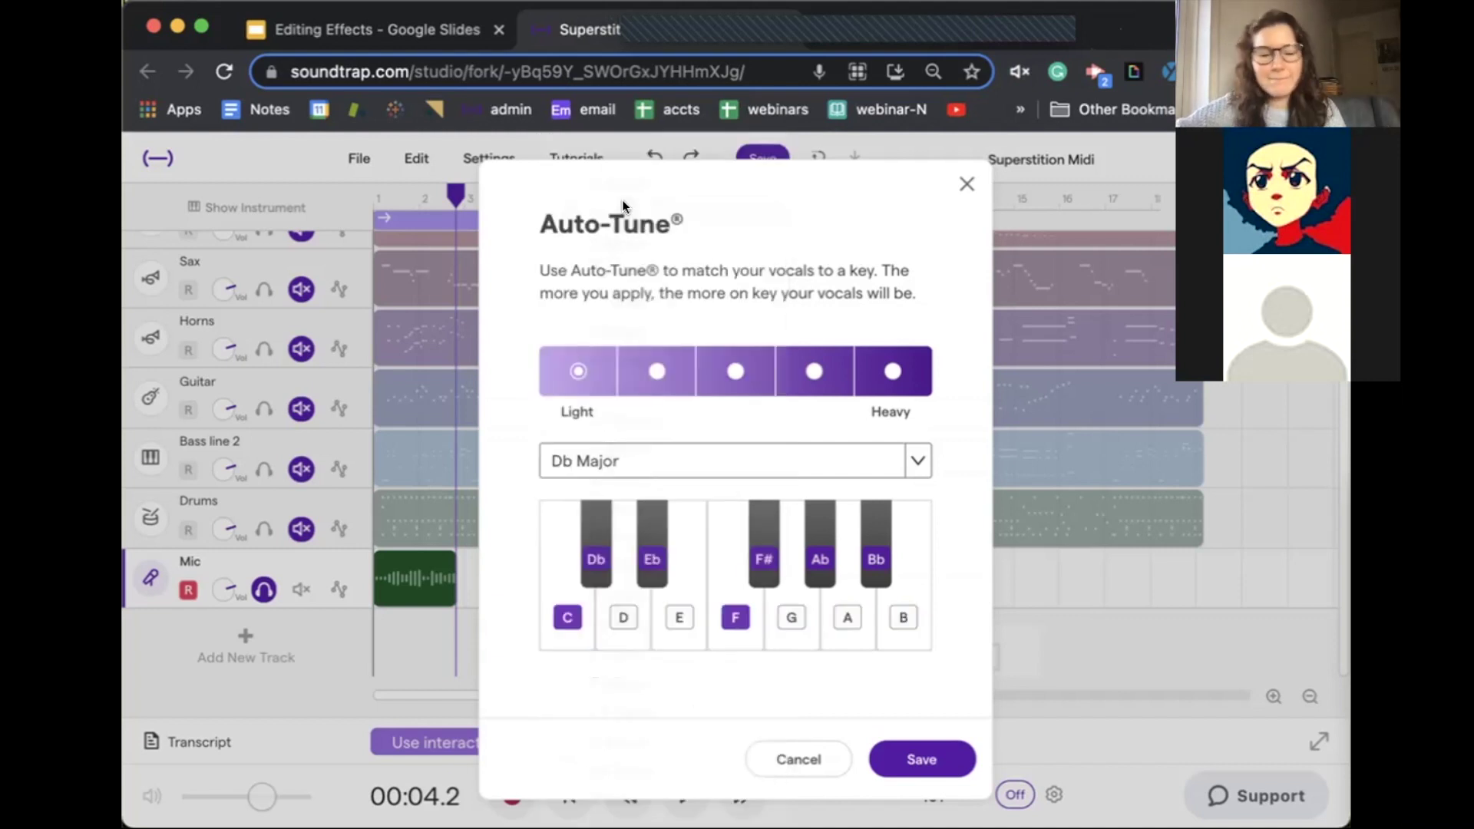
click(914, 760)
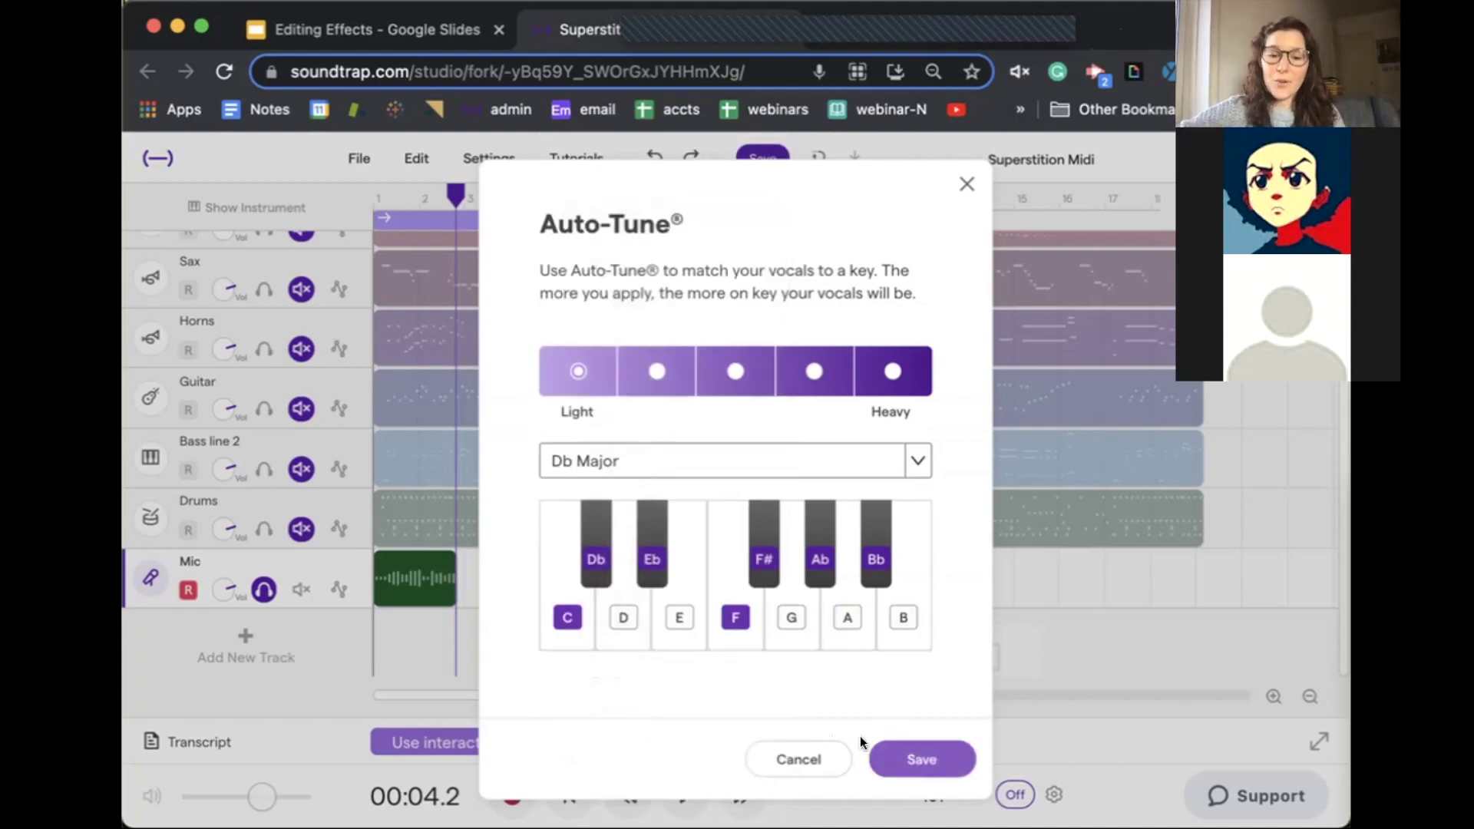
click(670, 382)
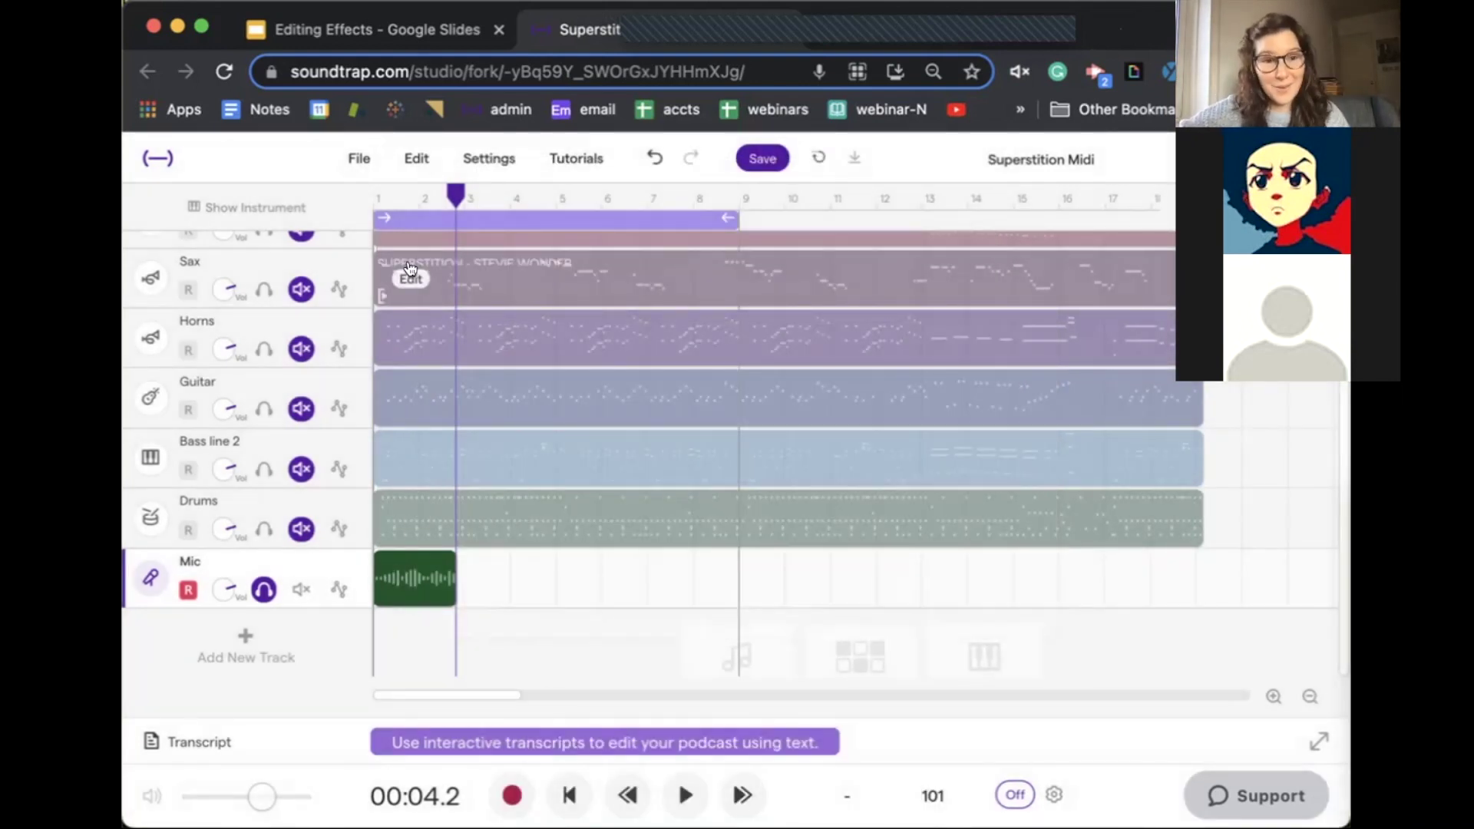
Step: Play back the auto-tuned Mic clip and look through its Voice Transform pitch and character options
click(681, 798)
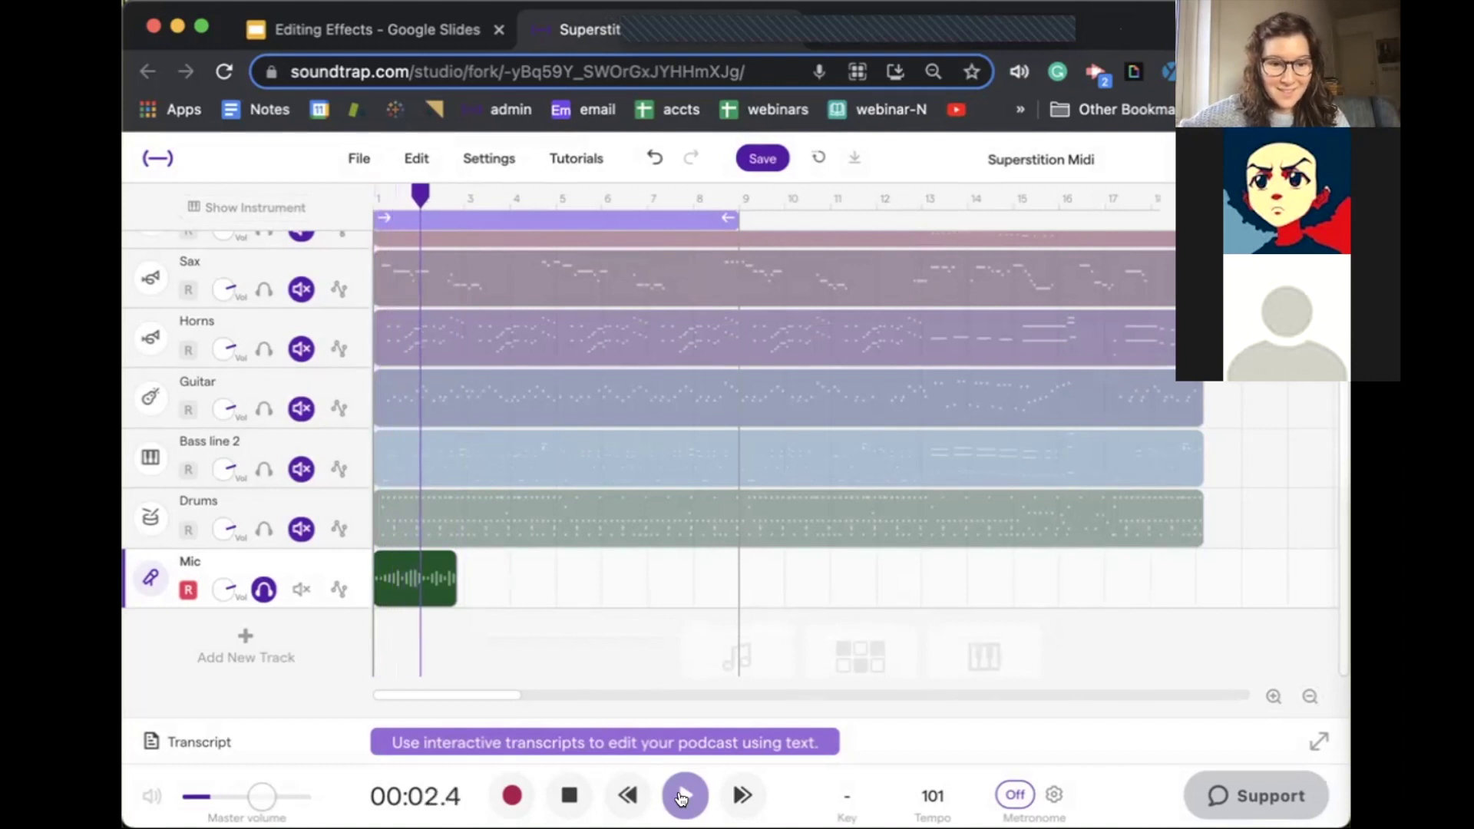
click(681, 798)
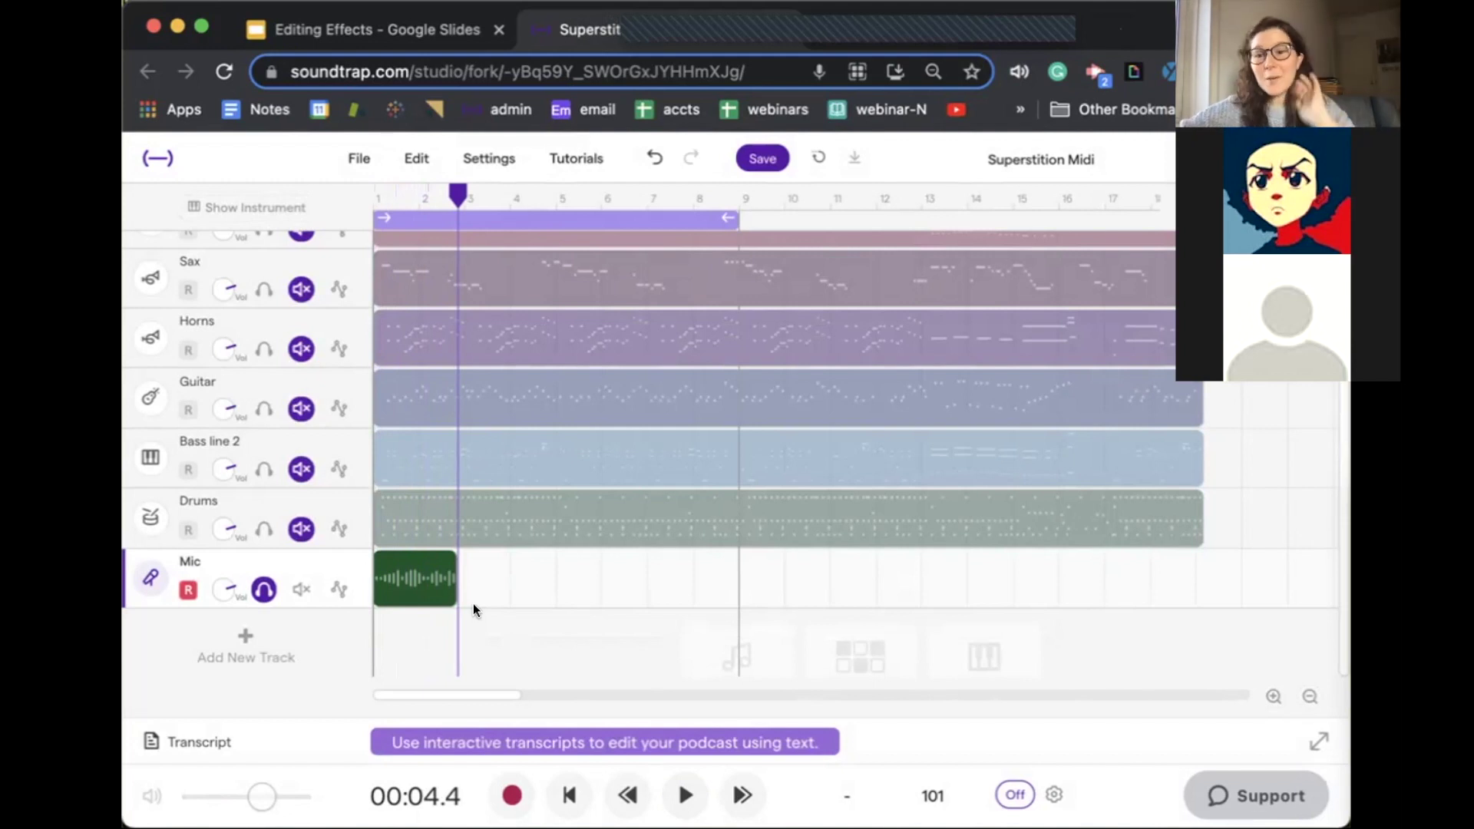
mouse_move(353, 567)
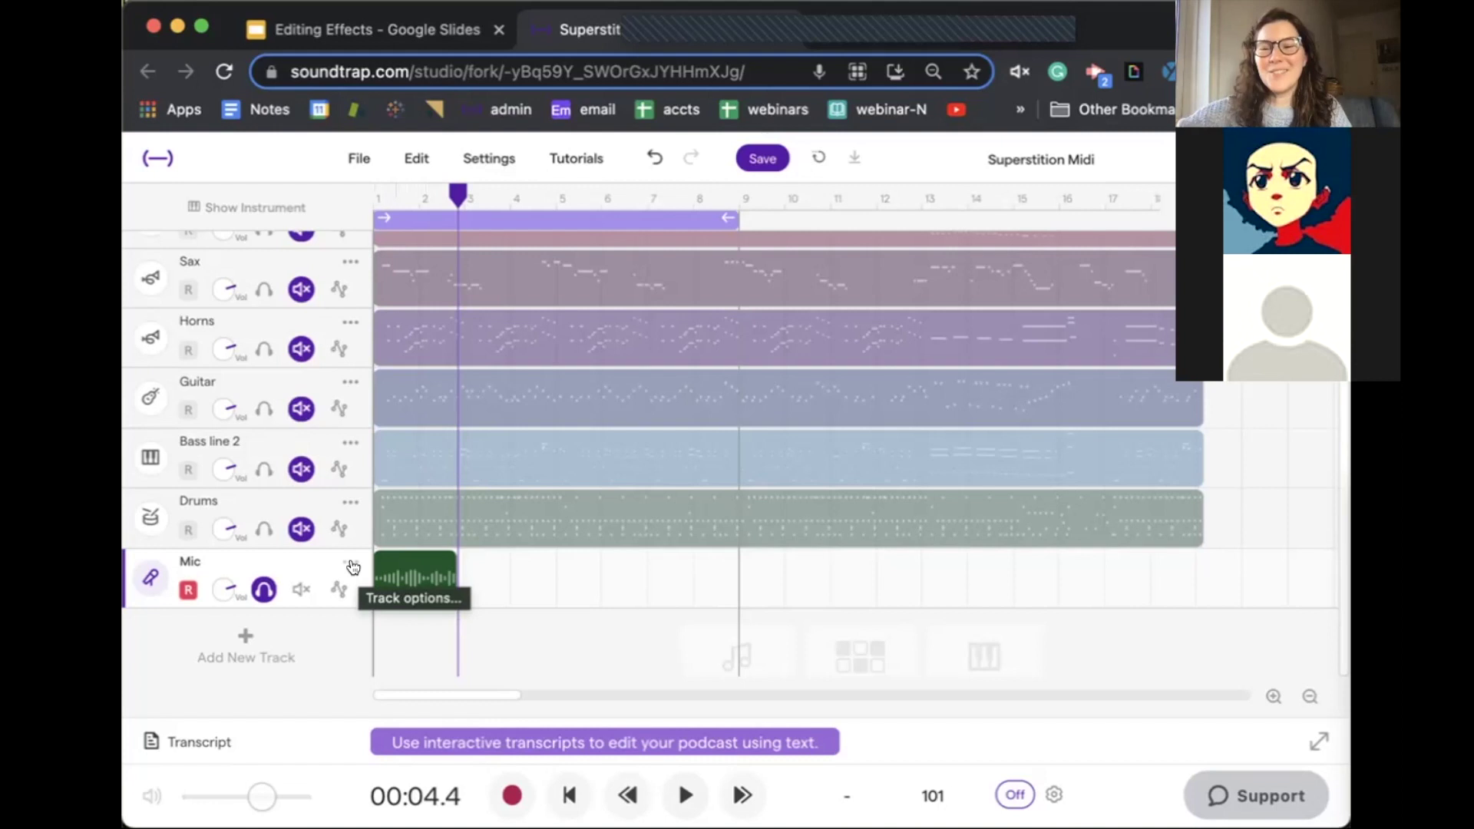
right_click(407, 585)
mouse_move(511, 671)
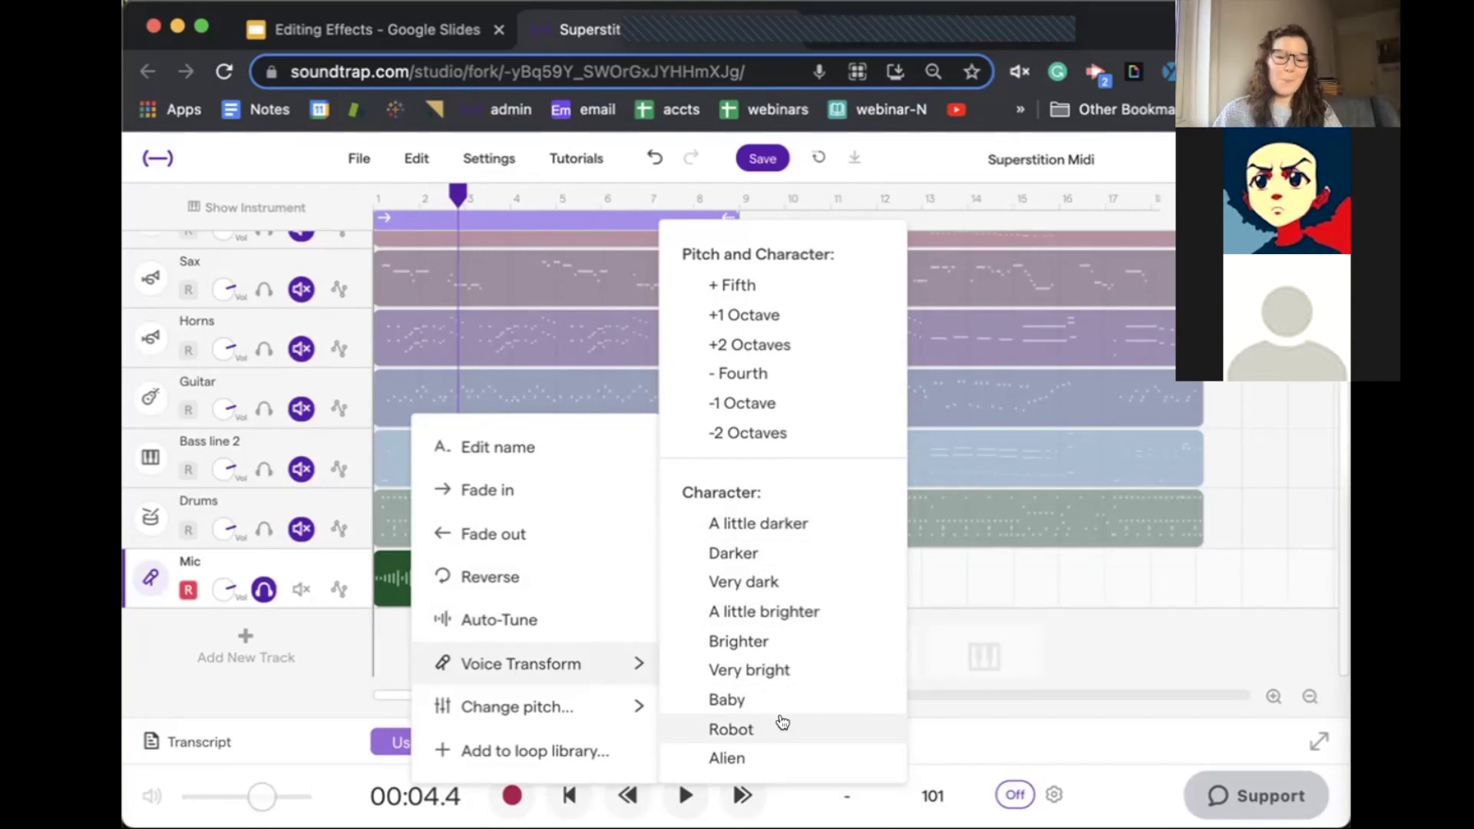
click(766, 587)
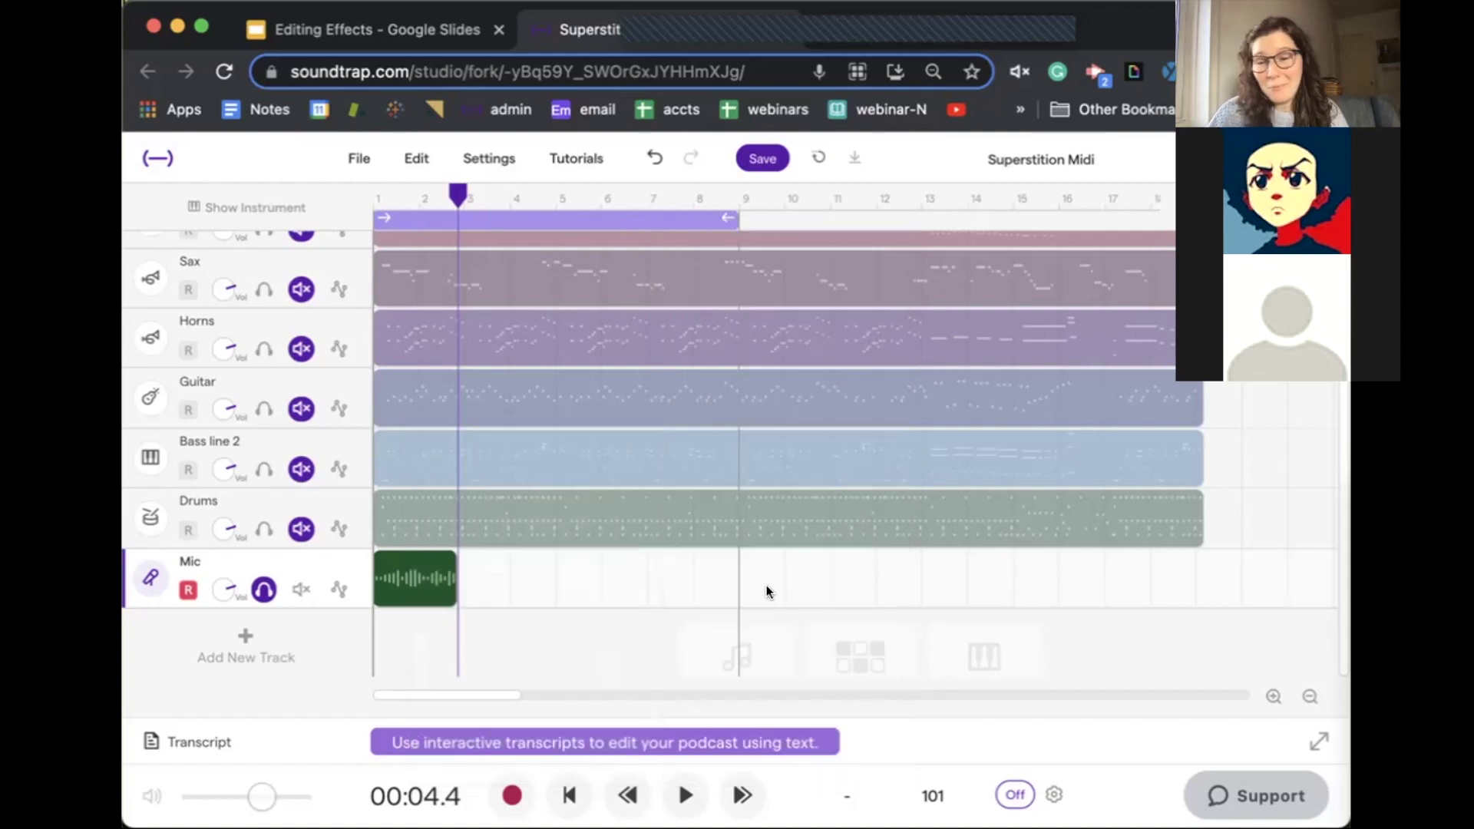
Step: Check the More Effects slide in Google Slides, and delete the Mic track back in Soundtrap
click(339, 34)
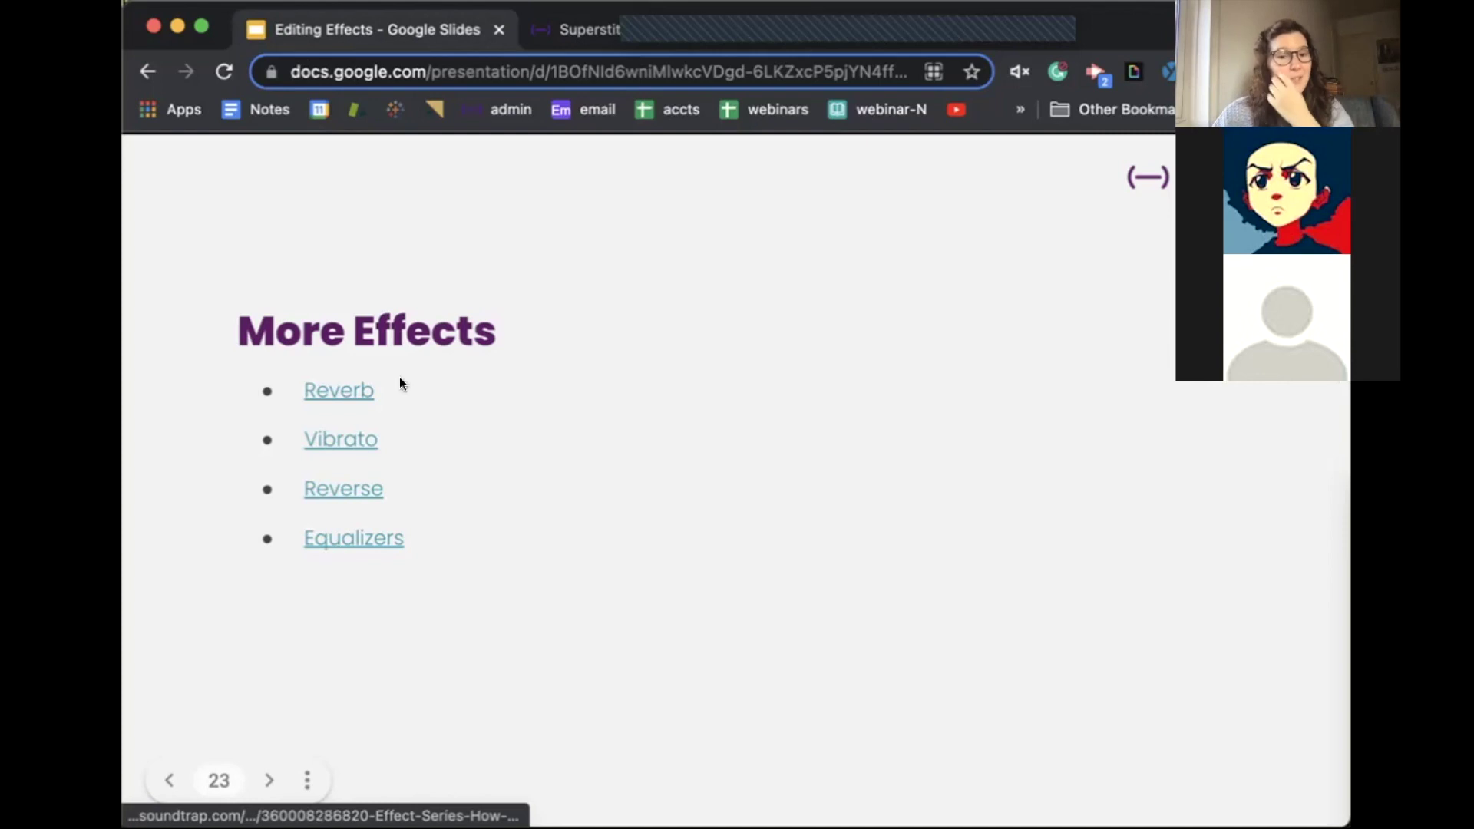
click(550, 34)
click(350, 563)
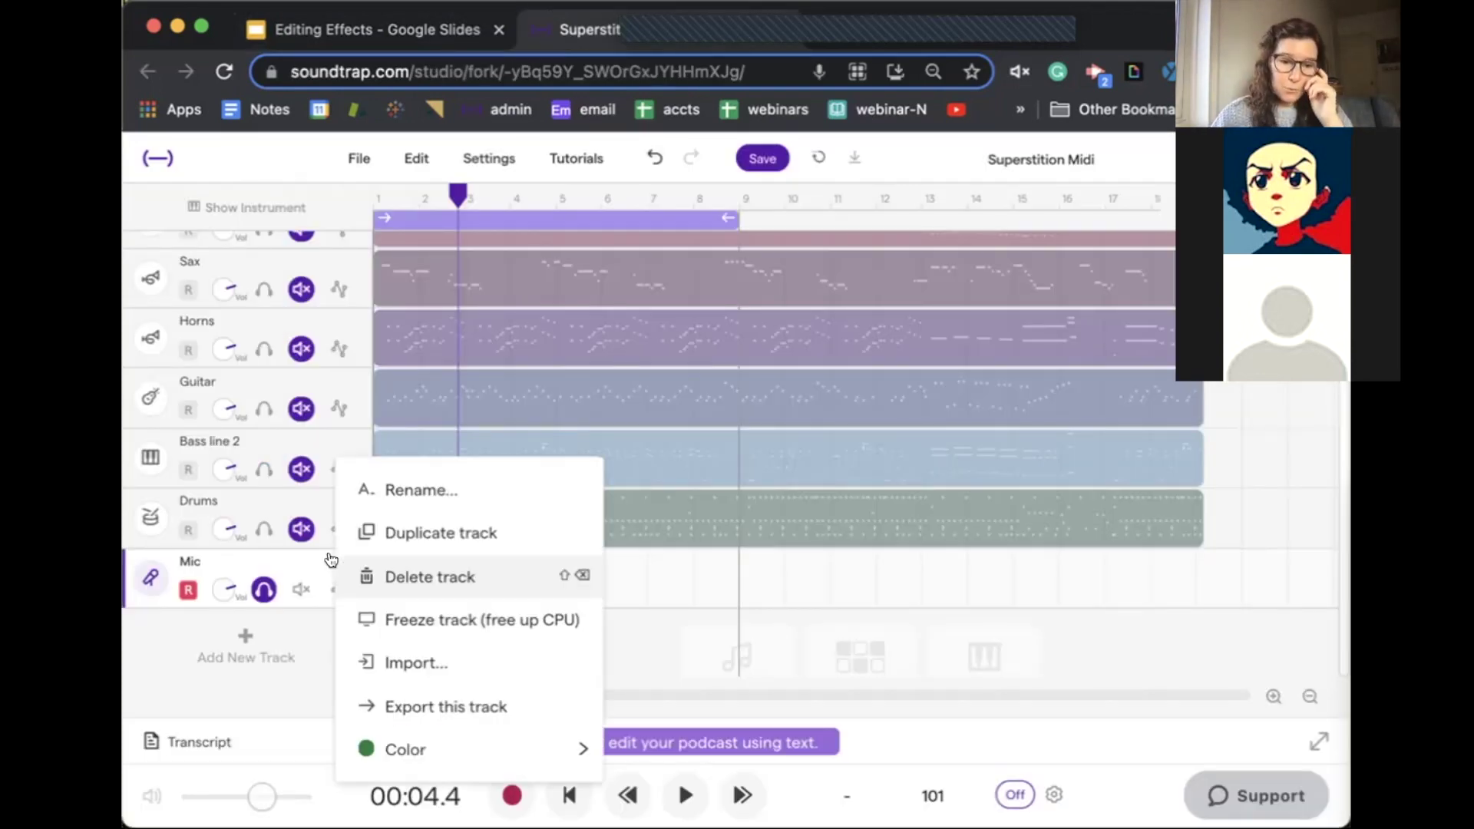
click(384, 576)
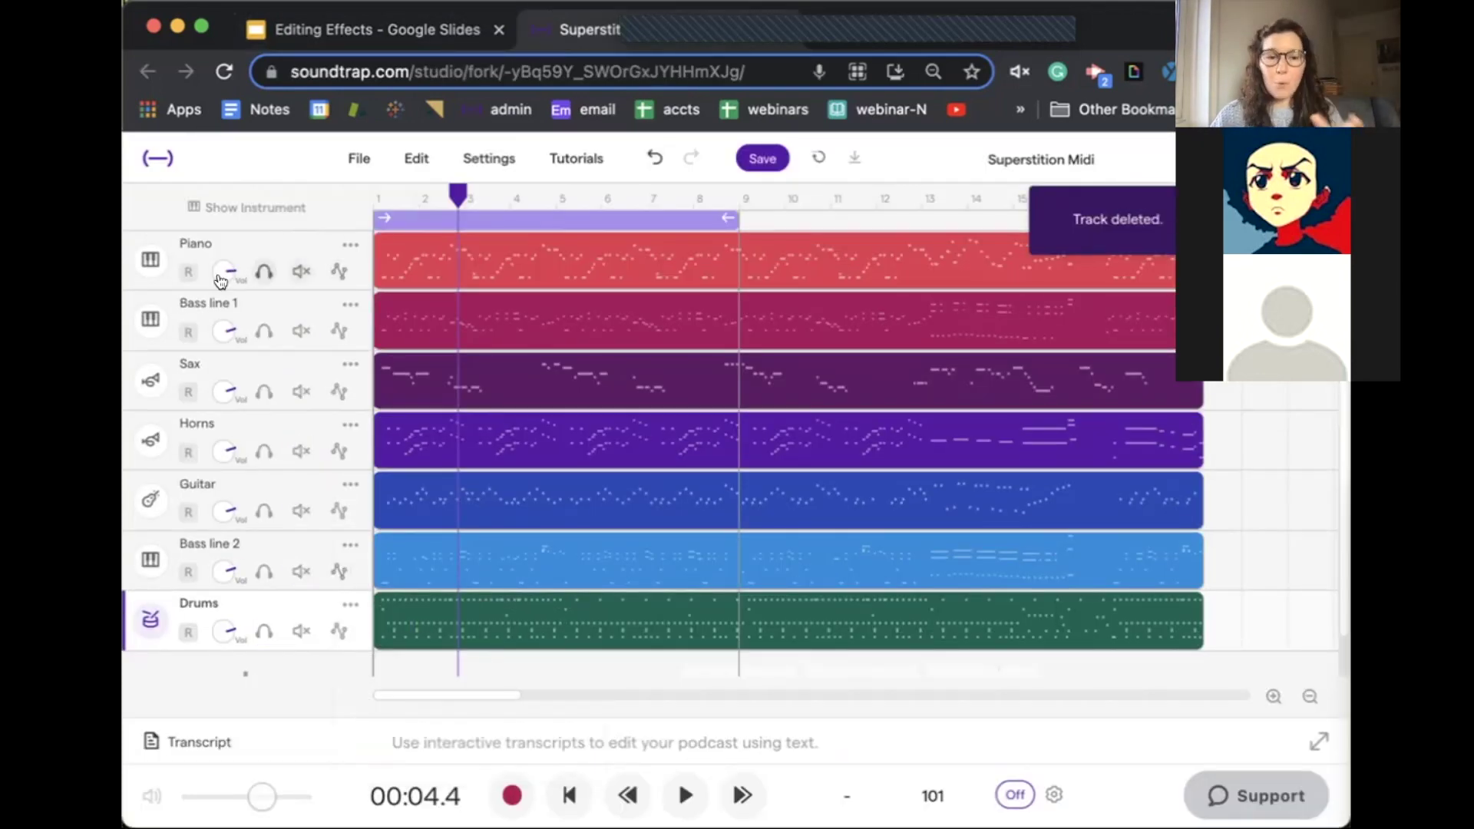
Step: Solo the Piano track and add an Equalizer effect to its Grand Piano instrument
click(261, 272)
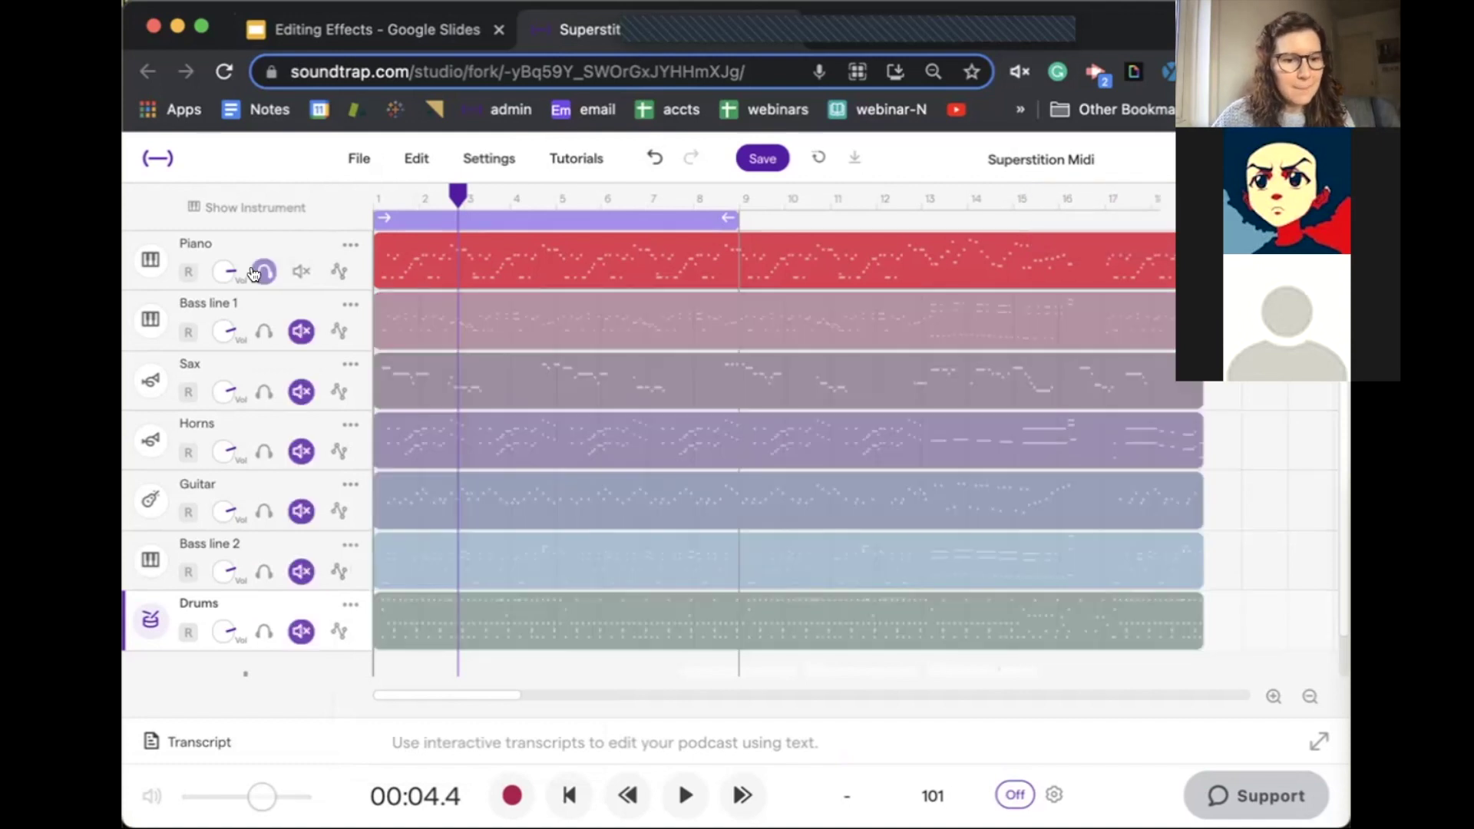
click(153, 261)
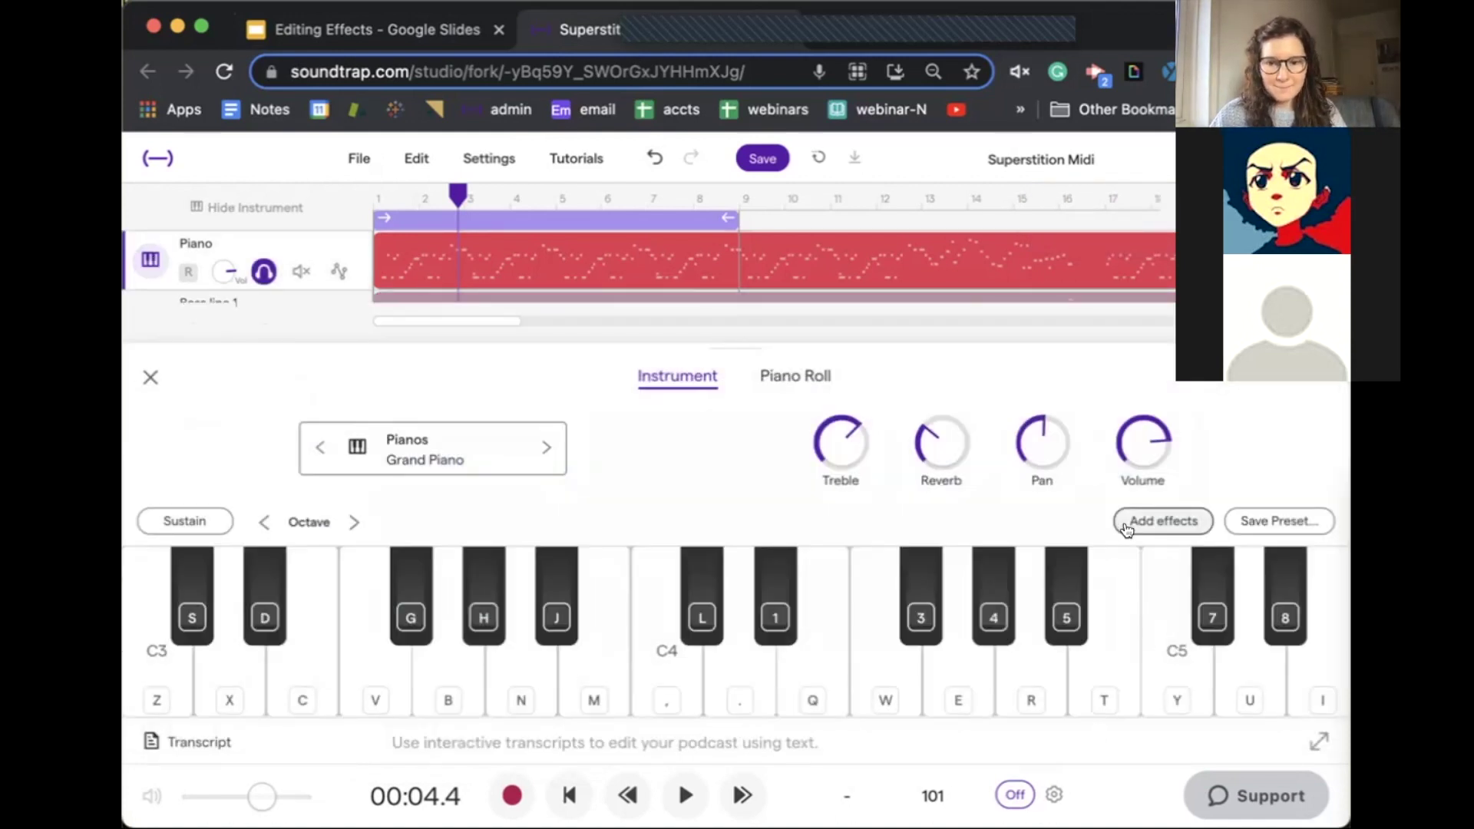
click(1125, 521)
click(757, 638)
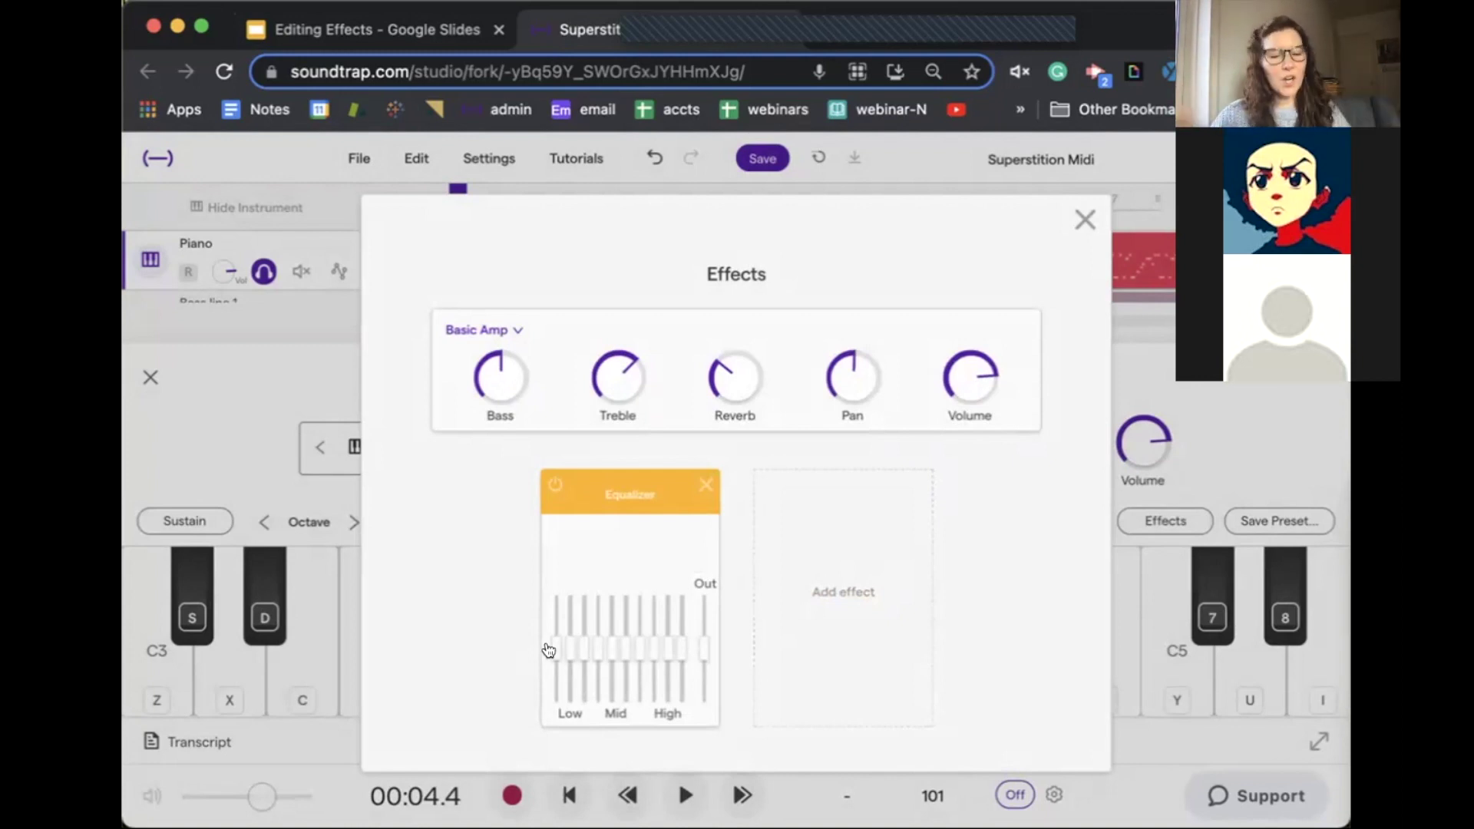
Step: Pull the two lowest frequency bands of the Piano's Equalizer down to the minimum
drag(549, 650, 553, 701)
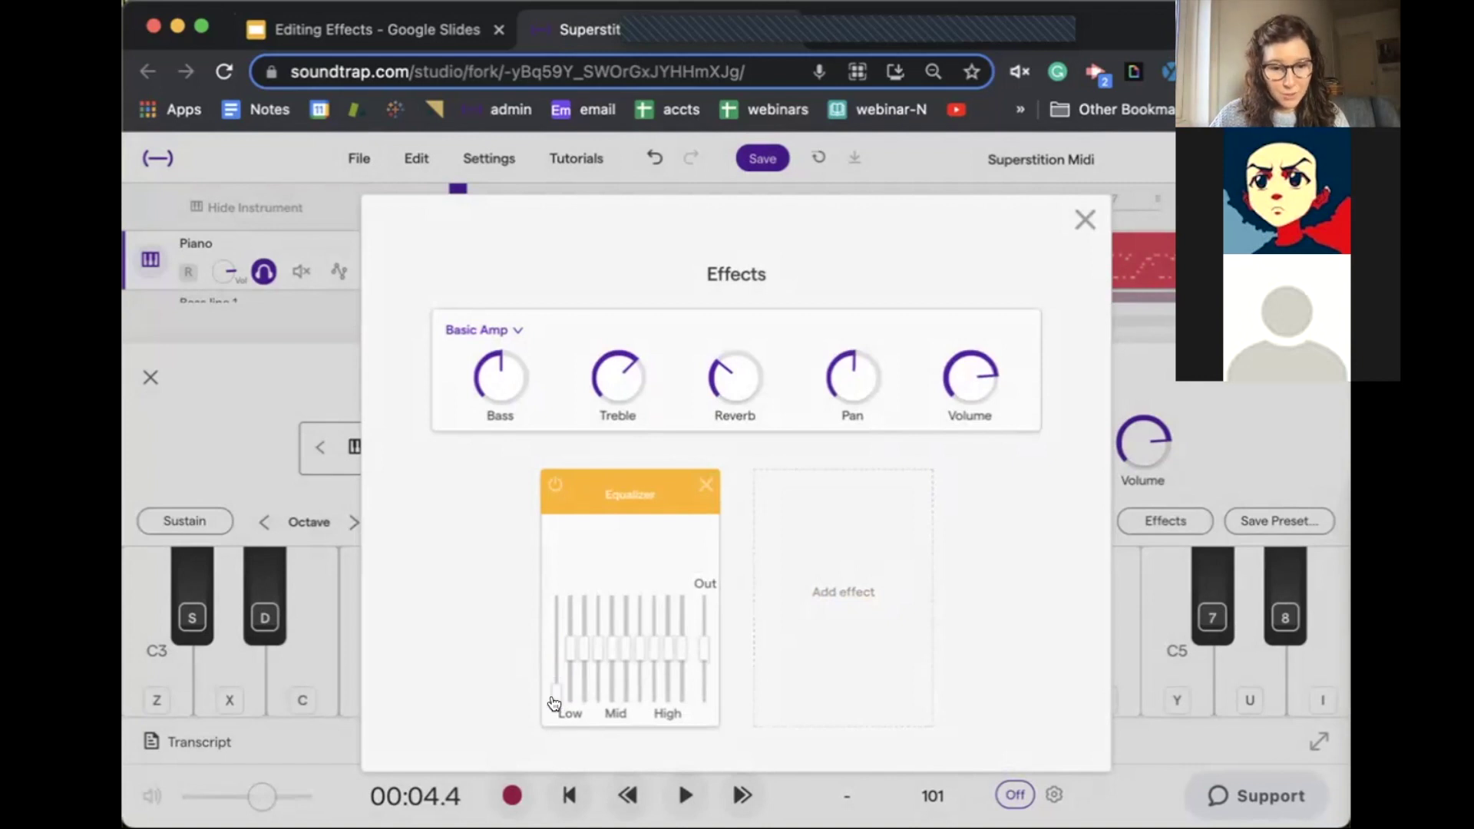
drag(566, 643, 563, 685)
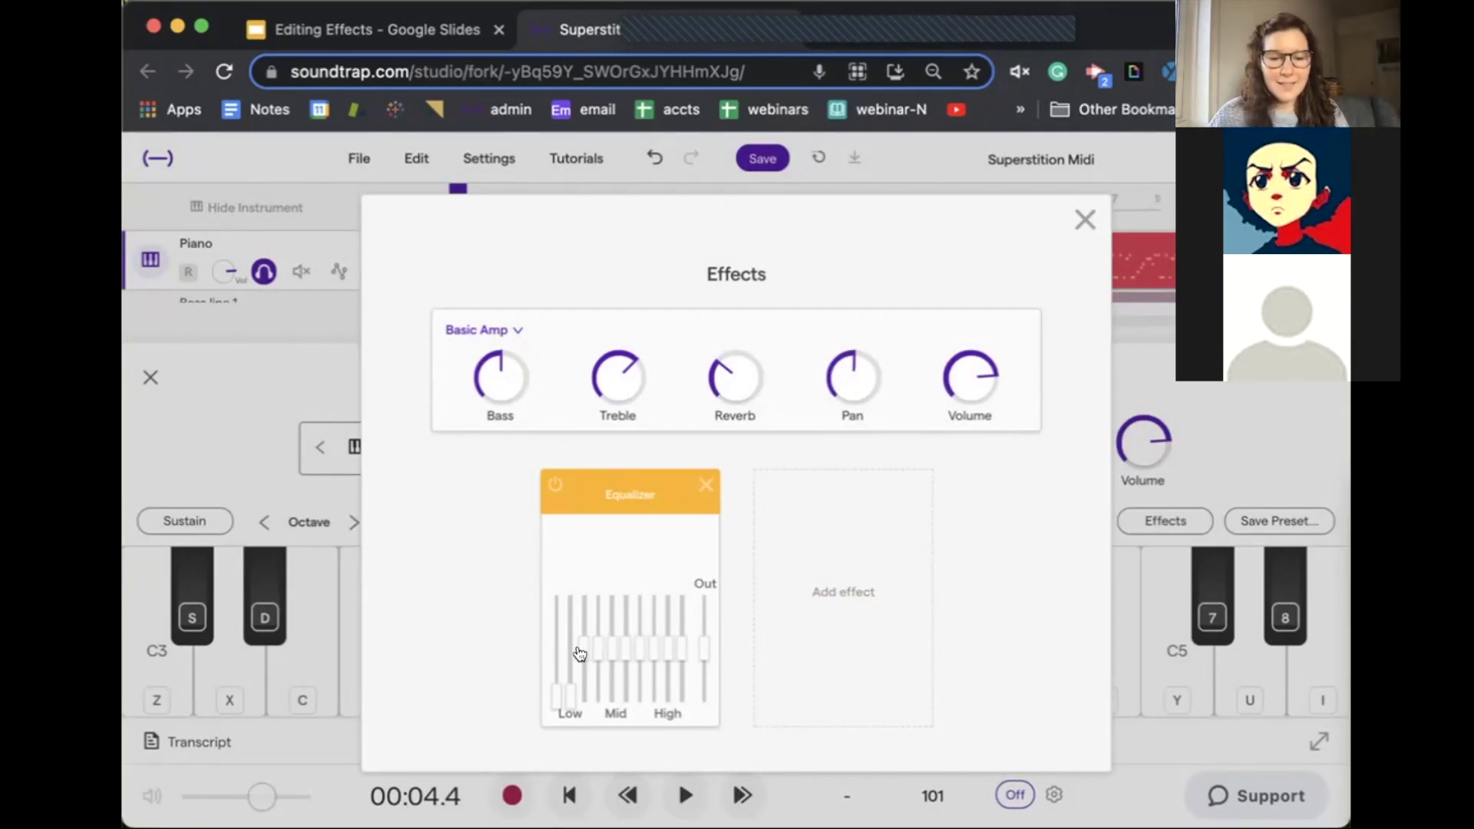
click(566, 695)
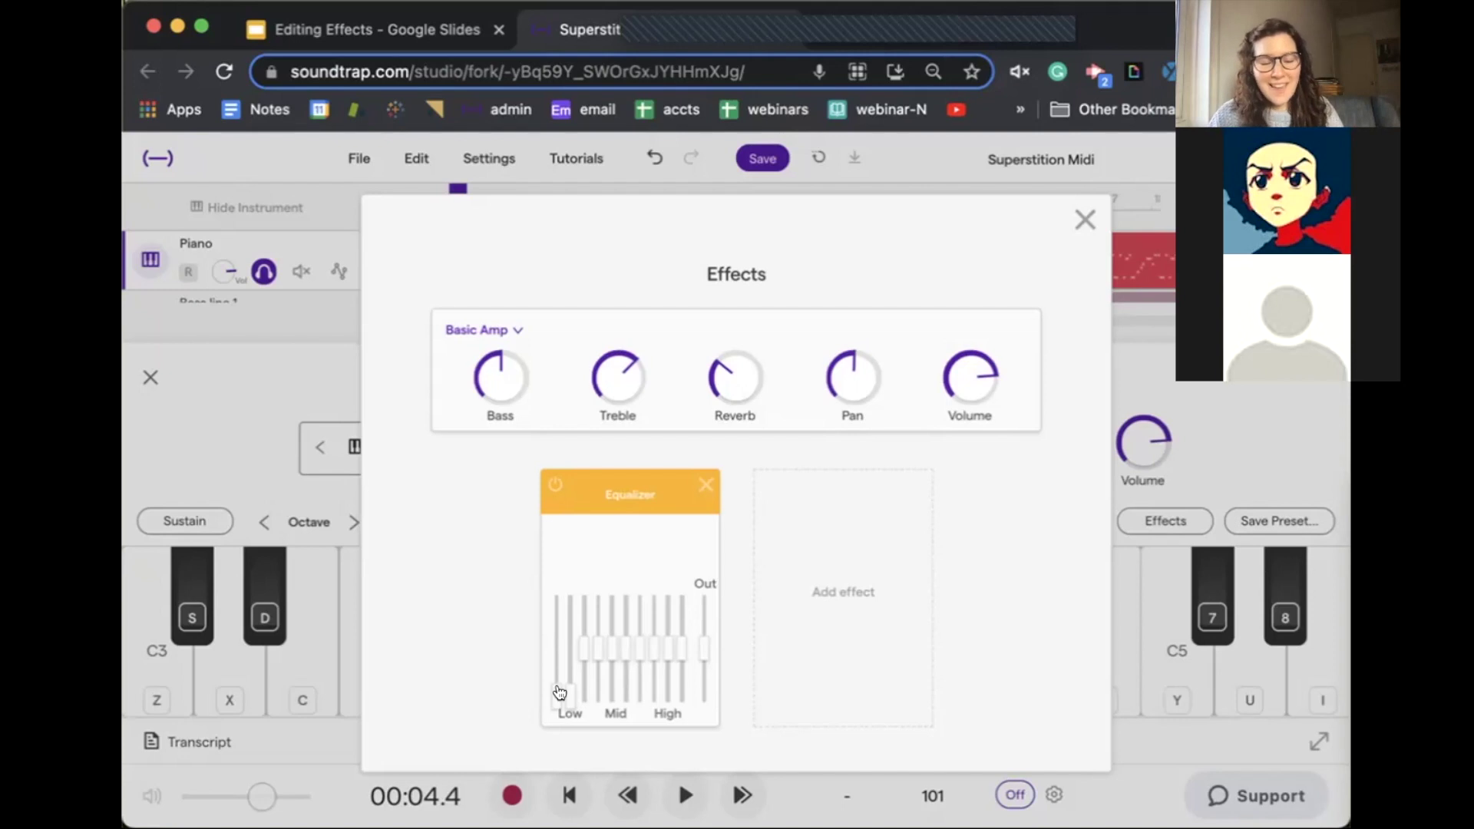
drag(560, 693, 561, 702)
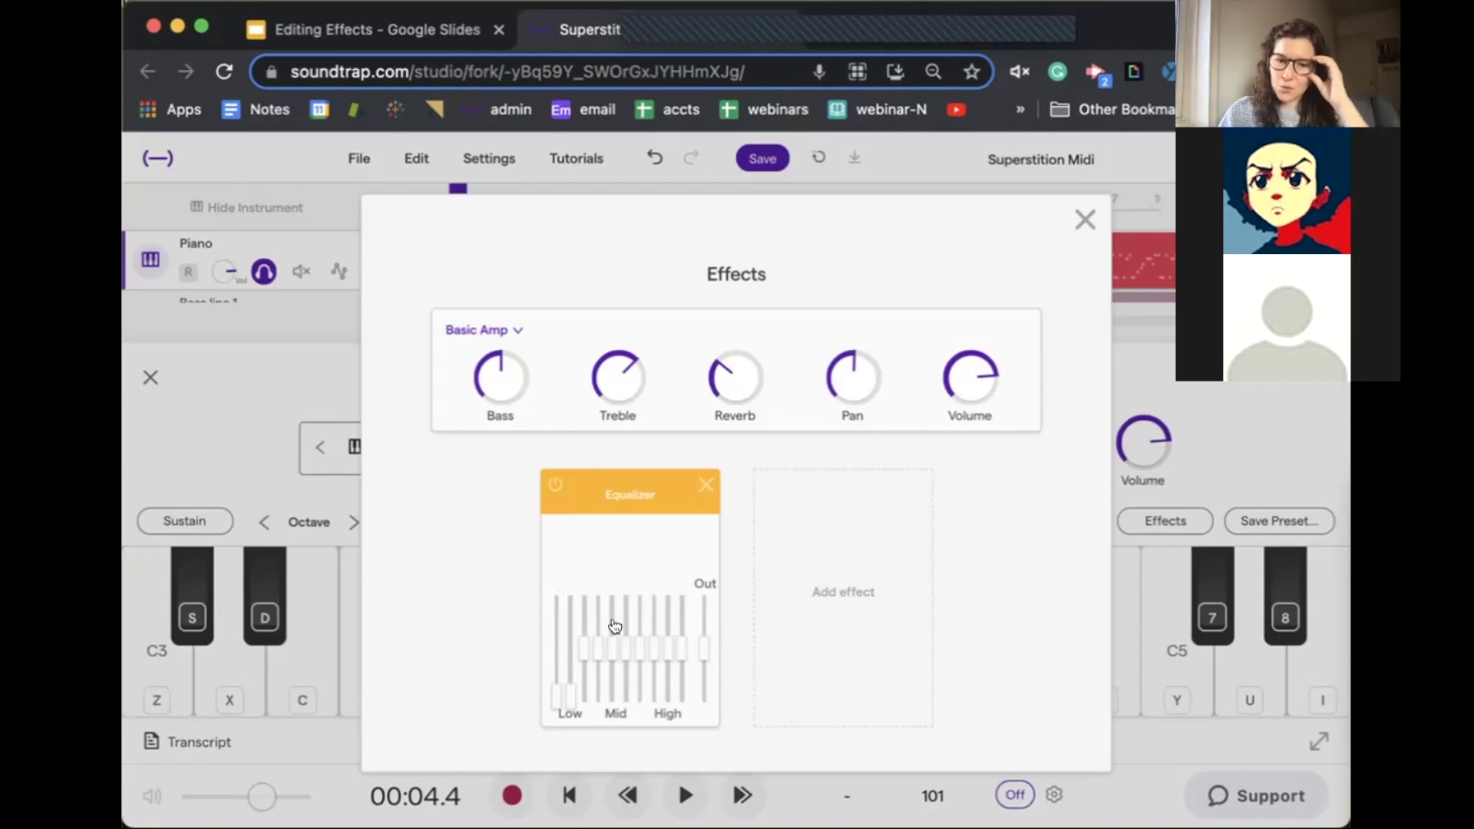
Step: Play the soloed Piano track while raising two mid bands and the two highest bands of the Equalizer to the maximum
mouse_move(682, 649)
mouse_down()
mouse_move(680, 581)
mouse_move(671, 697)
mouse_move(680, 644)
mouse_up()
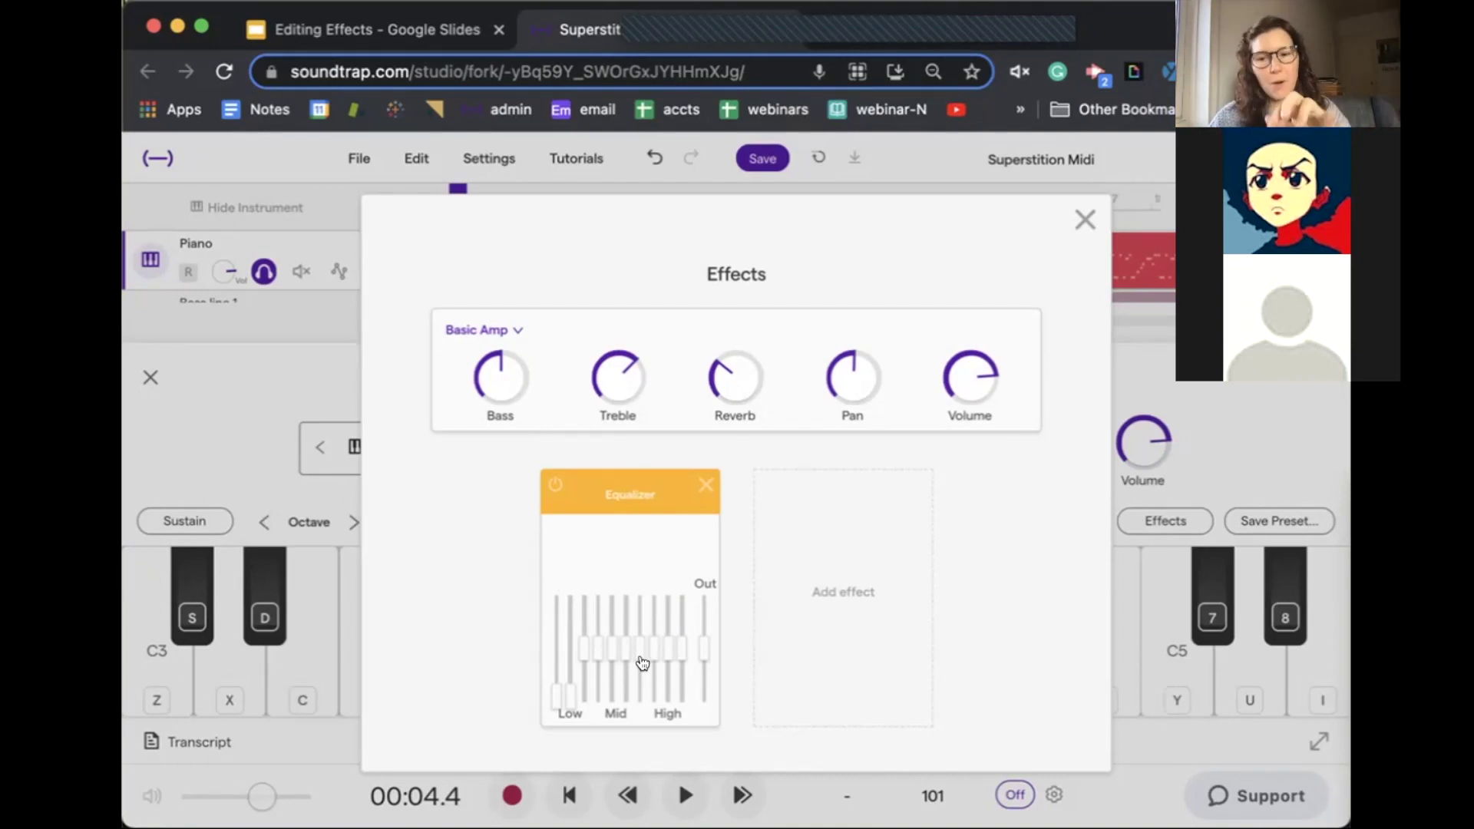
mouse_move(672, 651)
mouse_down()
mouse_move(678, 622)
mouse_move(661, 622)
mouse_move(652, 668)
mouse_move(637, 636)
mouse_move(616, 684)
mouse_move(612, 671)
mouse_move(628, 651)
mouse_move(678, 665)
mouse_up()
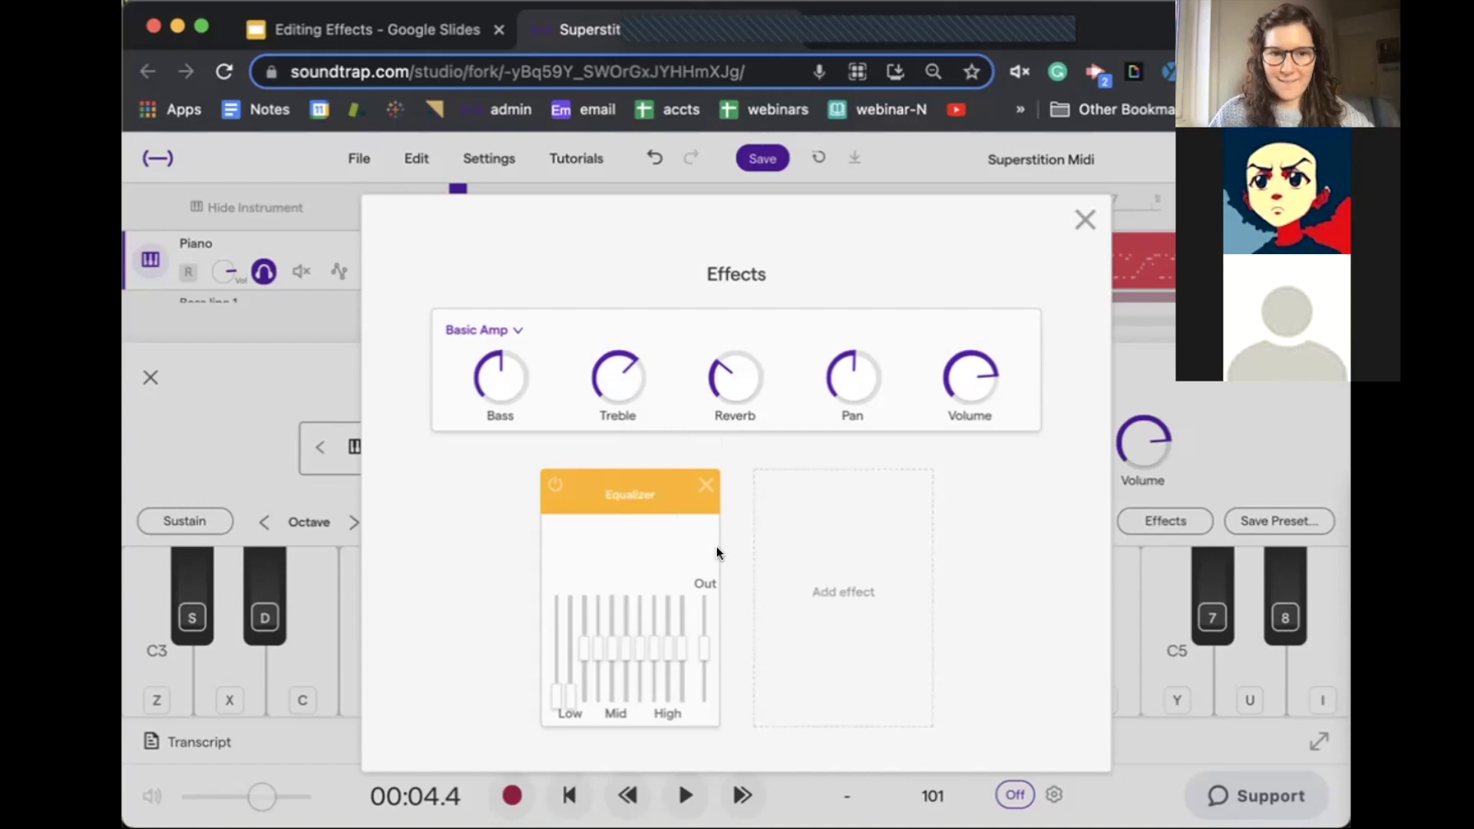
key(space)
mouse_move(677, 654)
mouse_down()
mouse_move(680, 601)
mouse_move(626, 600)
mouse_move(653, 639)
mouse_up()
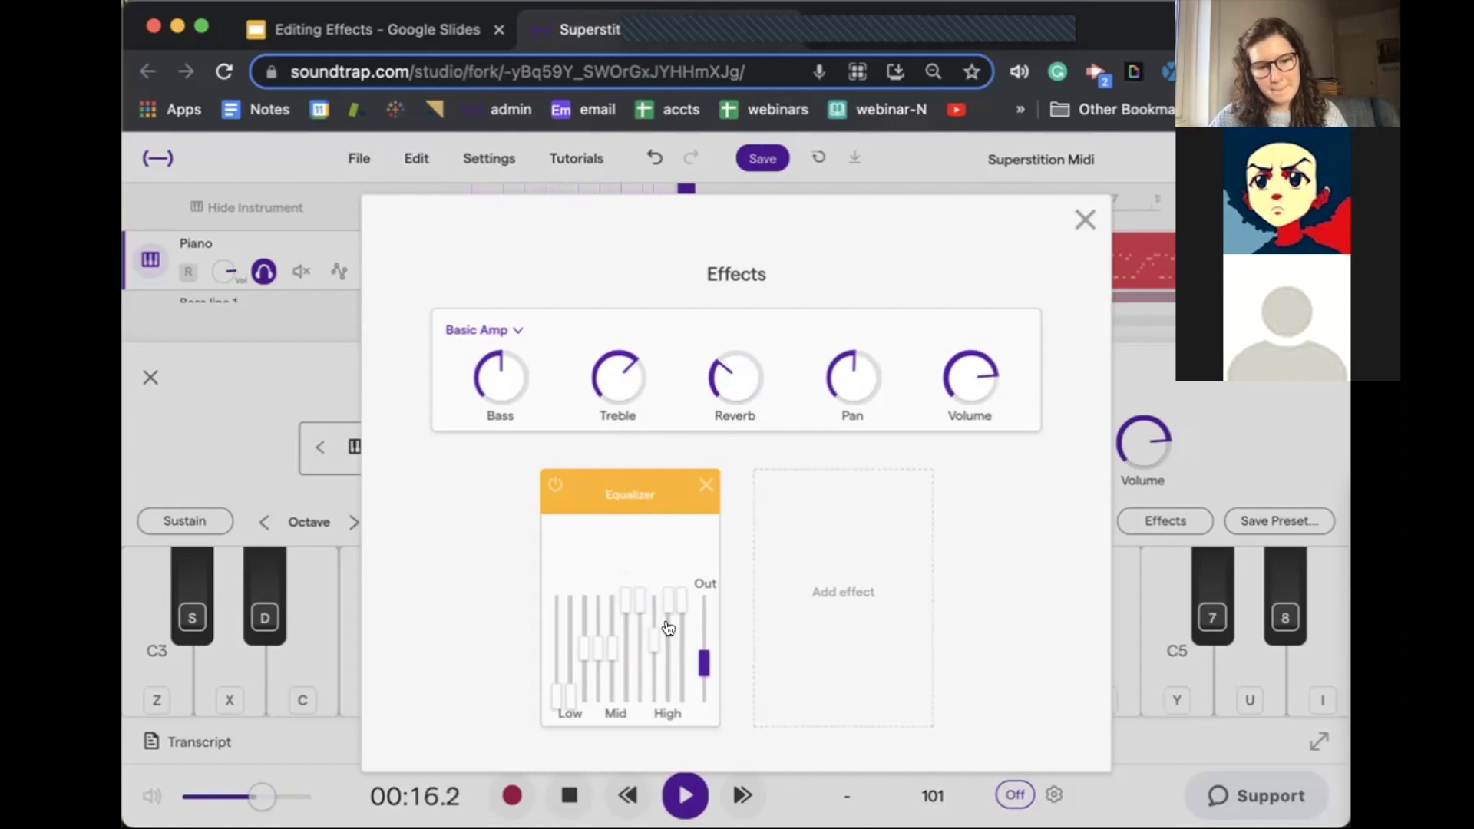
Step: Lower the Equalizer's two highest bands slightly below centre and rebalance the low-mid and mid bands around the centre
drag(668, 598, 604, 547)
click(592, 635)
drag(592, 634, 632, 762)
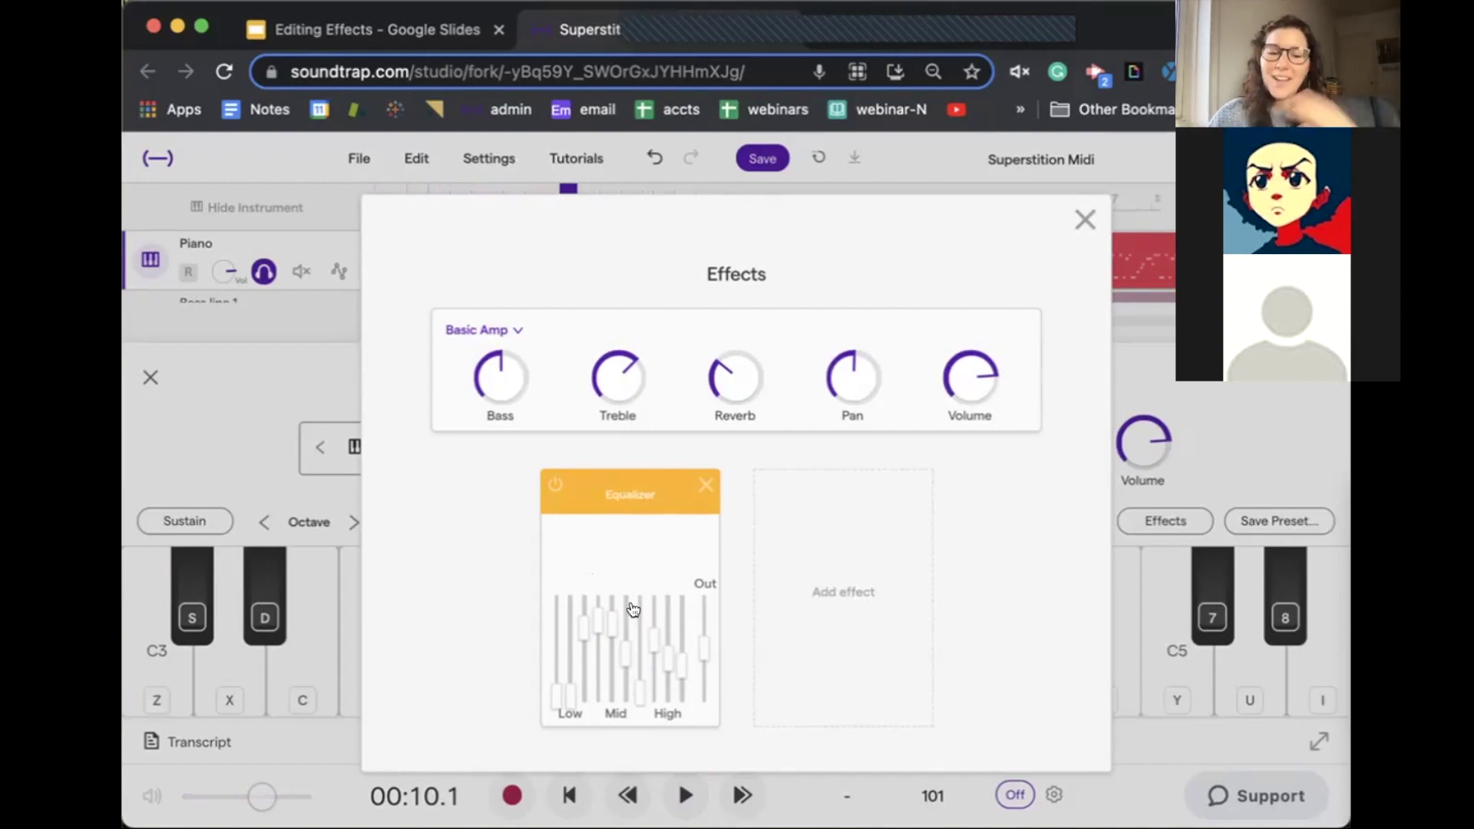
drag(584, 628, 653, 626)
drag(634, 701, 635, 633)
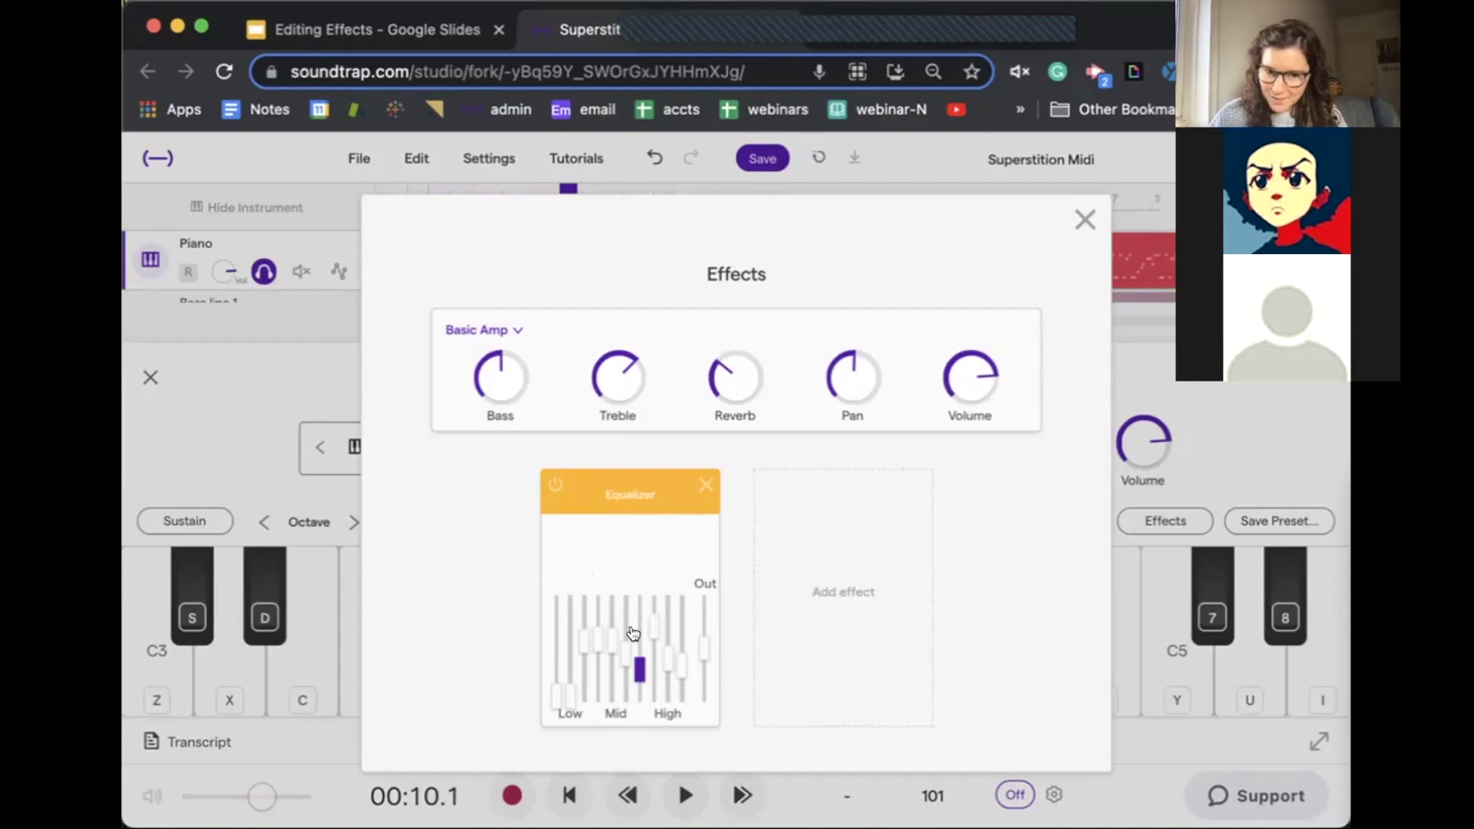